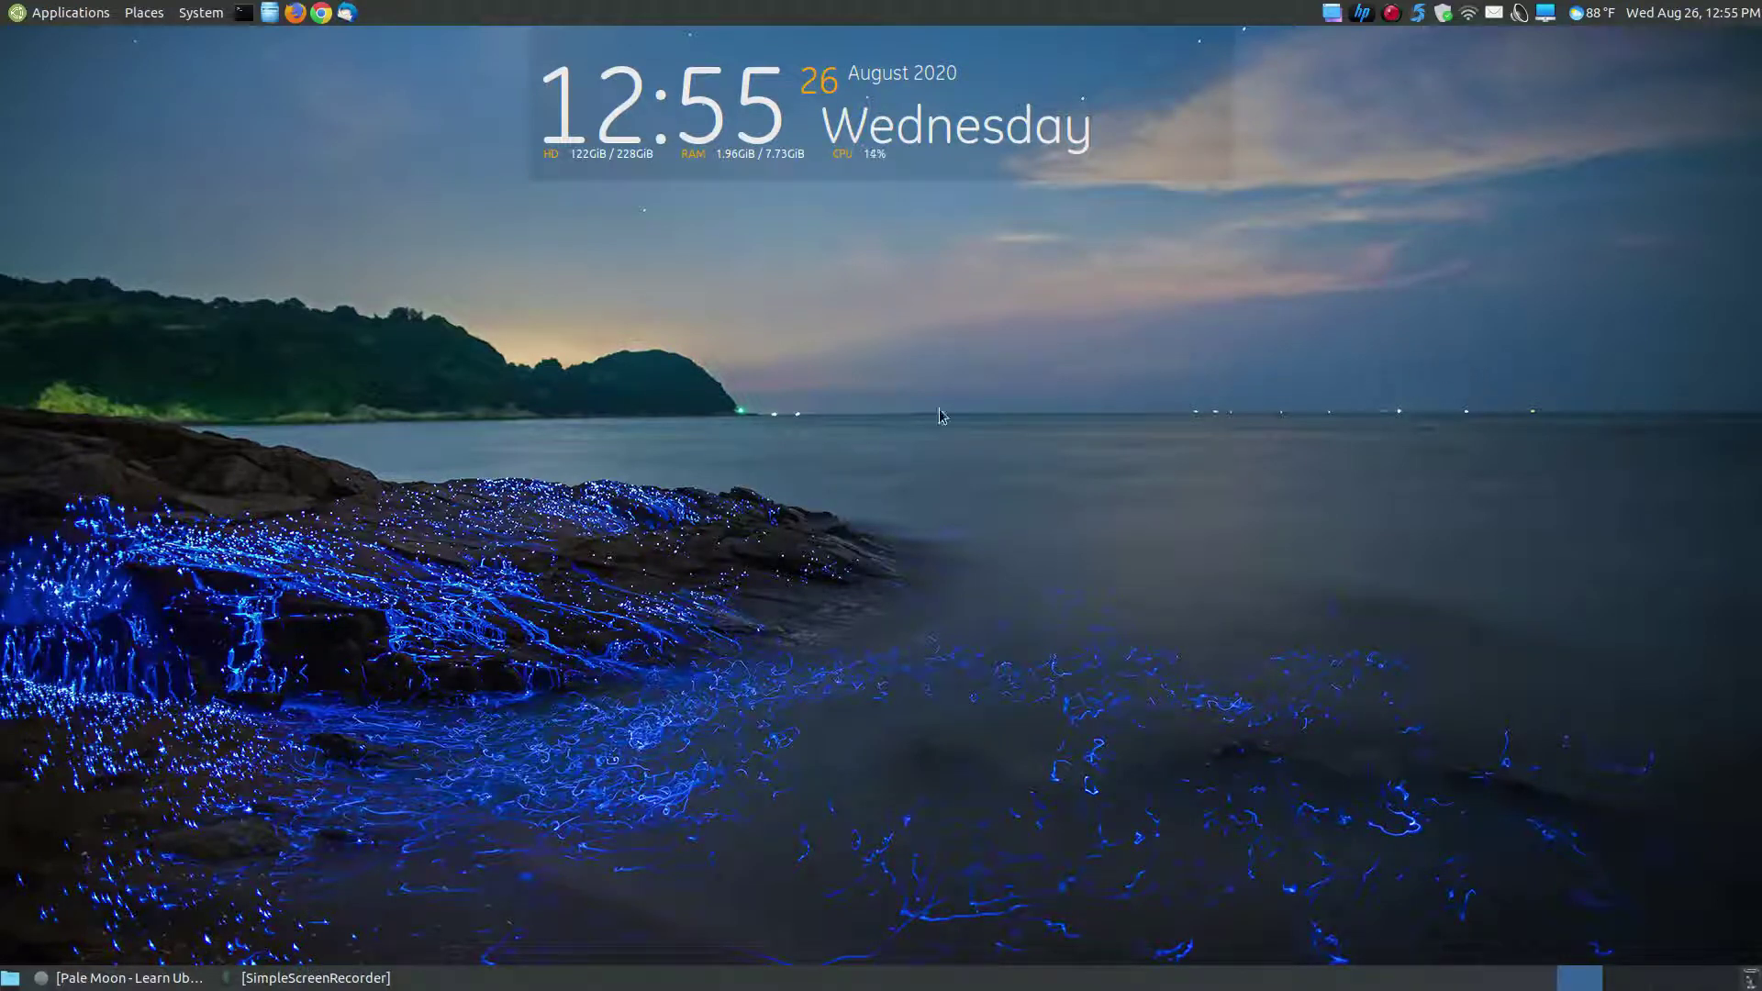
# Step: Restore the Pale Moon window and scroll the Learn Ubuntu MATE article to its Features list
pyautogui.click(106, 979)
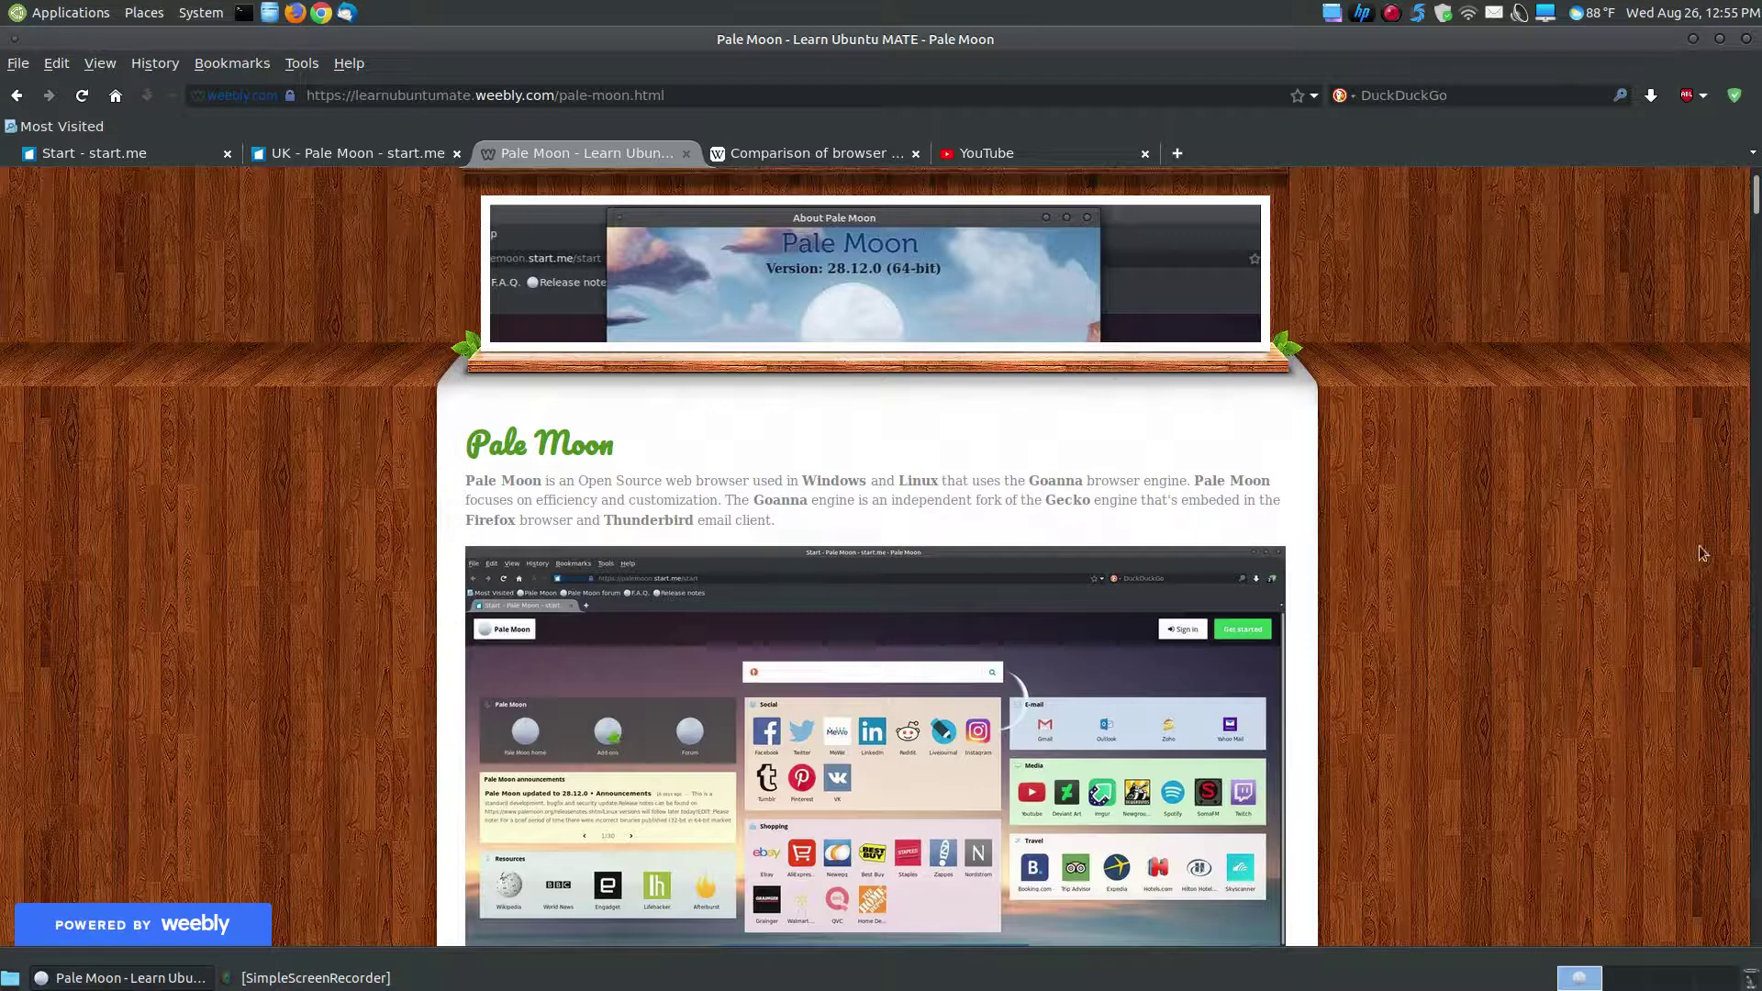
pyautogui.scroll(-1, 1597, 439)
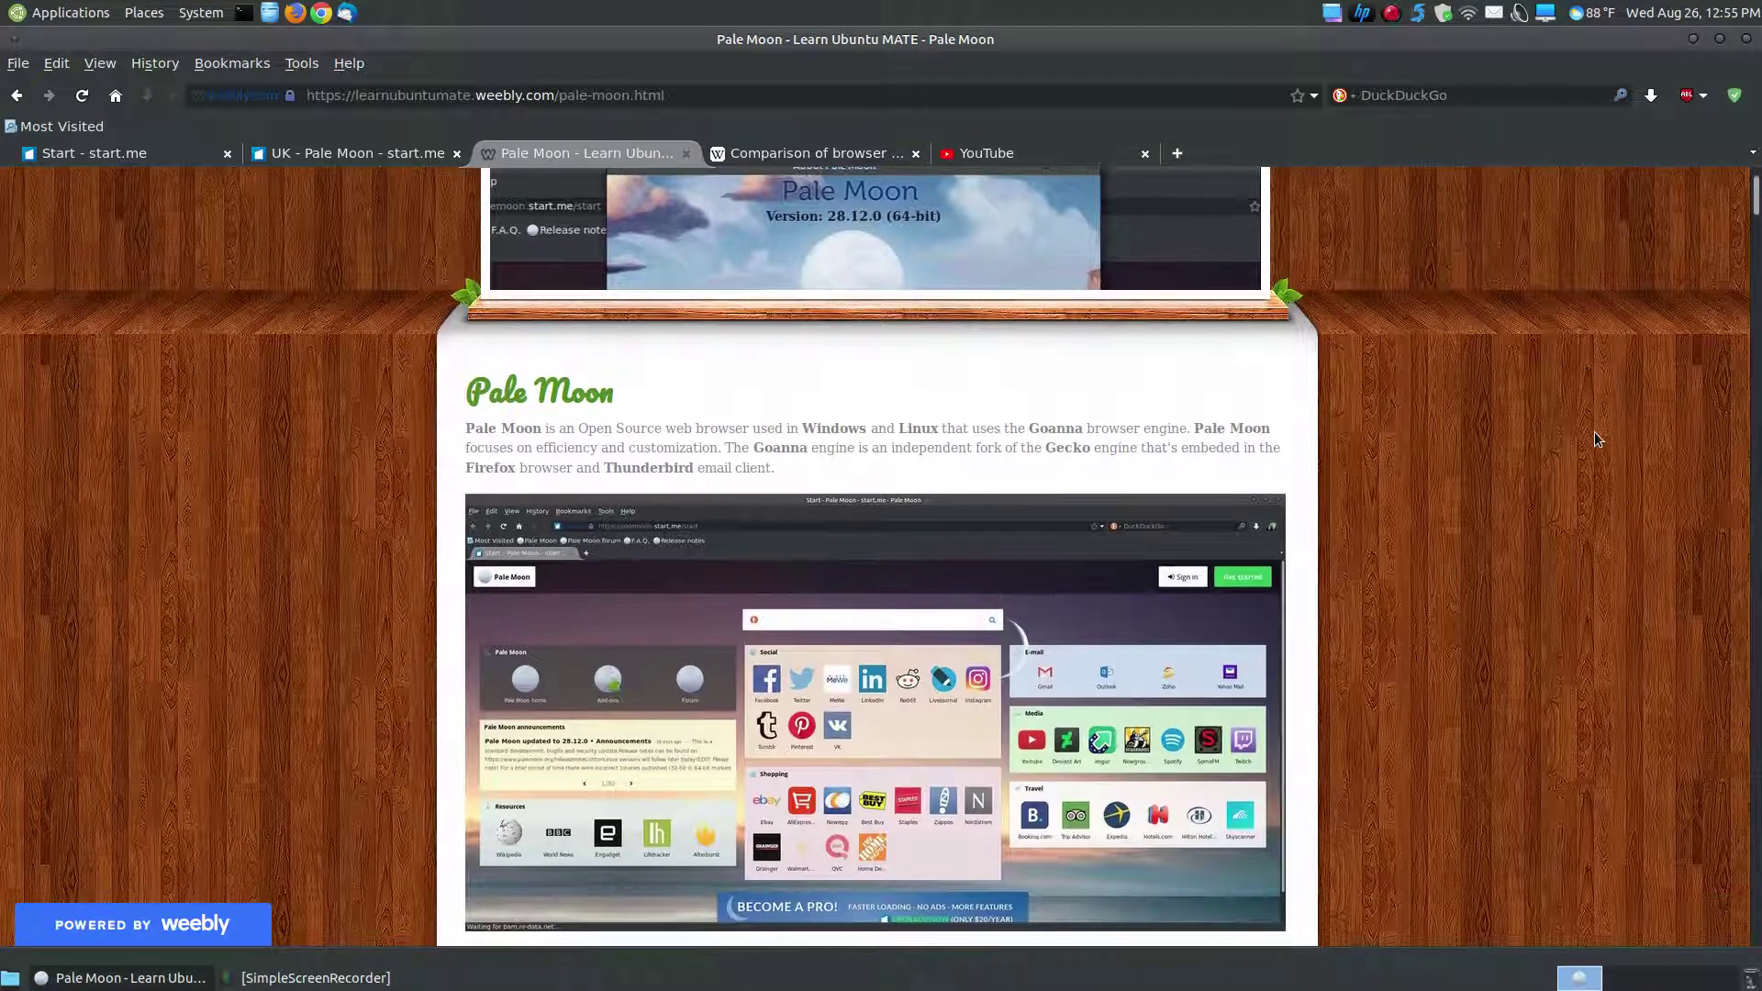
pyautogui.scroll(-3, 1595, 434)
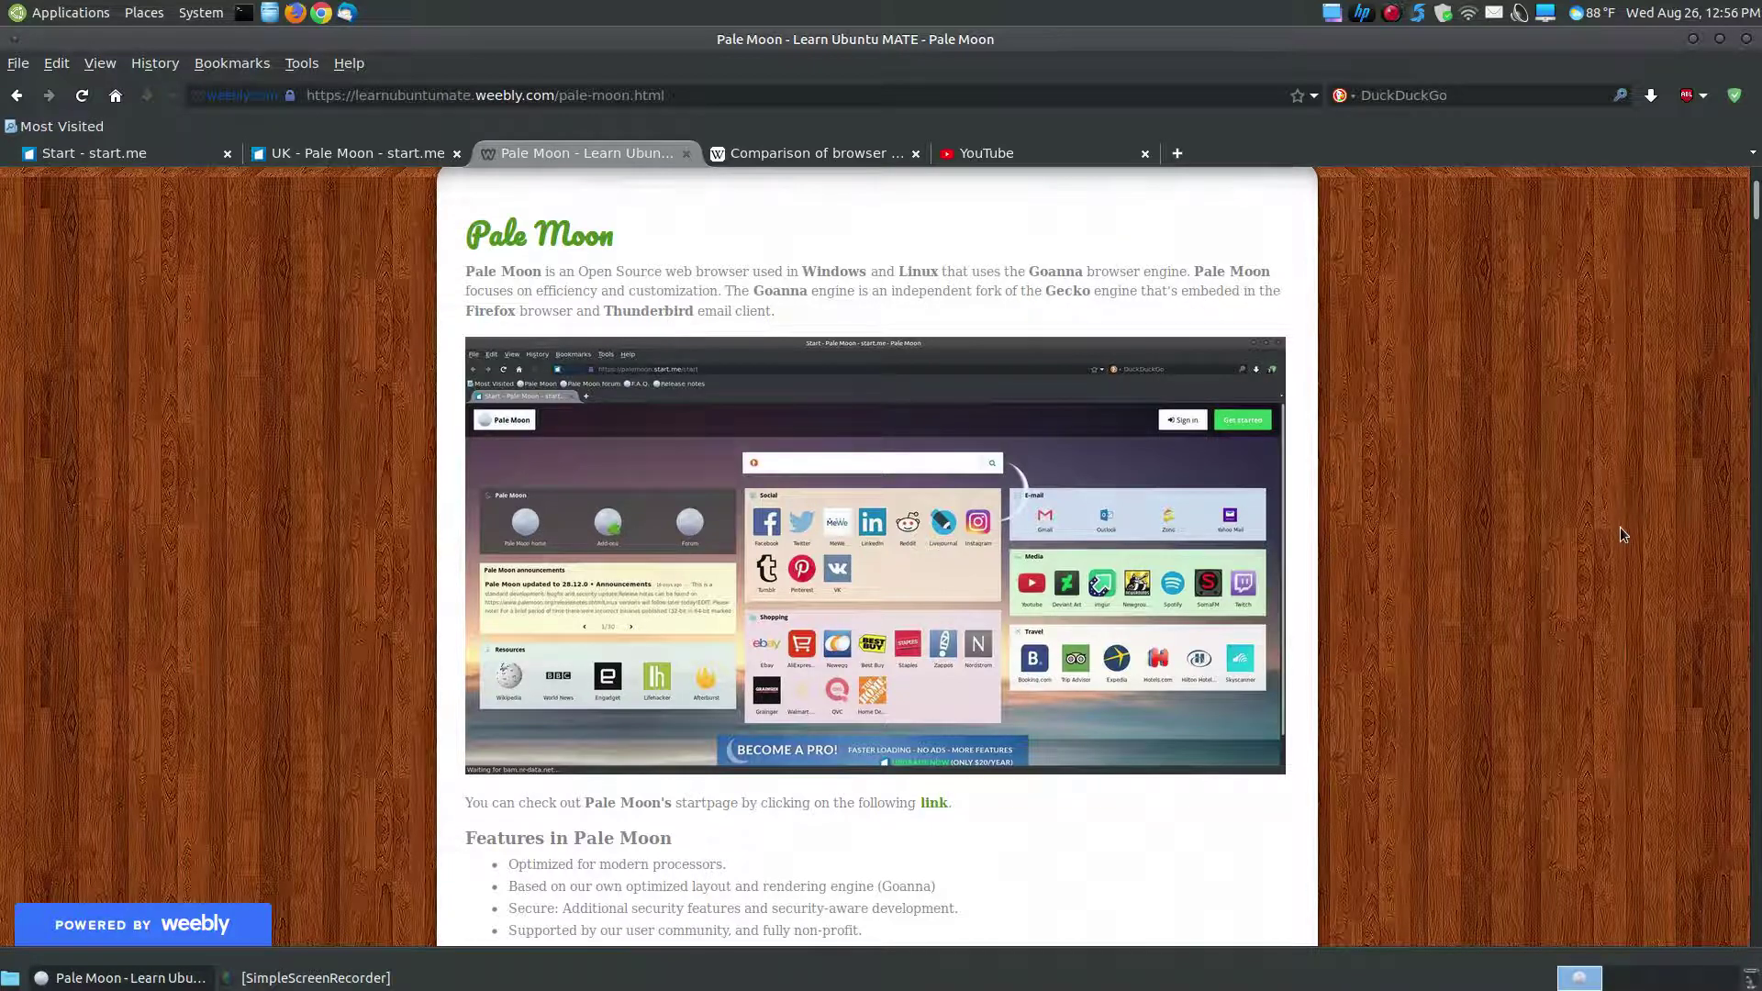
pyautogui.scroll(-5, 1621, 534)
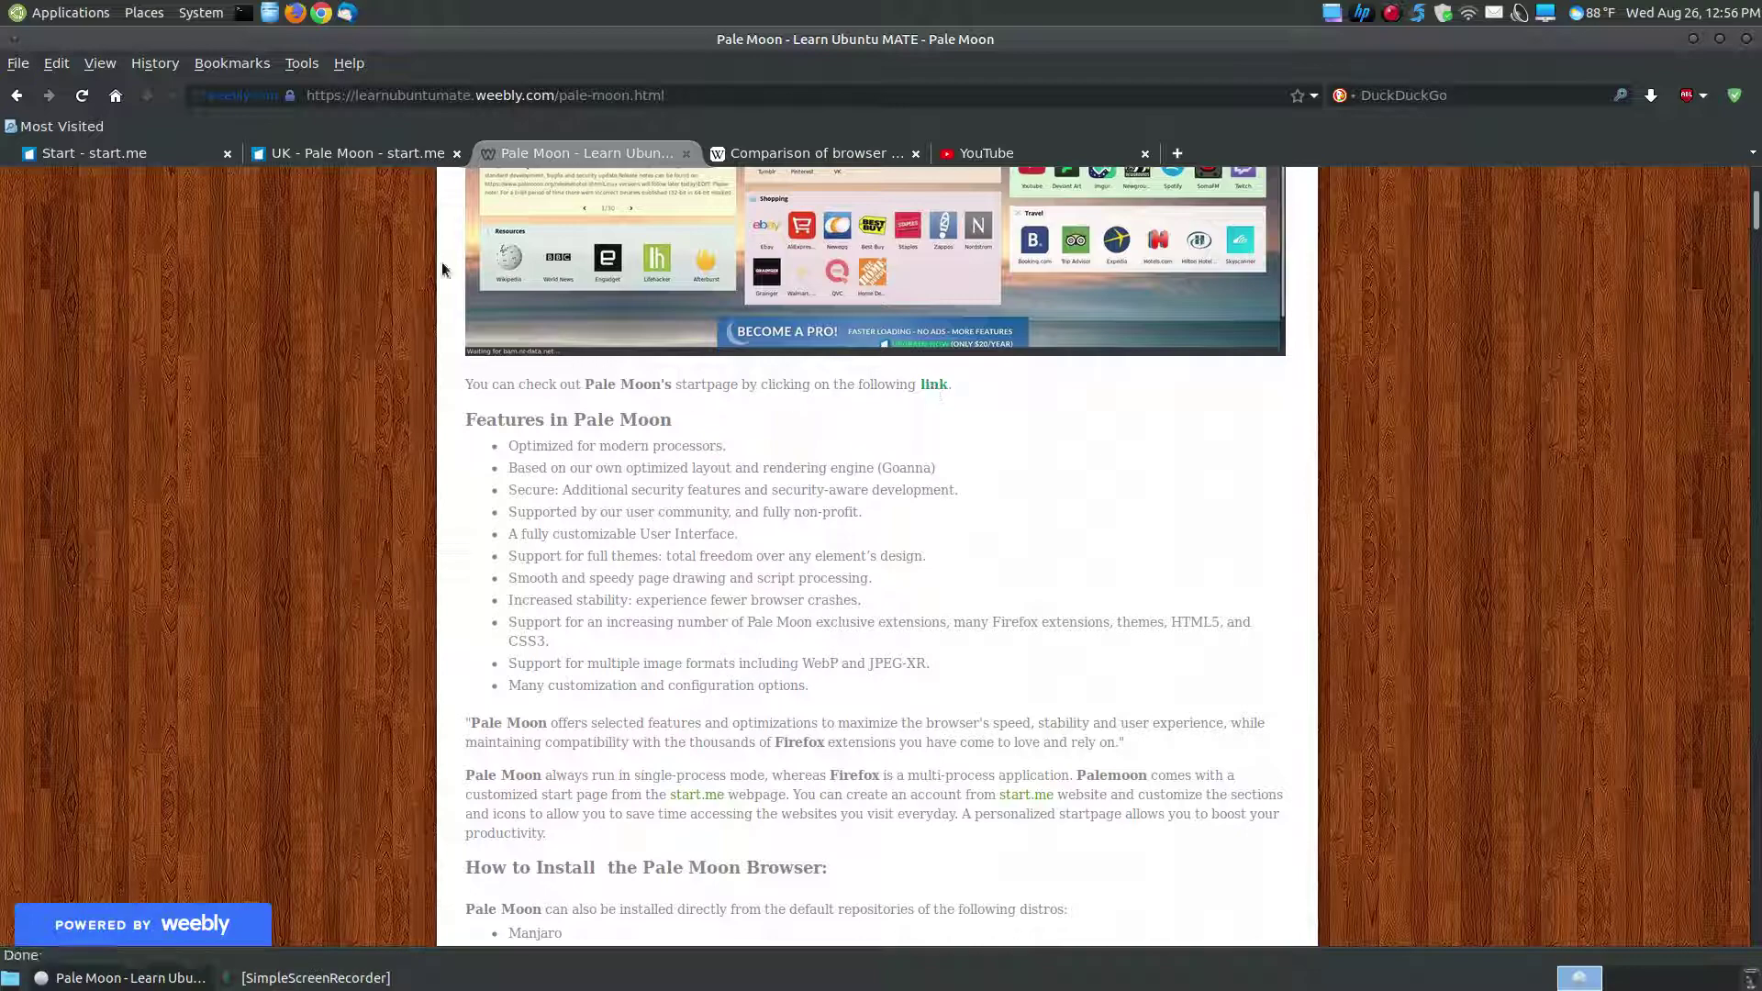
pyautogui.click(339, 158)
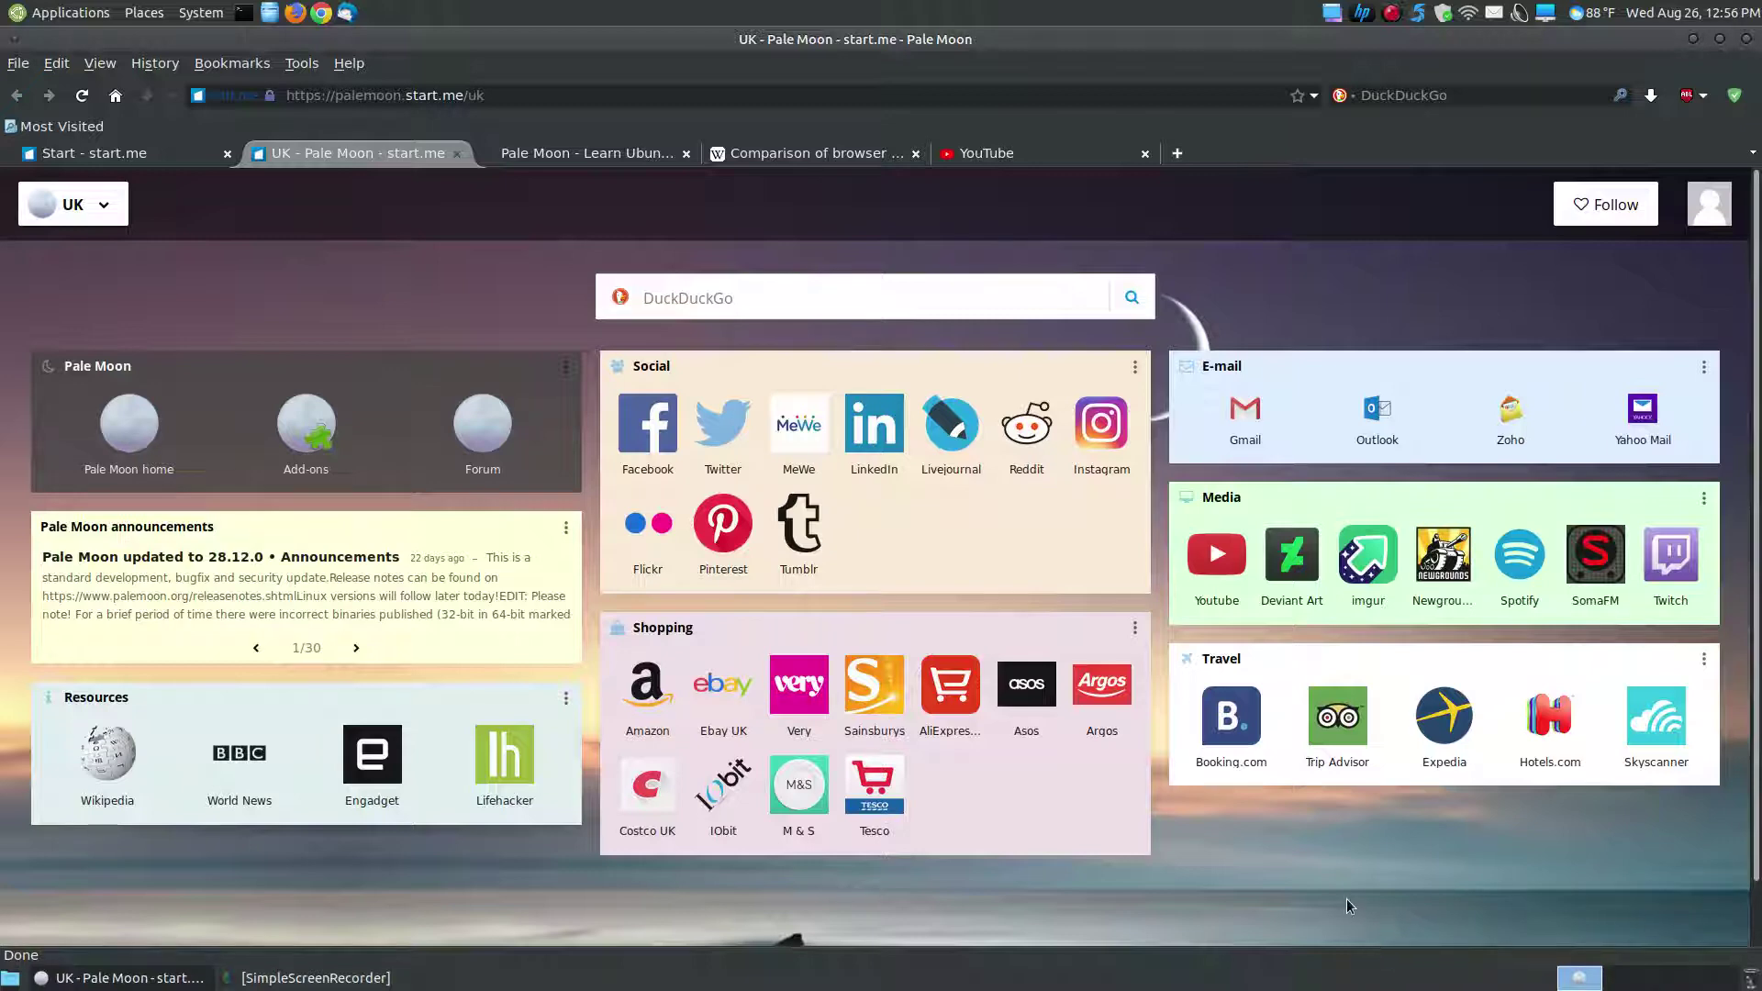
pyautogui.scroll(-1, 1346, 906)
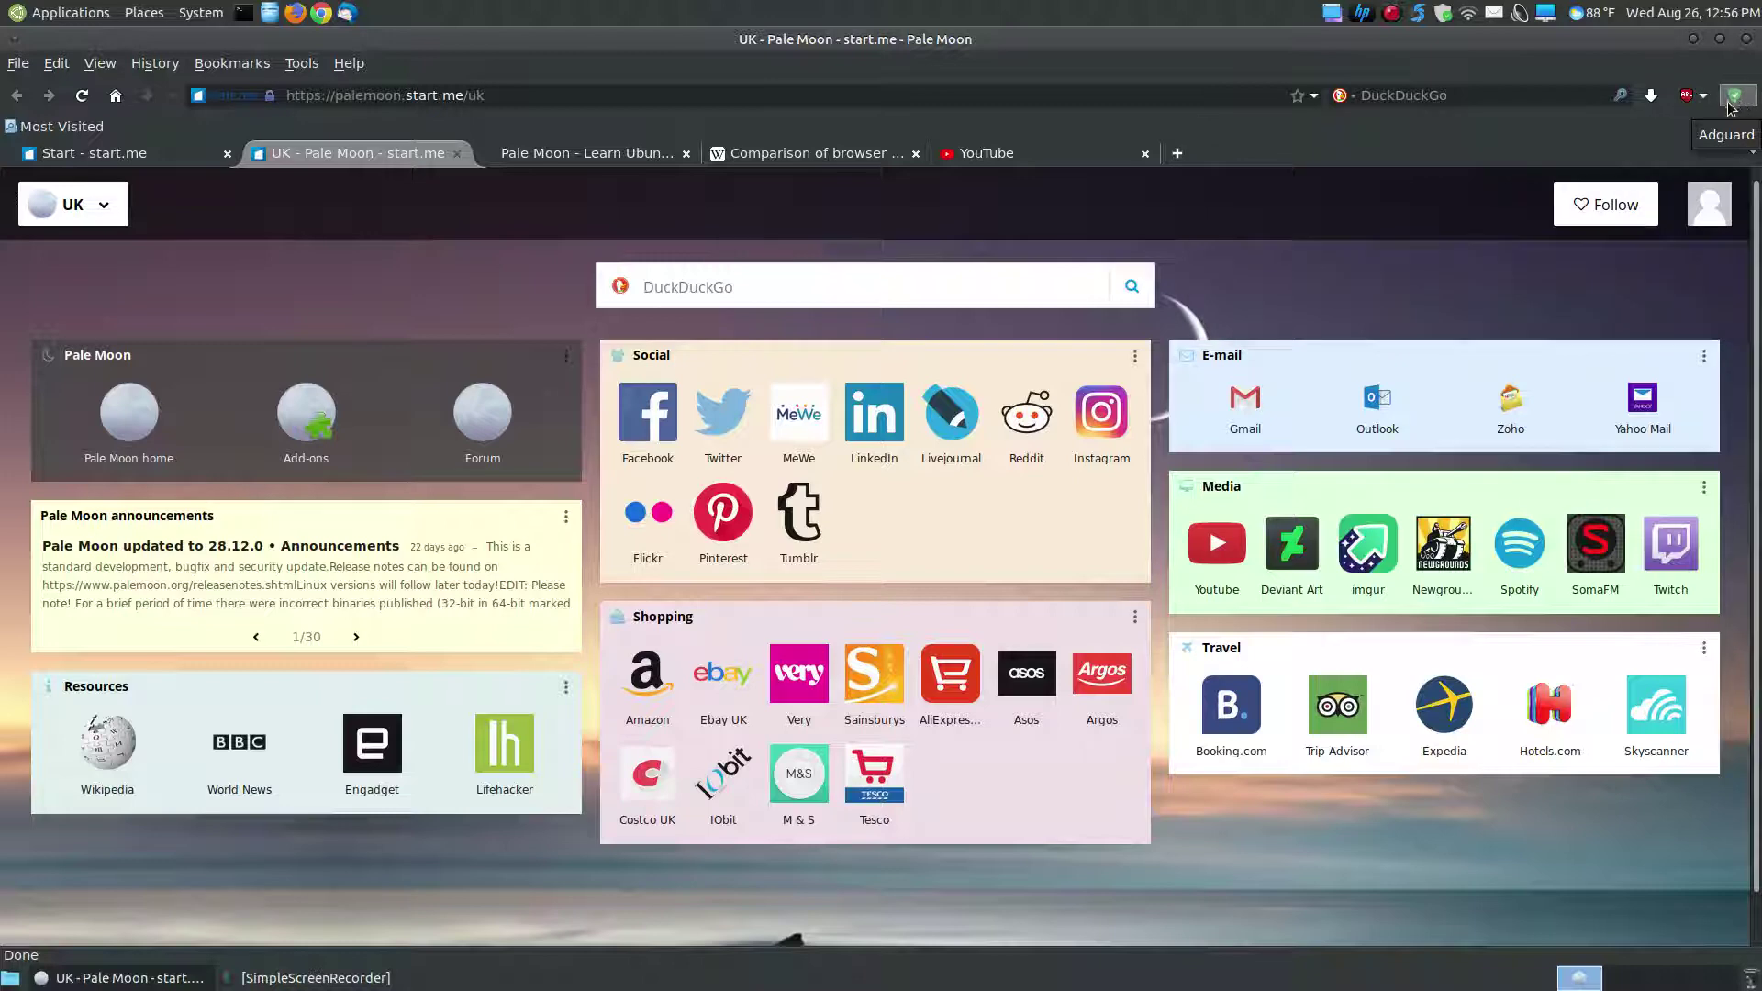
pyautogui.moveTo(1695, 108)
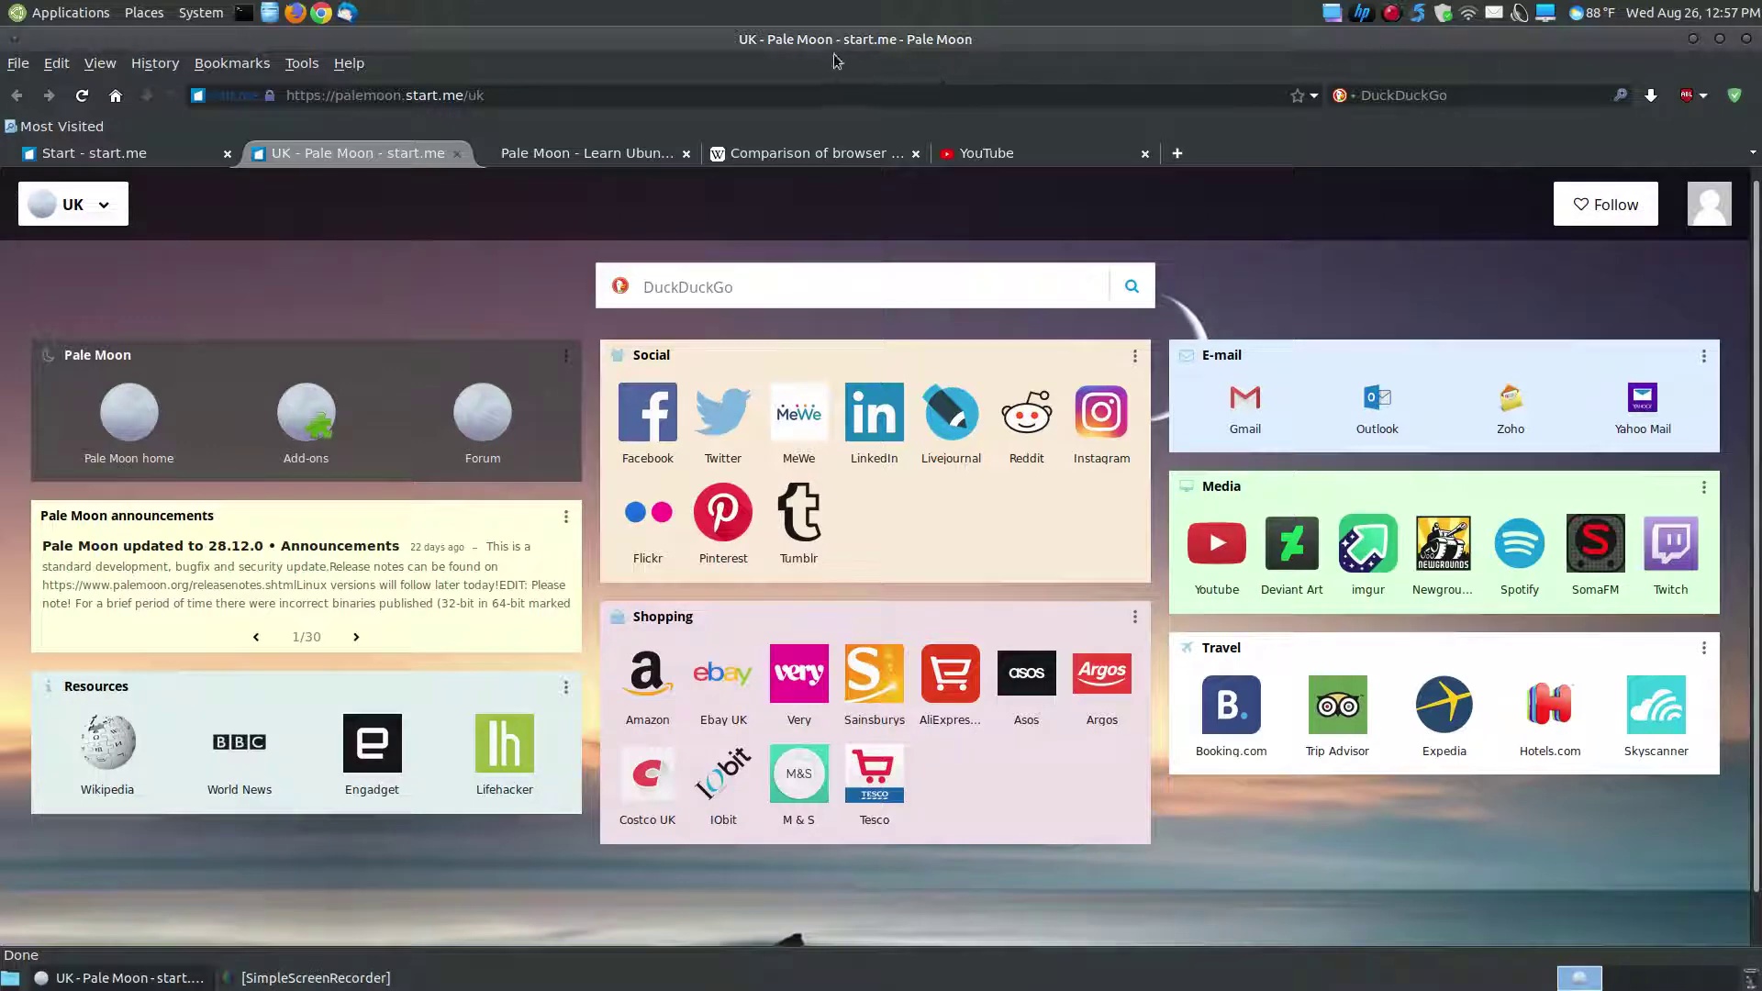
pyautogui.click(569, 157)
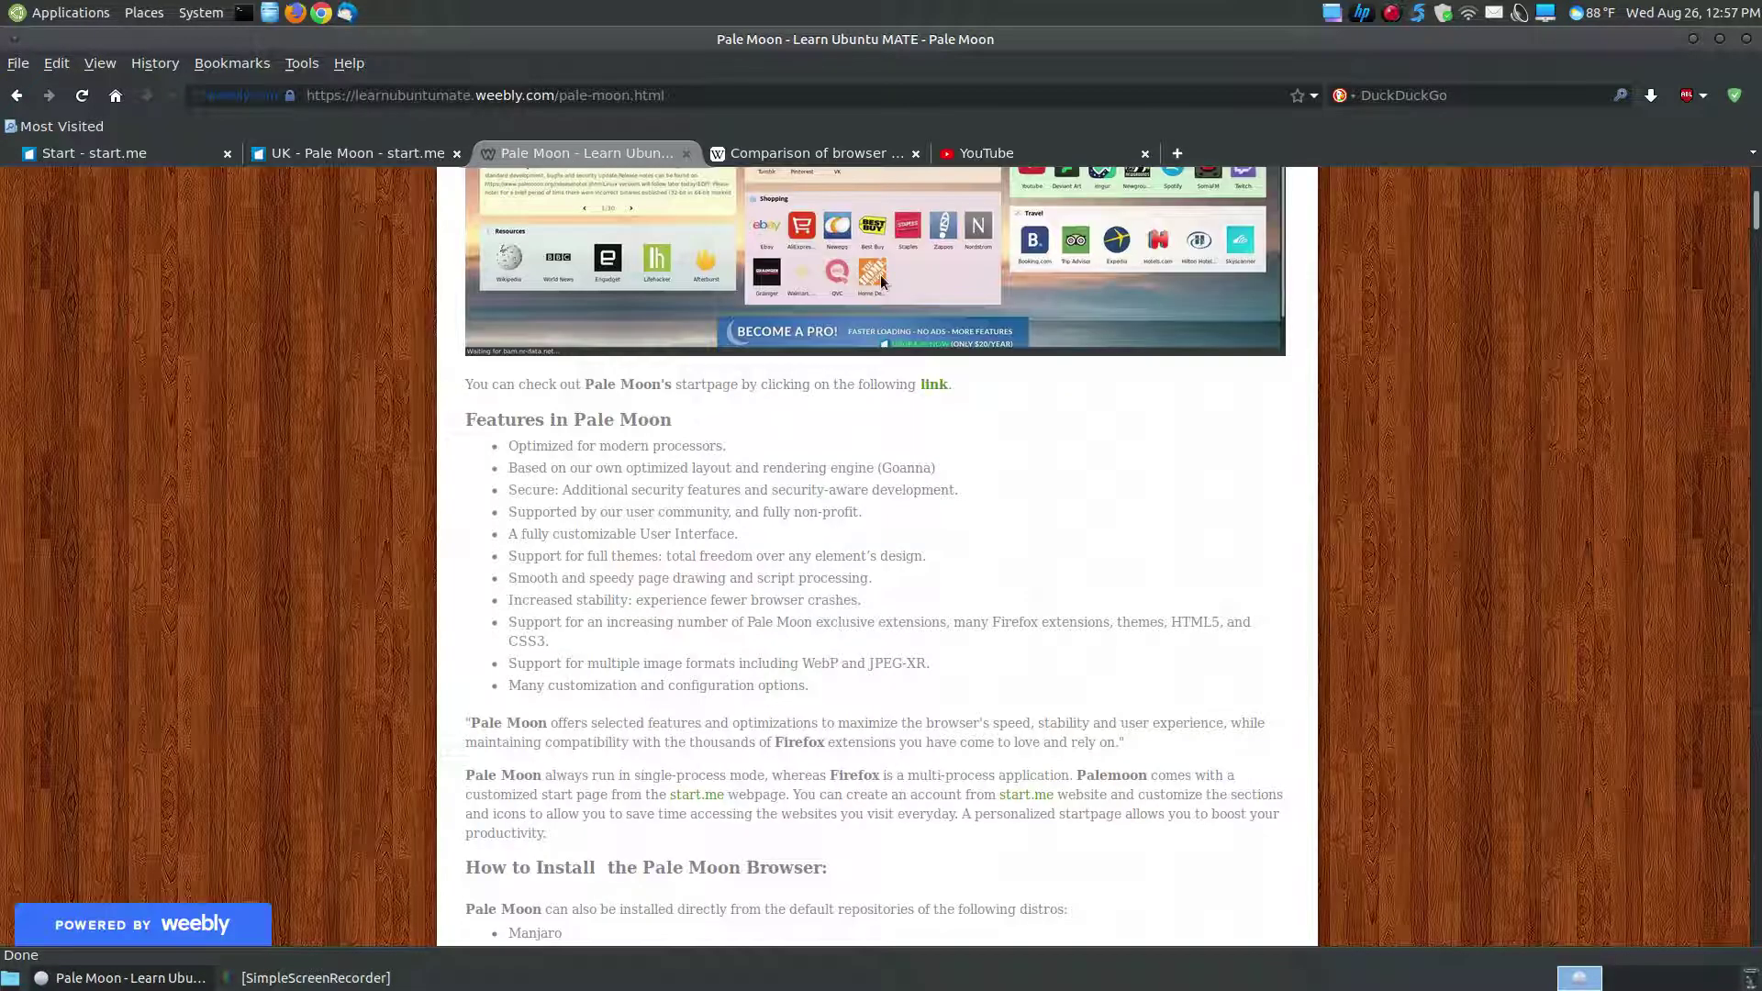
pyautogui.scroll(-2, 1413, 531)
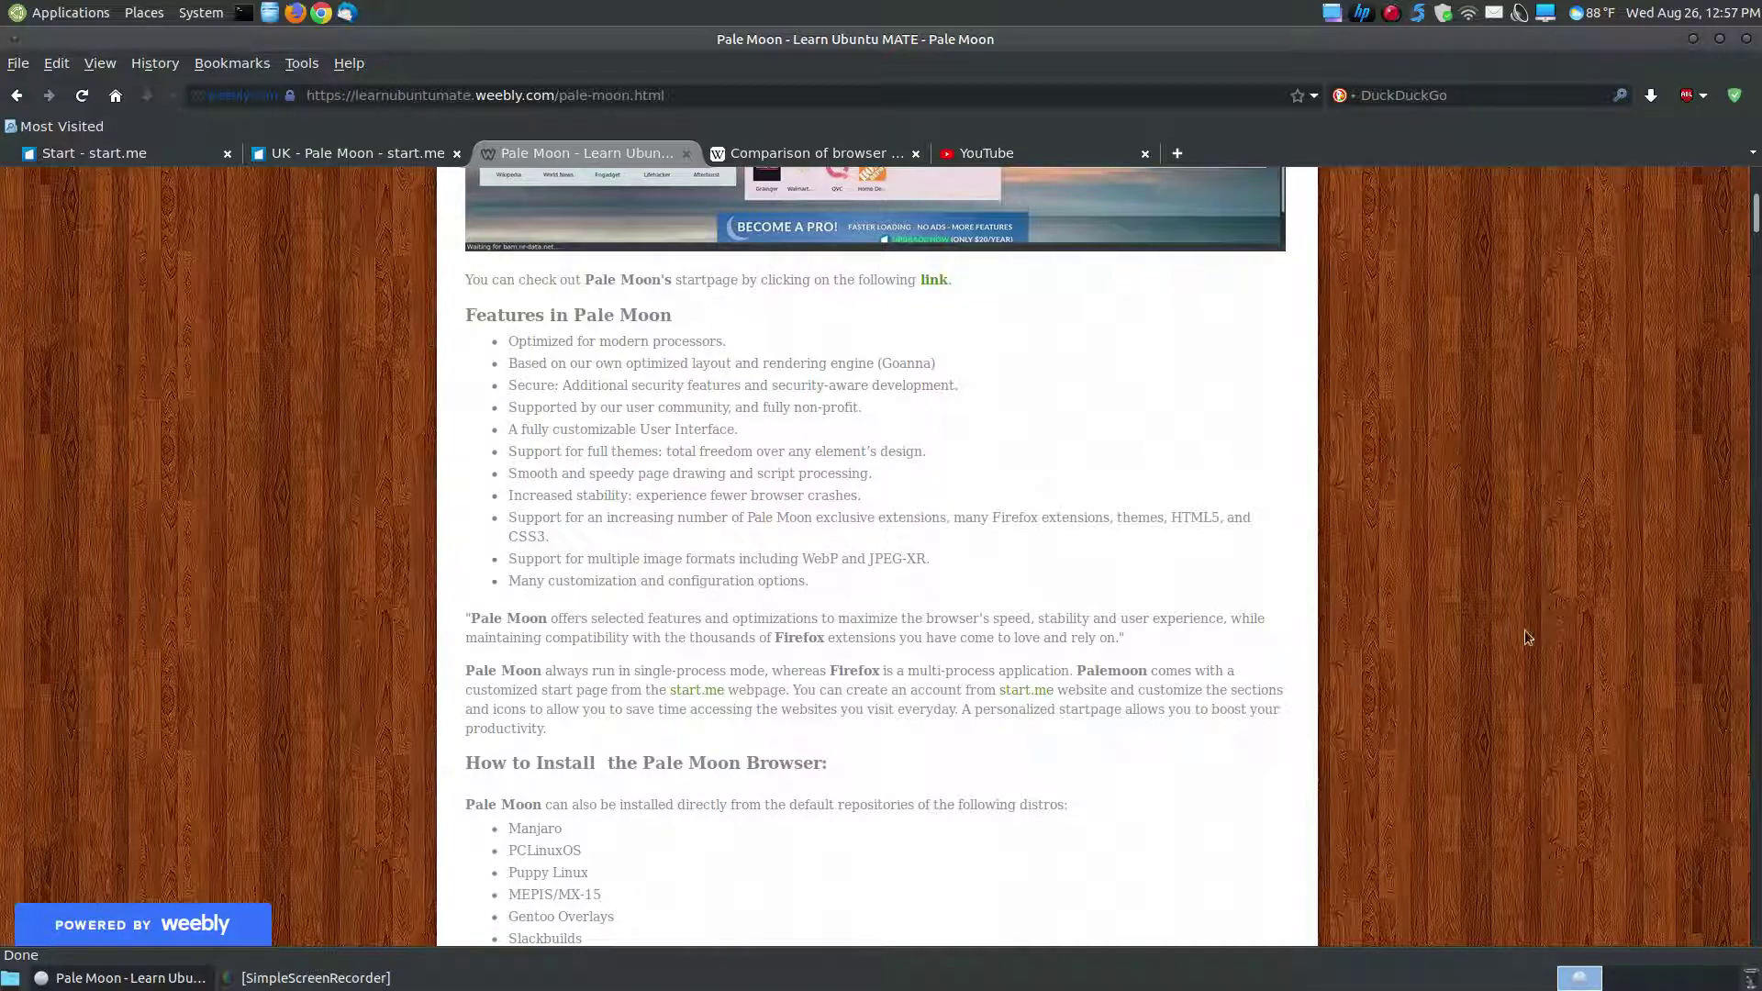
pyautogui.scroll(-2, 1524, 637)
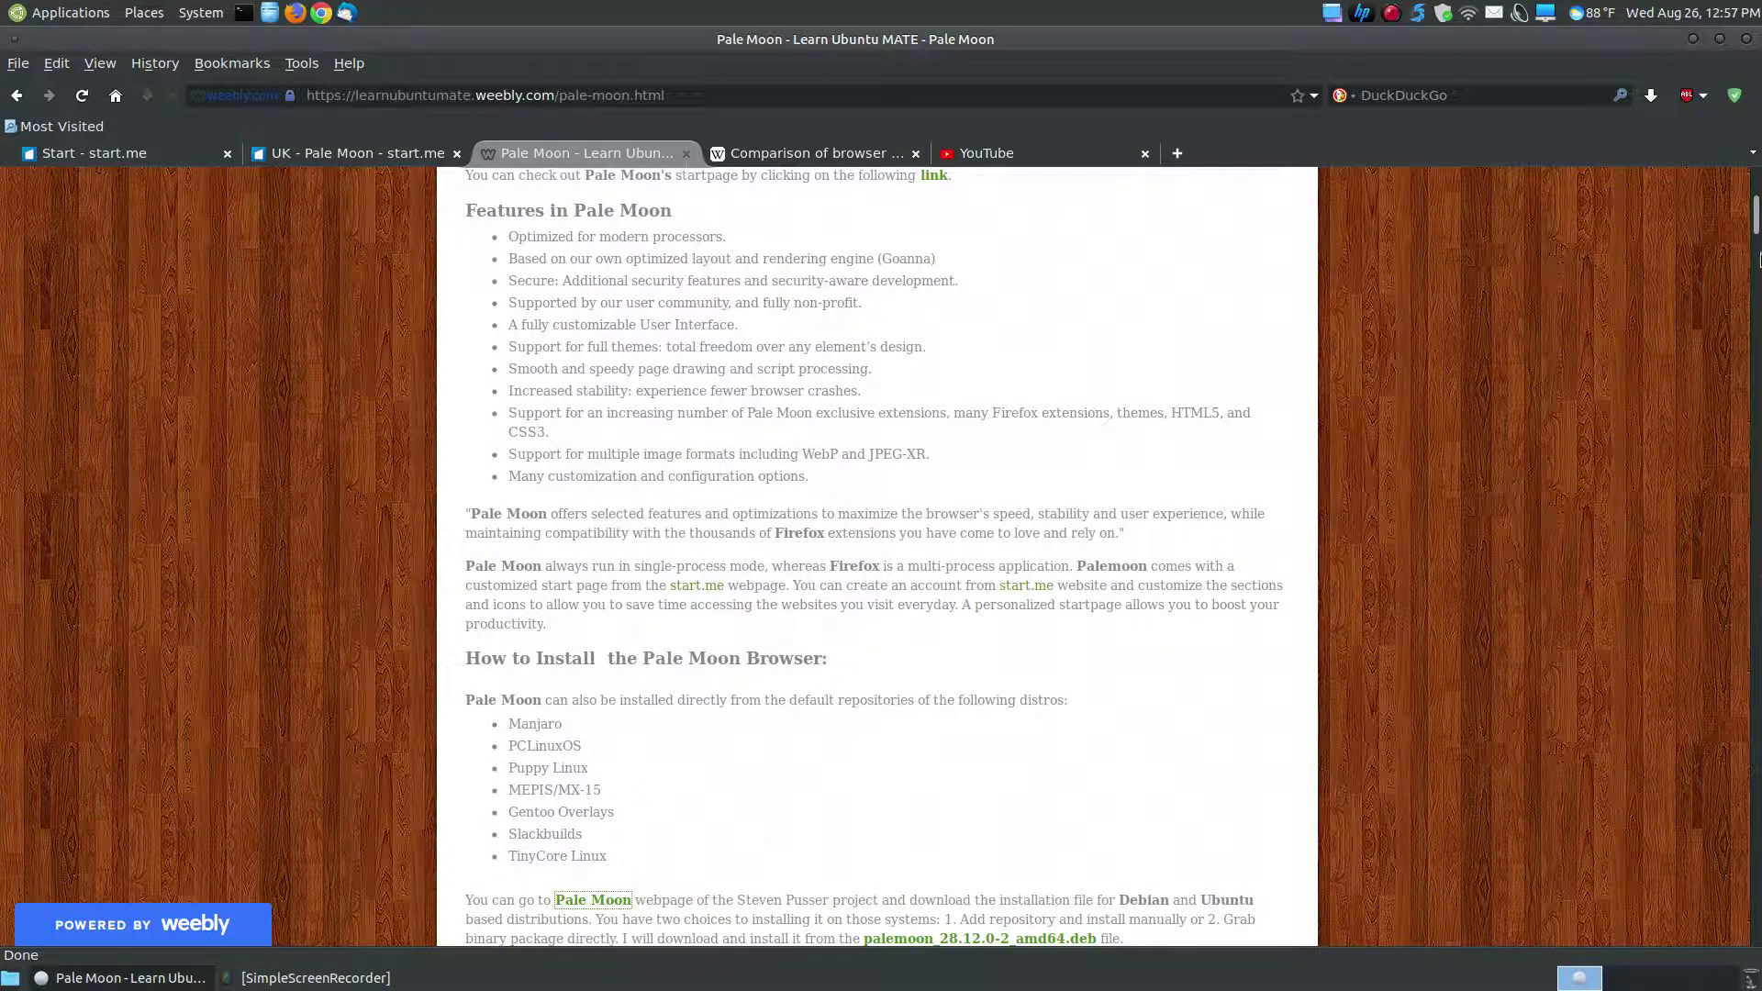
pyautogui.moveTo(1758, 260); pyautogui.dragTo(1756, 913)
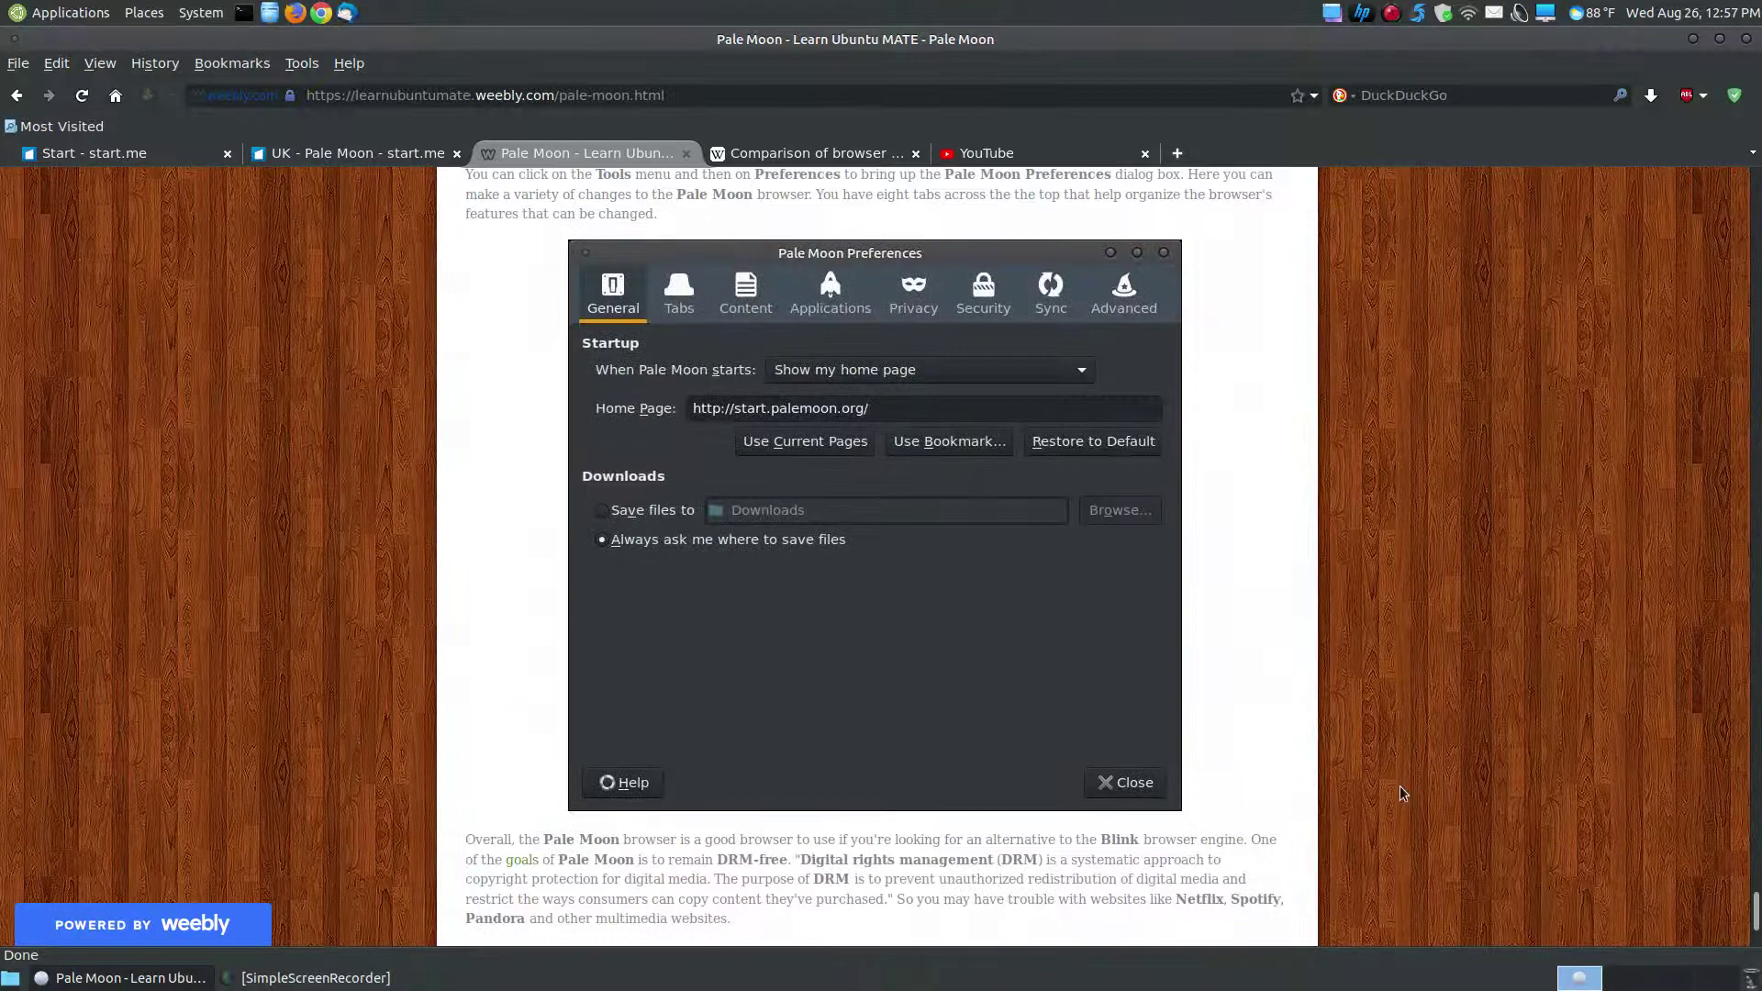
pyautogui.scroll(-4, 1403, 771)
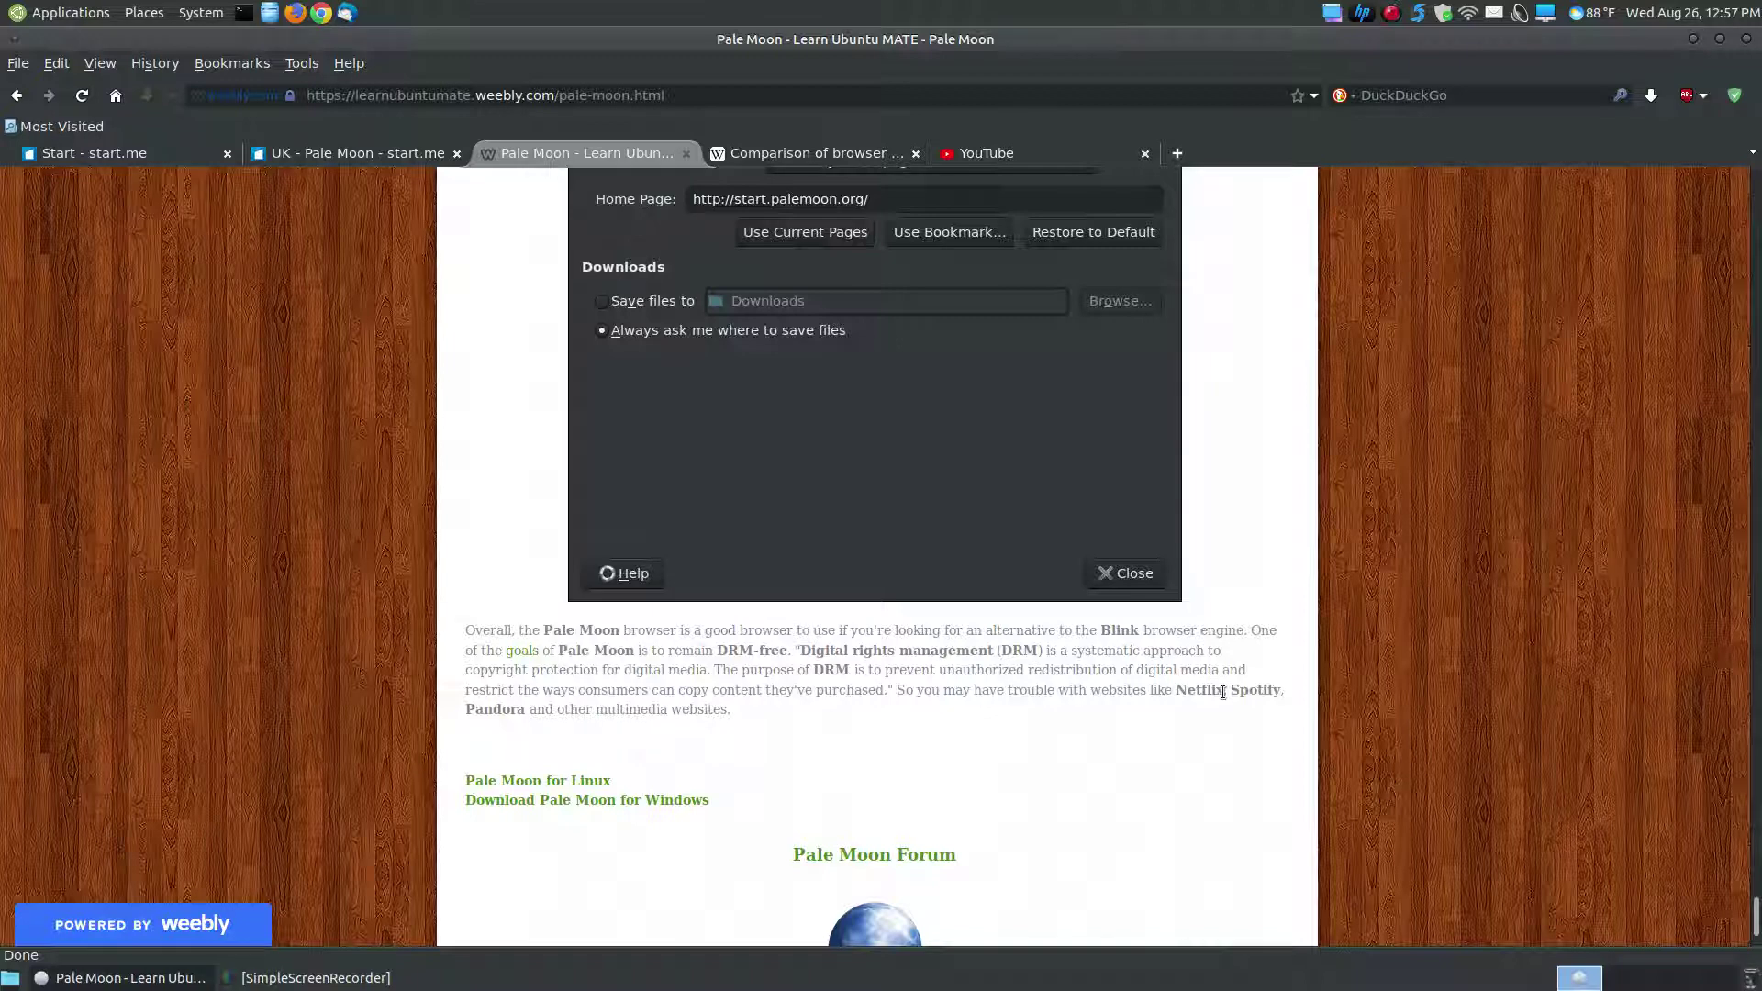
pyautogui.scroll(1, 1223, 692)
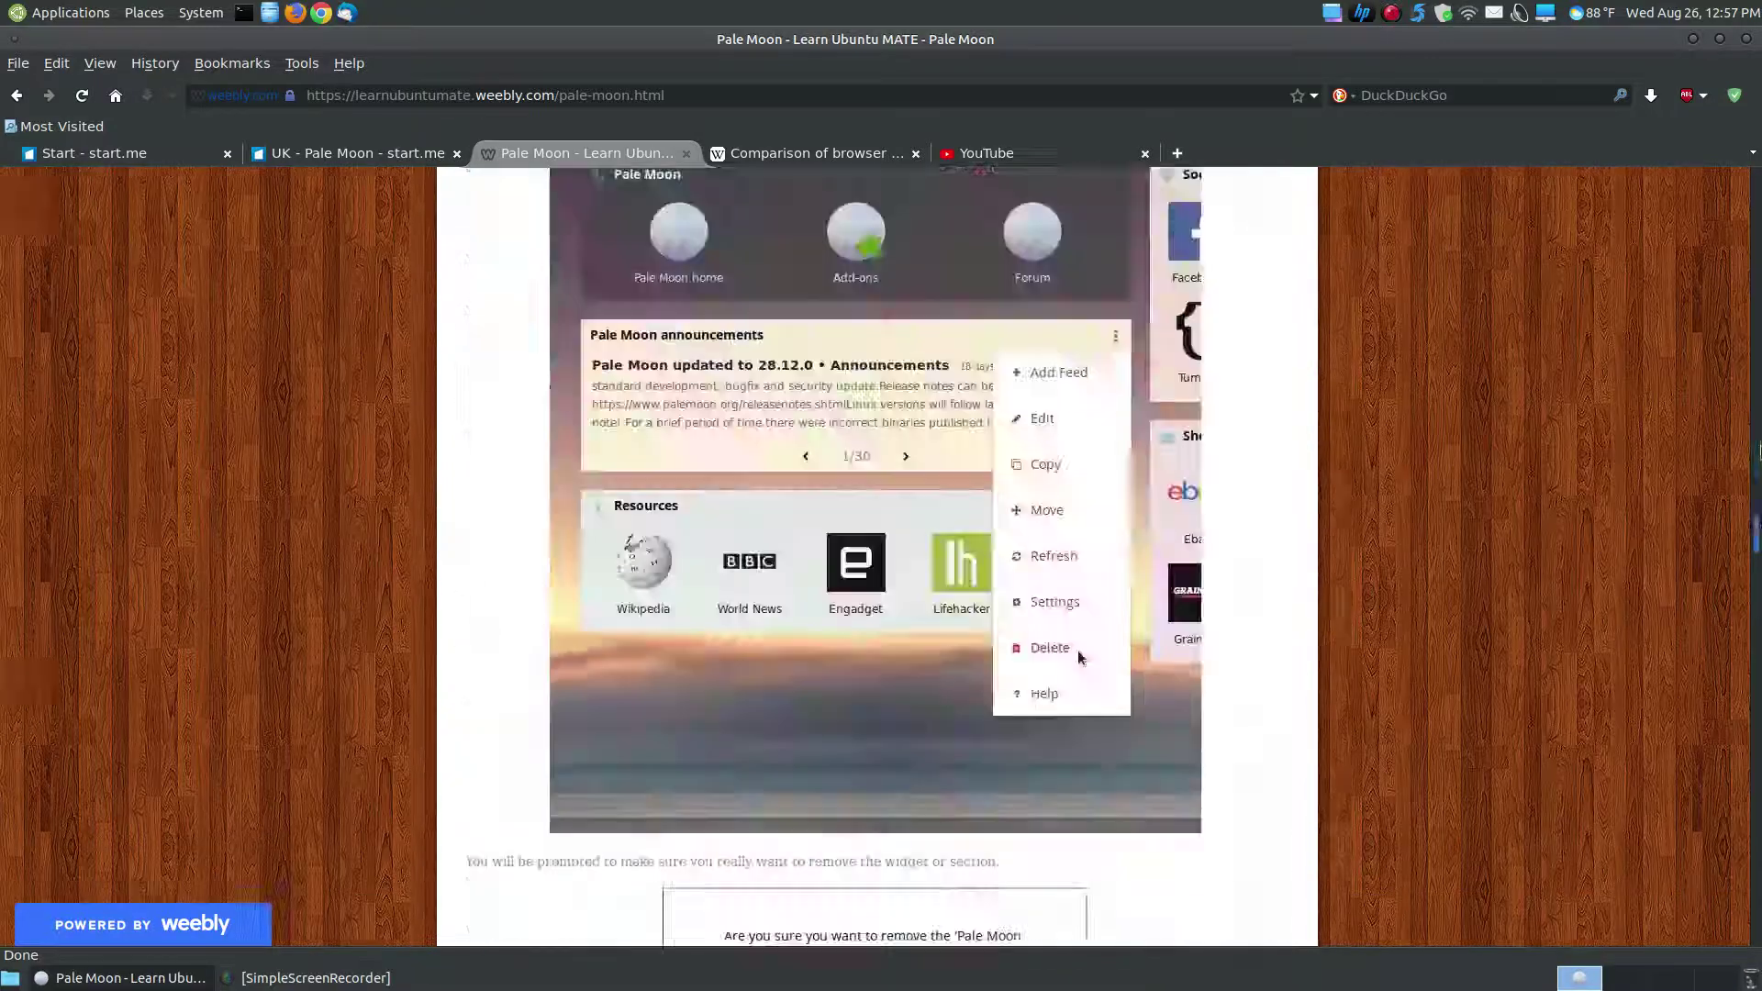
pyautogui.scroll(15, 1590, 250)
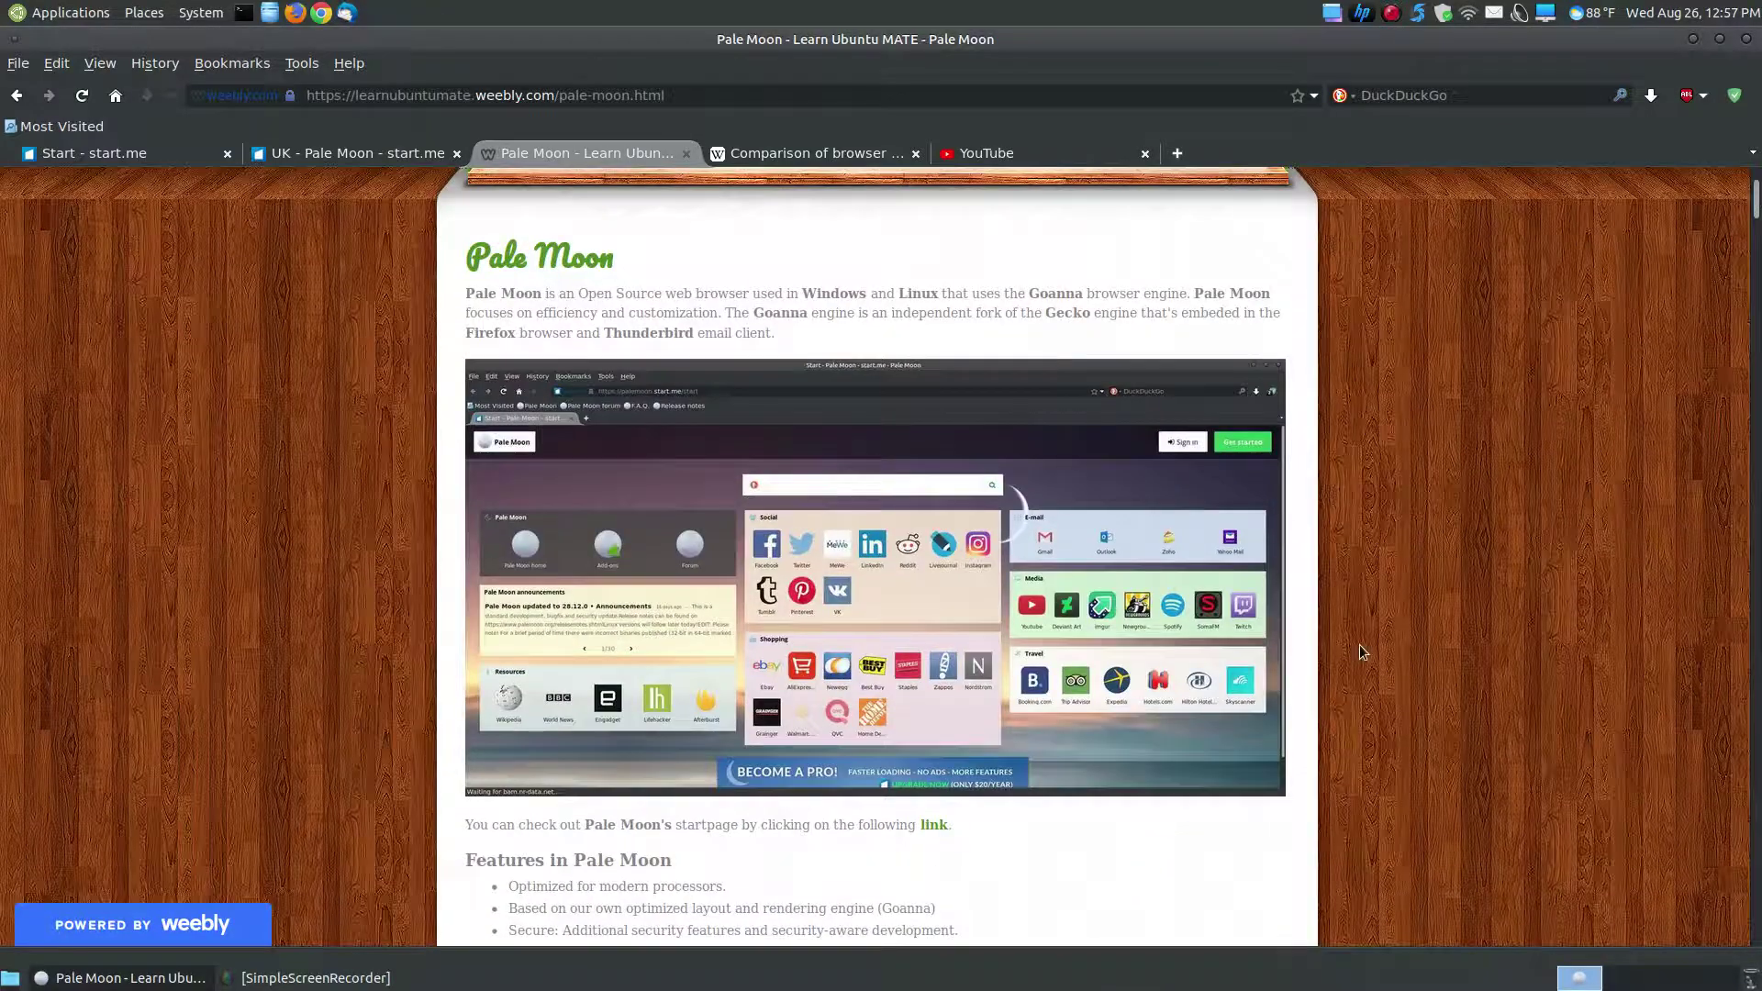
# Step: Scroll down the article to the How to Install section's Pale Moon download link
pyautogui.scroll(-7, 1363, 651)
pyautogui.scroll(-6, 1362, 652)
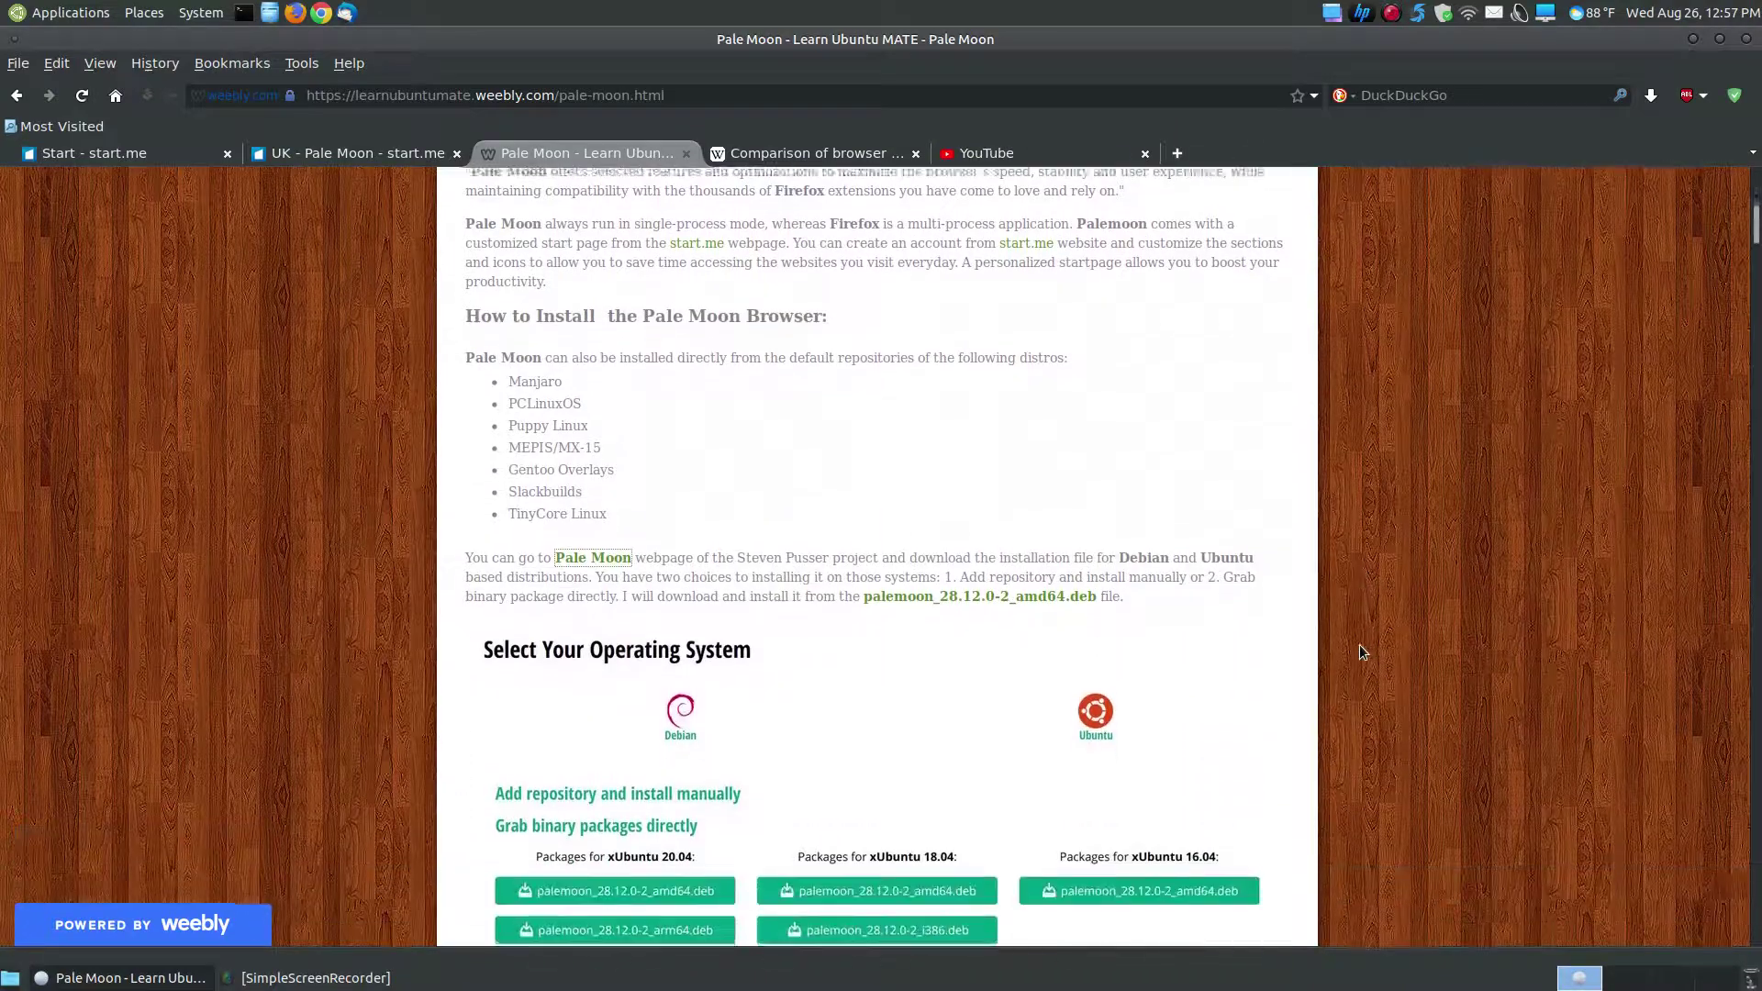
pyautogui.scroll(-2, 719, 421)
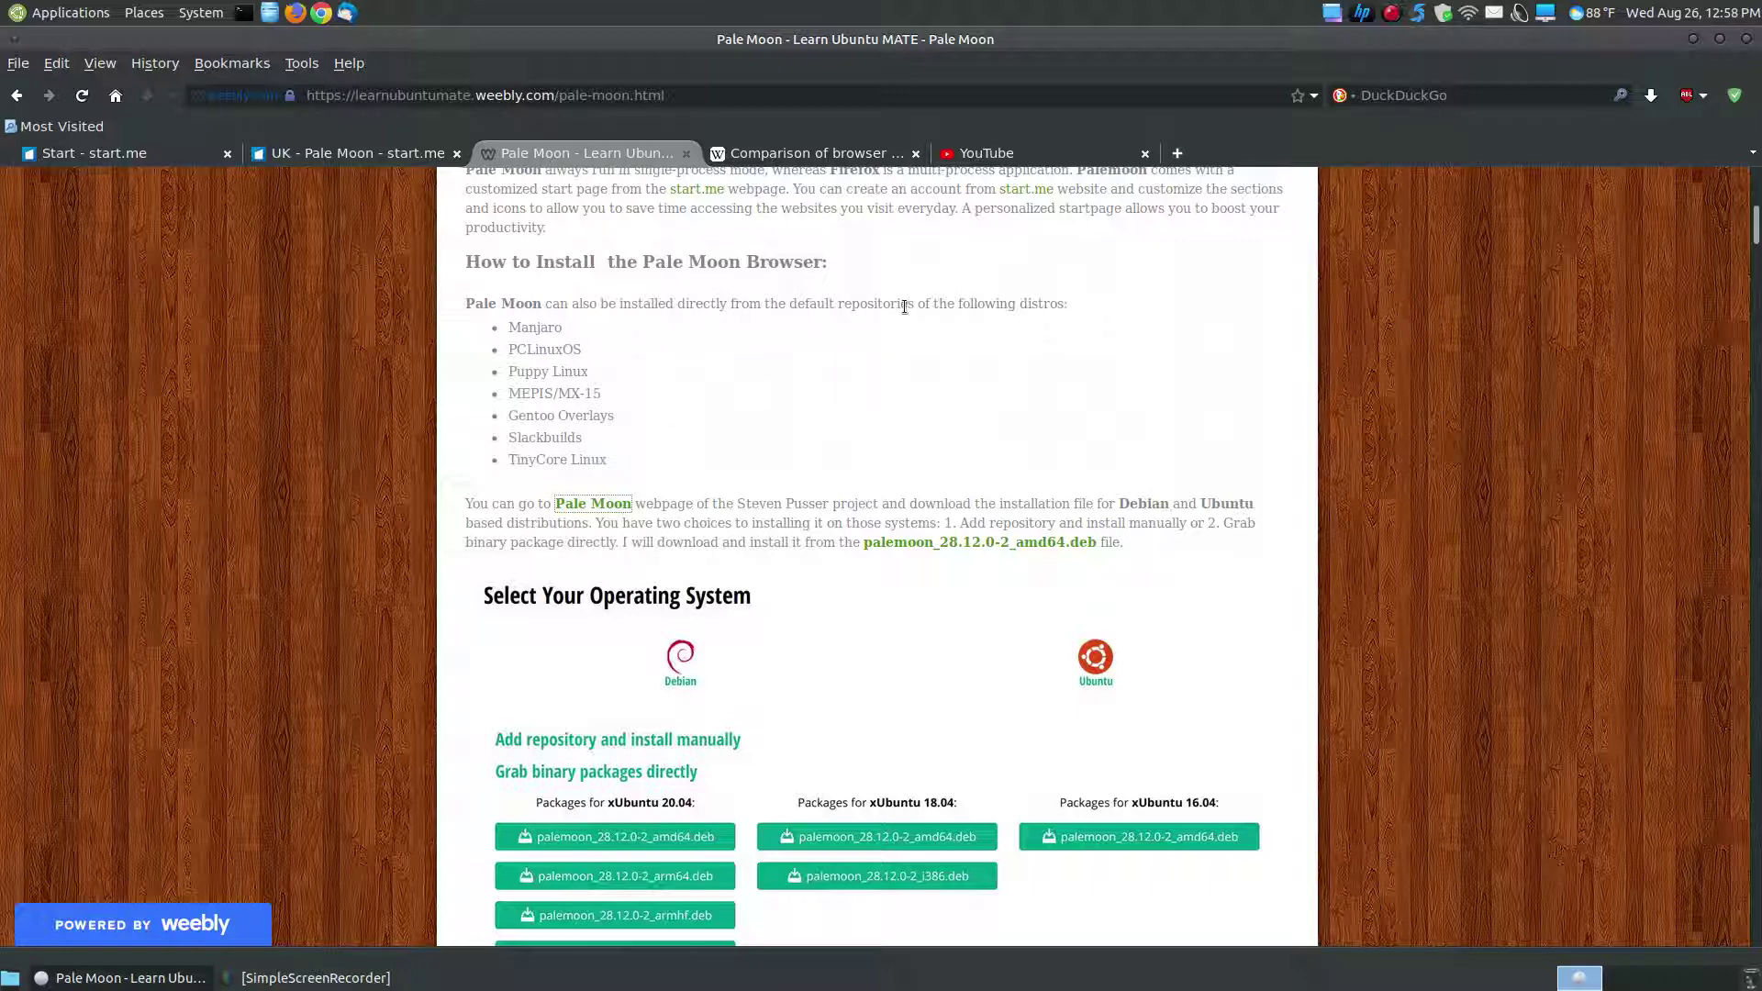
pyautogui.scroll(-3, 1482, 544)
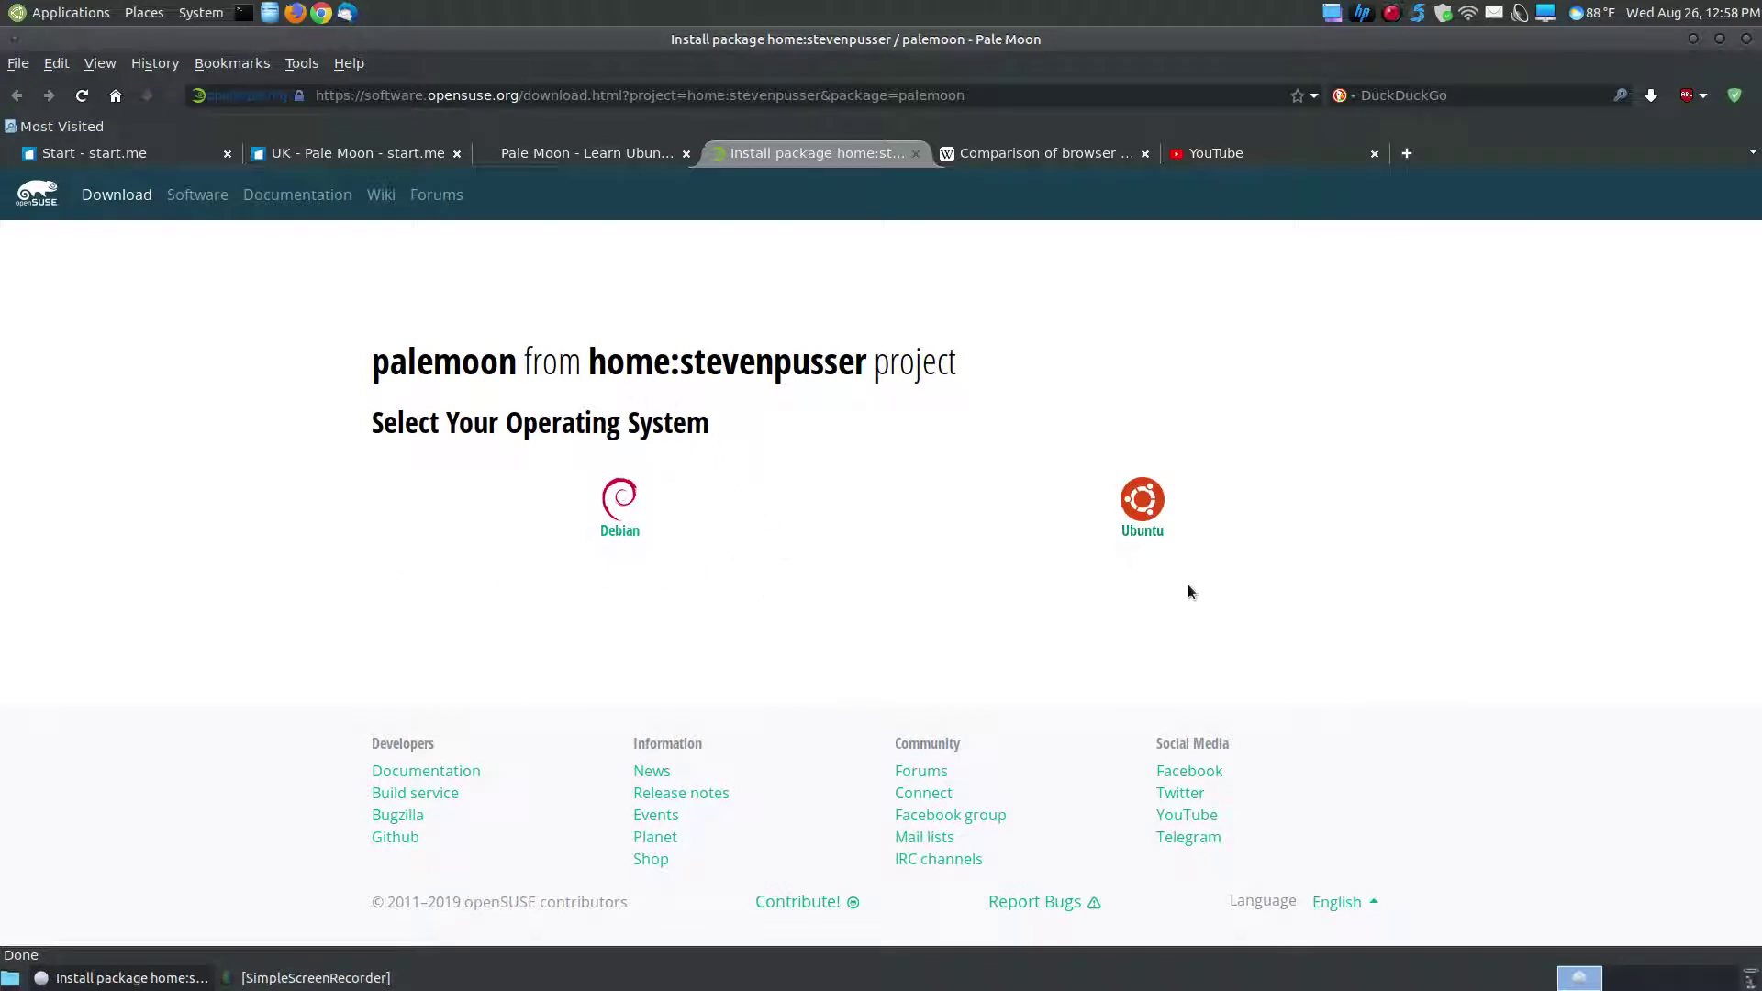
# Step: Choose Ubuntu, review the manual repository commands, then expand the direct palemoon .deb binary downloads
pyautogui.click(1144, 530)
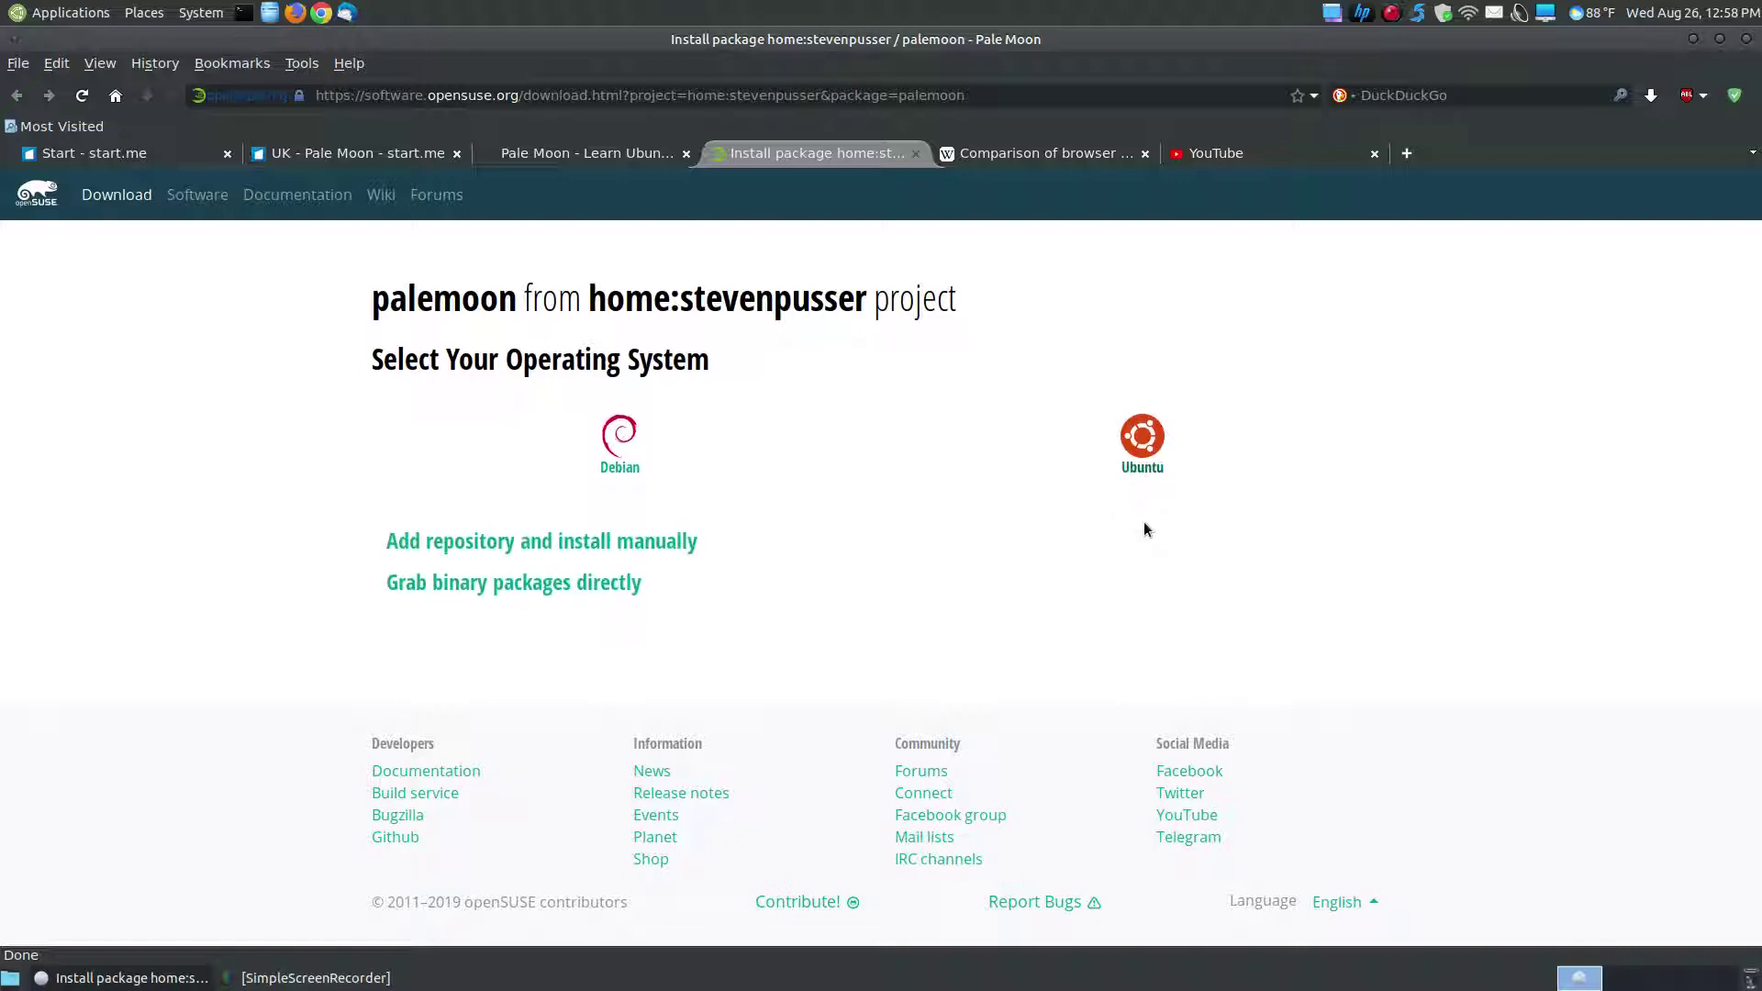
pyautogui.click(579, 544)
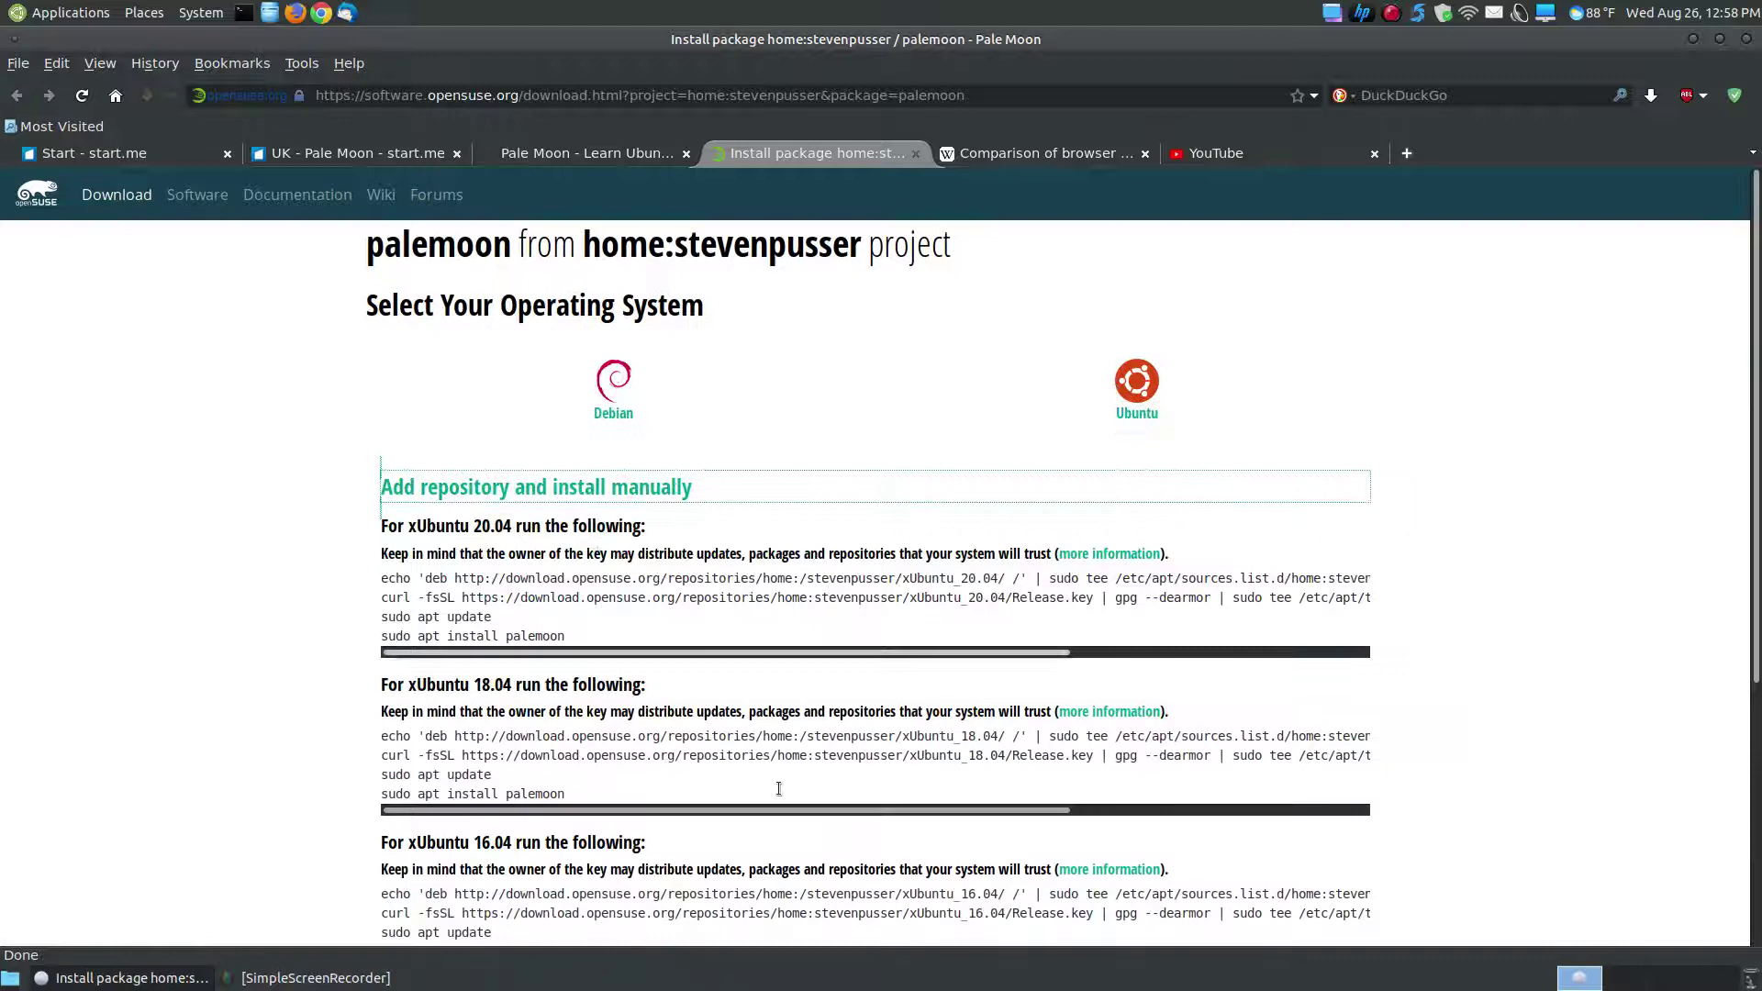
pyautogui.scroll(-3, 936, 718)
pyautogui.scroll(-3, 937, 719)
pyautogui.scroll(5, 936, 719)
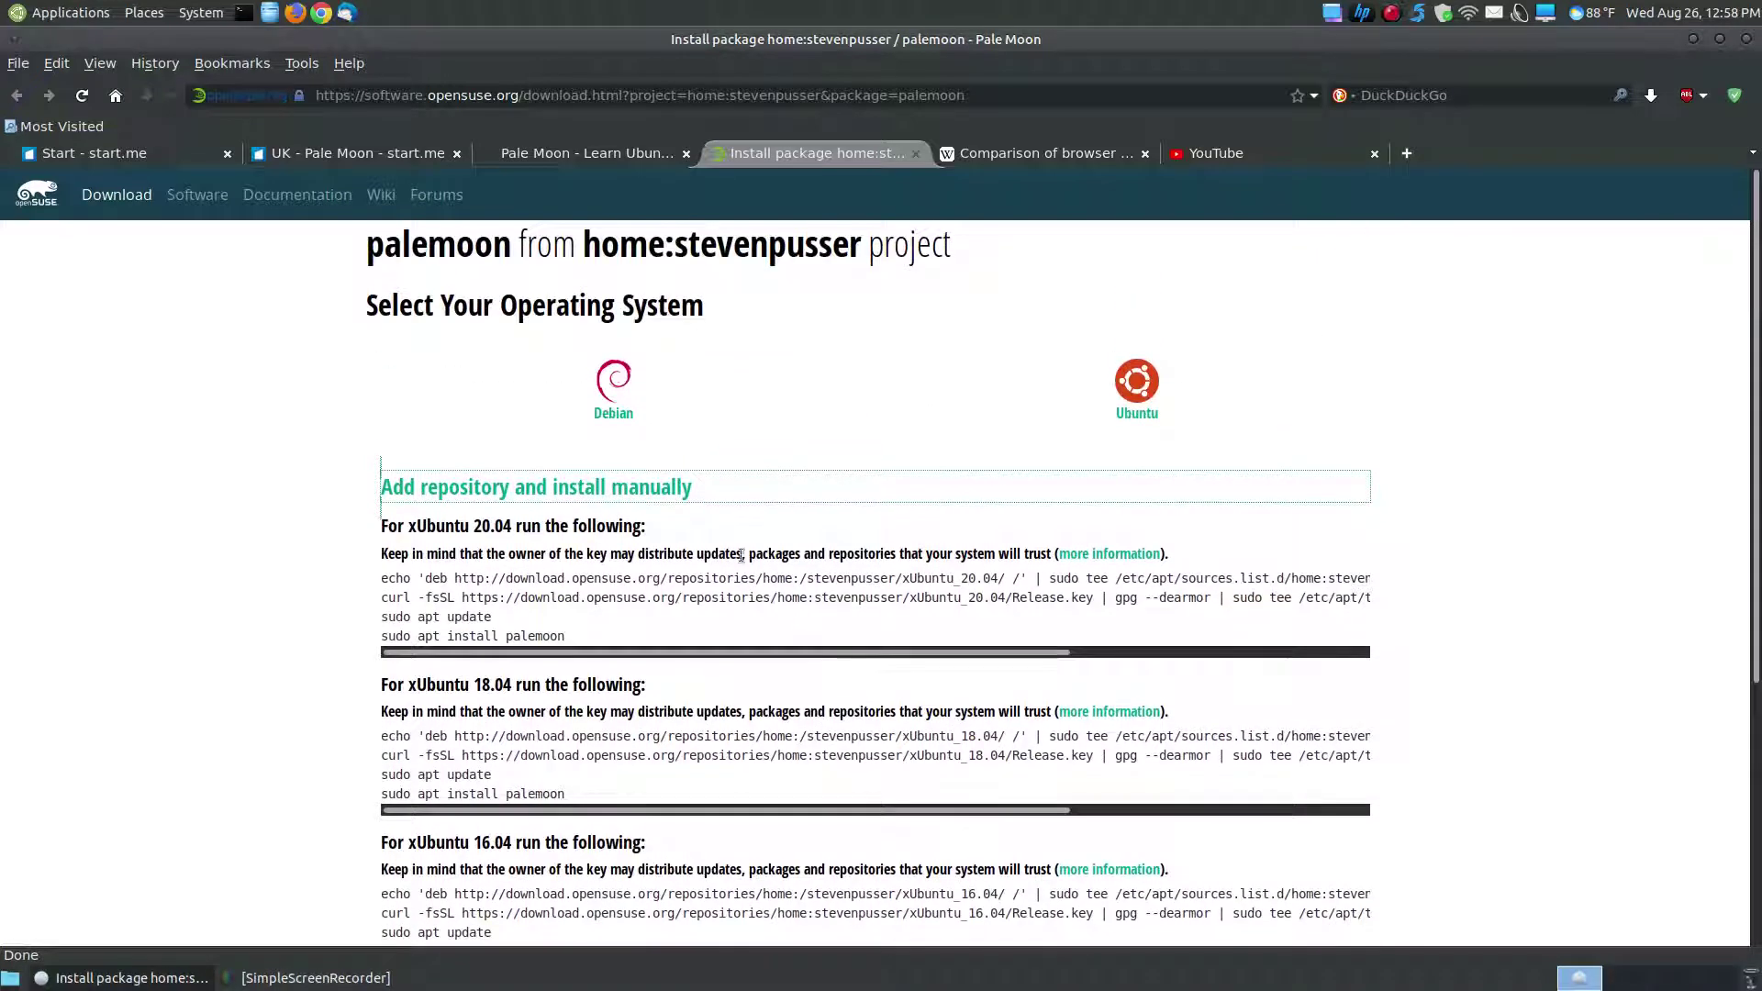
pyautogui.click(640, 480)
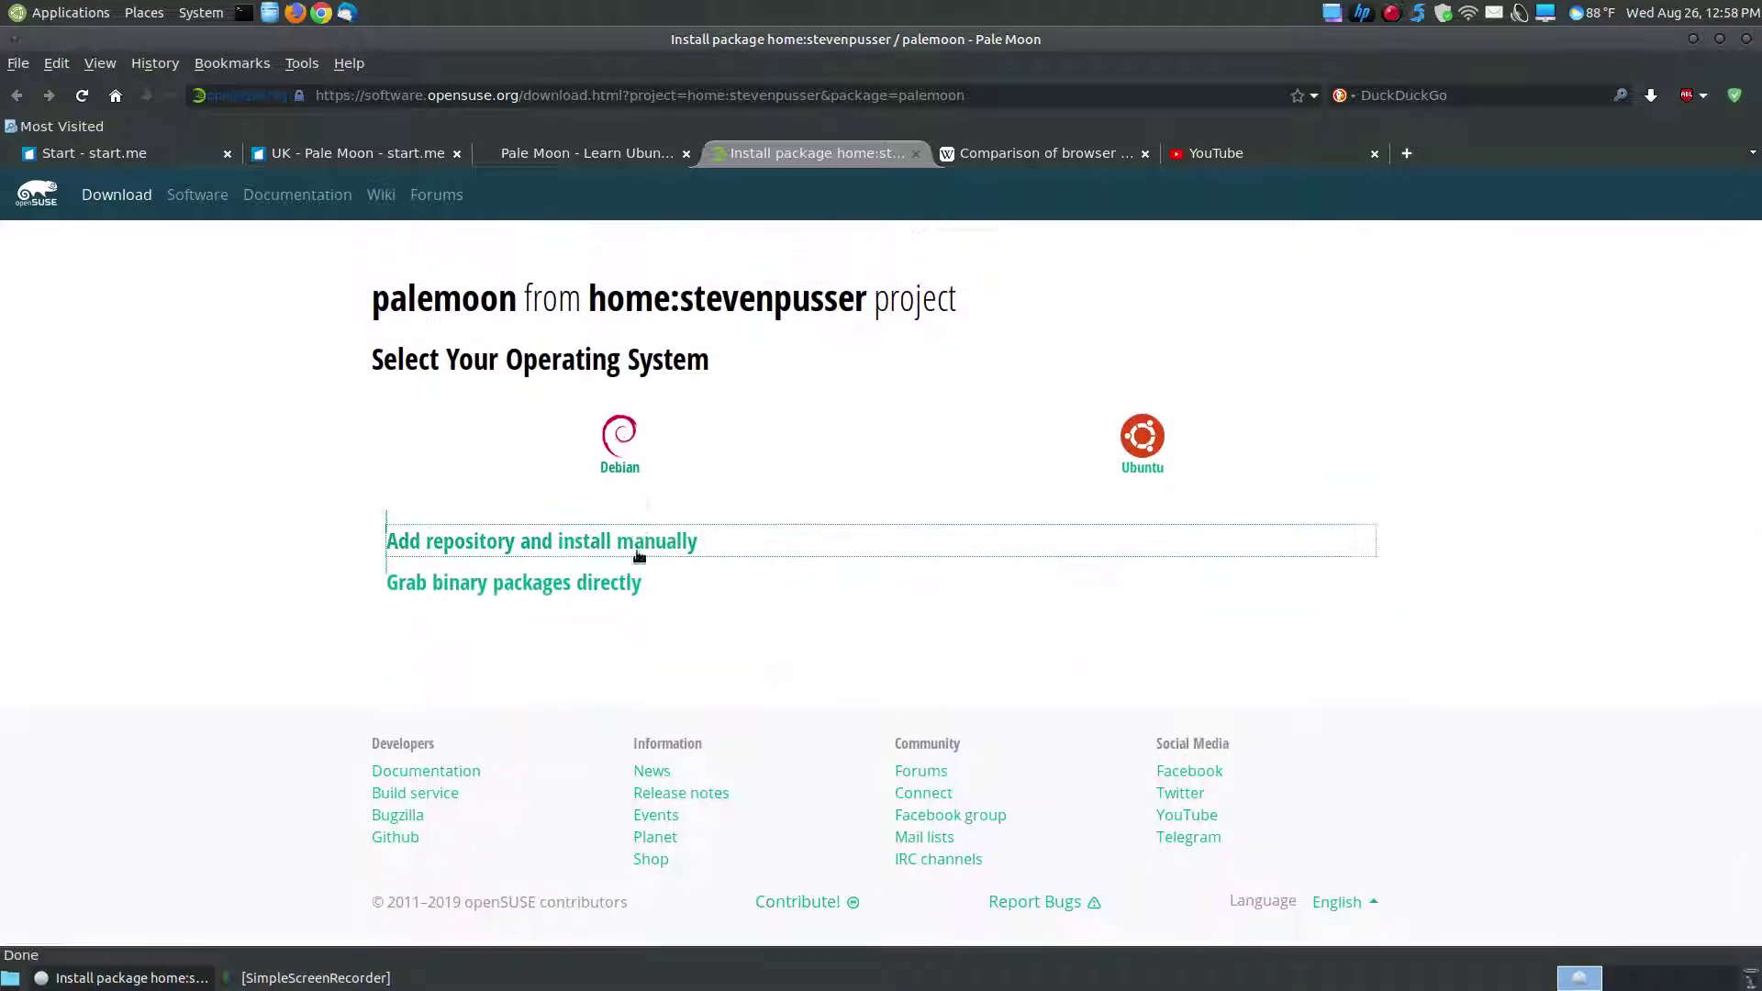
pyautogui.click(554, 584)
pyautogui.scroll(-1, 824, 686)
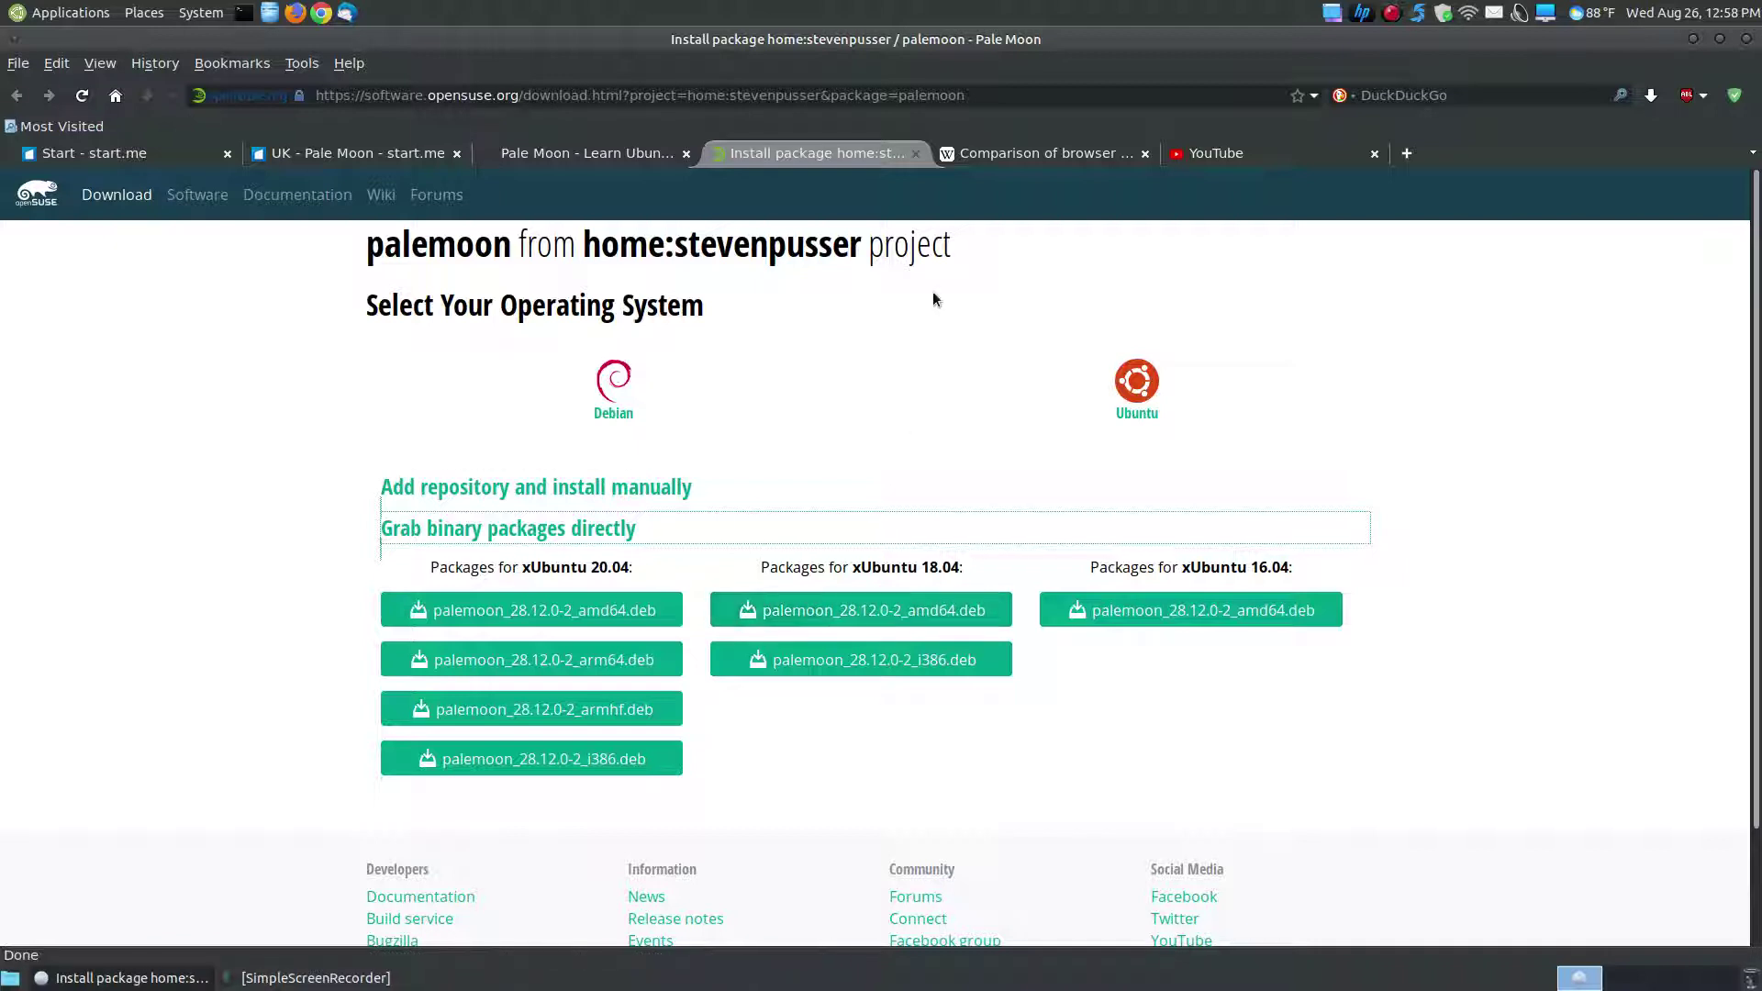
# Step: Close the openSUSE tab and scroll the tutorial to the Applications > Internet menu screenshot
pyautogui.click(916, 154)
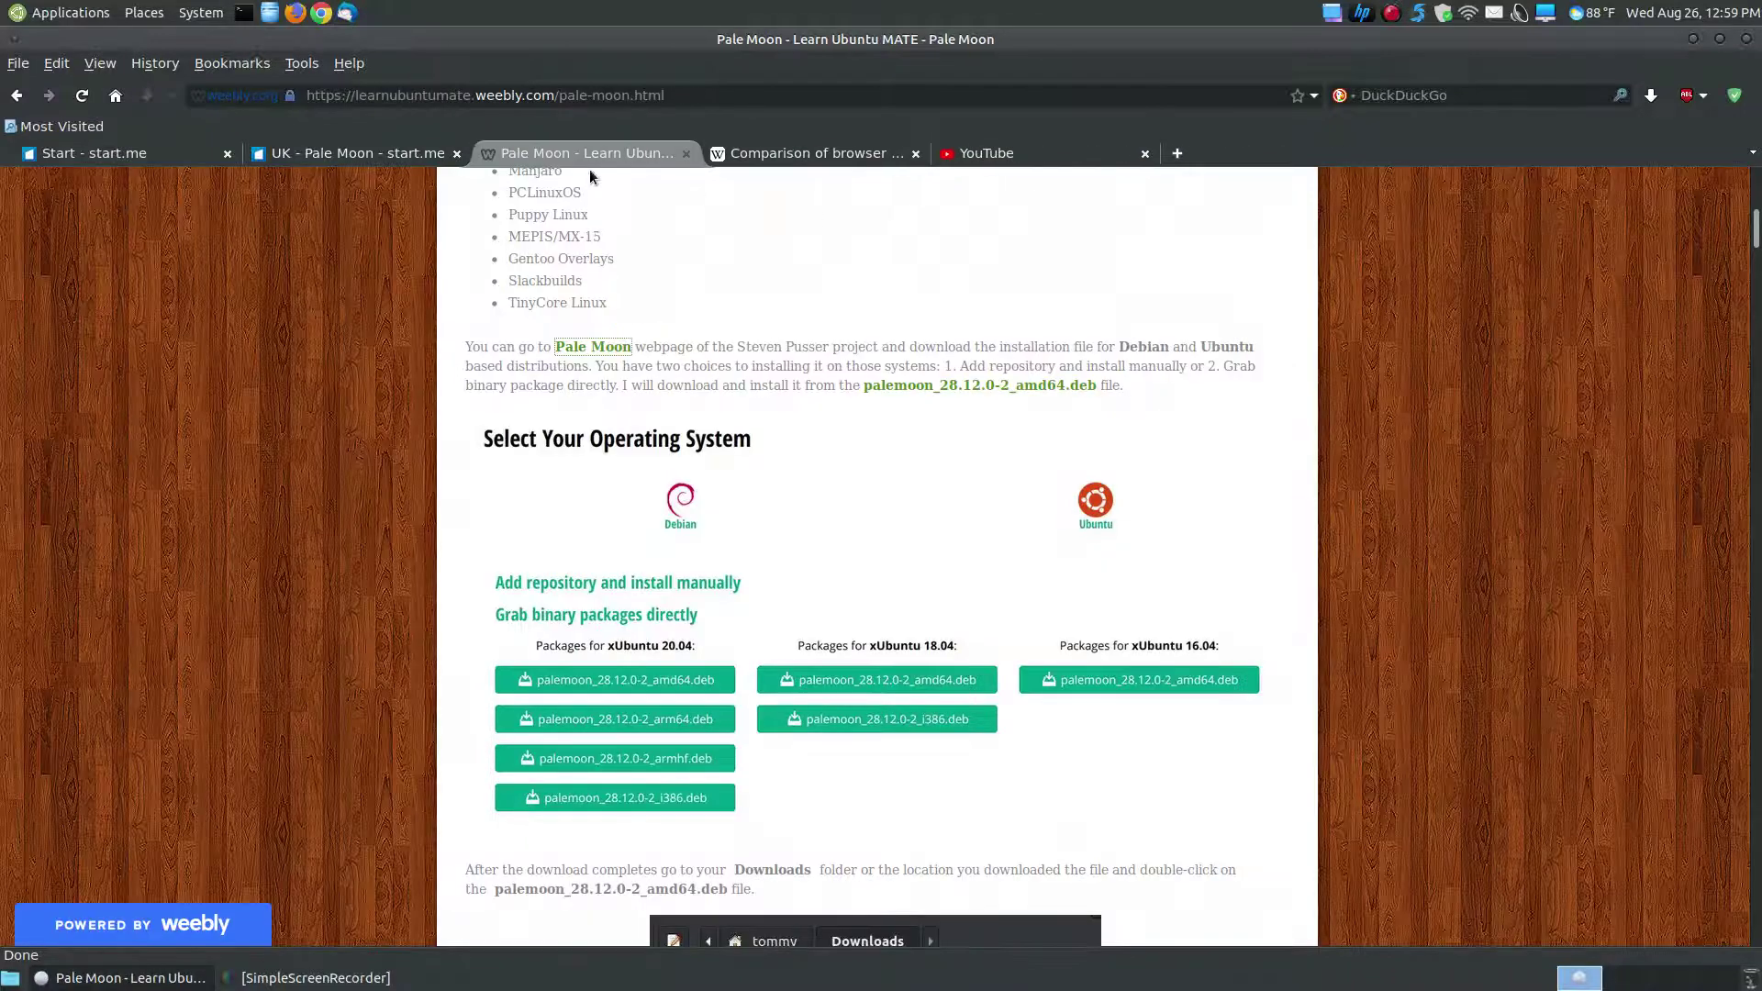
pyautogui.scroll(-4, 1487, 516)
pyautogui.scroll(-7, 1478, 505)
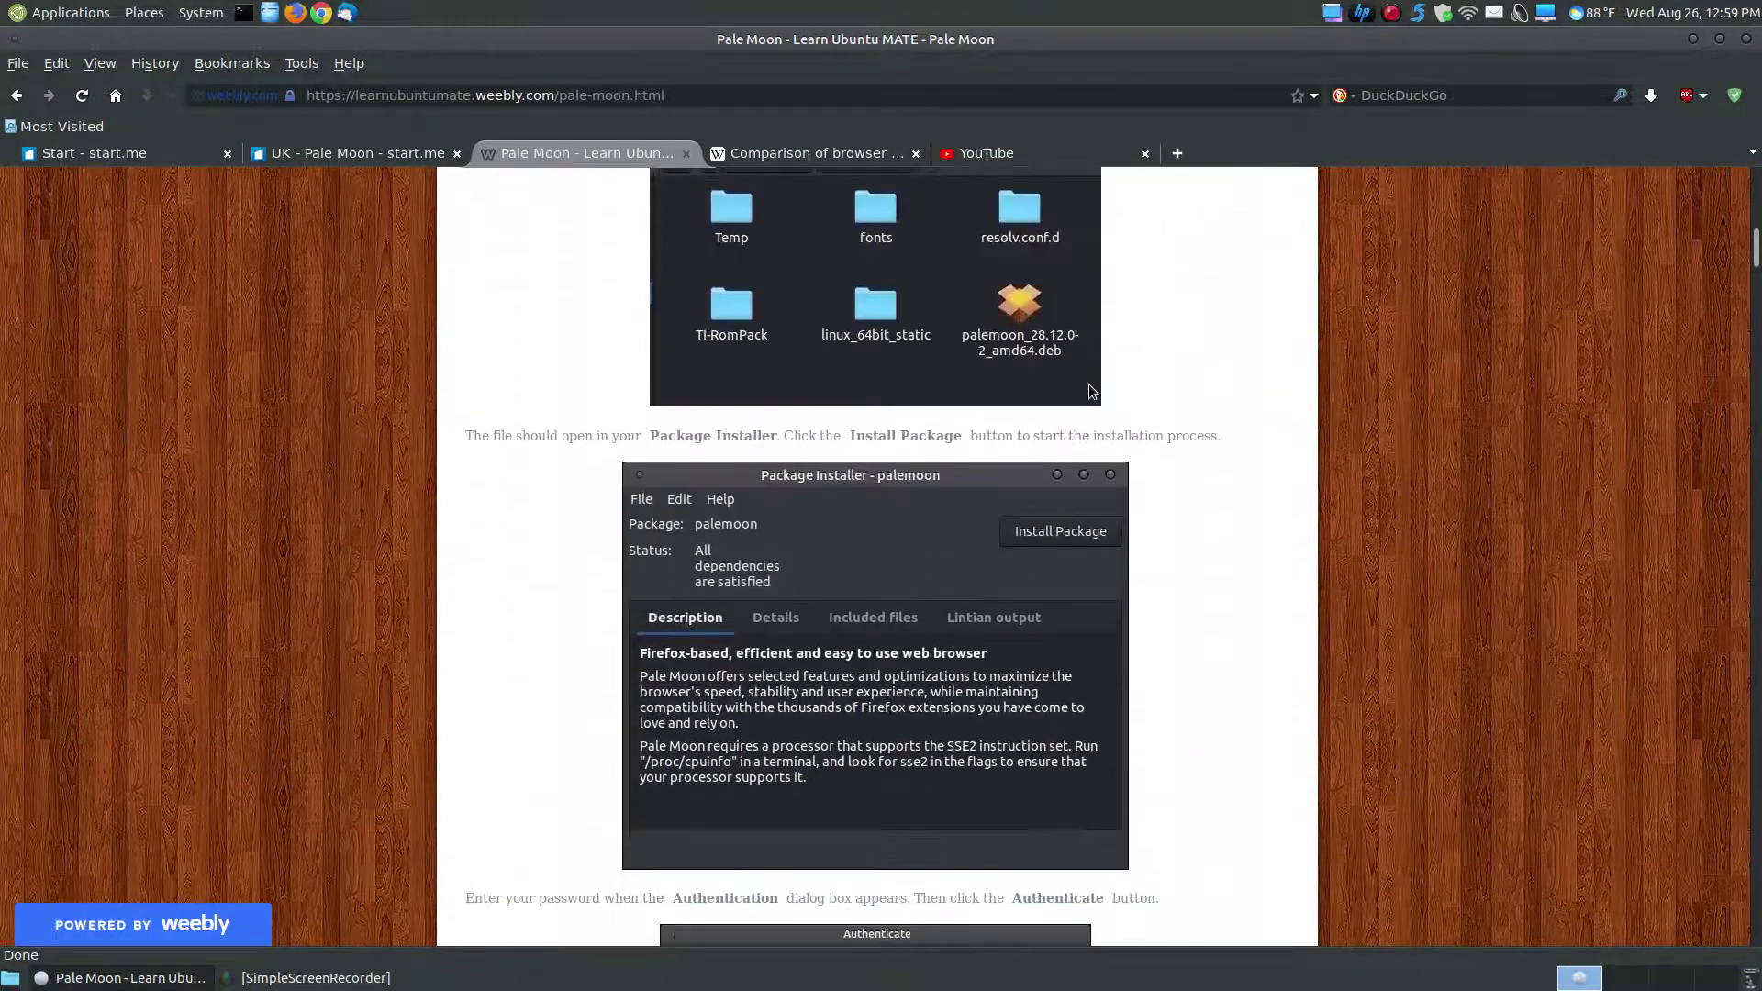
pyautogui.scroll(2, 1037, 345)
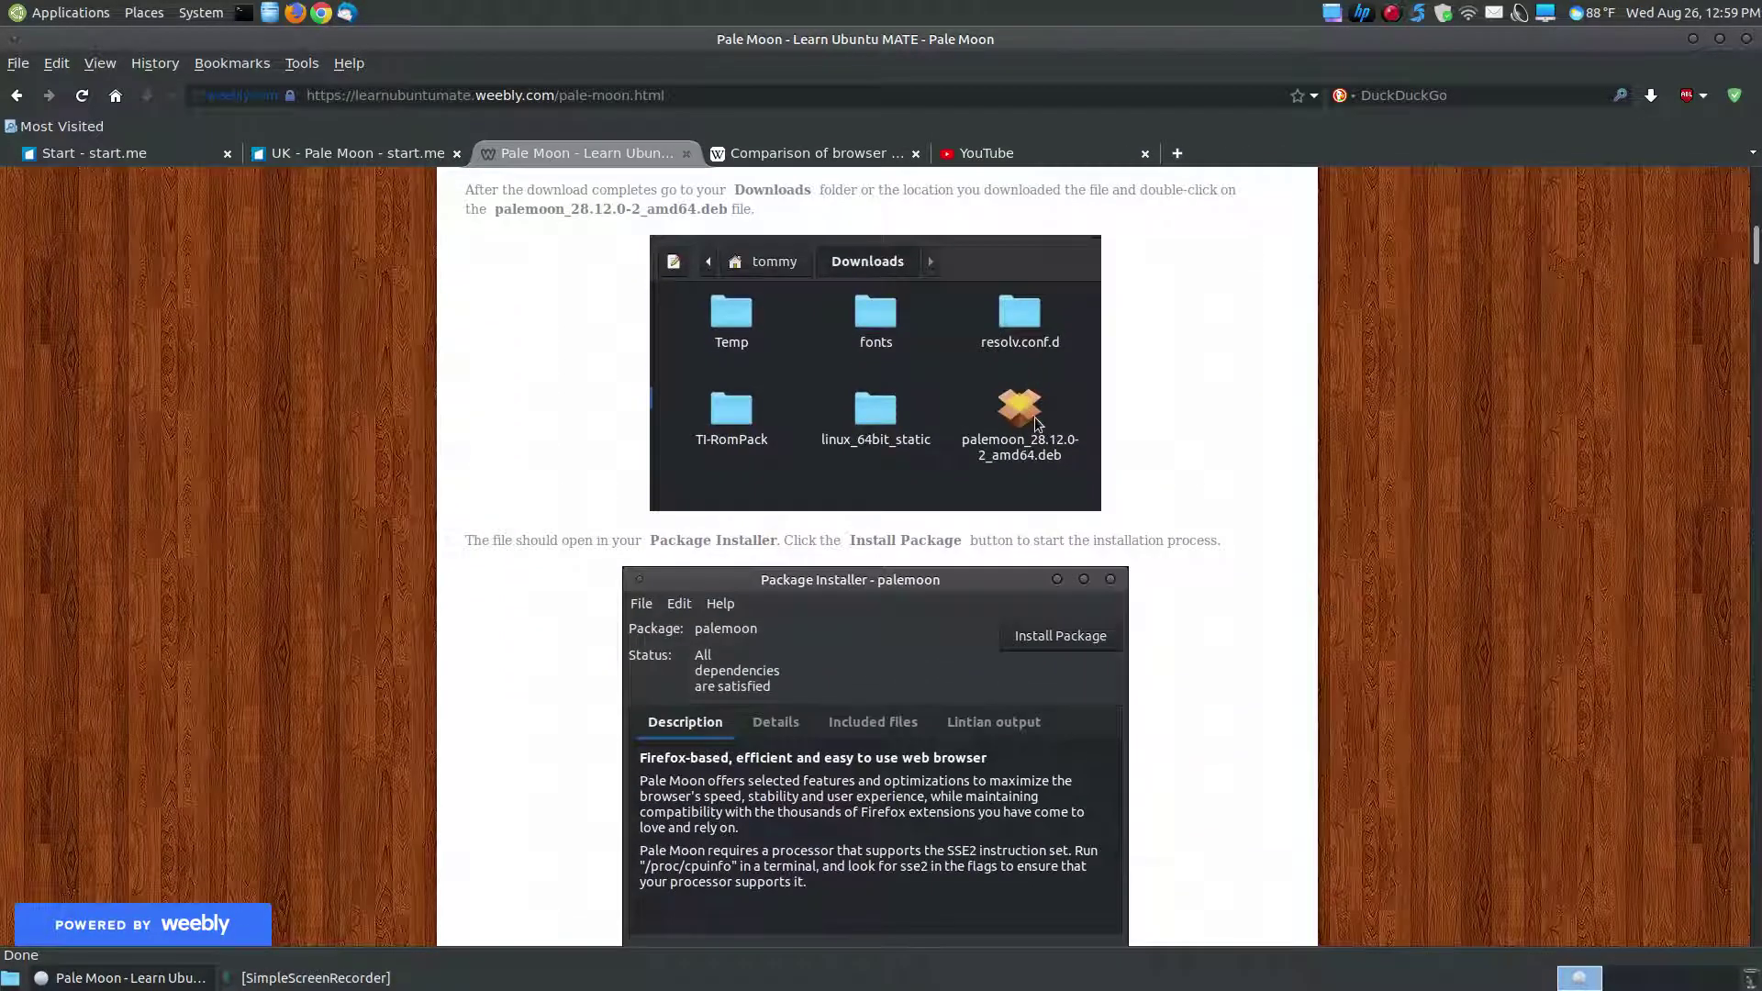
pyautogui.scroll(-4, 1223, 555)
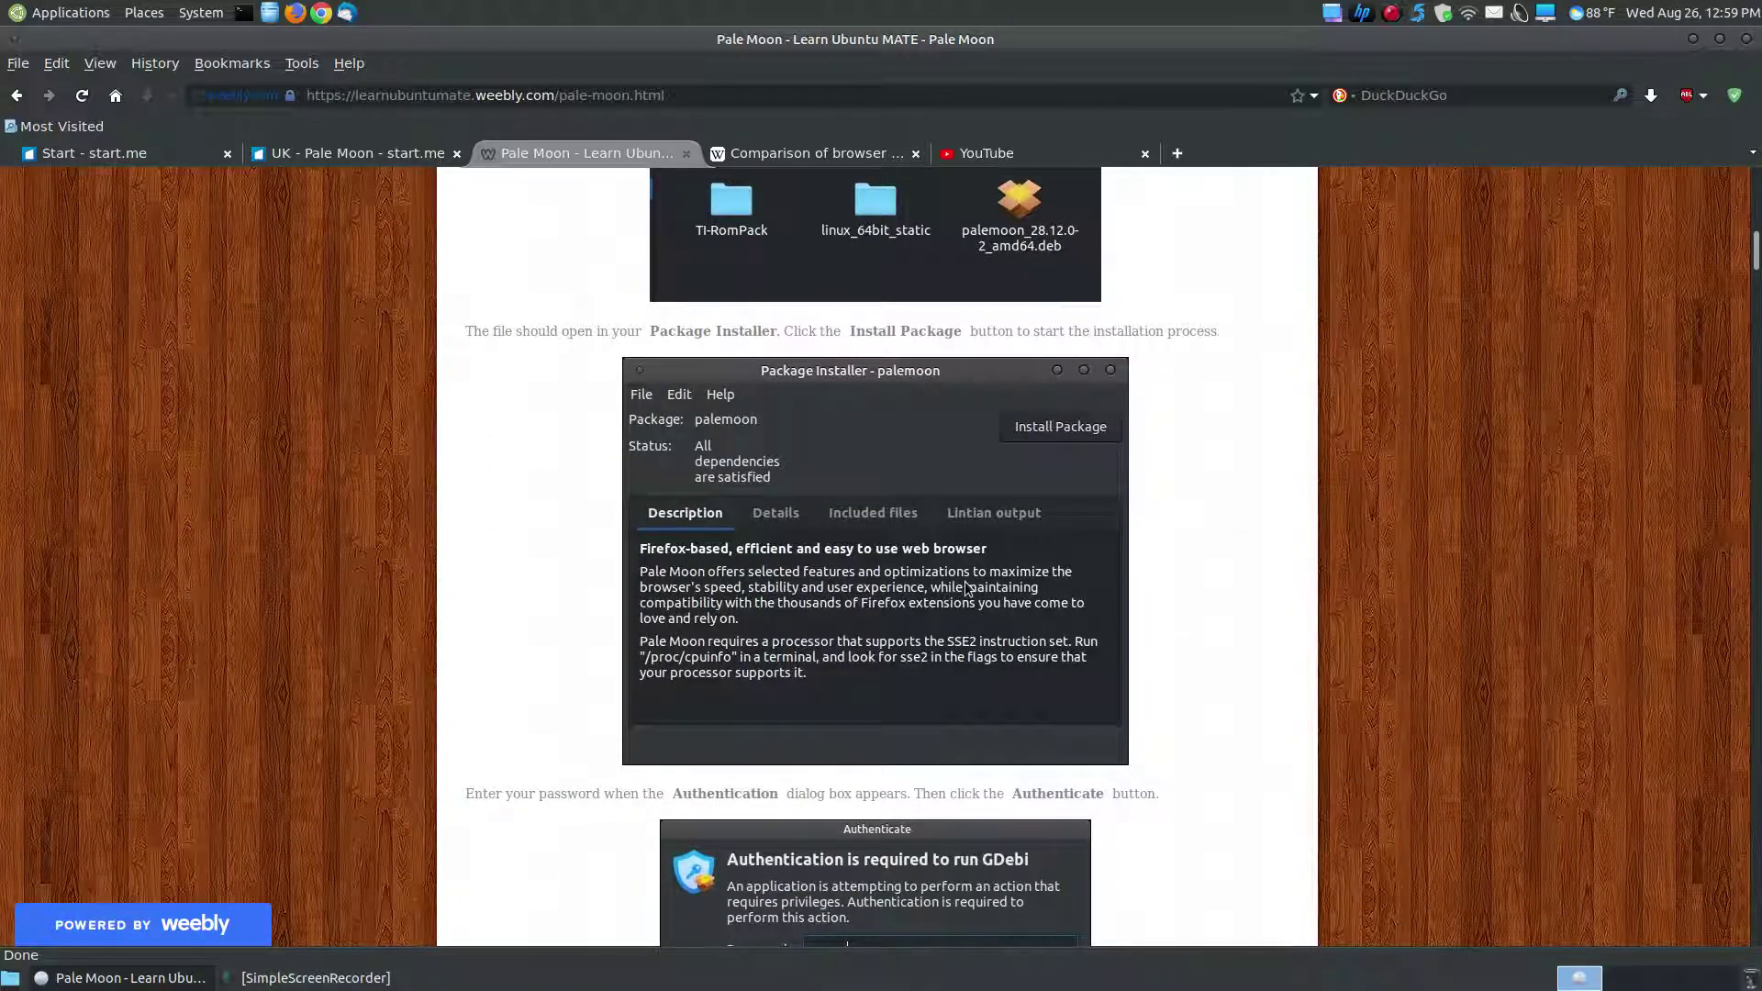
pyautogui.scroll(-2, 966, 588)
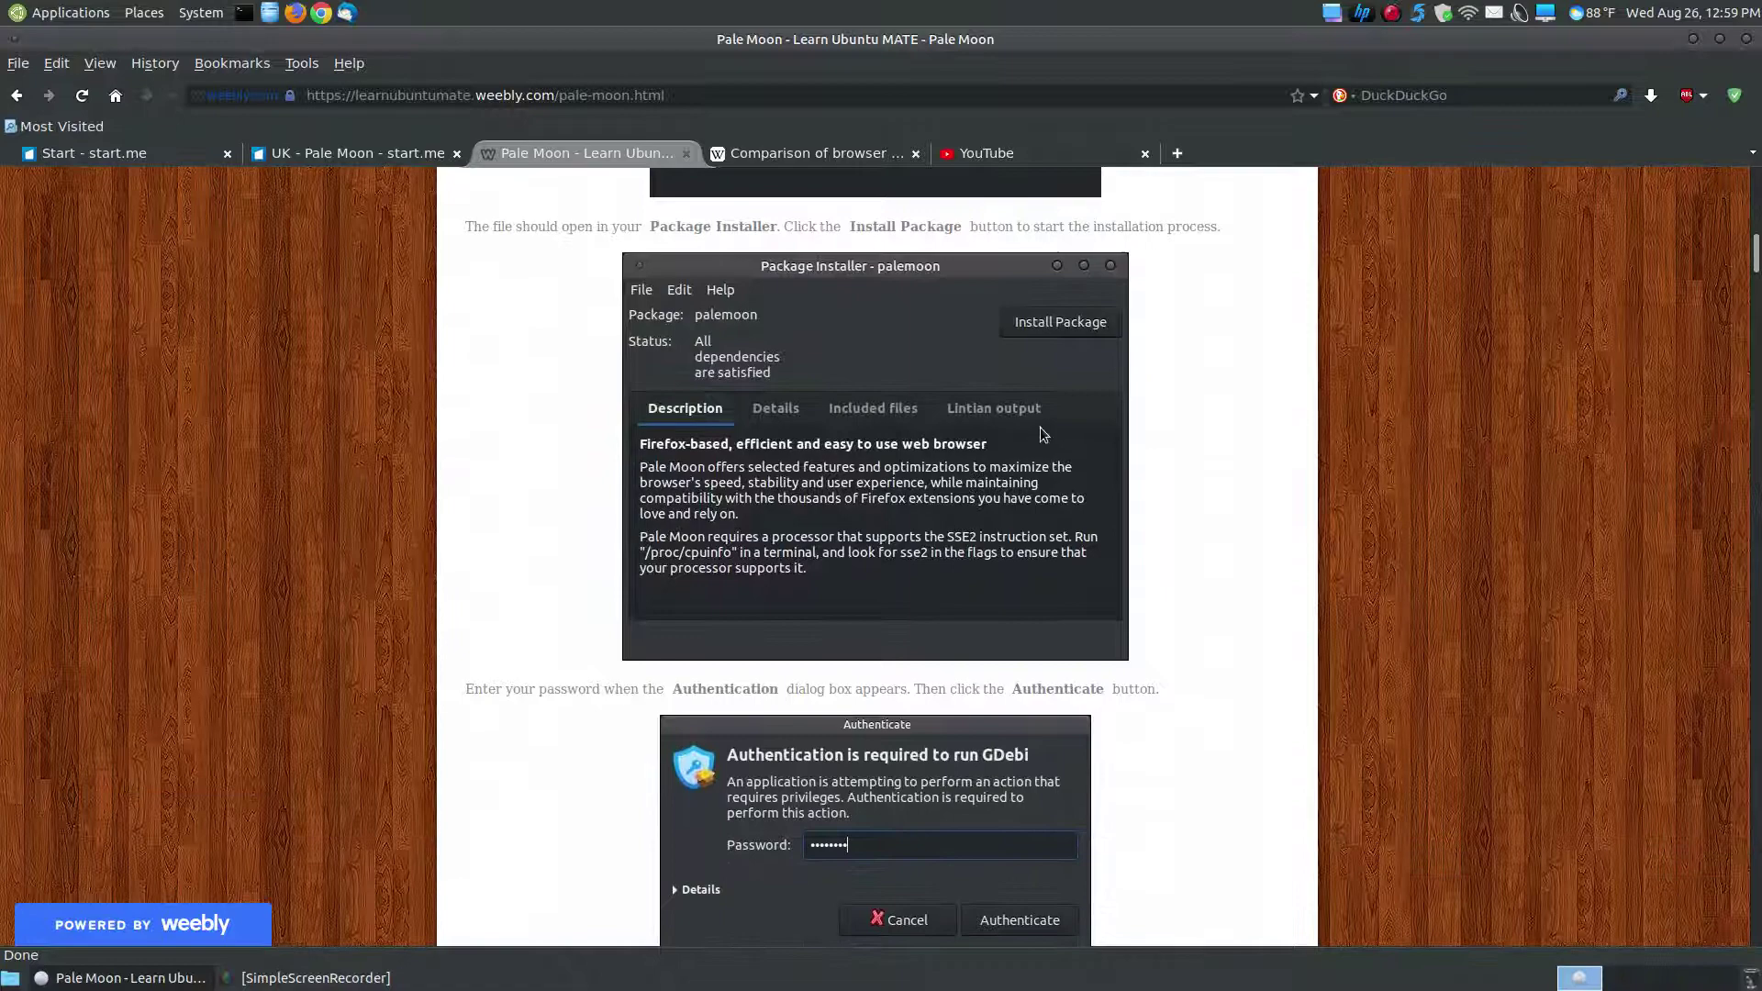
pyautogui.scroll(-1, 1042, 431)
pyautogui.scroll(-5, 1039, 427)
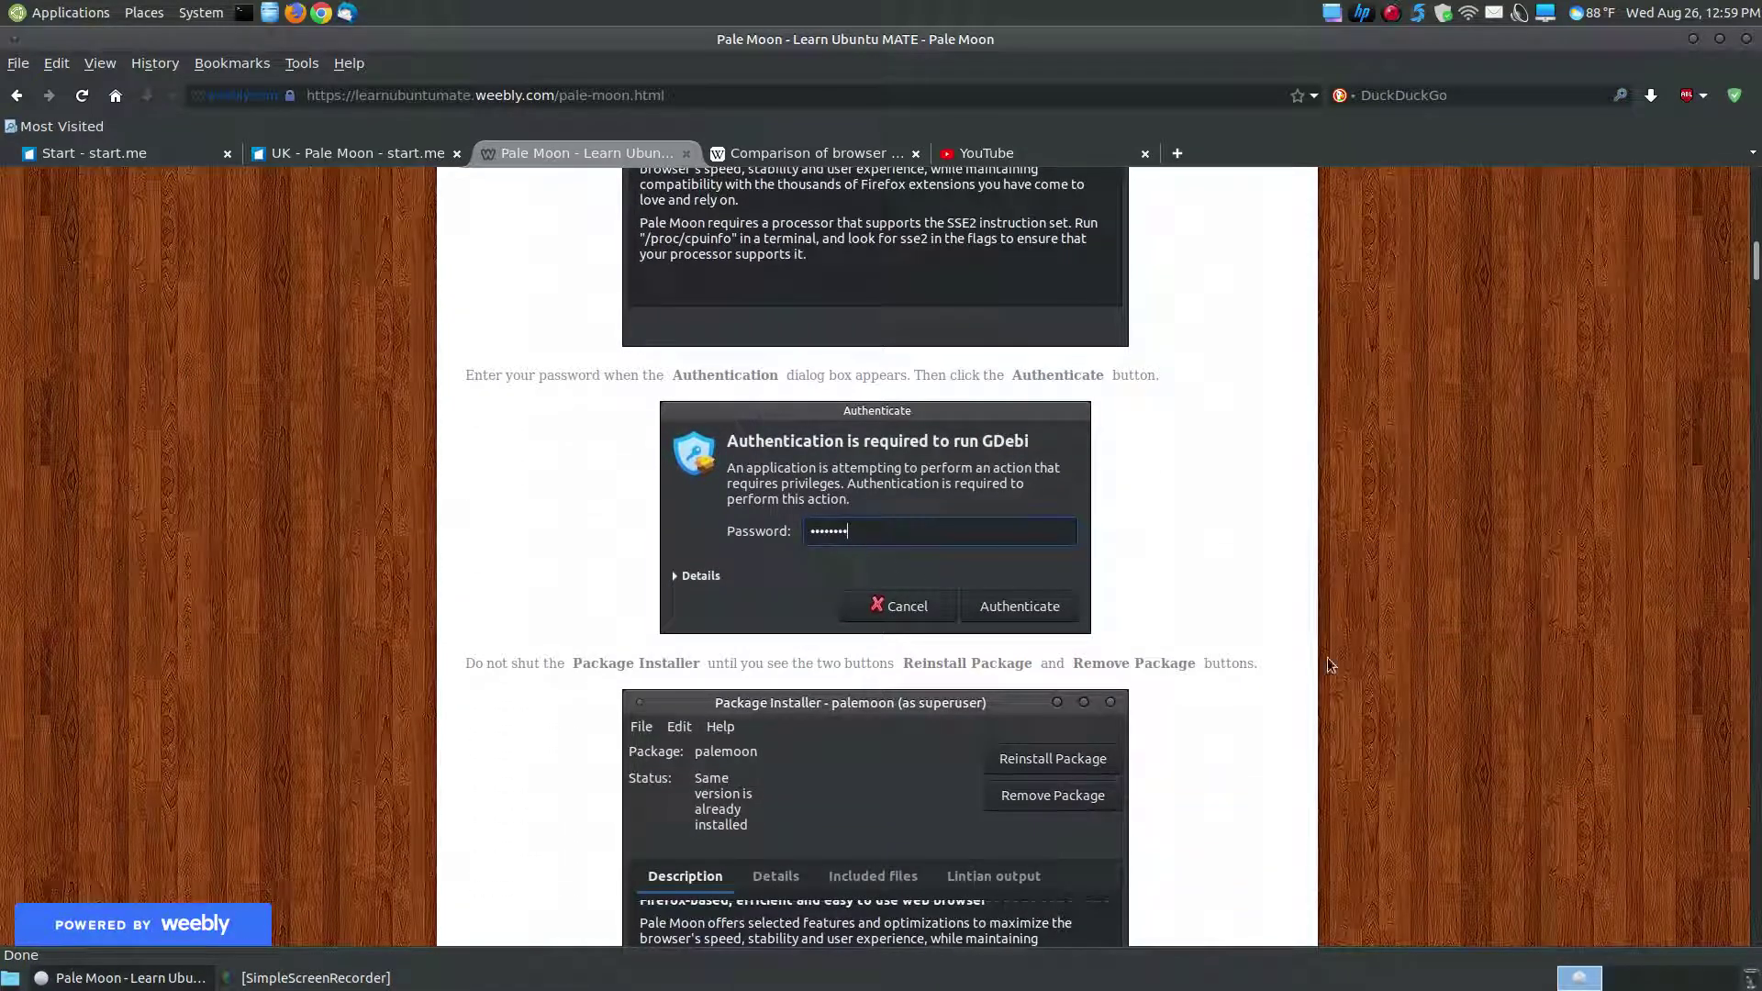
pyautogui.scroll(-6, 1327, 657)
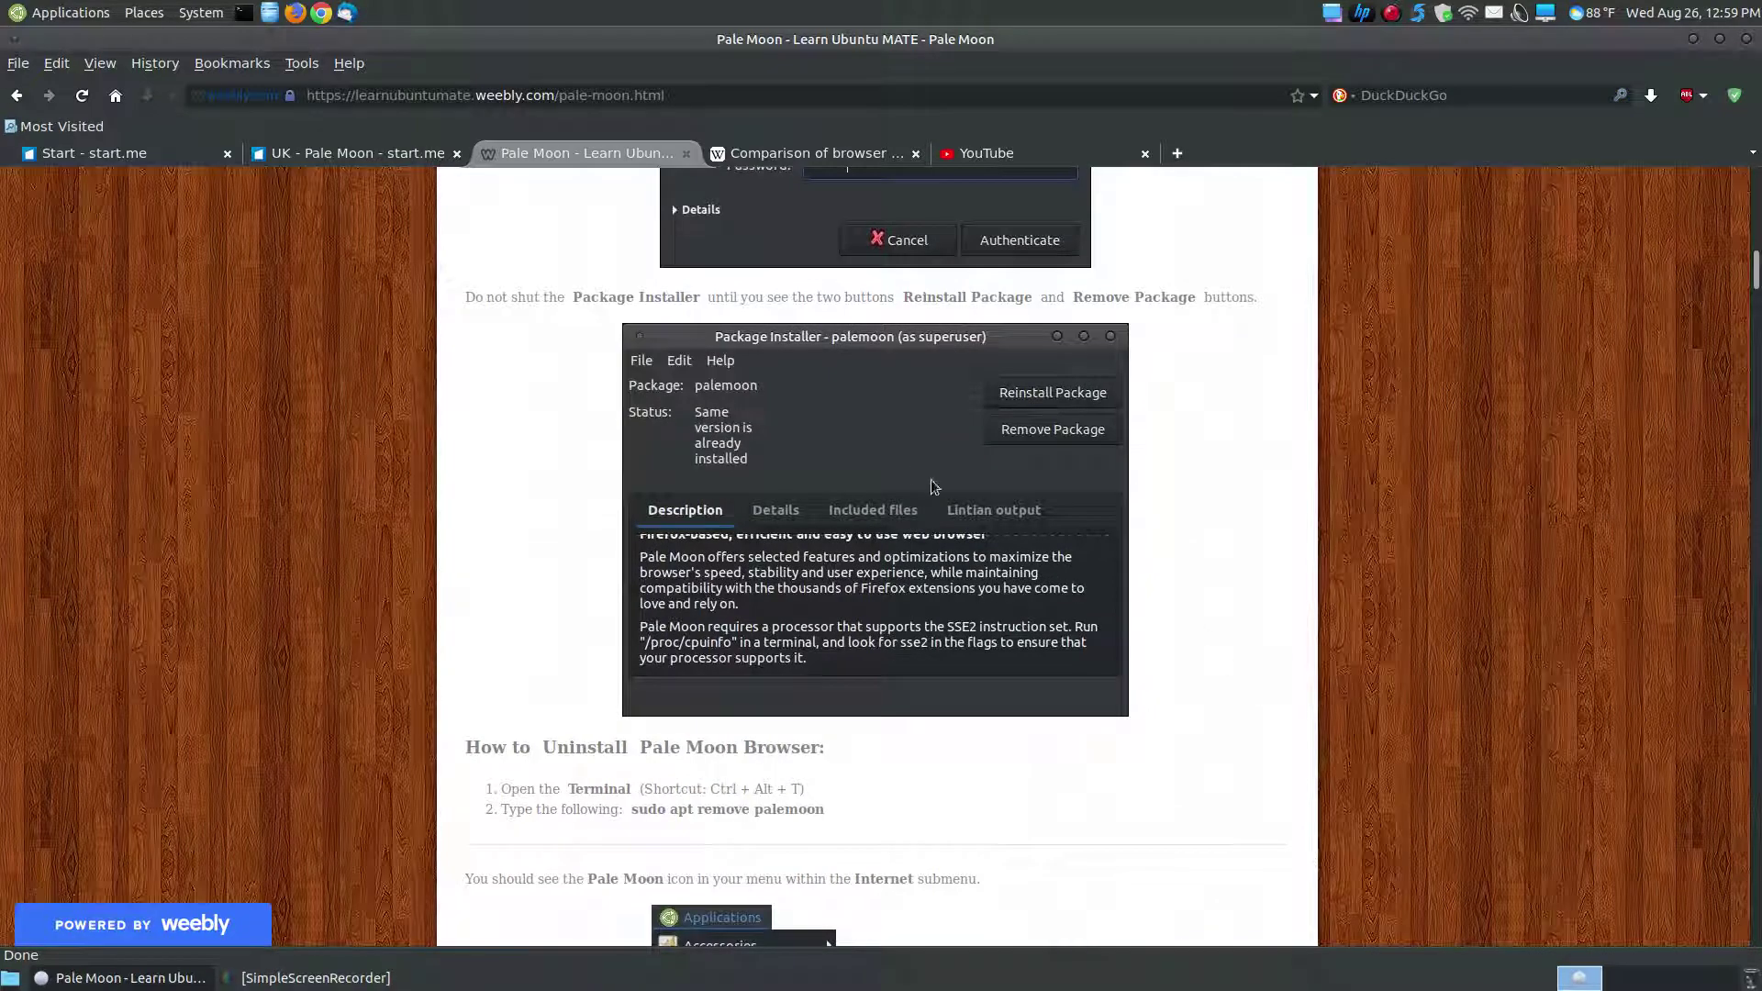
pyautogui.scroll(-1, 1221, 661)
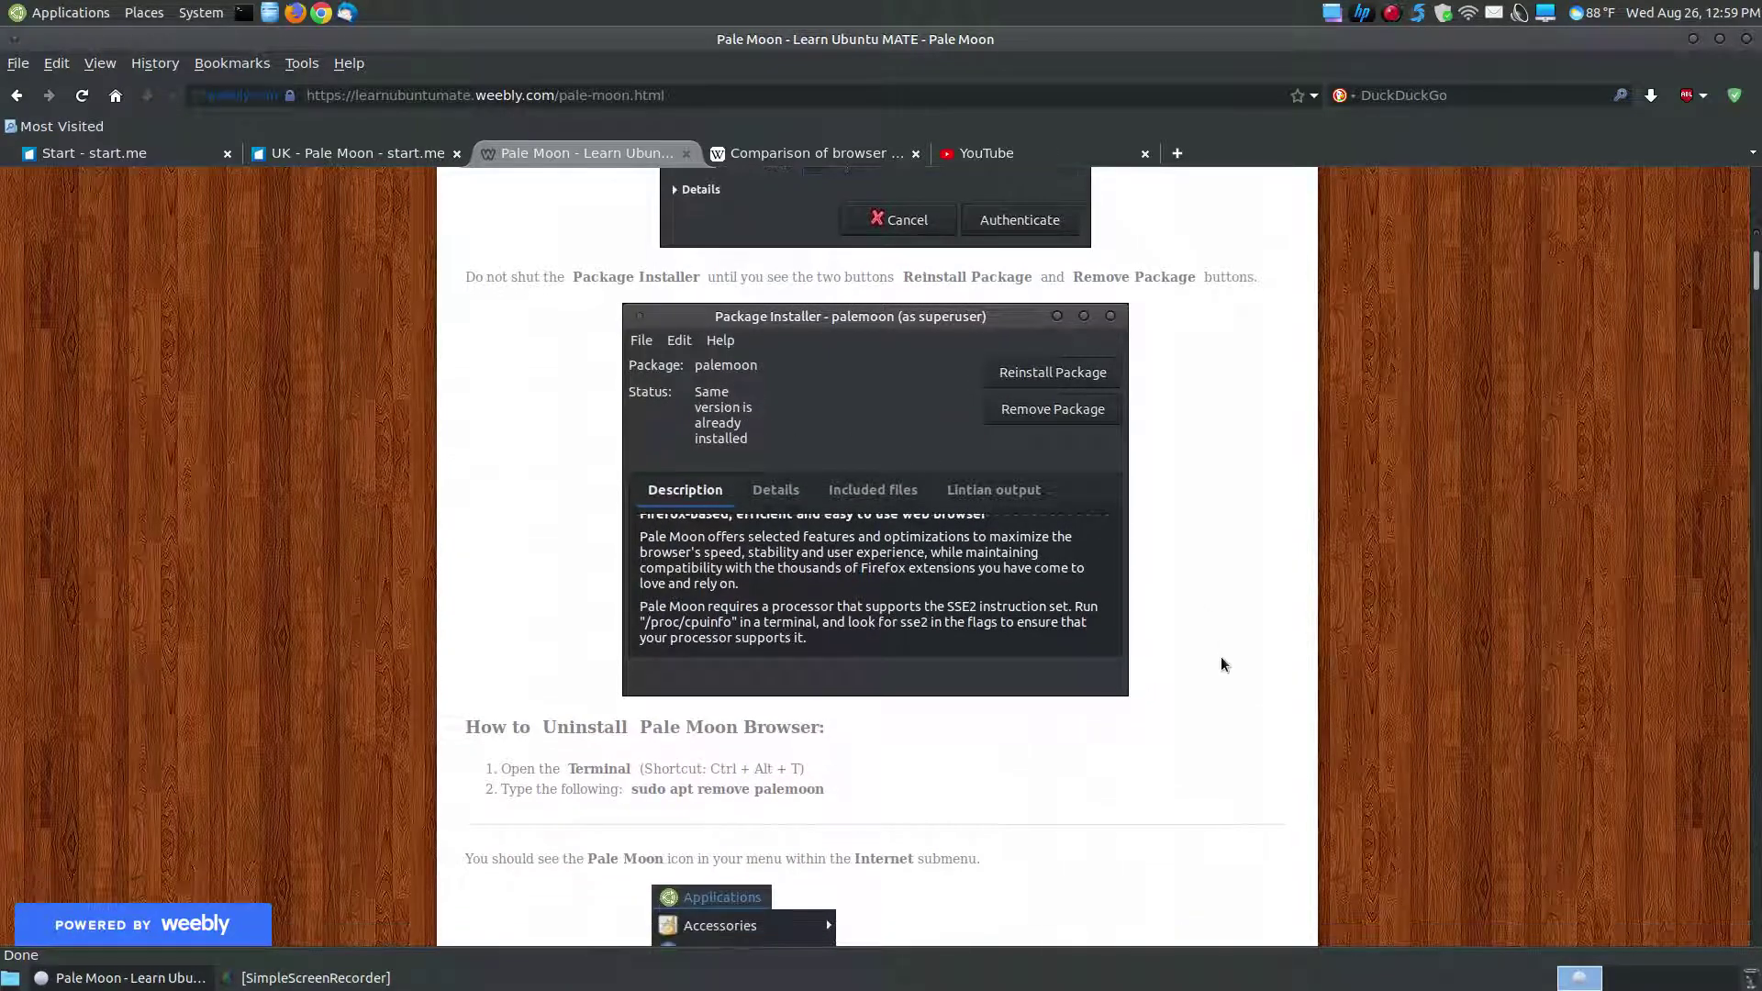
pyautogui.scroll(-8, 1221, 661)
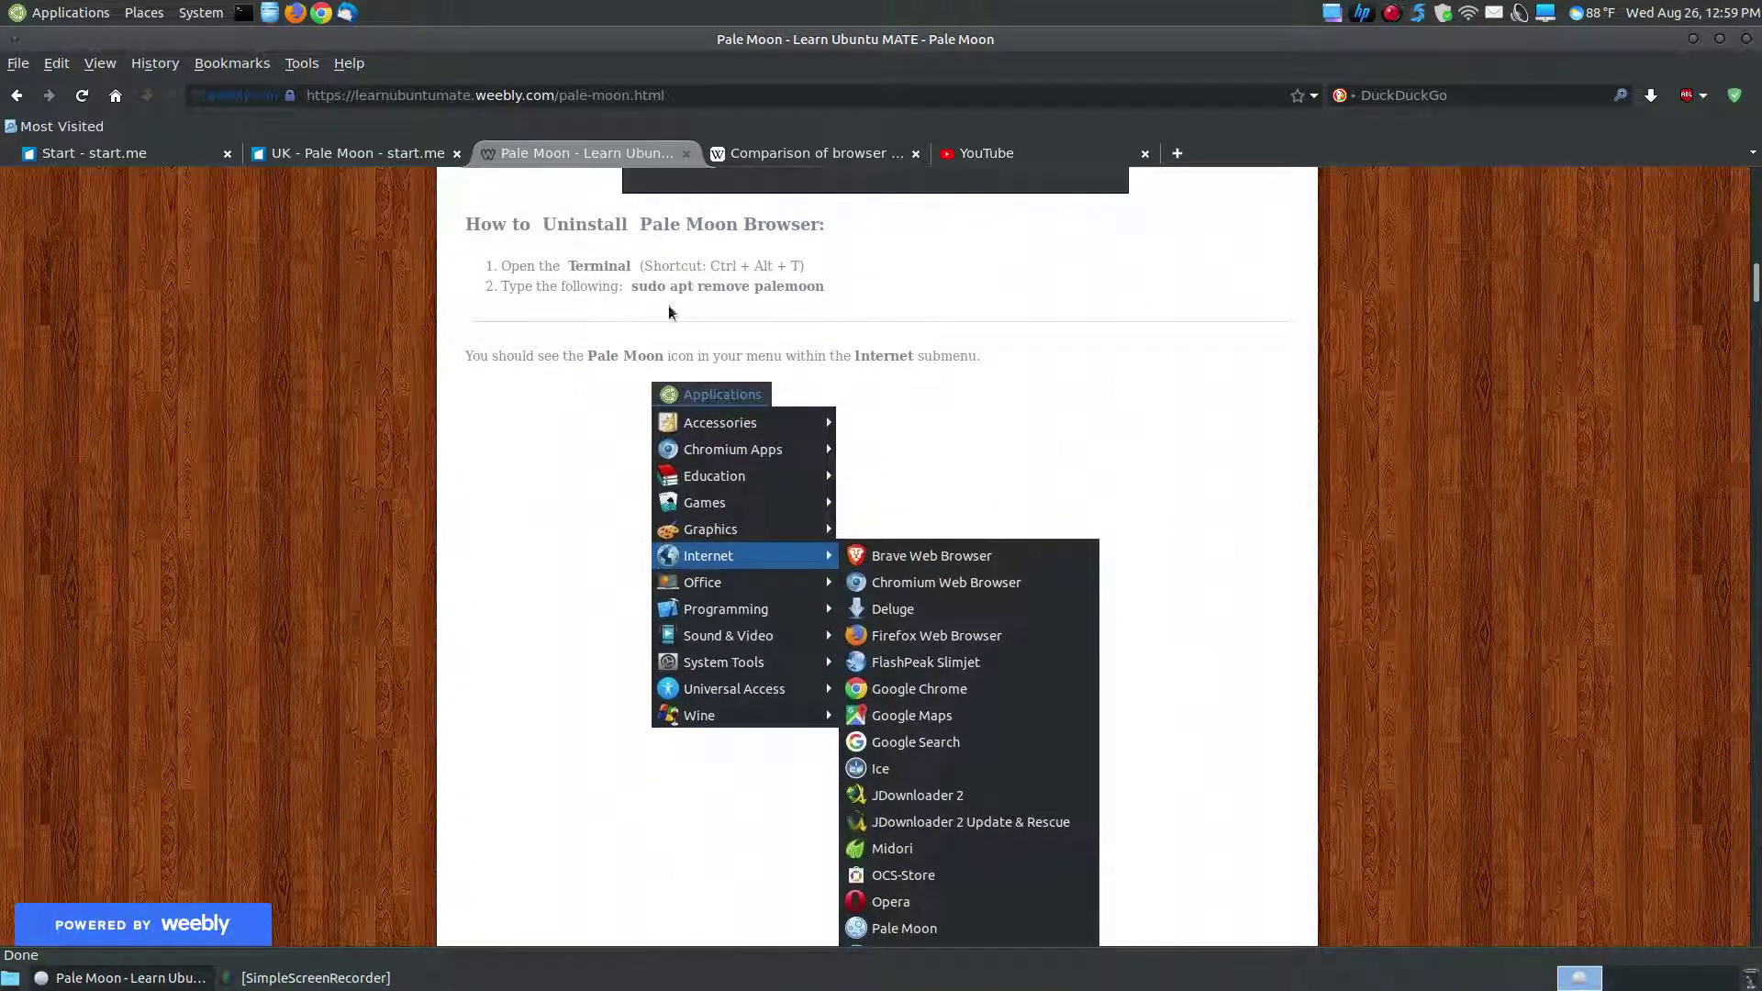
pyautogui.scroll(2, 723, 451)
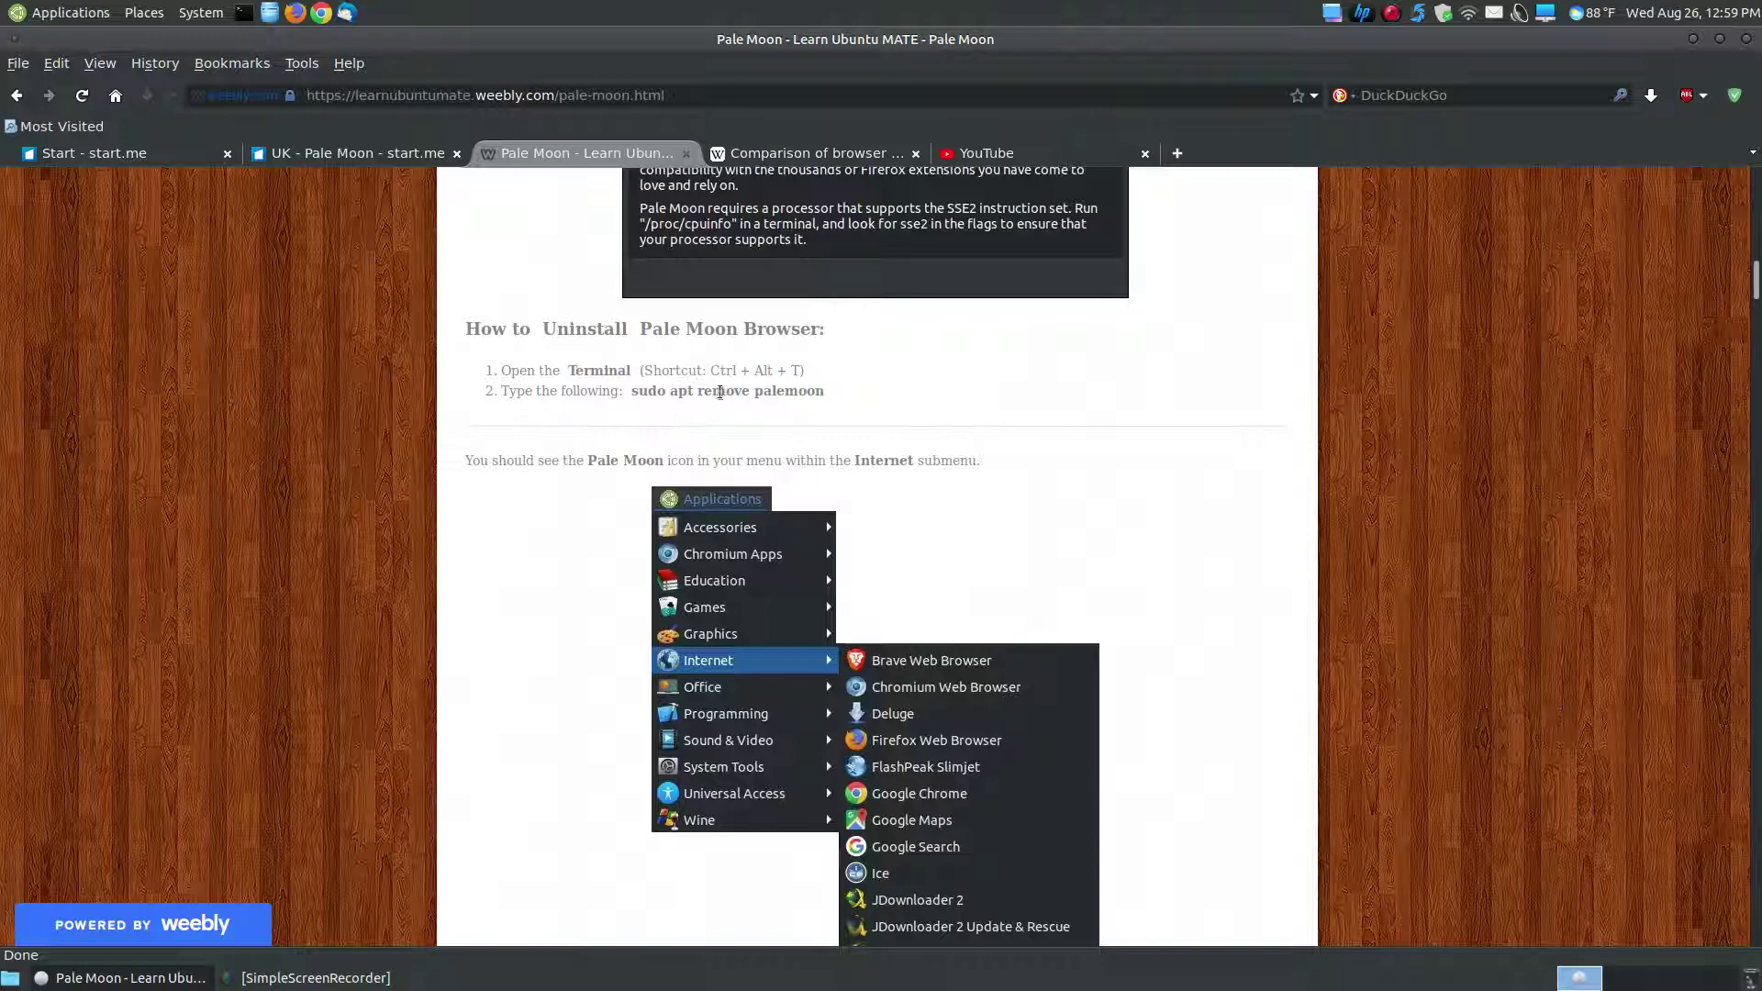
pyautogui.scroll(-4, 1143, 697)
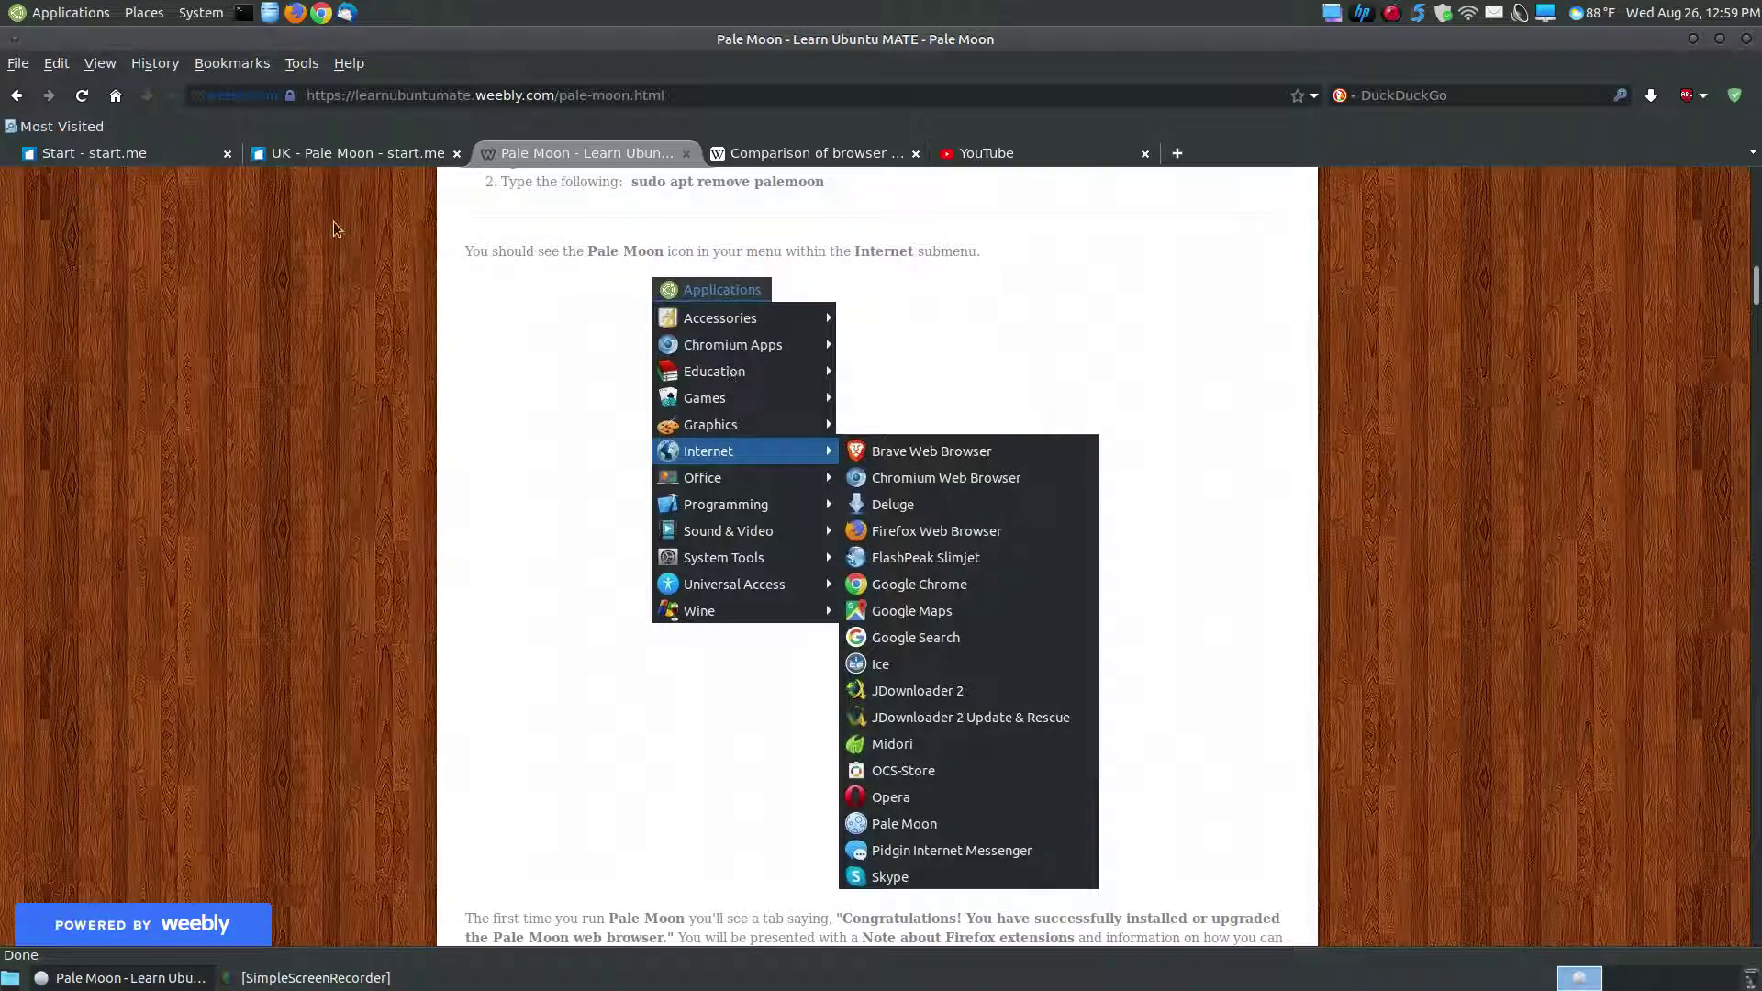
# Step: Check the desktop's Applications > Internet menu for the Pale Moon entry
pyautogui.click(72, 13)
pyautogui.moveTo(57, 173)
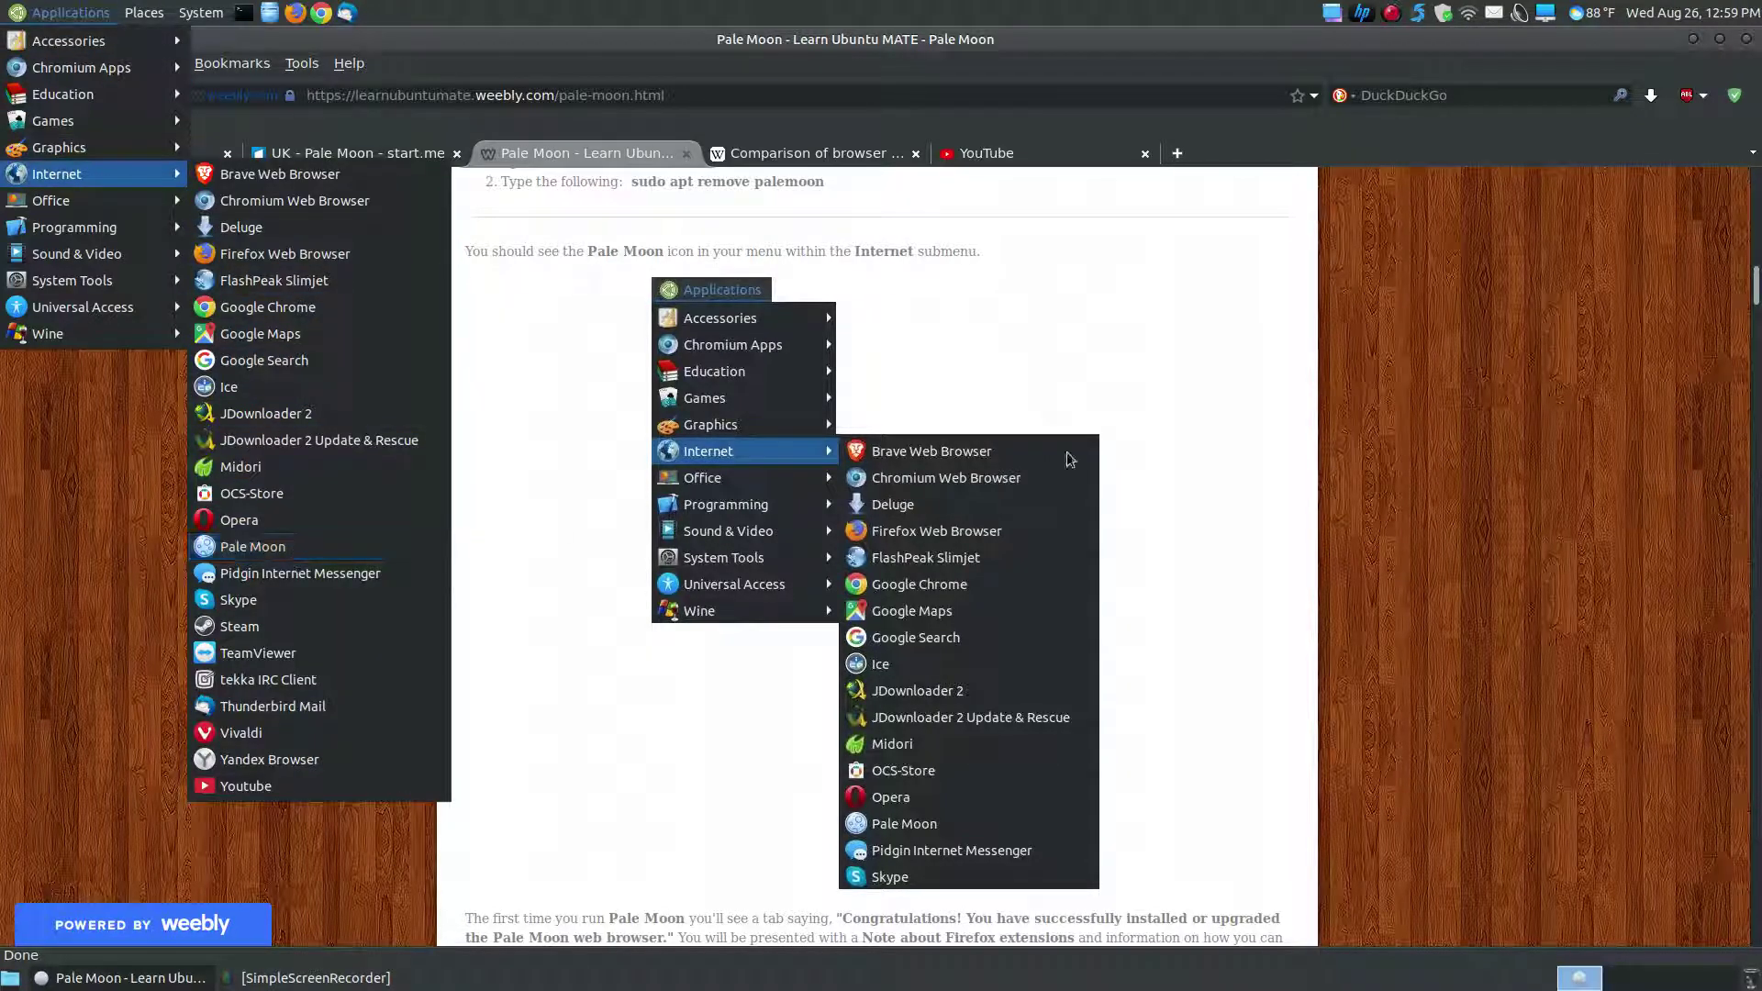
pyautogui.click(1448, 428)
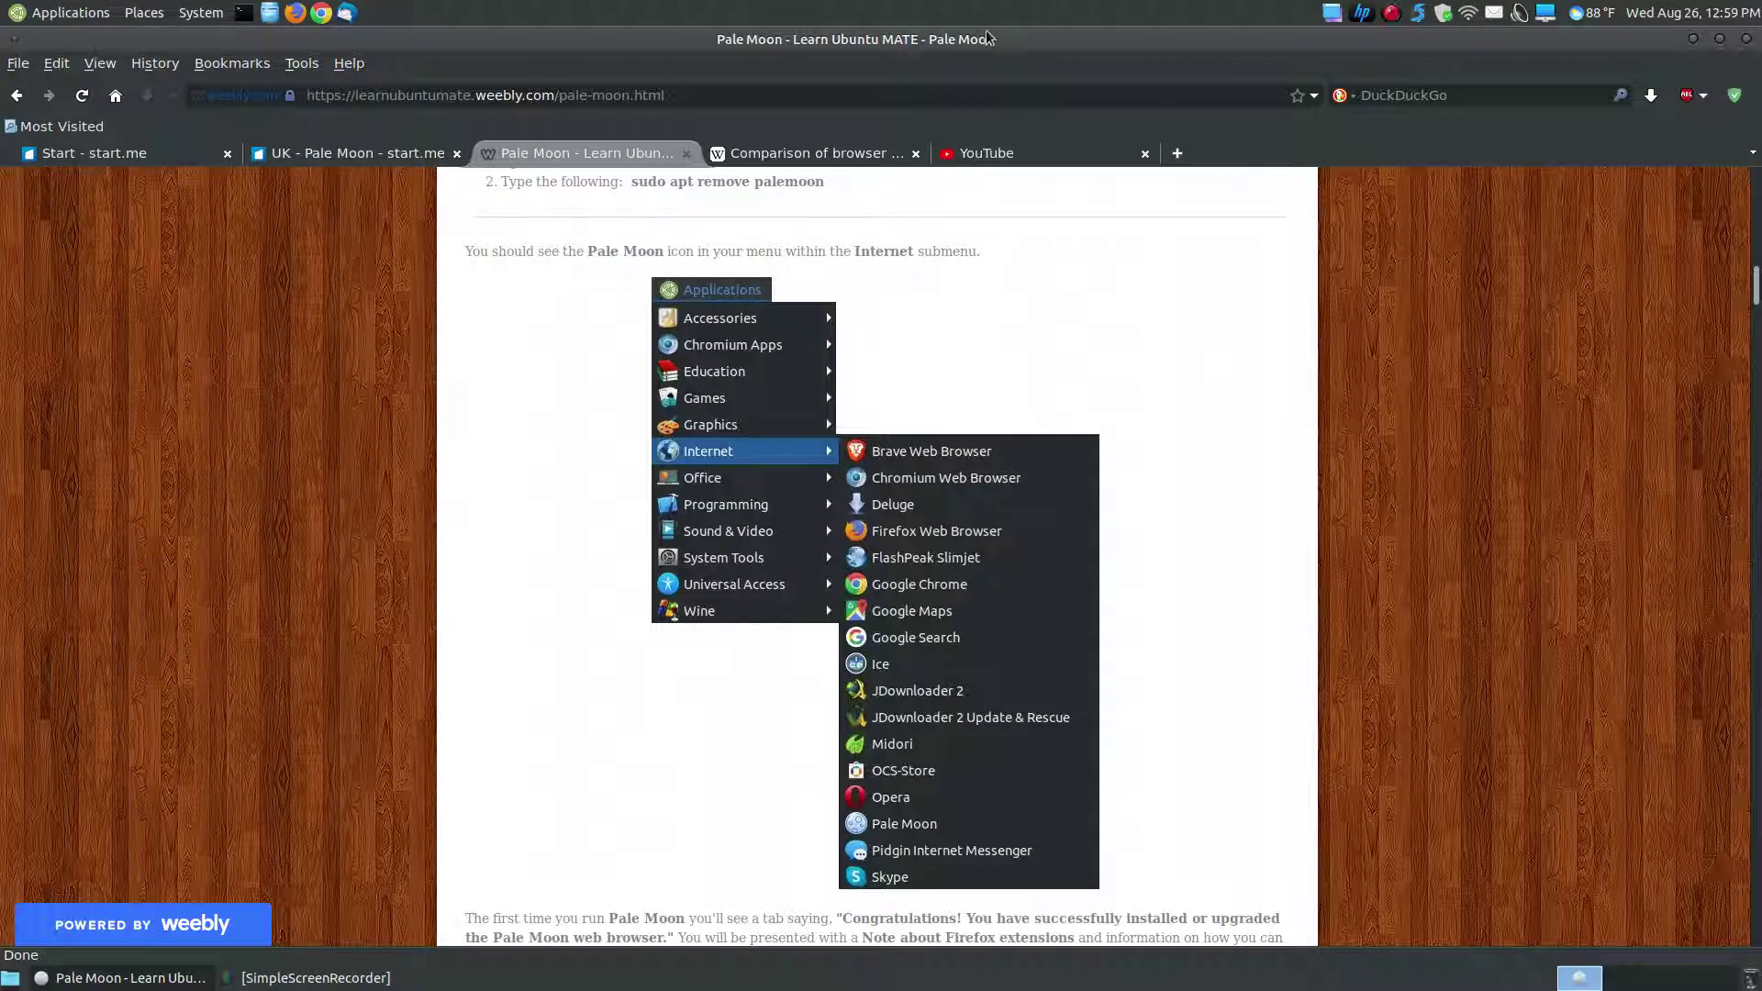
# Step: Confirm version 28.12.0 in Help > About Pale Moon, then scroll to the Congratulations screenshot
pyautogui.click(355, 66)
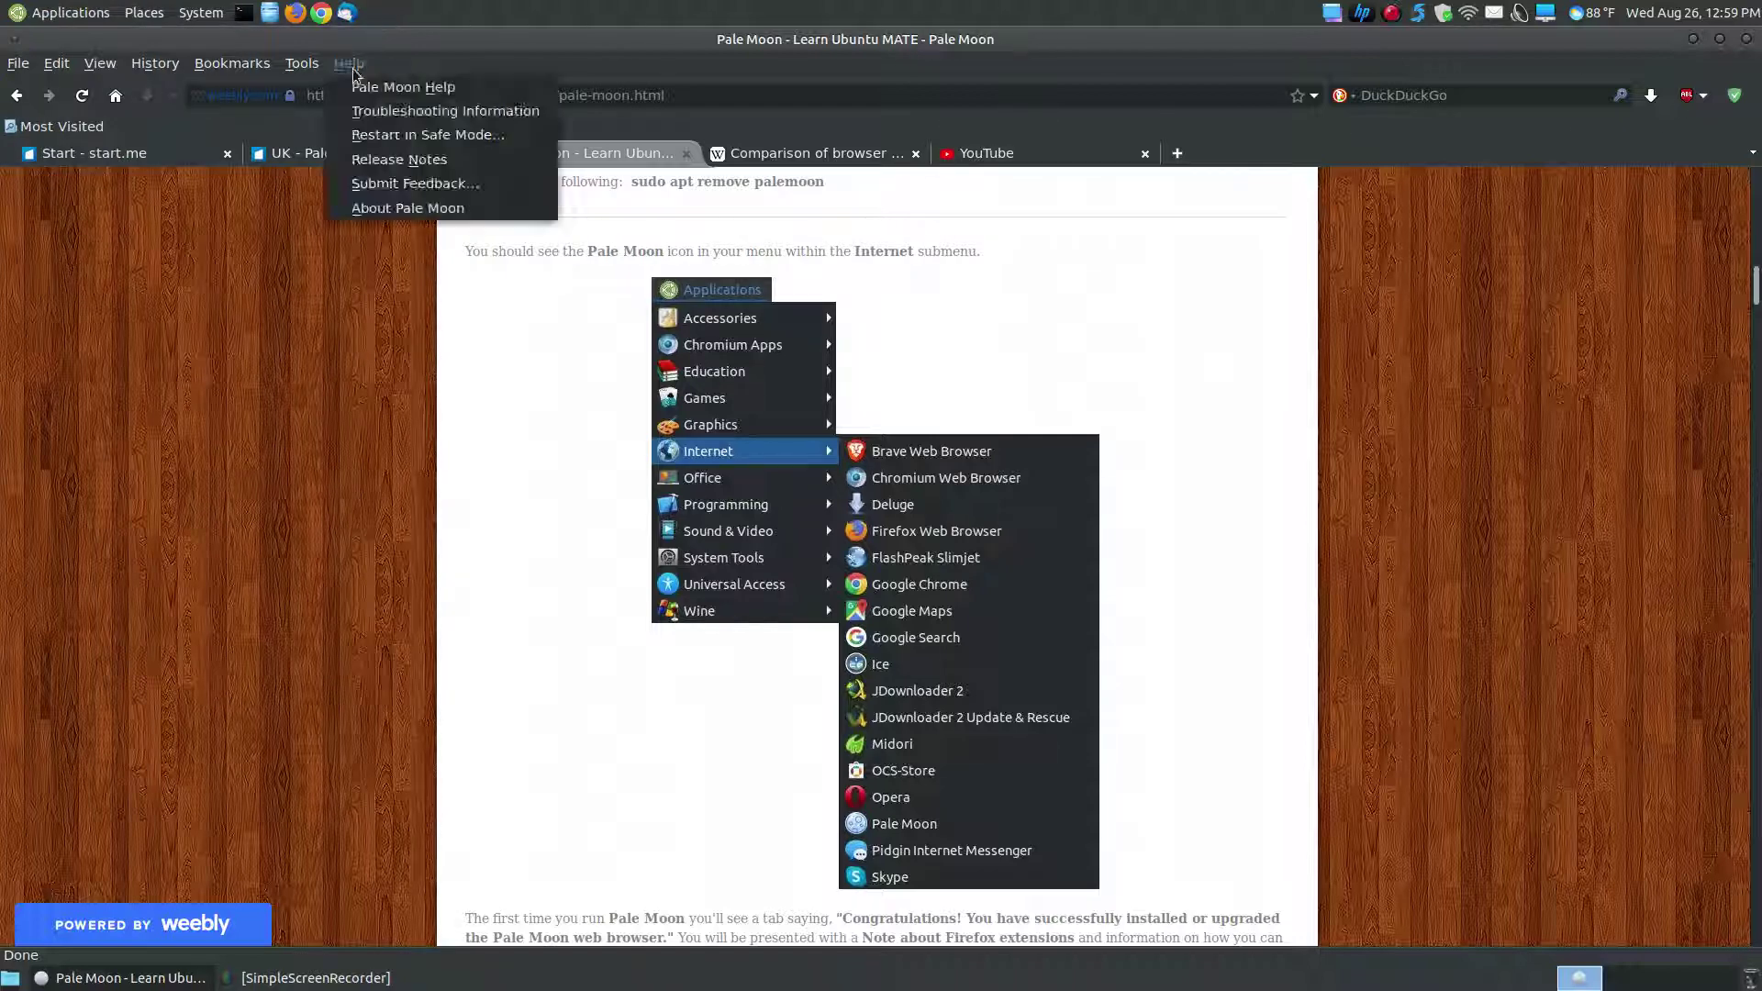
pyautogui.click(400, 209)
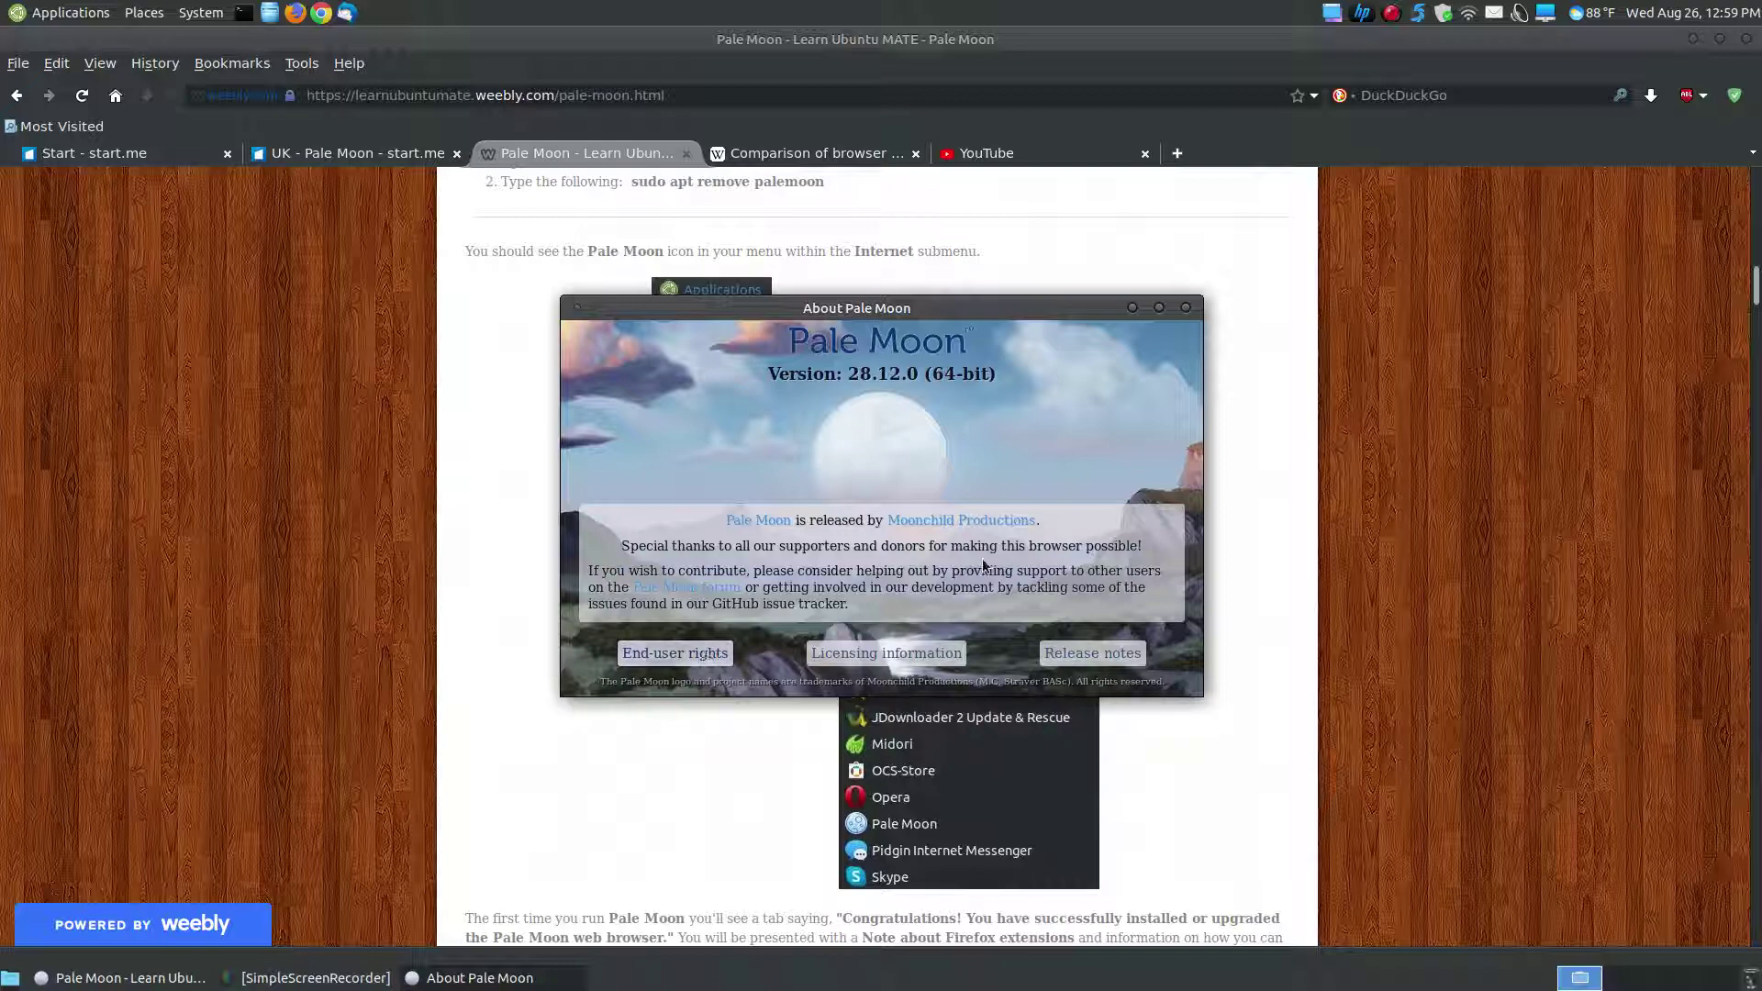
pyautogui.click(1186, 314)
pyautogui.scroll(-8, 1060, 303)
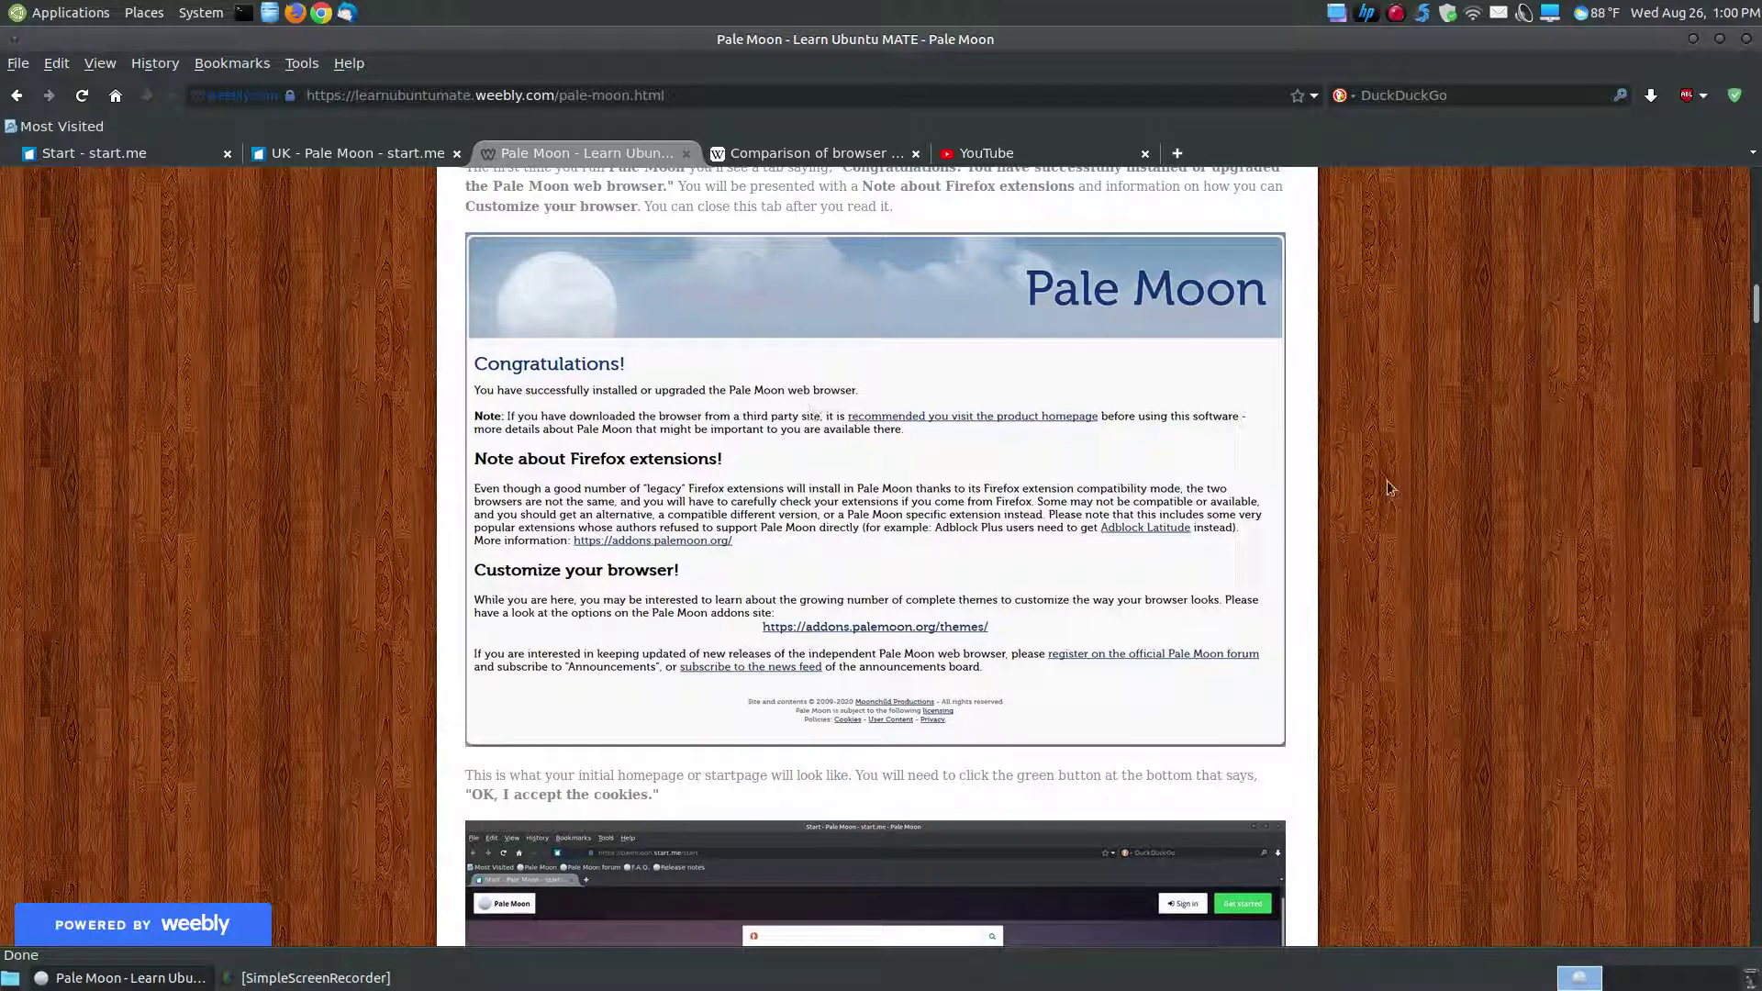
# Step: Compare the tutorial's start.me screenshots with the UK and Start start.me tabs
pyautogui.scroll(-2, 1390, 481)
pyautogui.scroll(-5, 1391, 554)
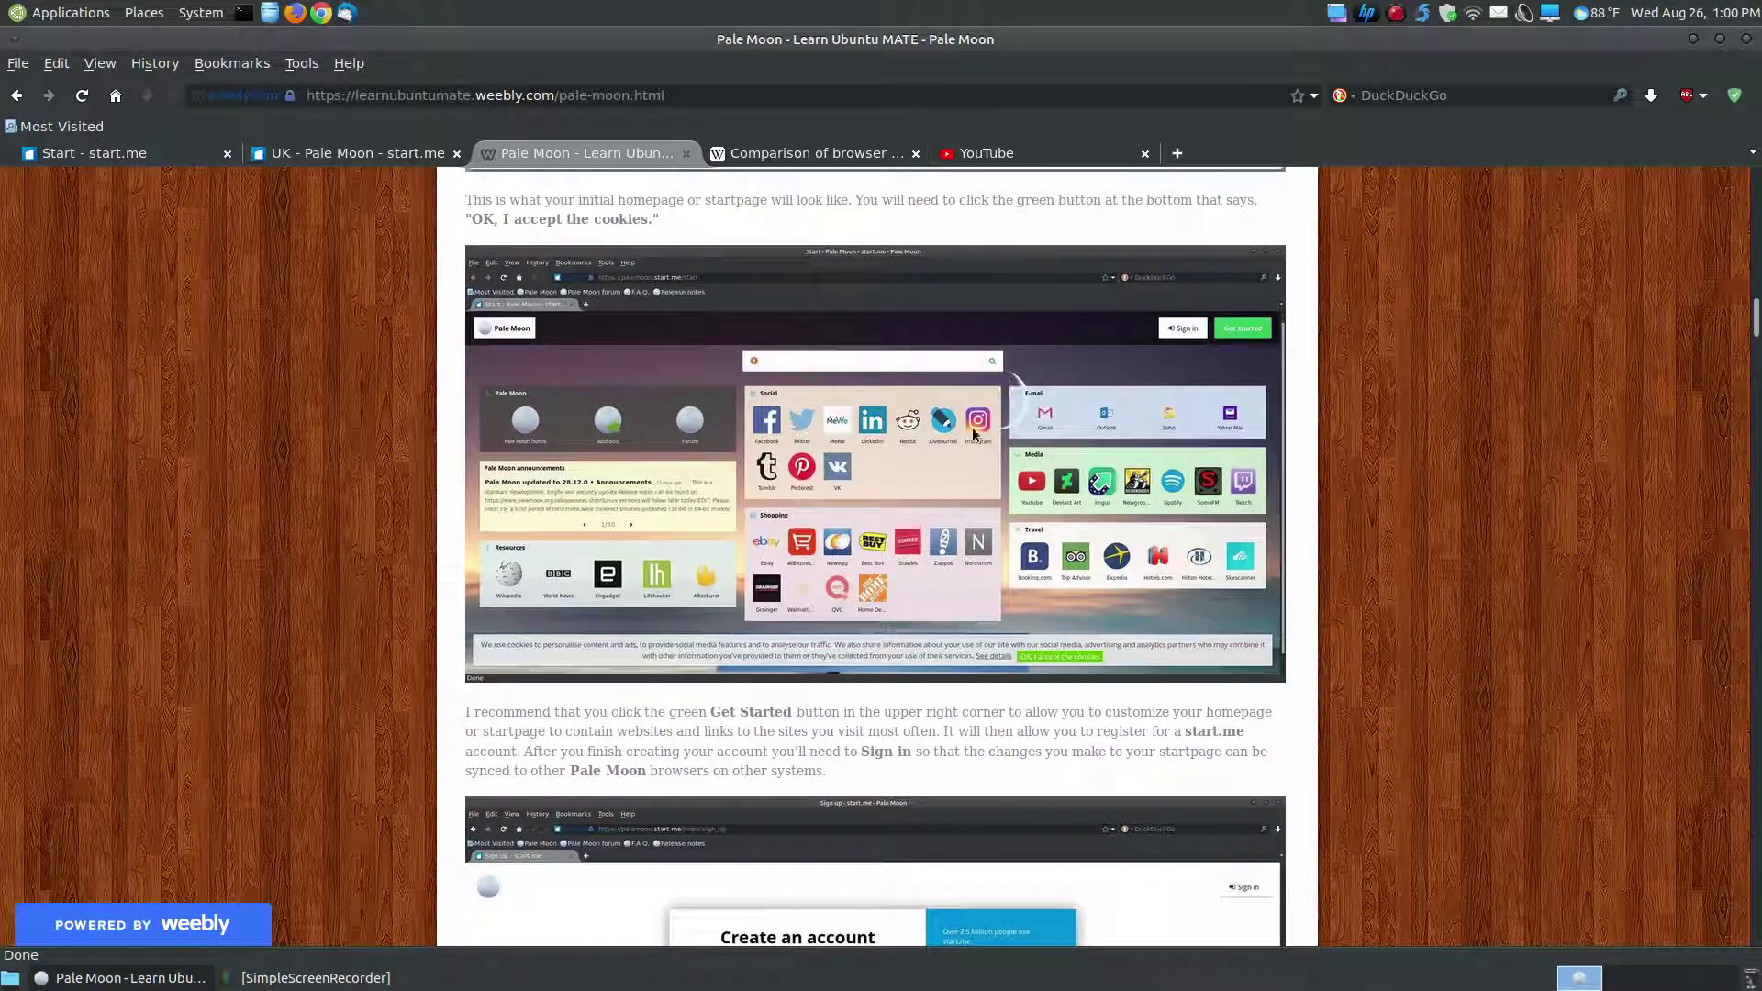
pyautogui.click(352, 155)
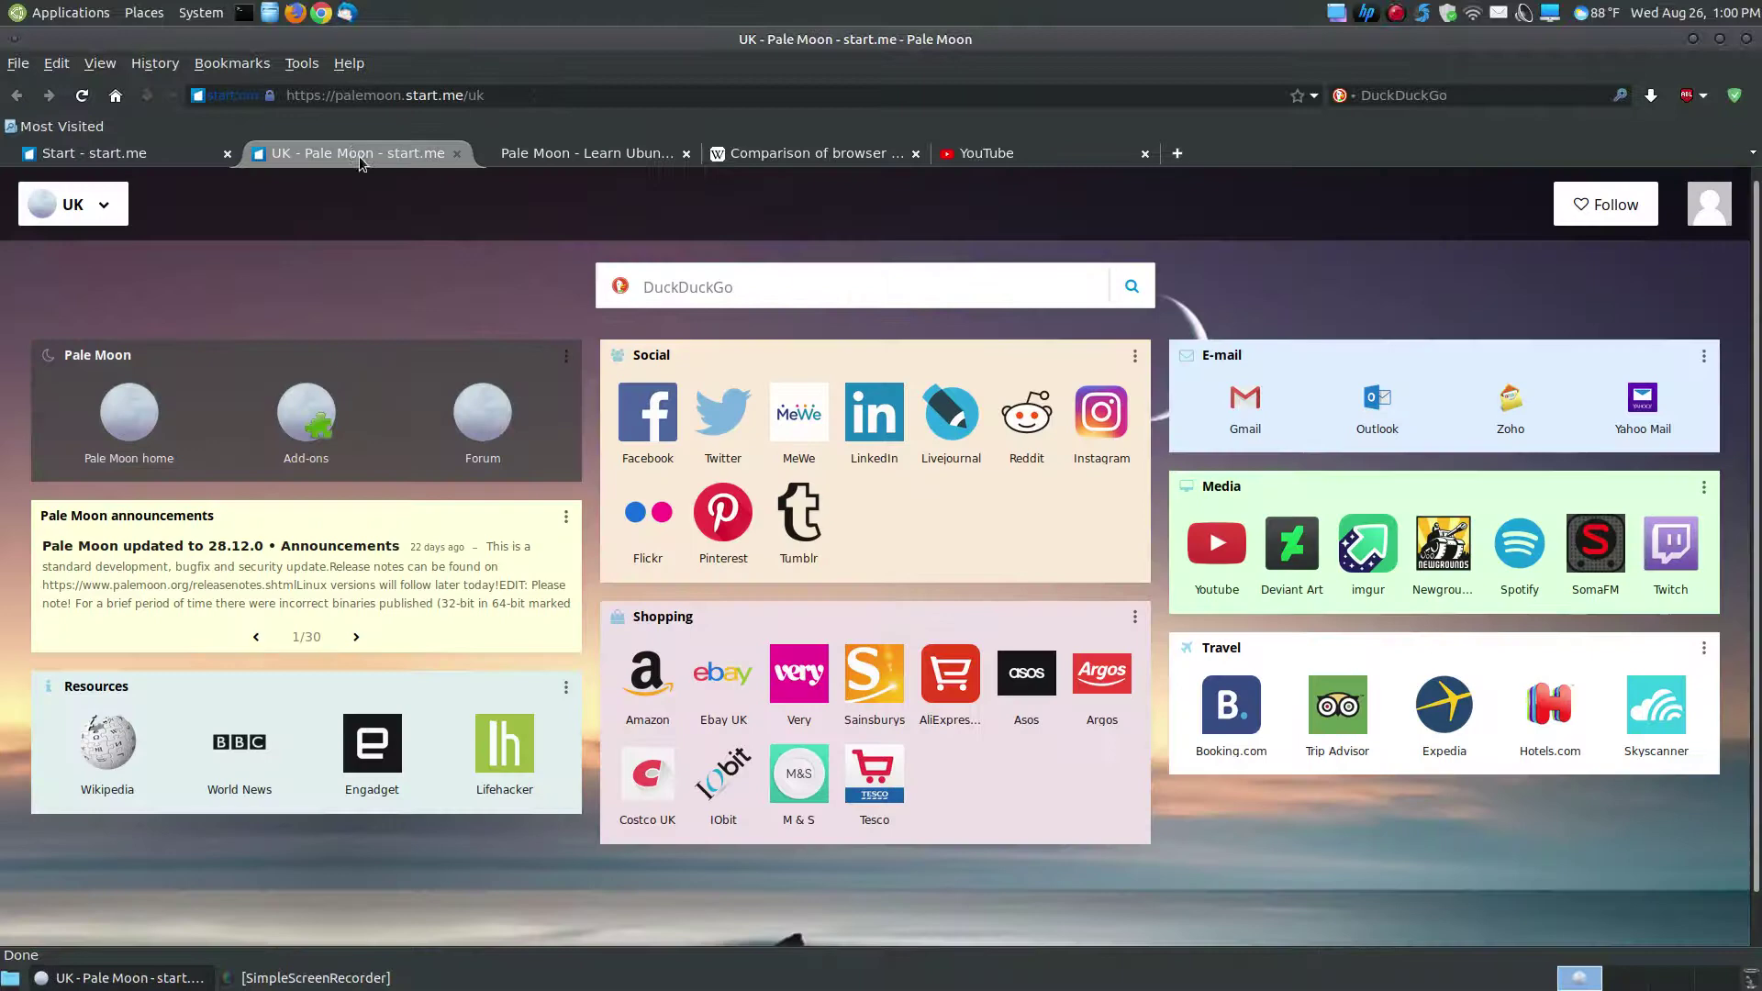
pyautogui.click(532, 156)
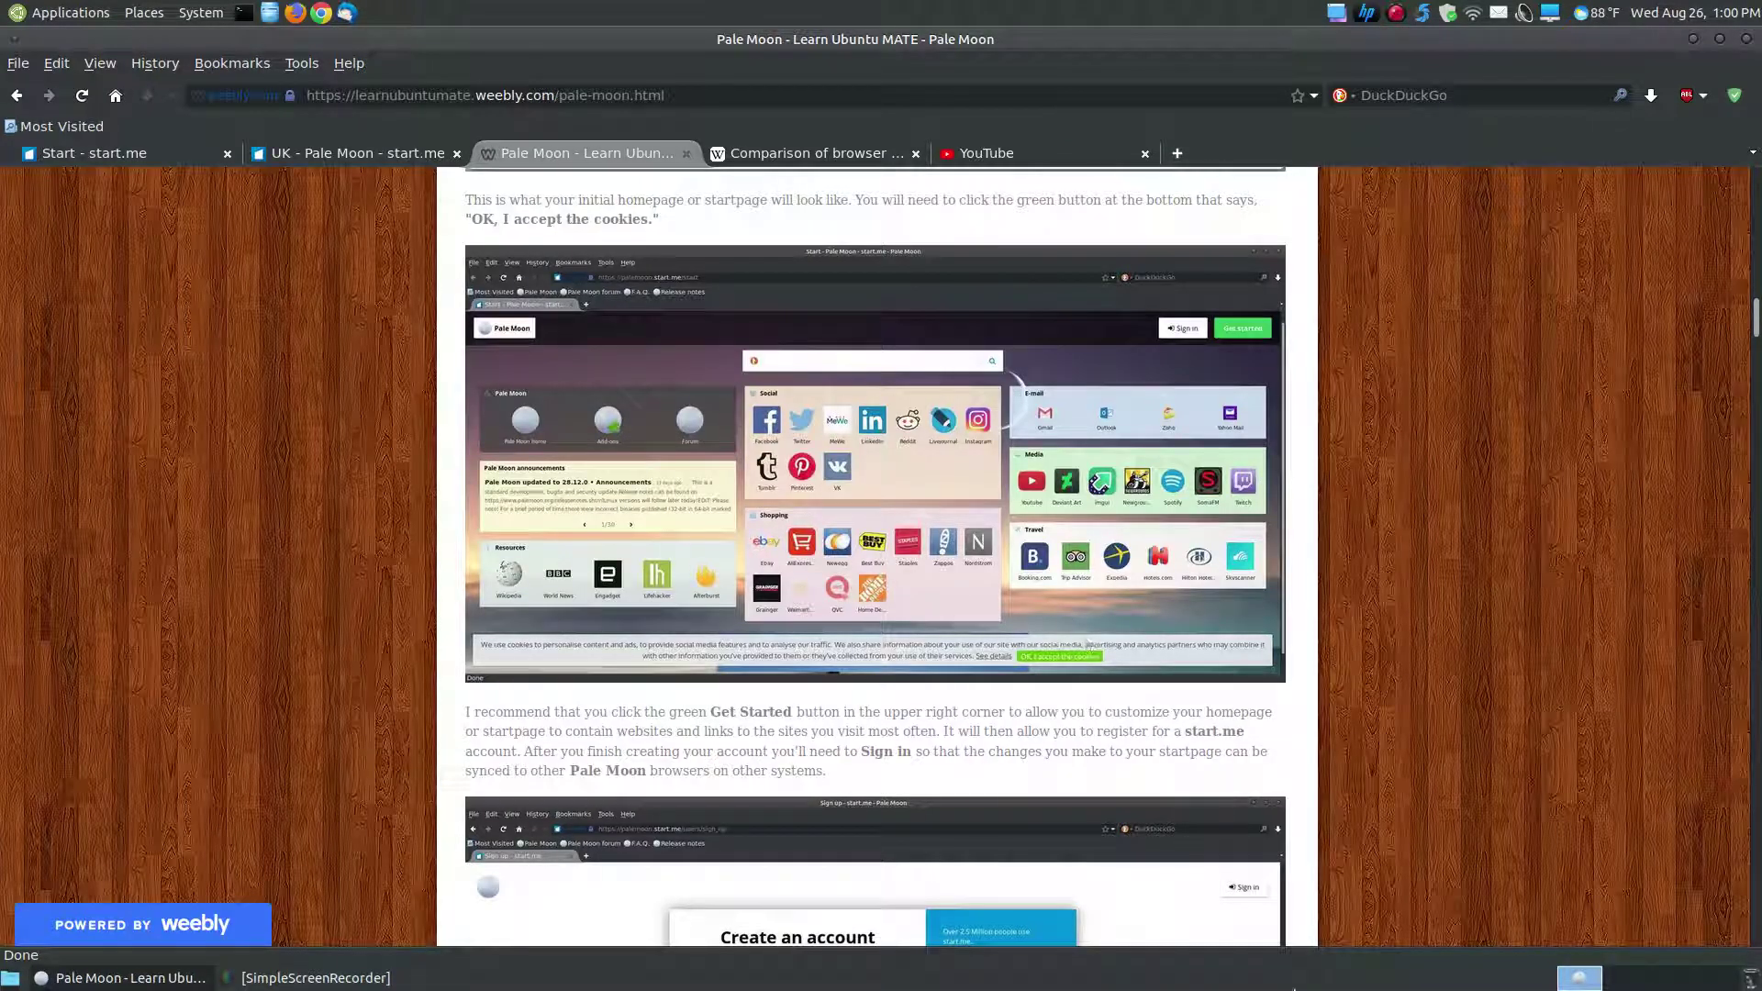
pyautogui.scroll(-5, 1511, 643)
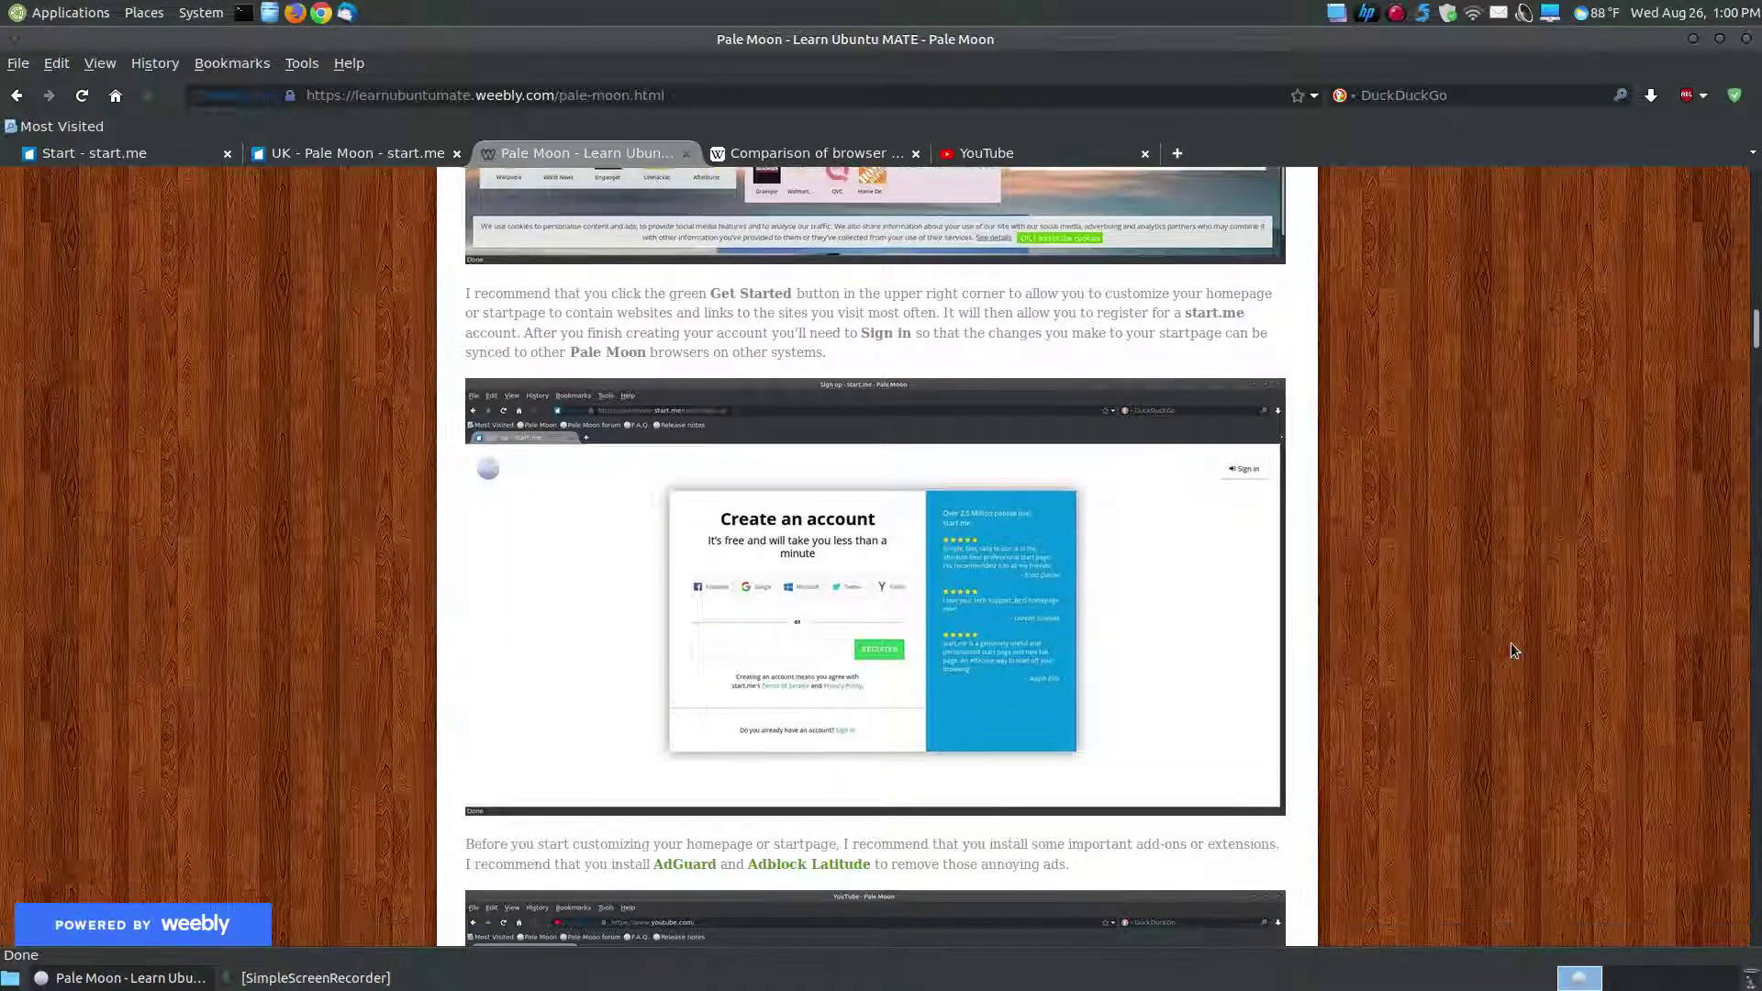
pyautogui.scroll(4, 1515, 650)
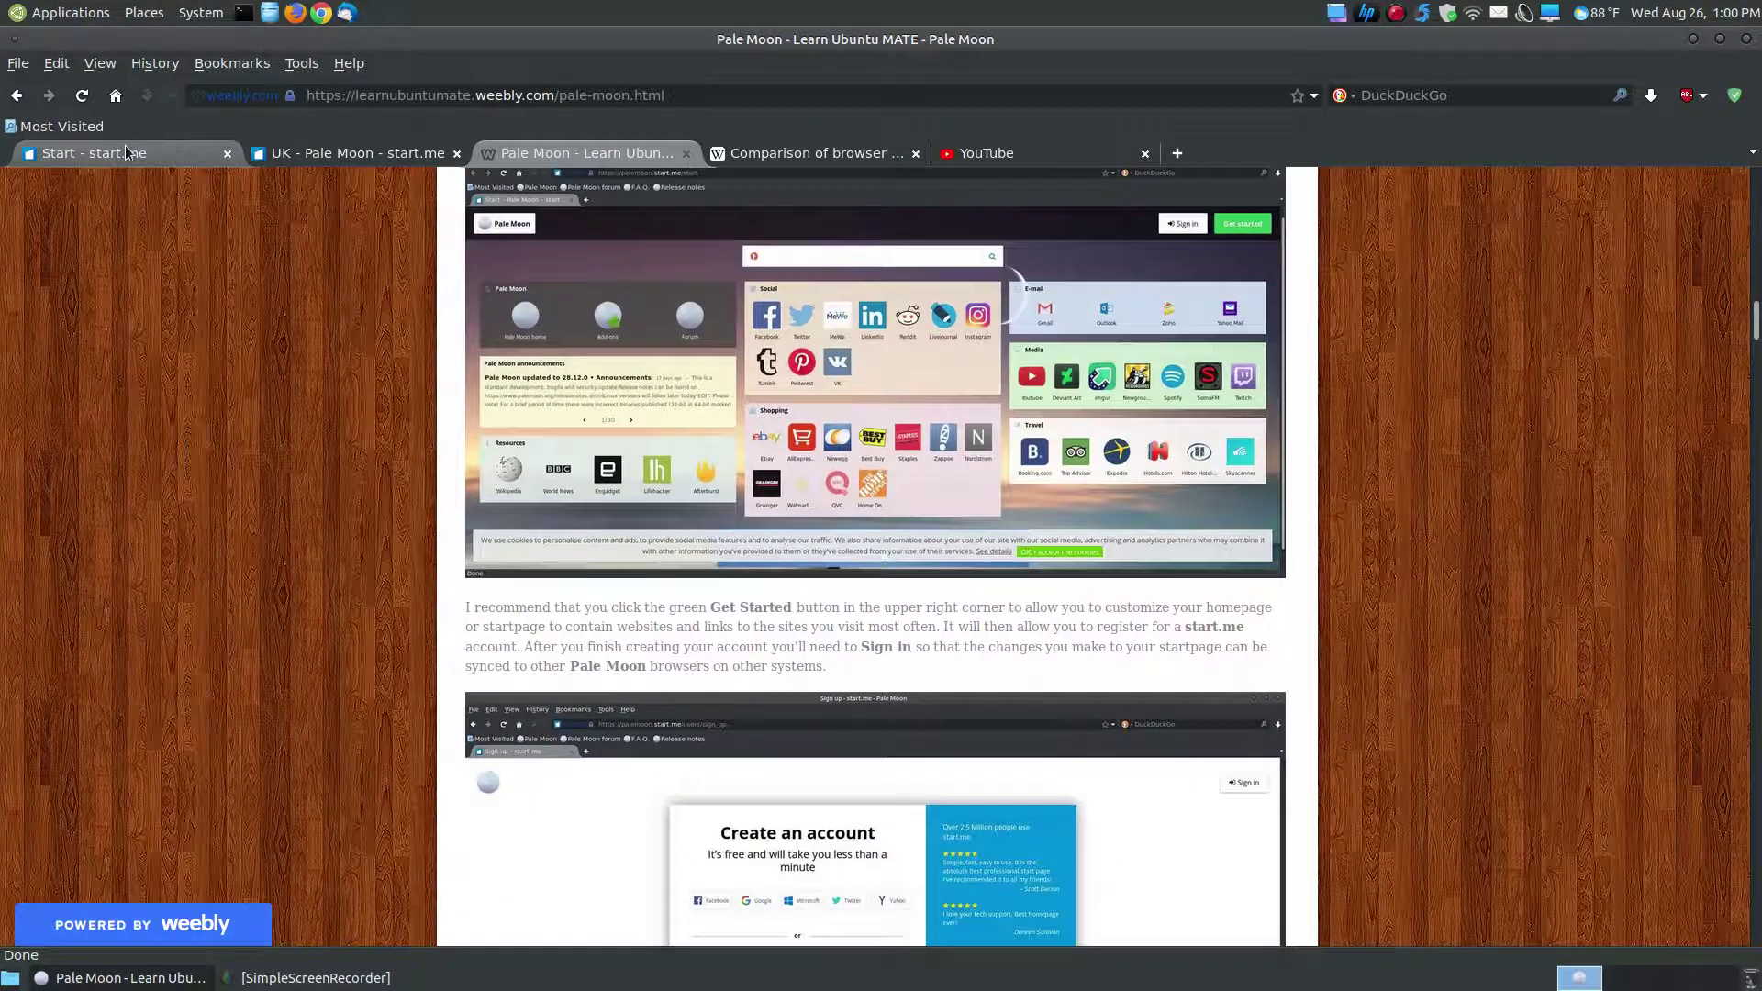
pyautogui.click(126, 152)
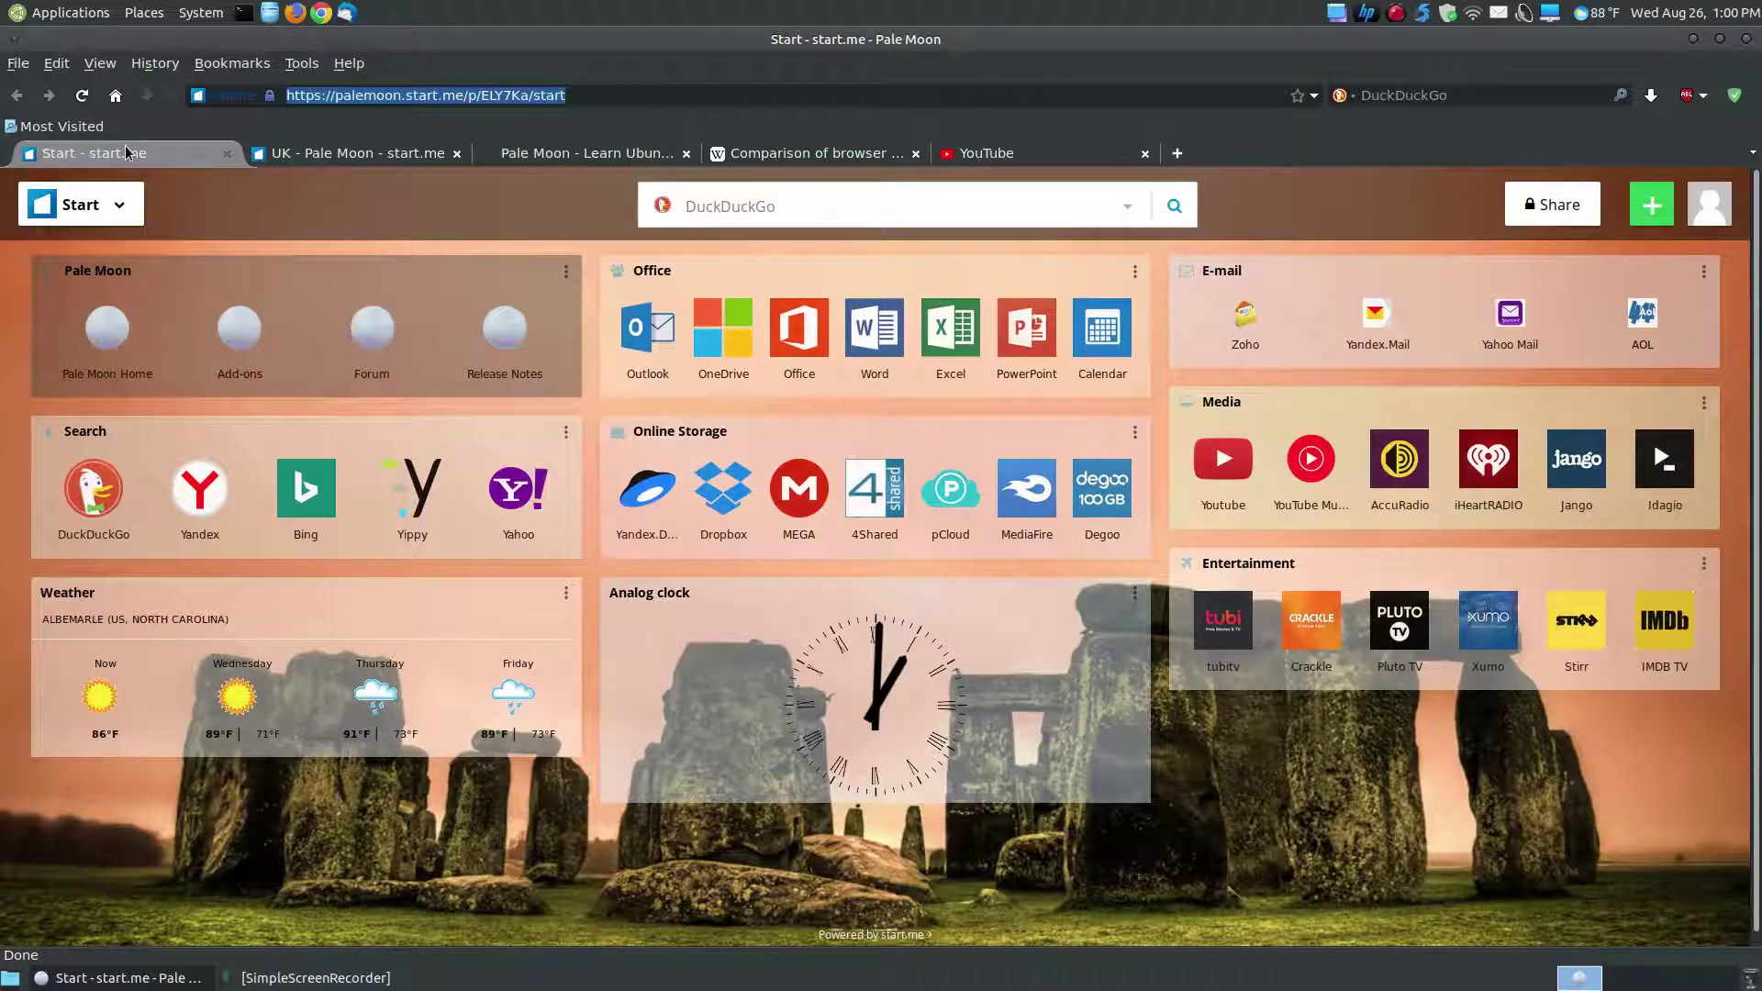
pyautogui.click(578, 156)
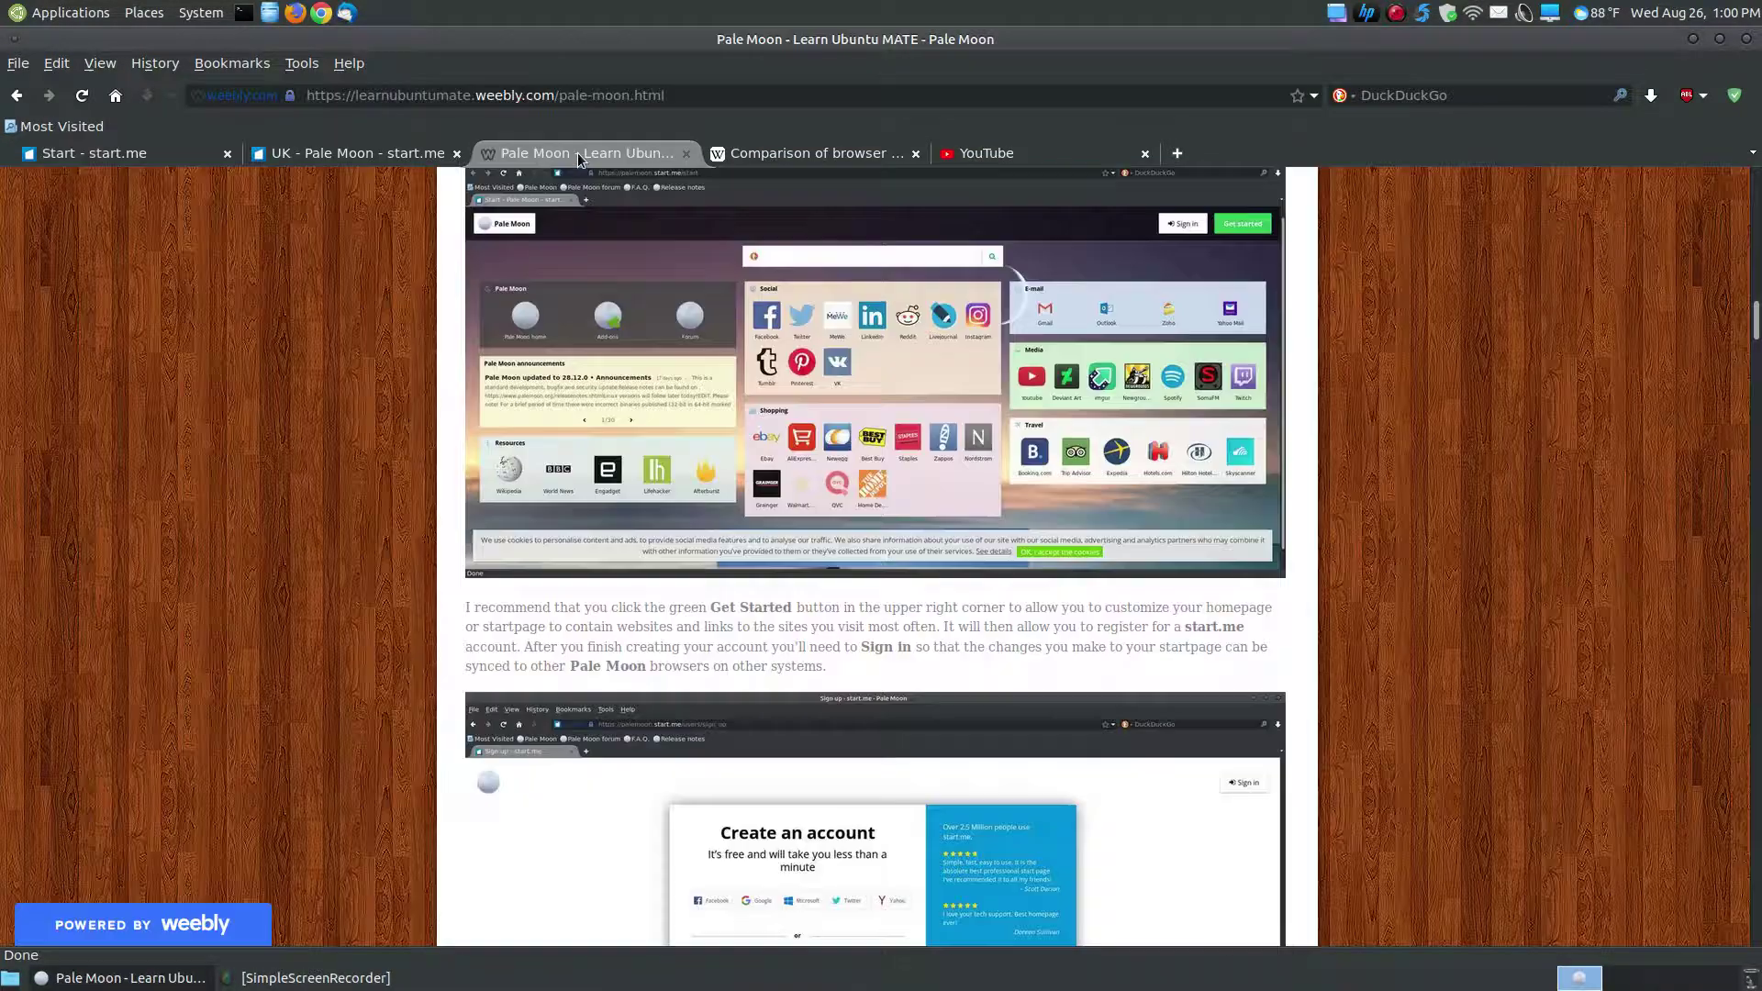
# Step: Revisit the Start and UK start.me pages, then drag the tutorial back to its top
pyautogui.scroll(-3, 1465, 632)
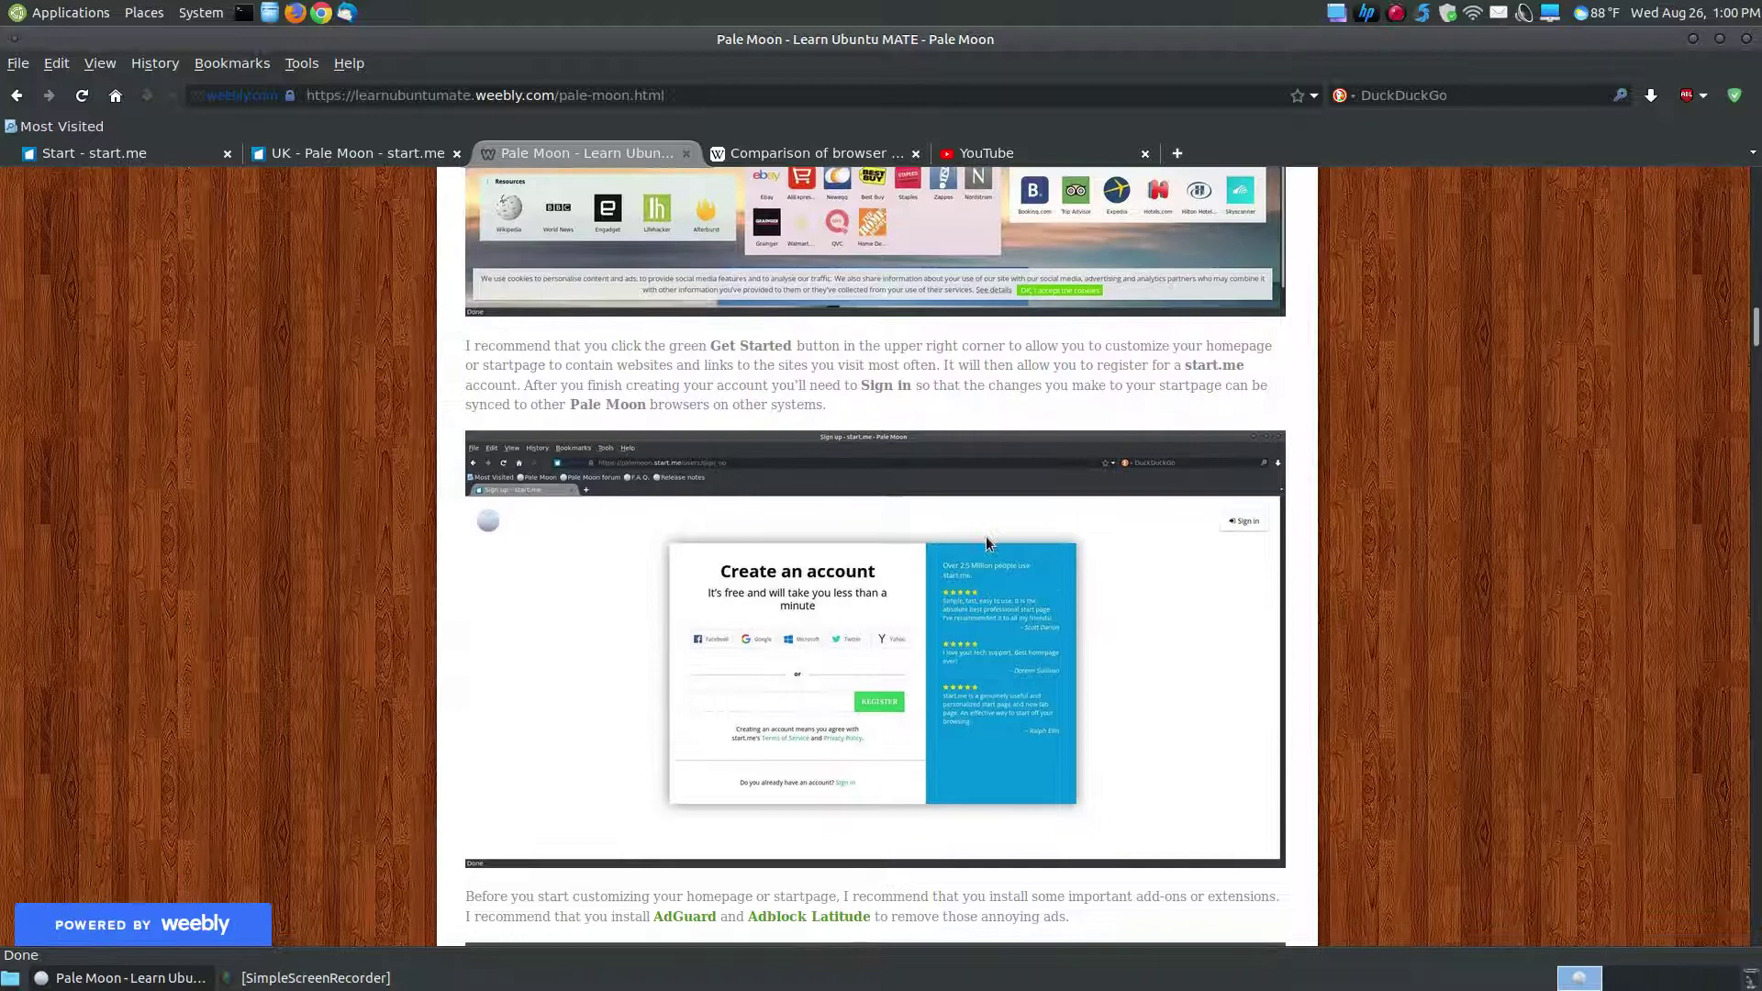
pyautogui.click(127, 158)
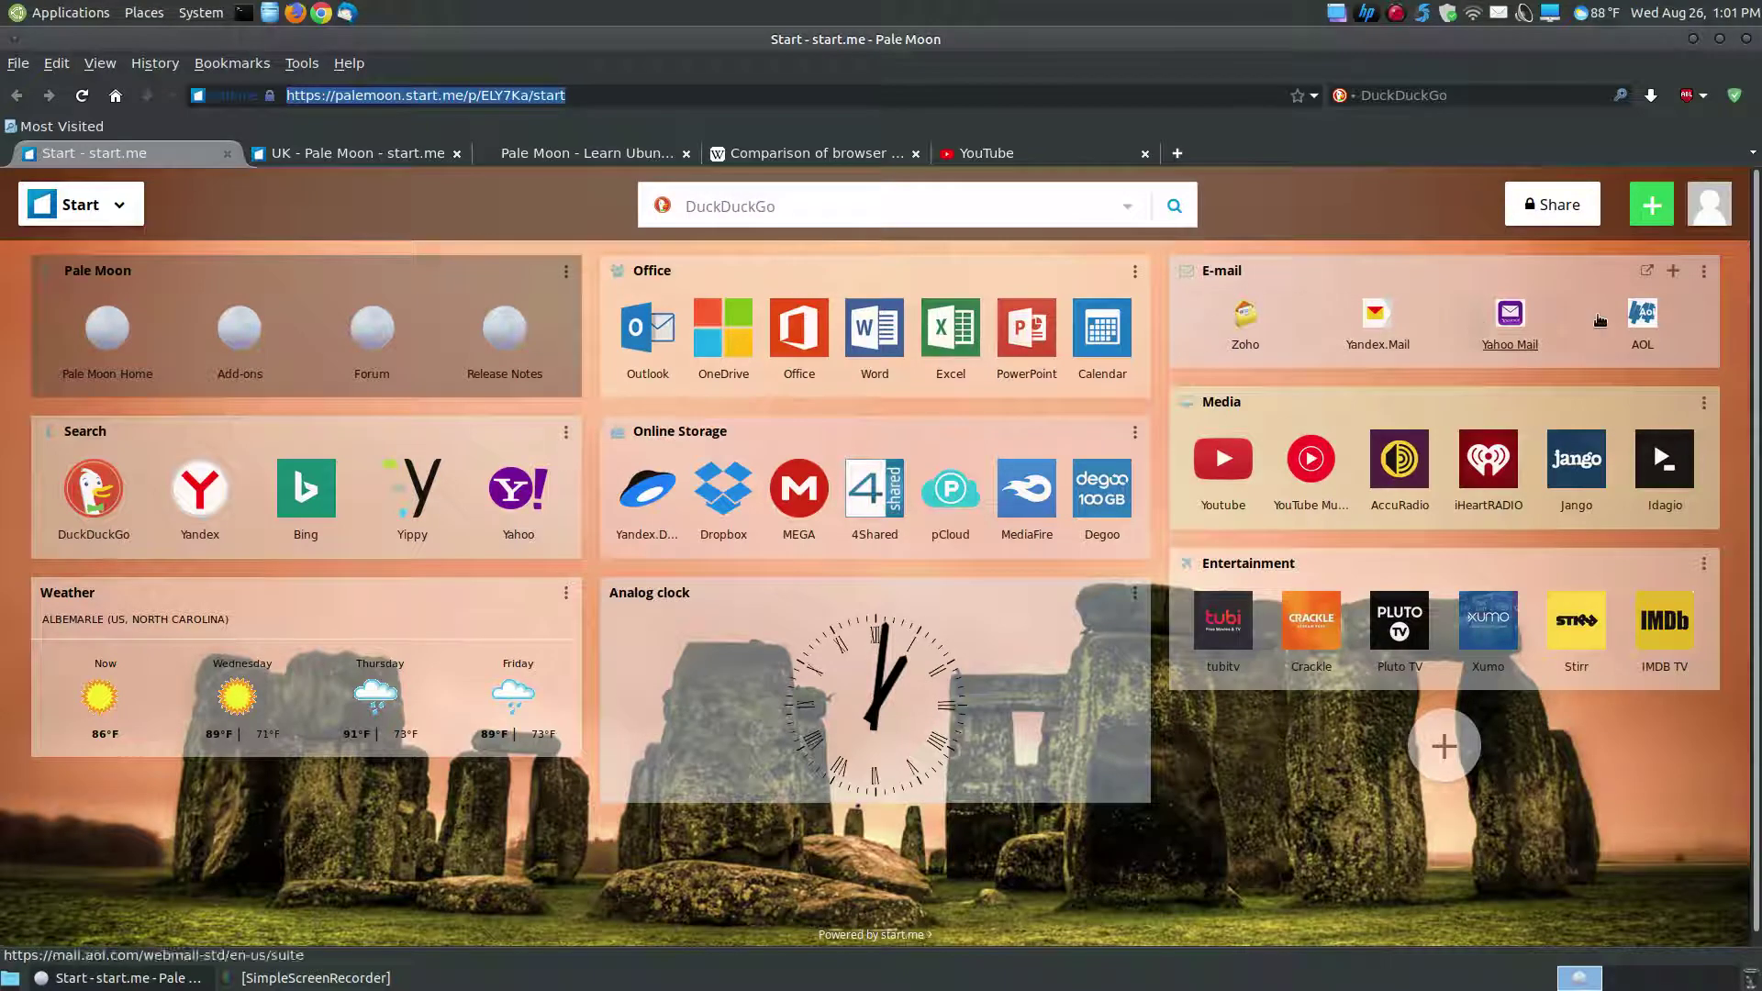
pyautogui.click(362, 154)
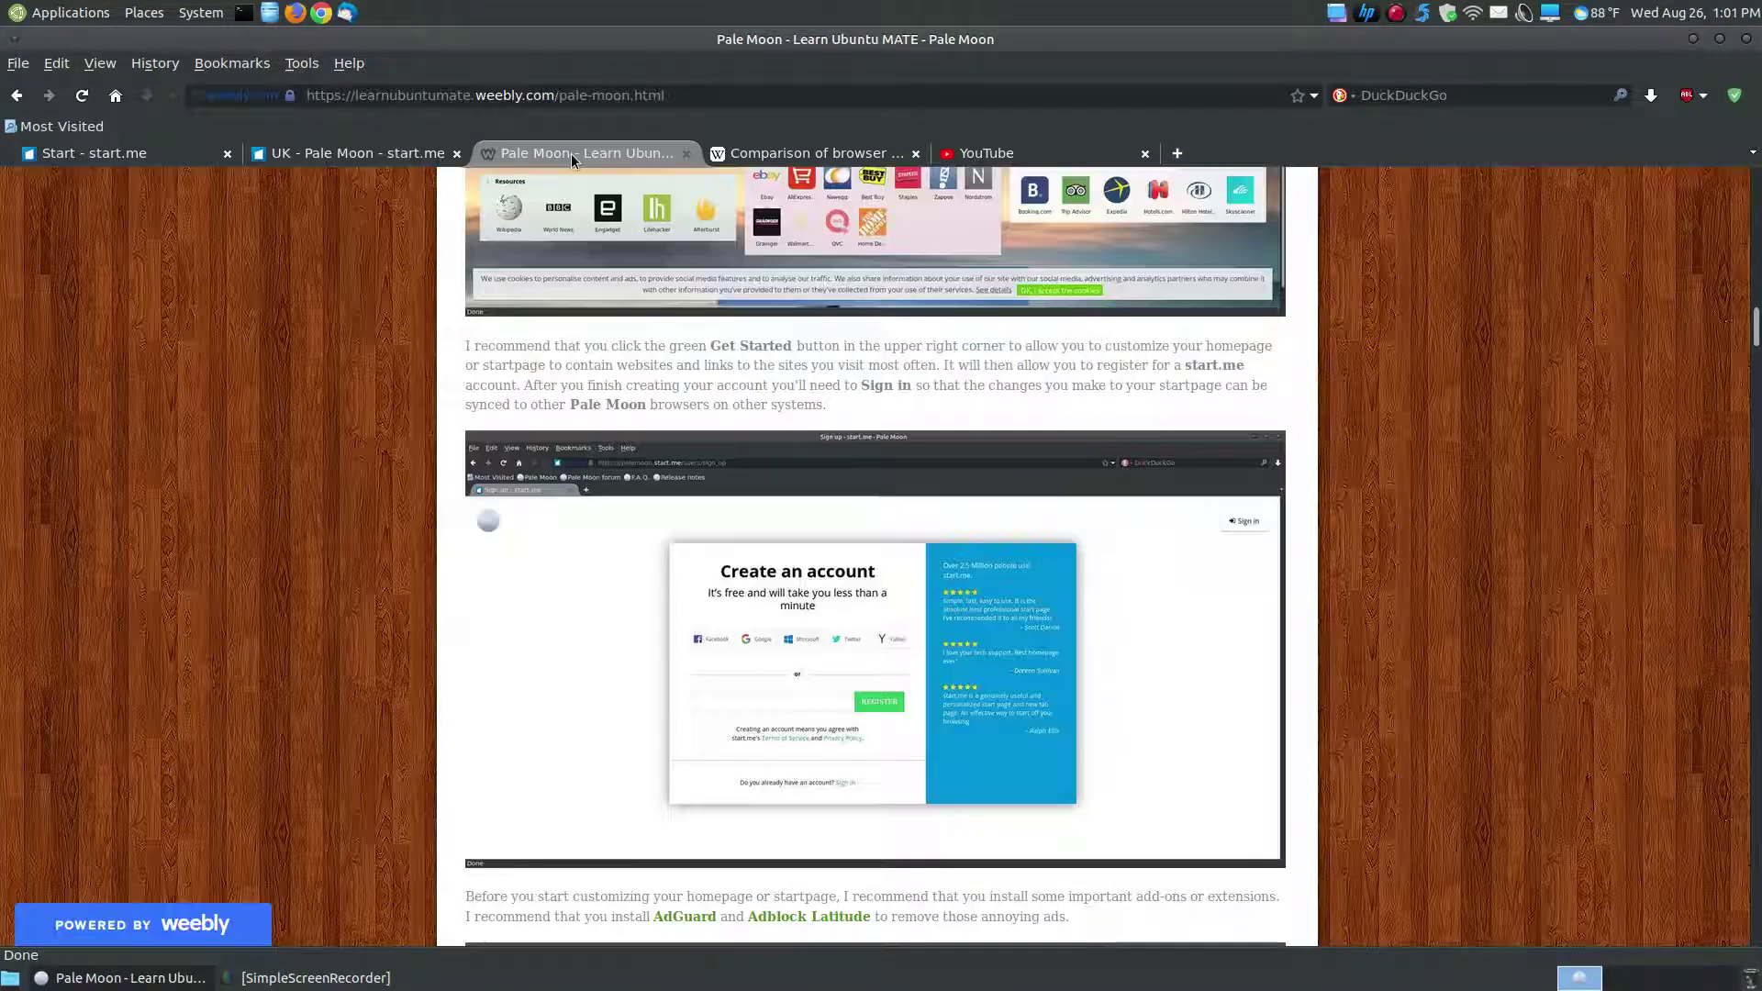
pyautogui.click(571, 155)
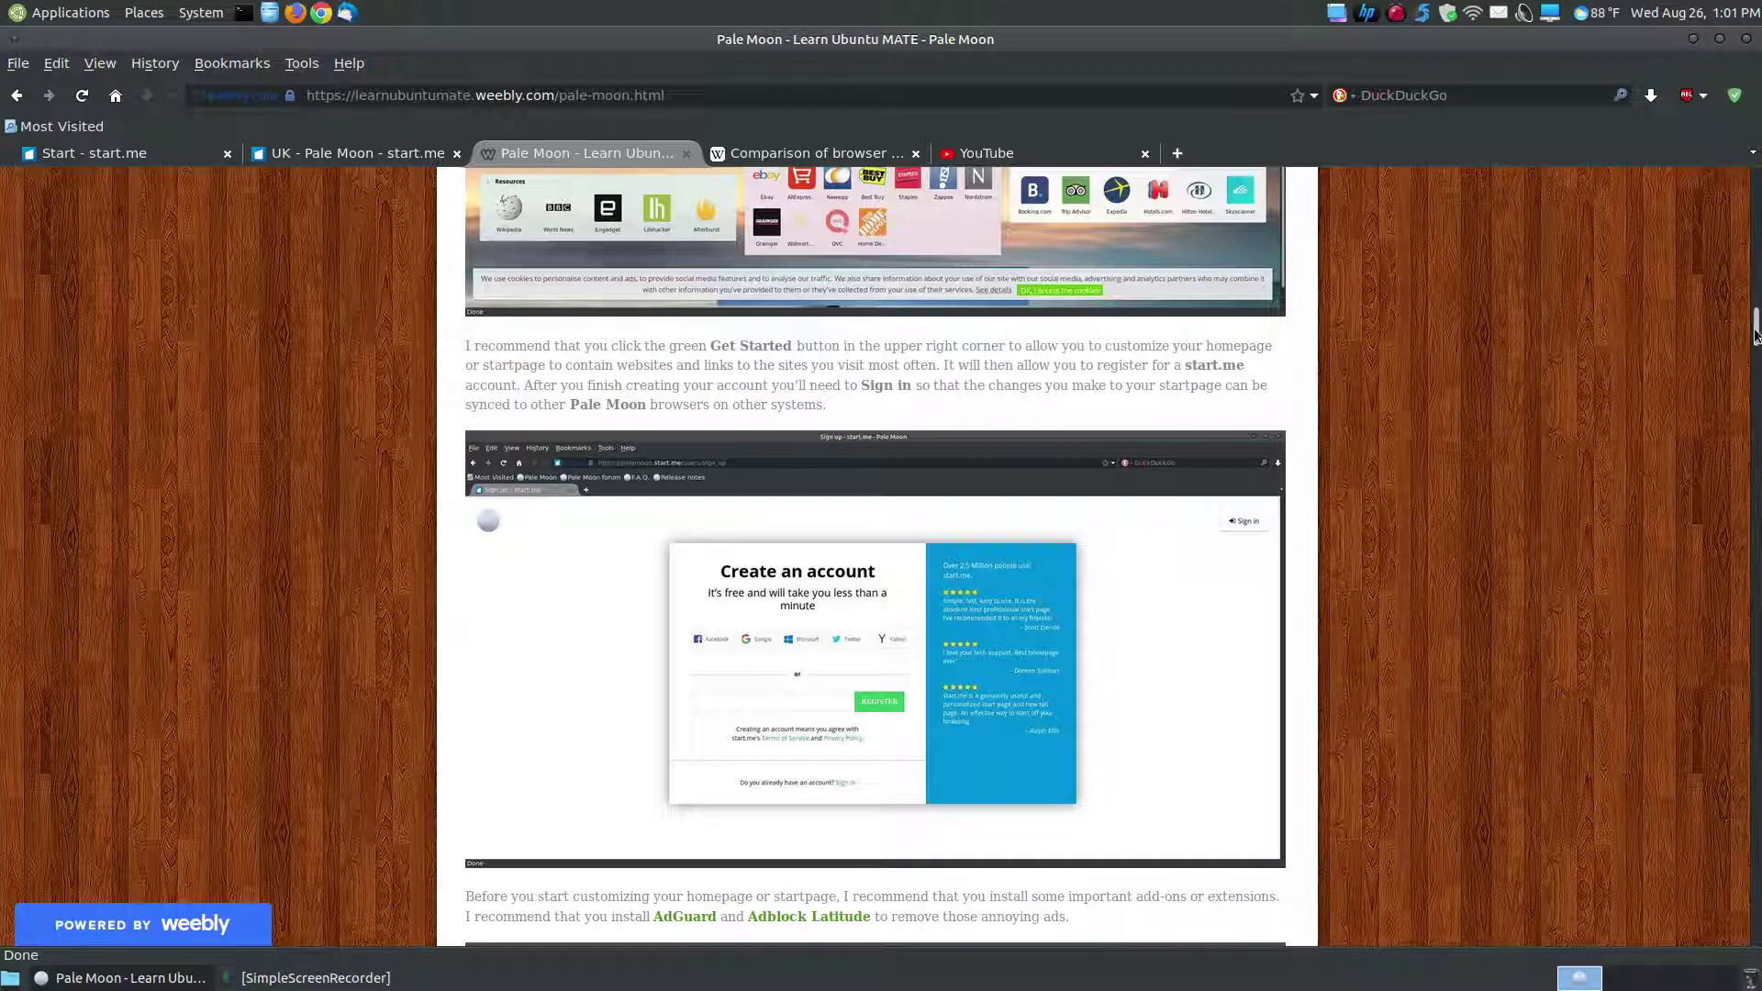
pyautogui.moveTo(1755, 327); pyautogui.dragTo(1747, 204)
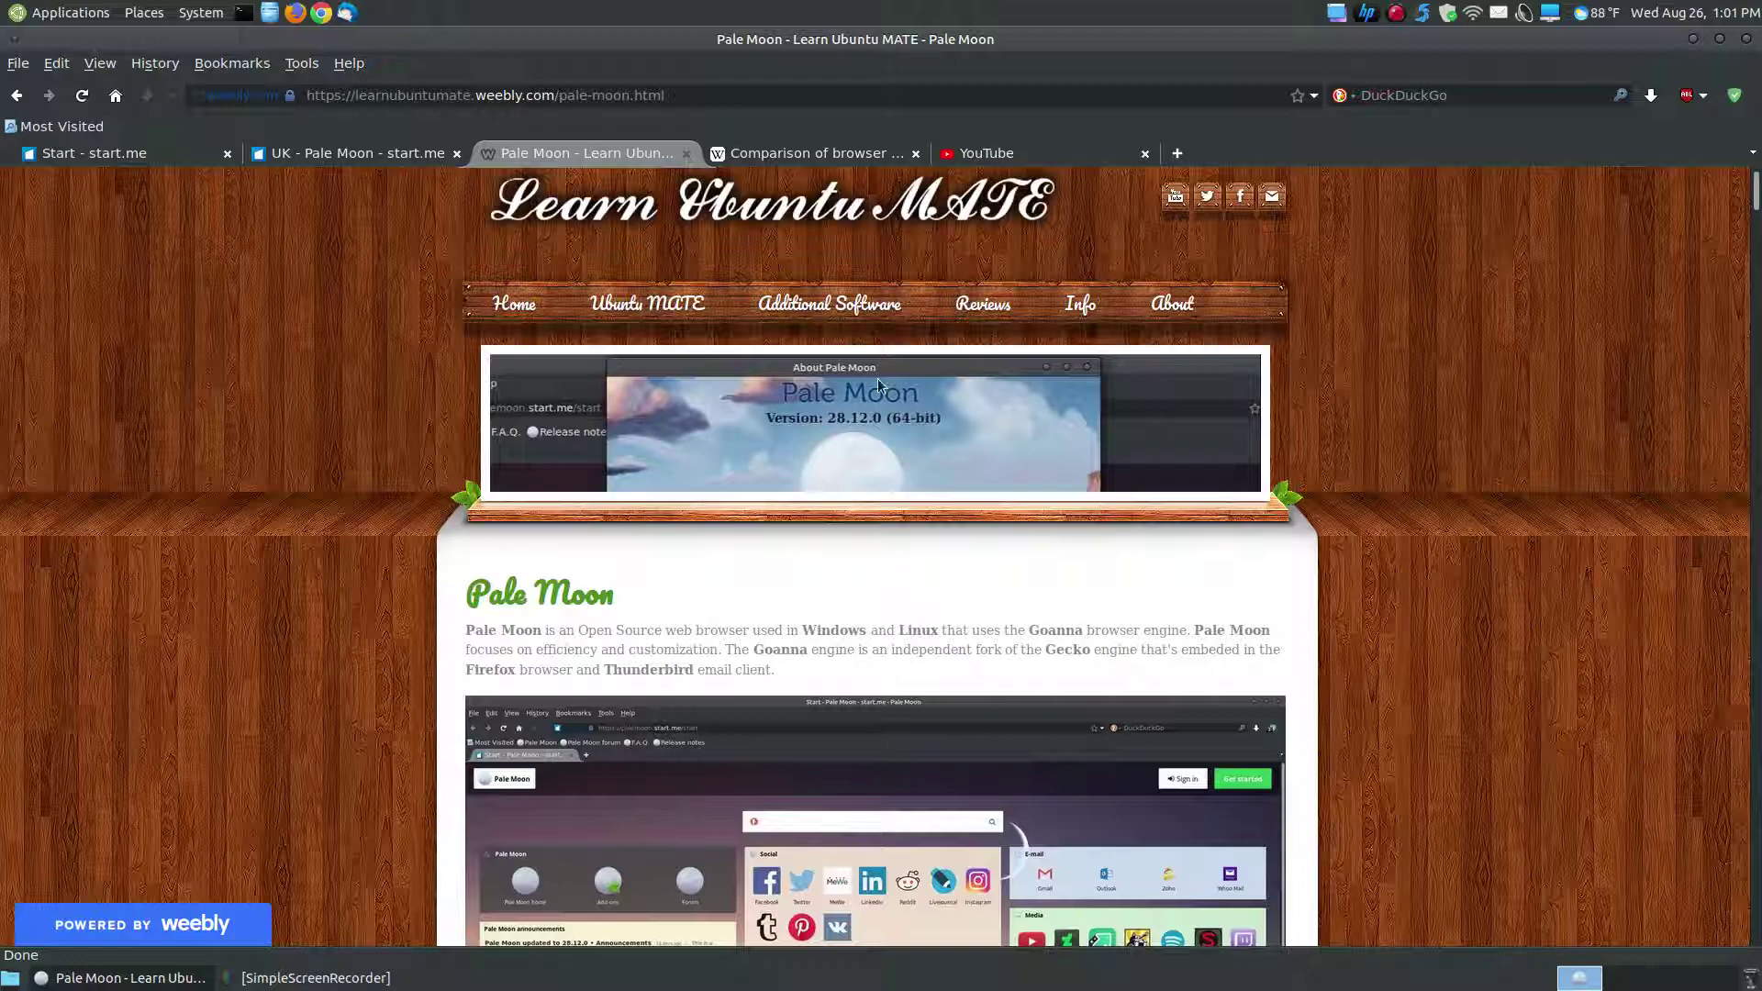
pyautogui.click(815, 155)
# Step: Inspect the General information table, noting Goanna is Active under the Mozilla Public licence
pyautogui.scroll(-4, 707, 428)
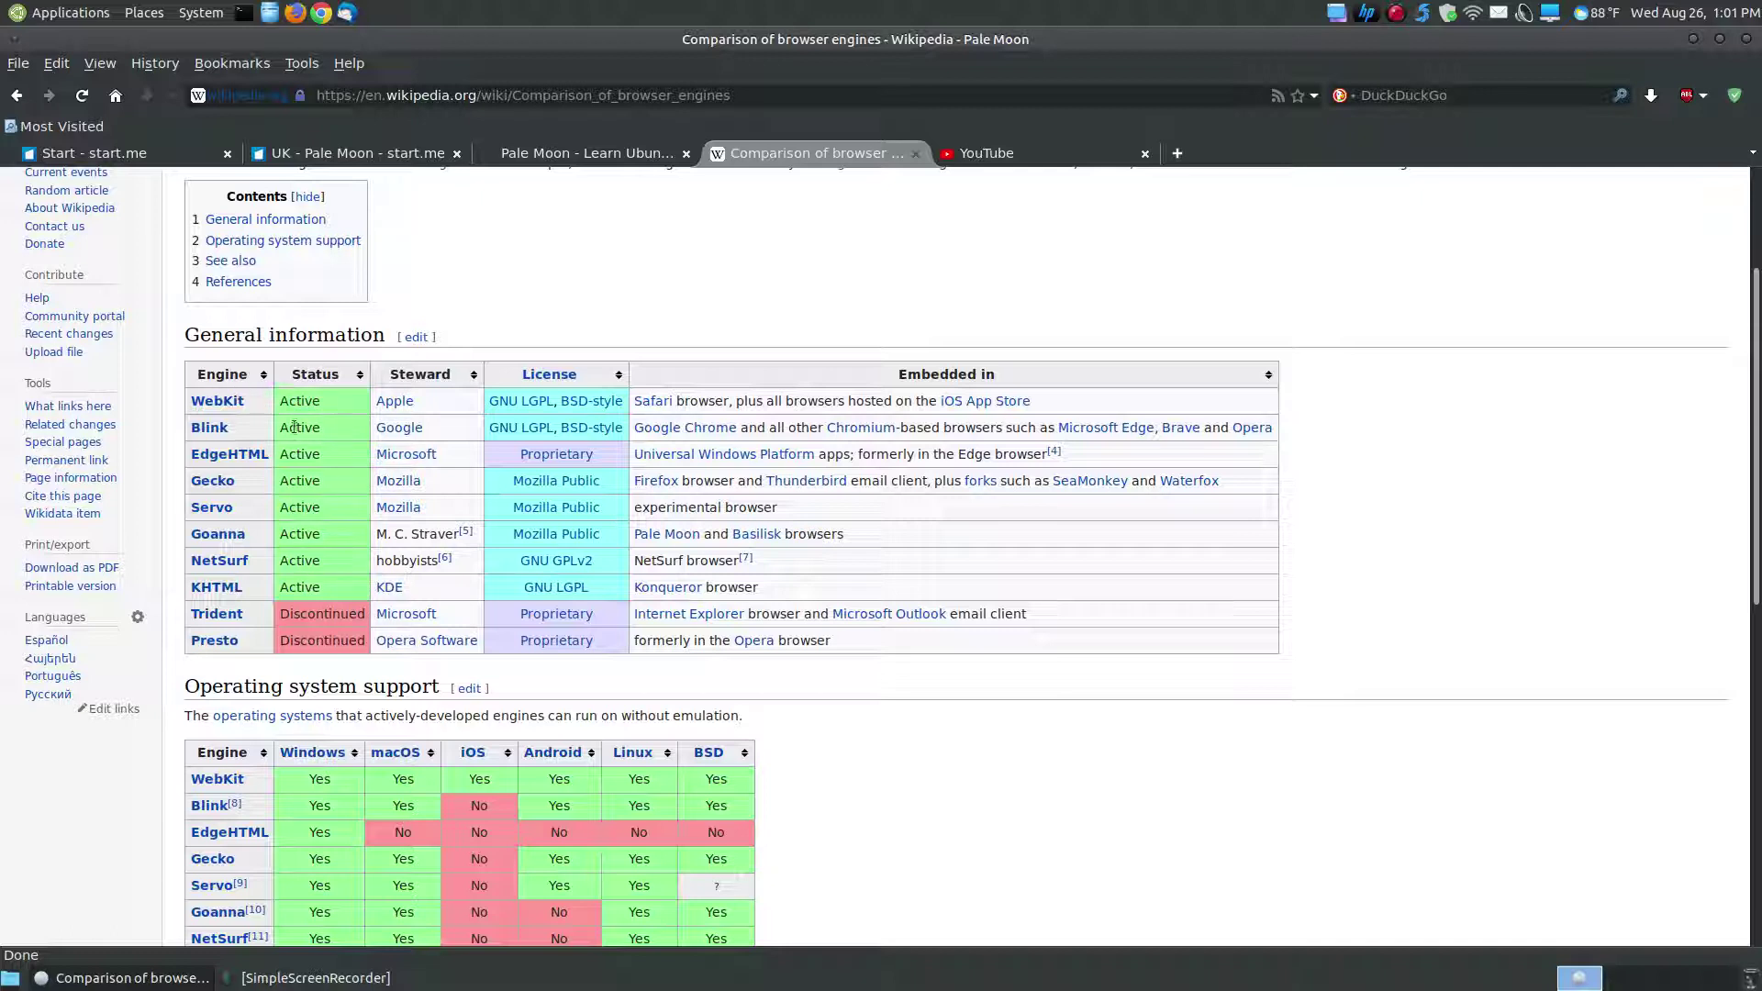
pyautogui.moveTo(325, 441); pyautogui.dragTo(281, 430)
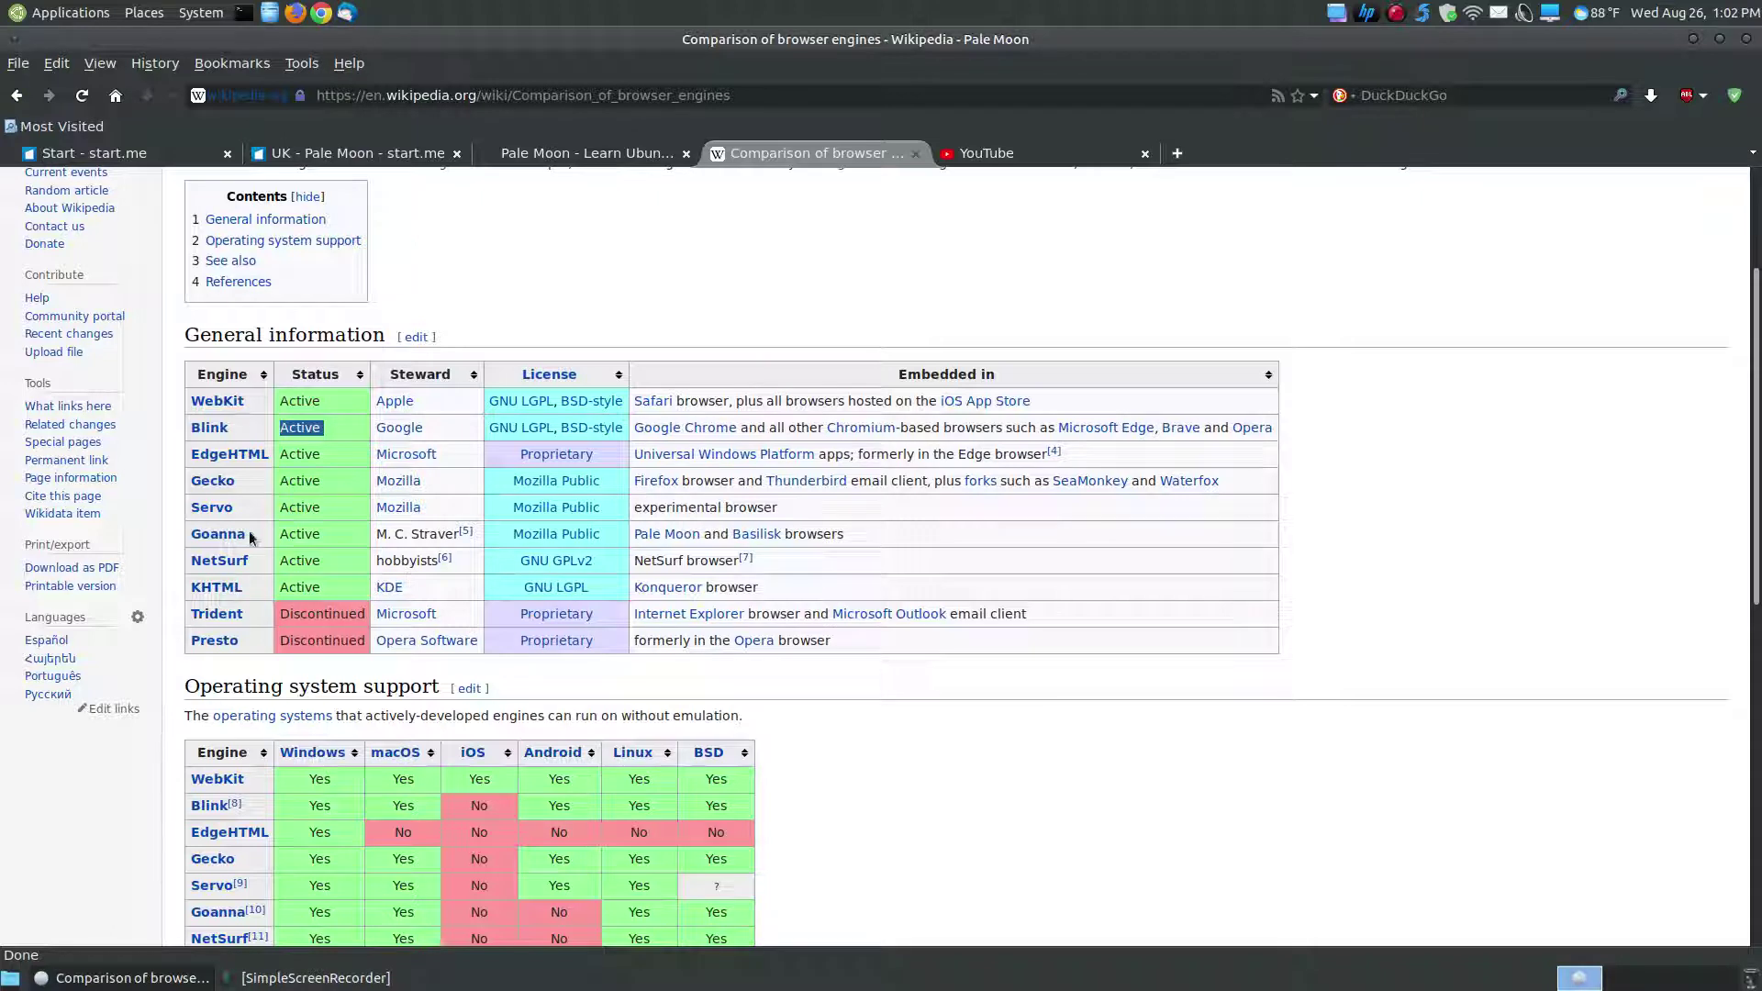
pyautogui.click(309, 533)
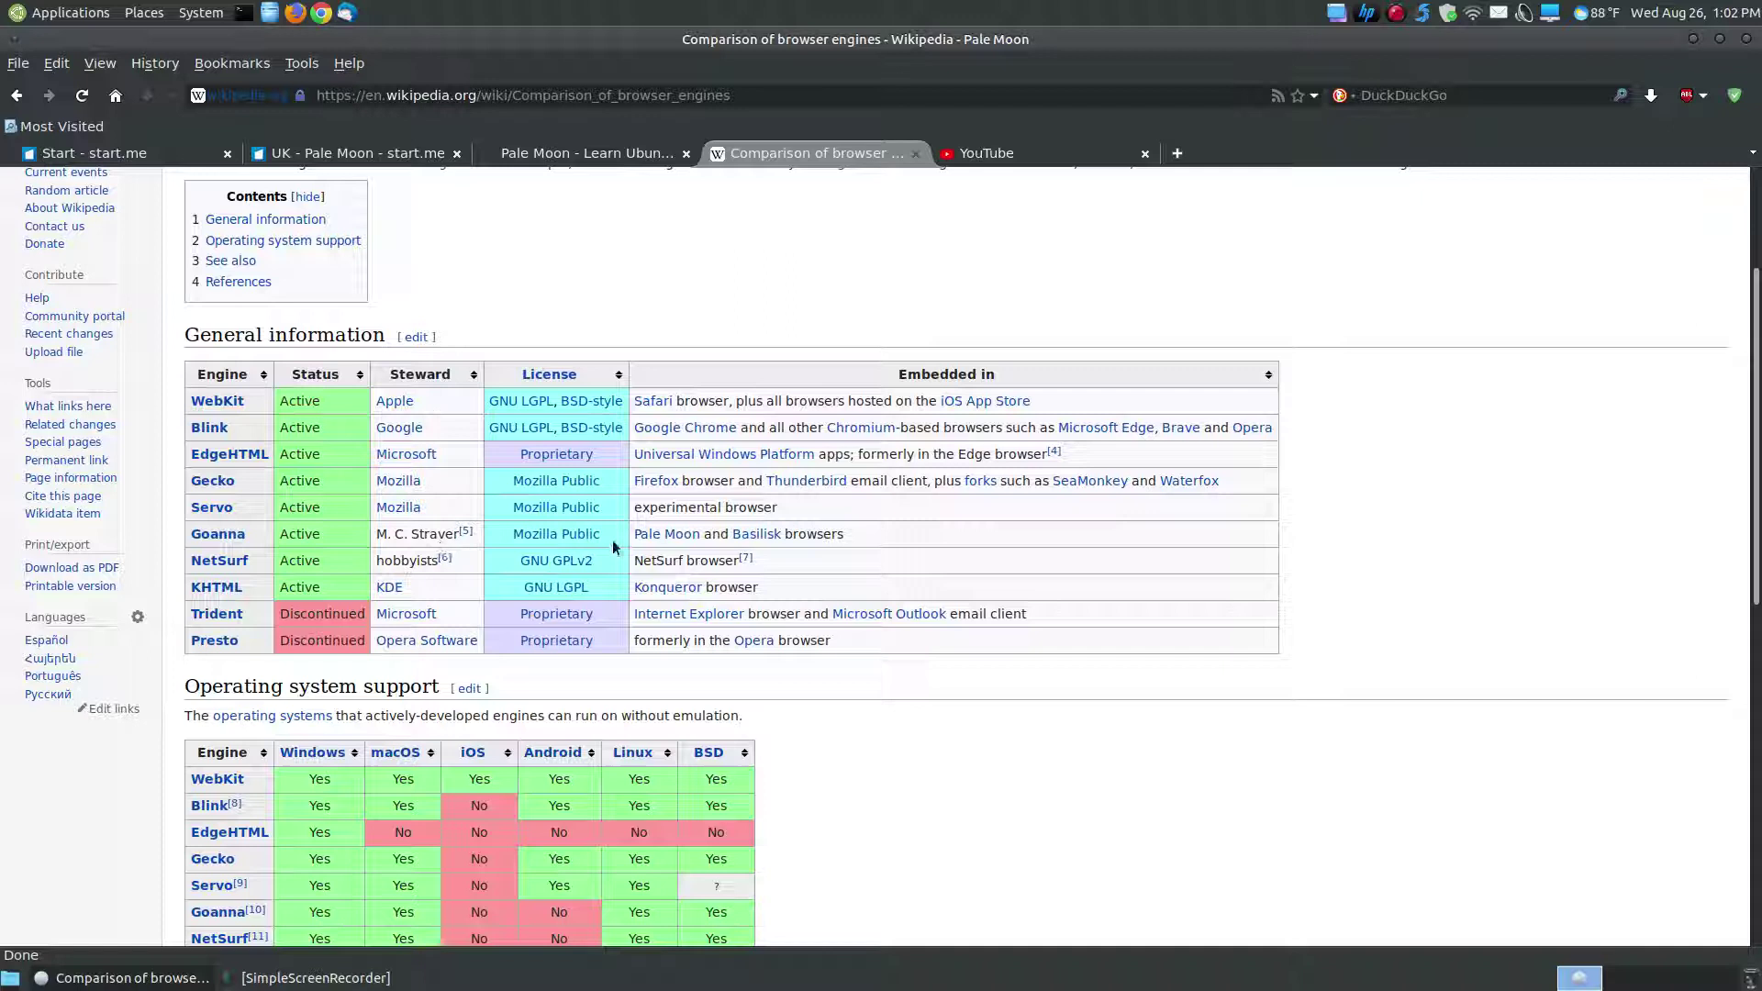
pyautogui.moveTo(544, 542)
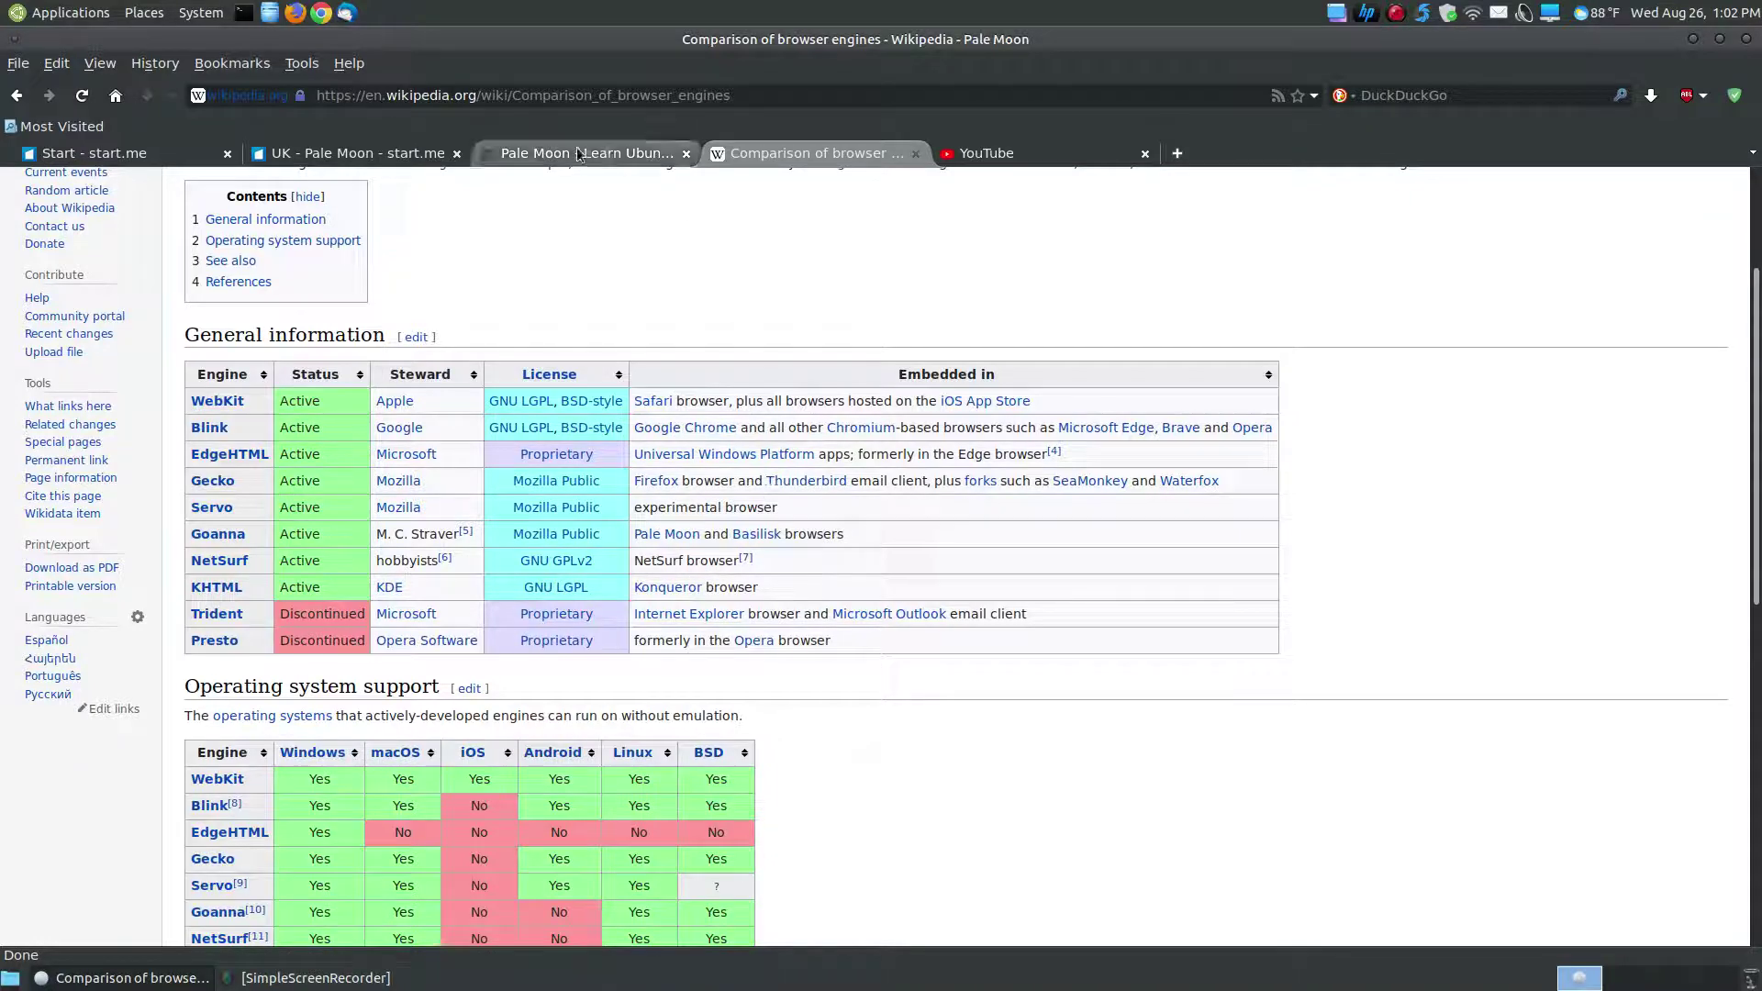
# Step: Return to the tutorial and scroll to its AdGuard and Adblock Latitude recommendation
pyautogui.click(518, 154)
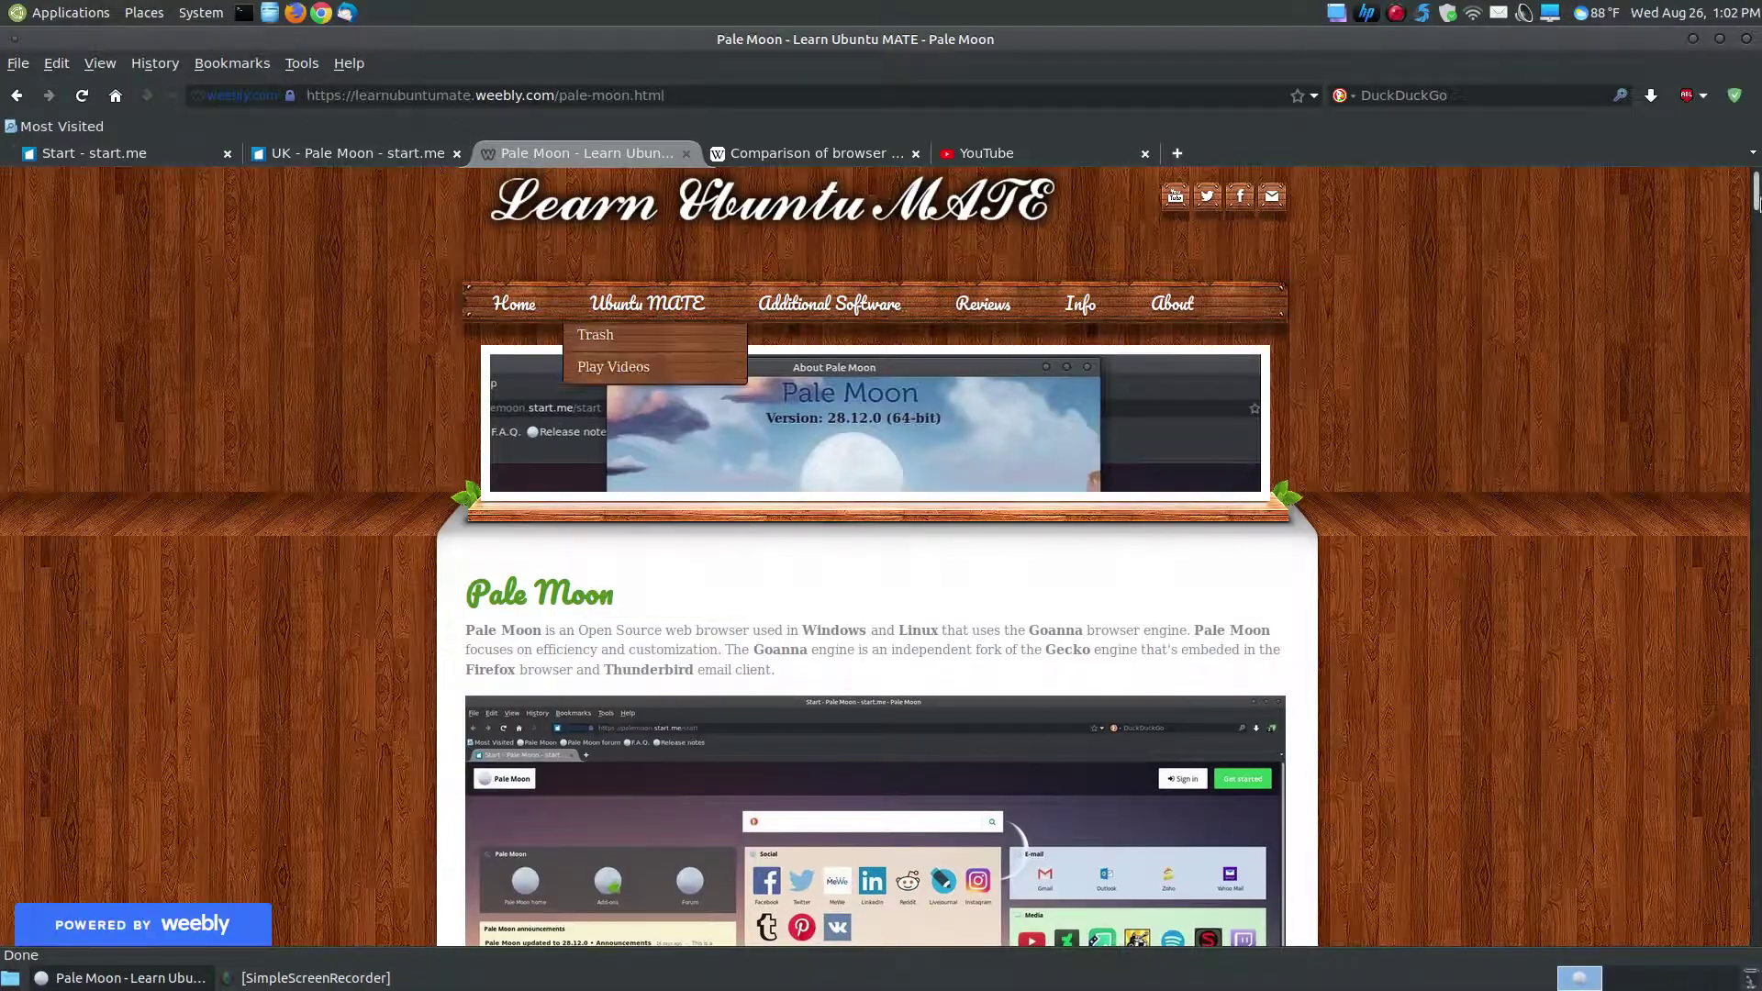
pyautogui.moveTo(1757, 192); pyautogui.dragTo(1757, 341)
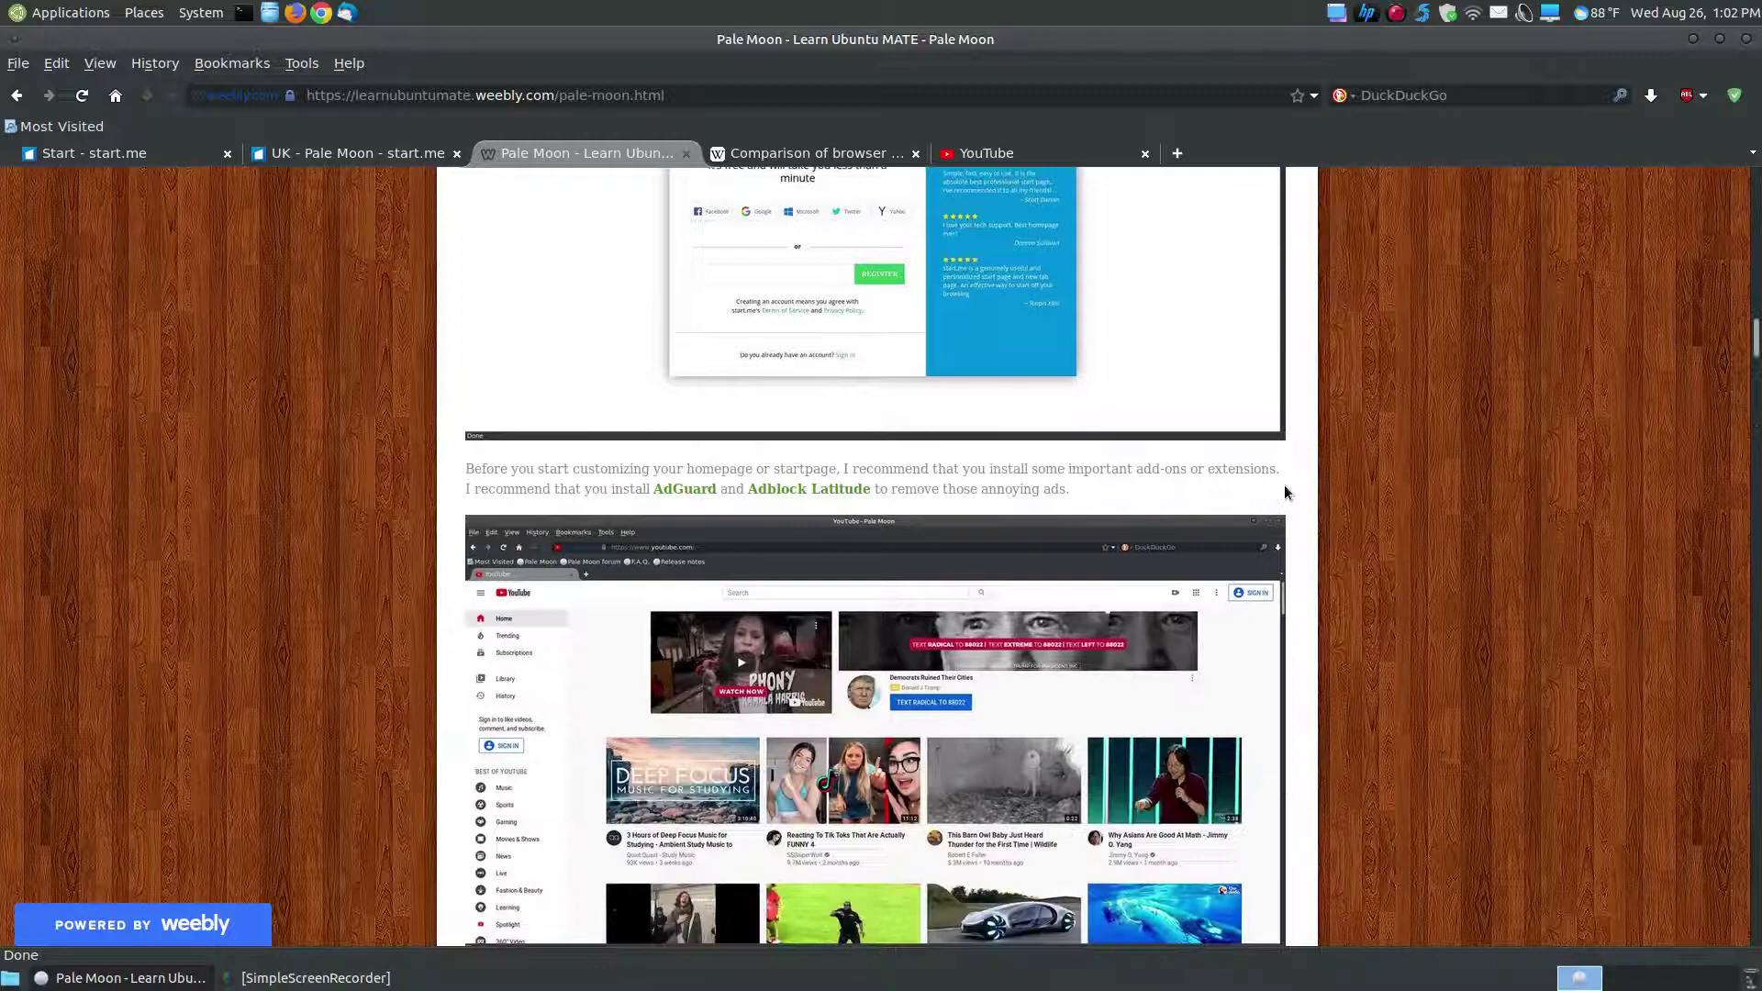
pyautogui.scroll(-5, 1285, 493)
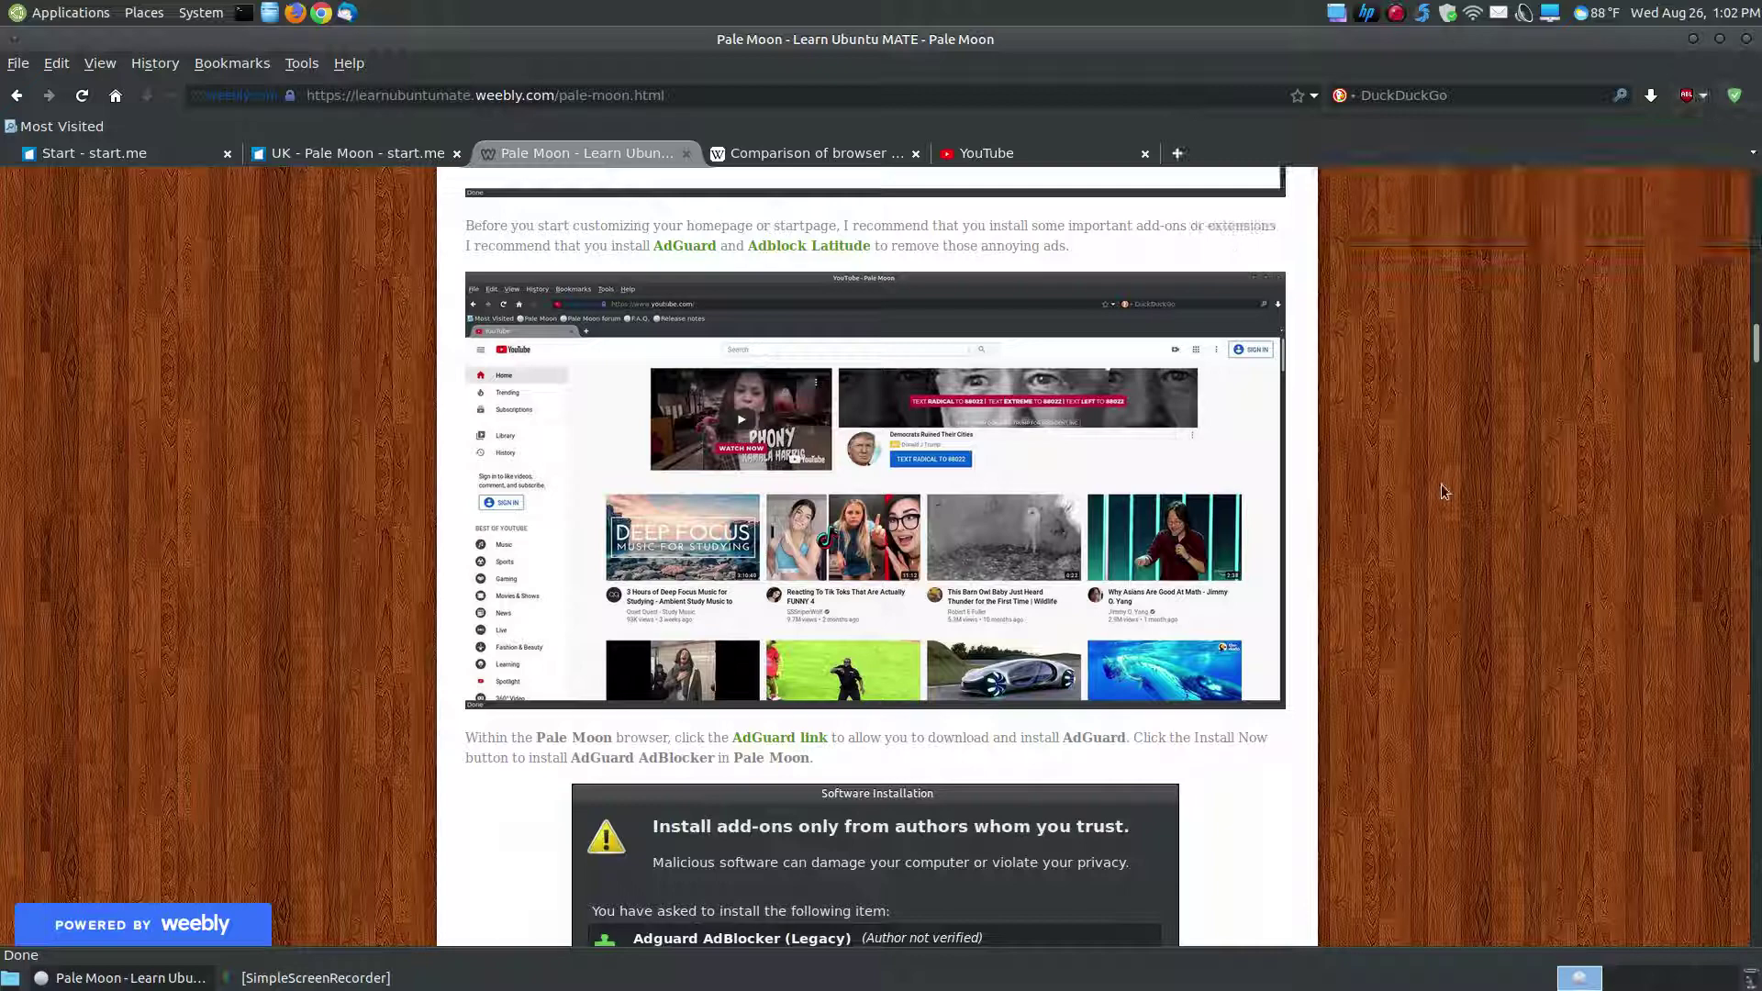
pyautogui.scroll(-3, 1494, 503)
pyautogui.scroll(2, 1495, 503)
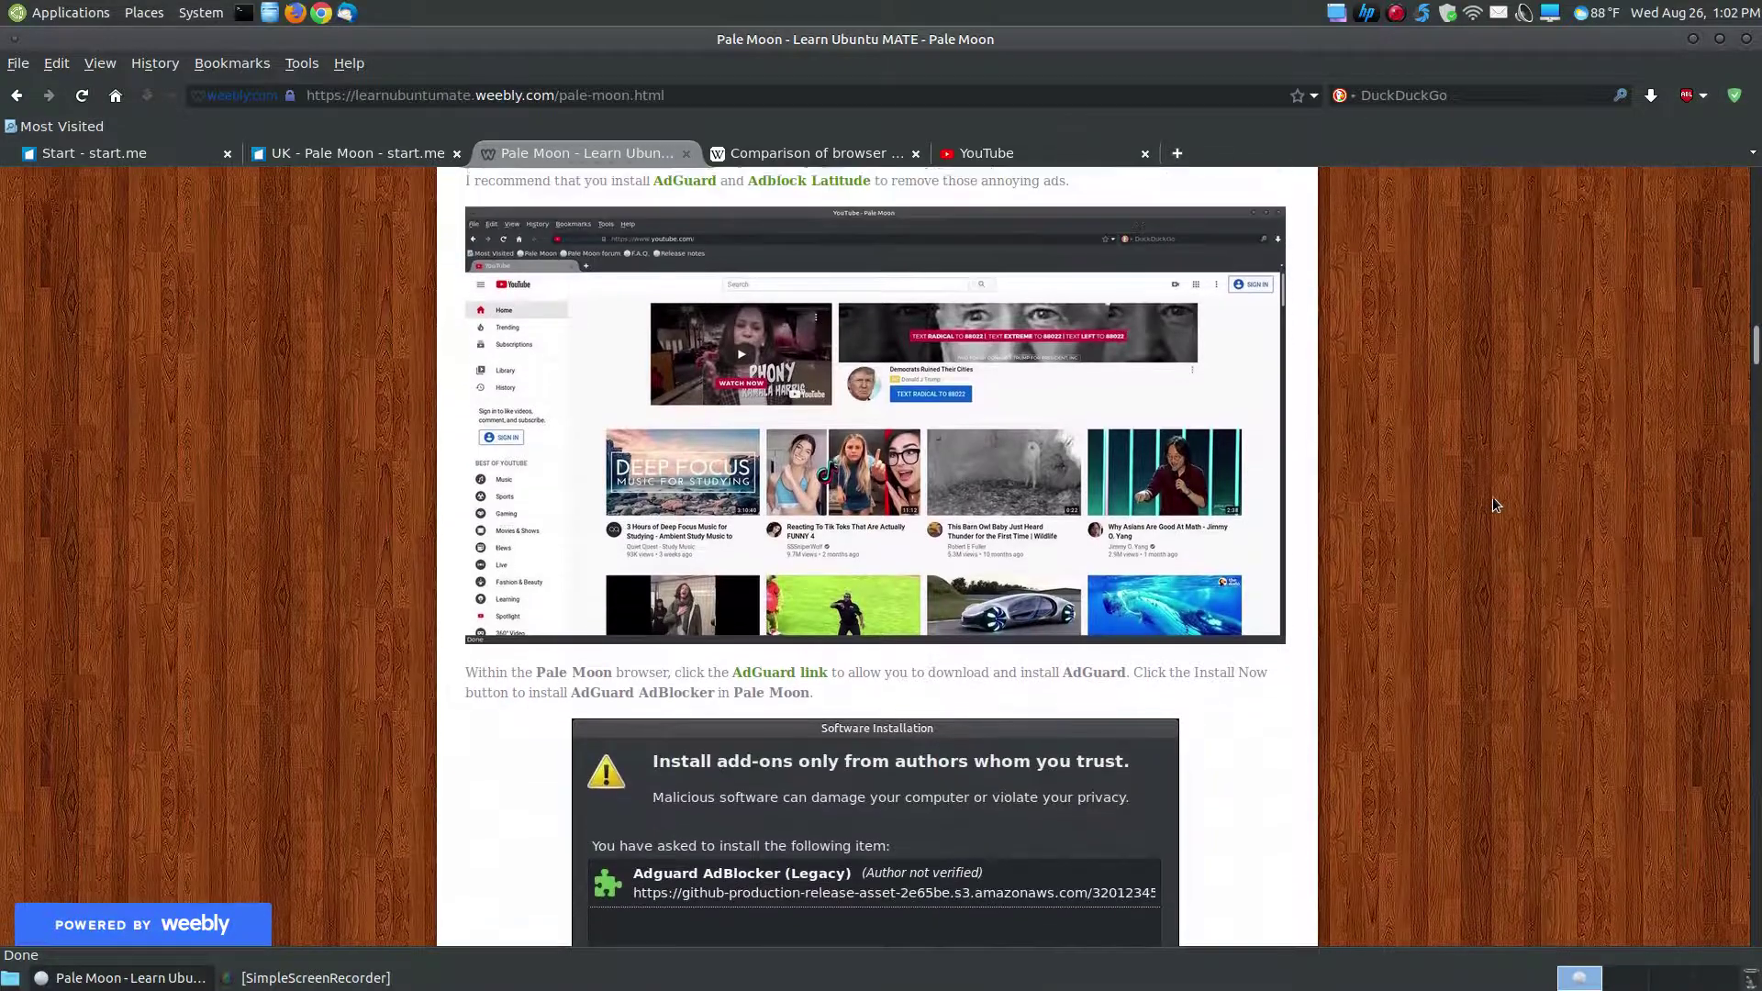
pyautogui.scroll(1, 1495, 503)
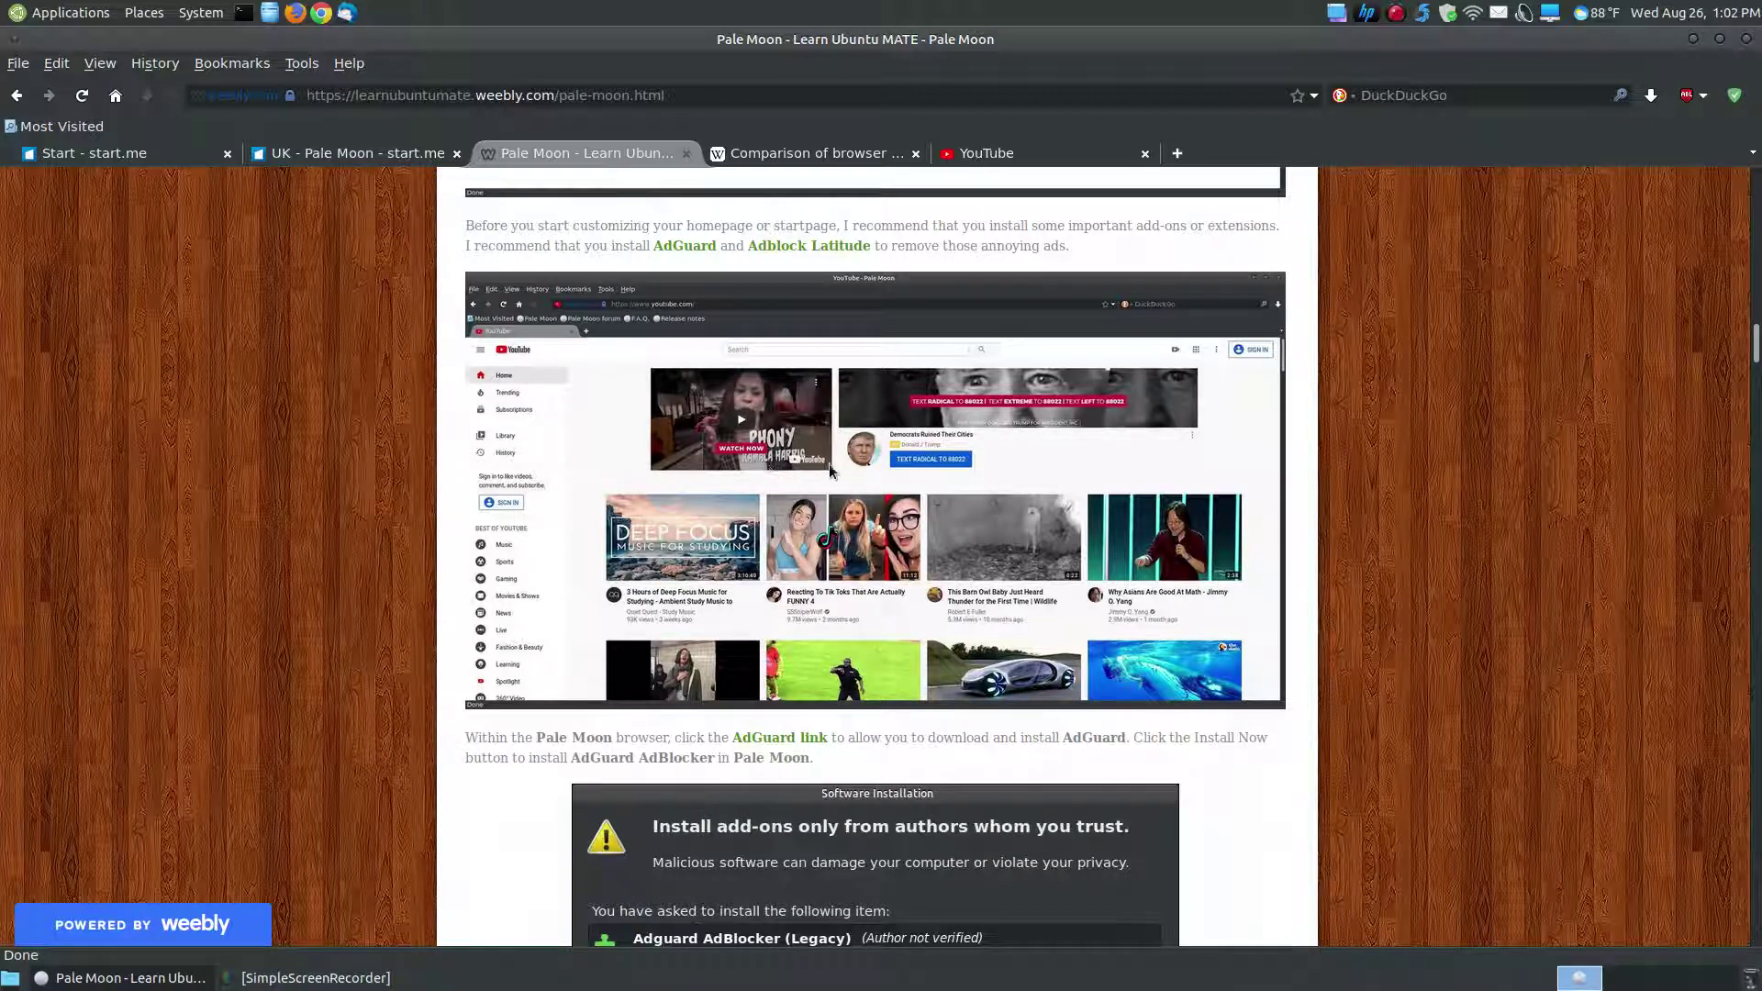
# Step: Glance at the YouTube home page, then switch back to the tutorial's AdGuard section
pyautogui.click(988, 149)
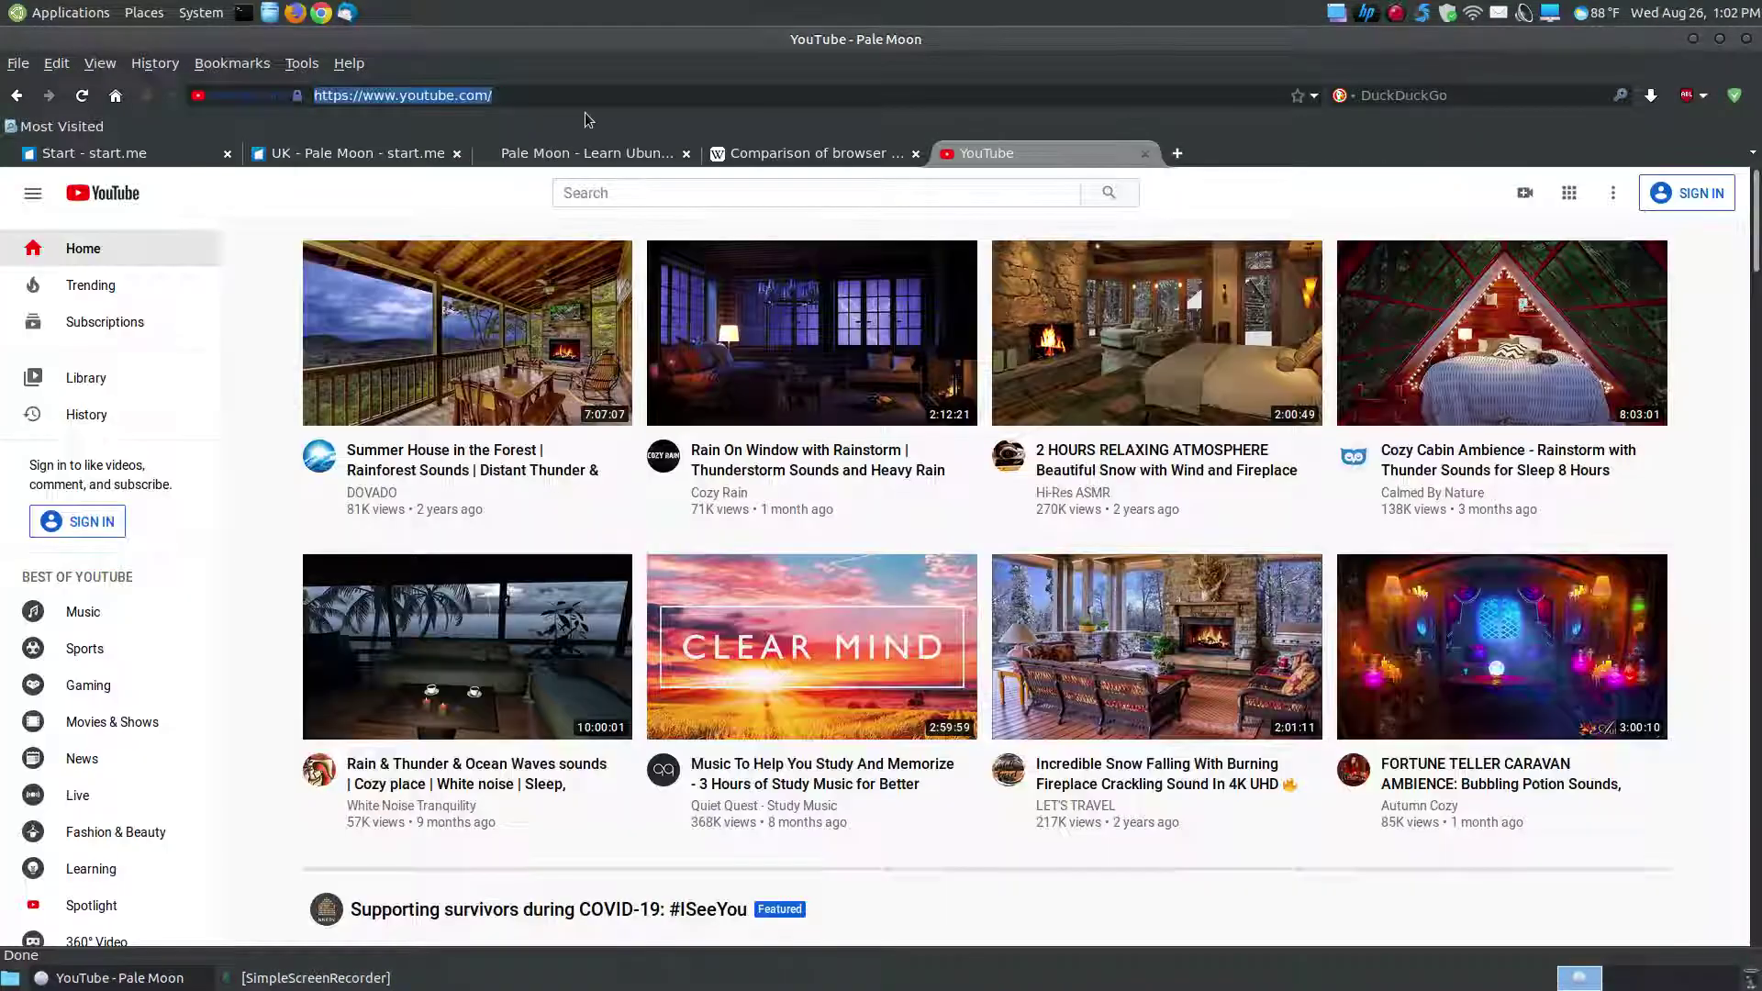
pyautogui.scroll(-10, 1759, 367)
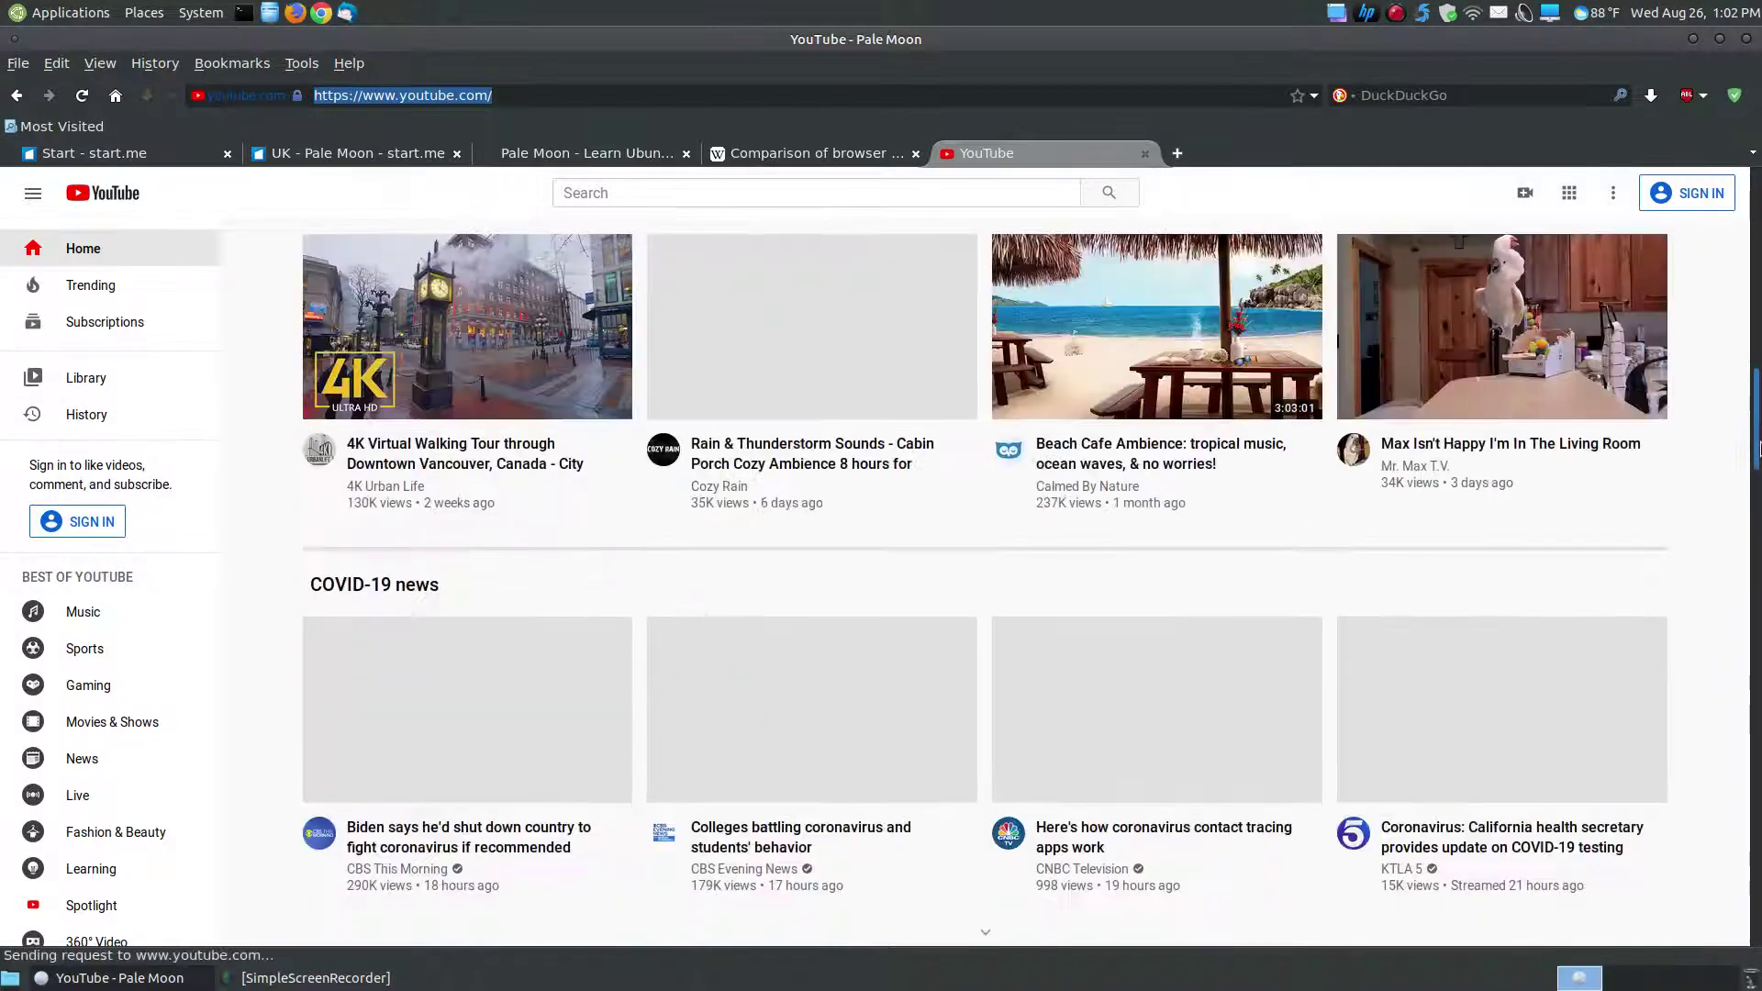
pyautogui.scroll(10, 1759, 449)
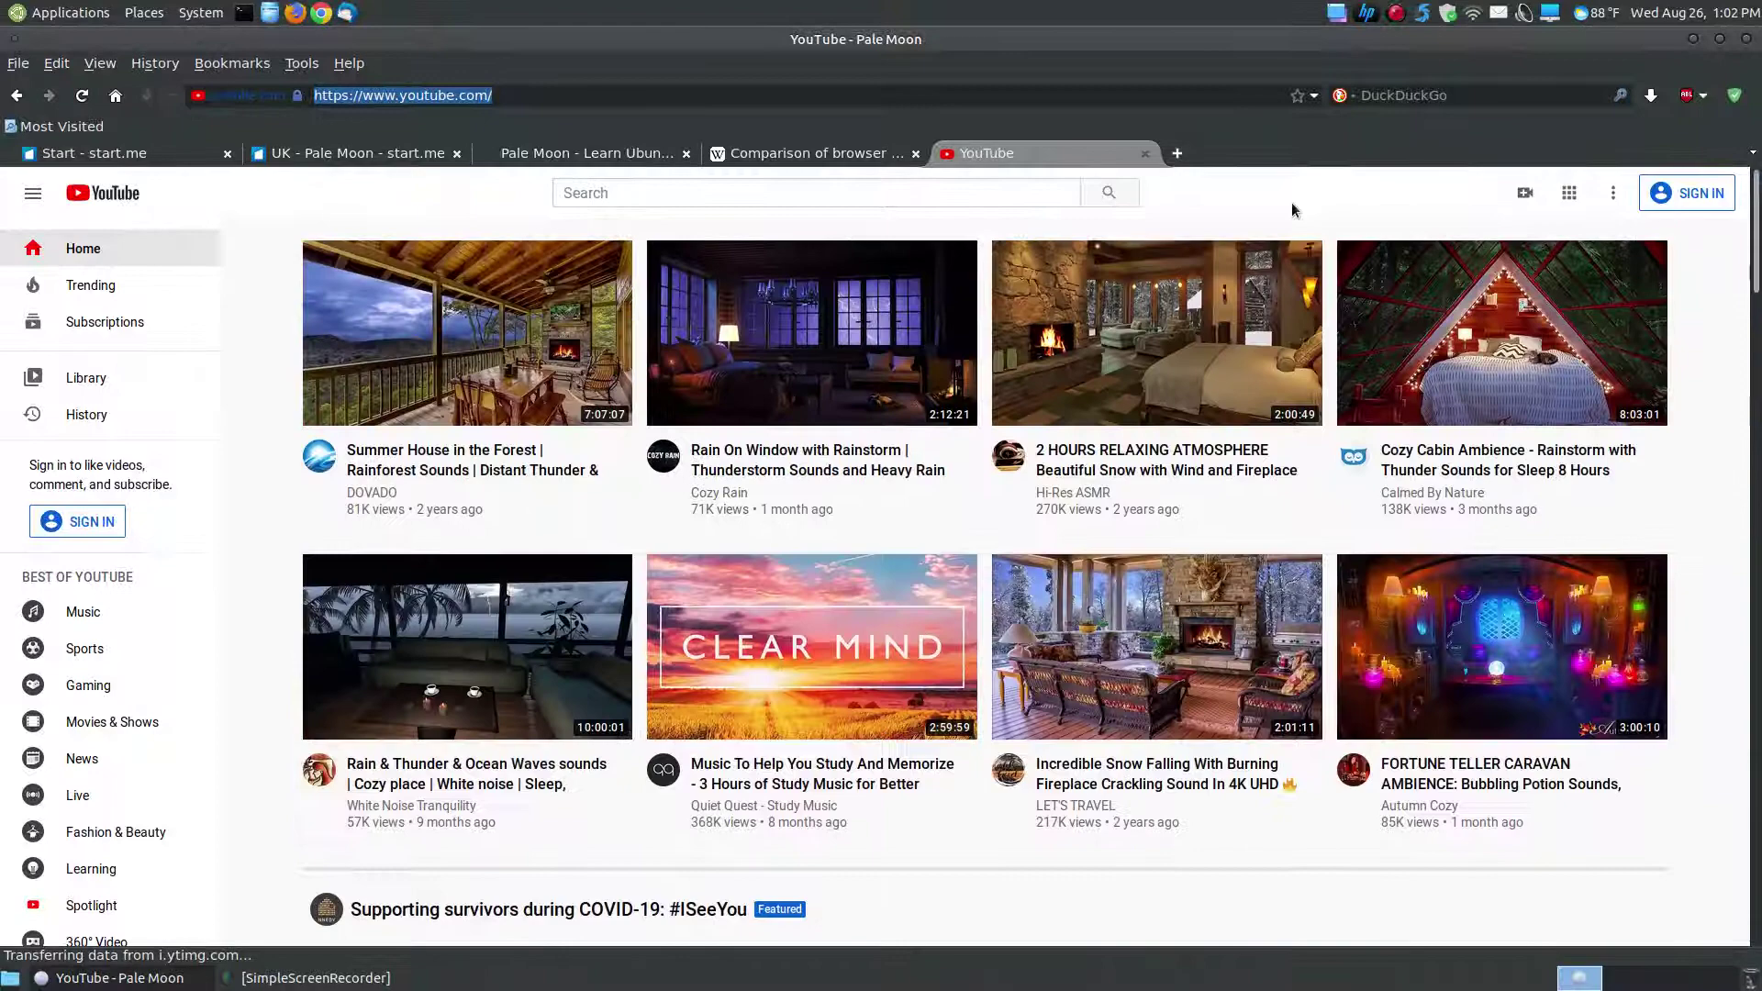
pyautogui.click(659, 152)
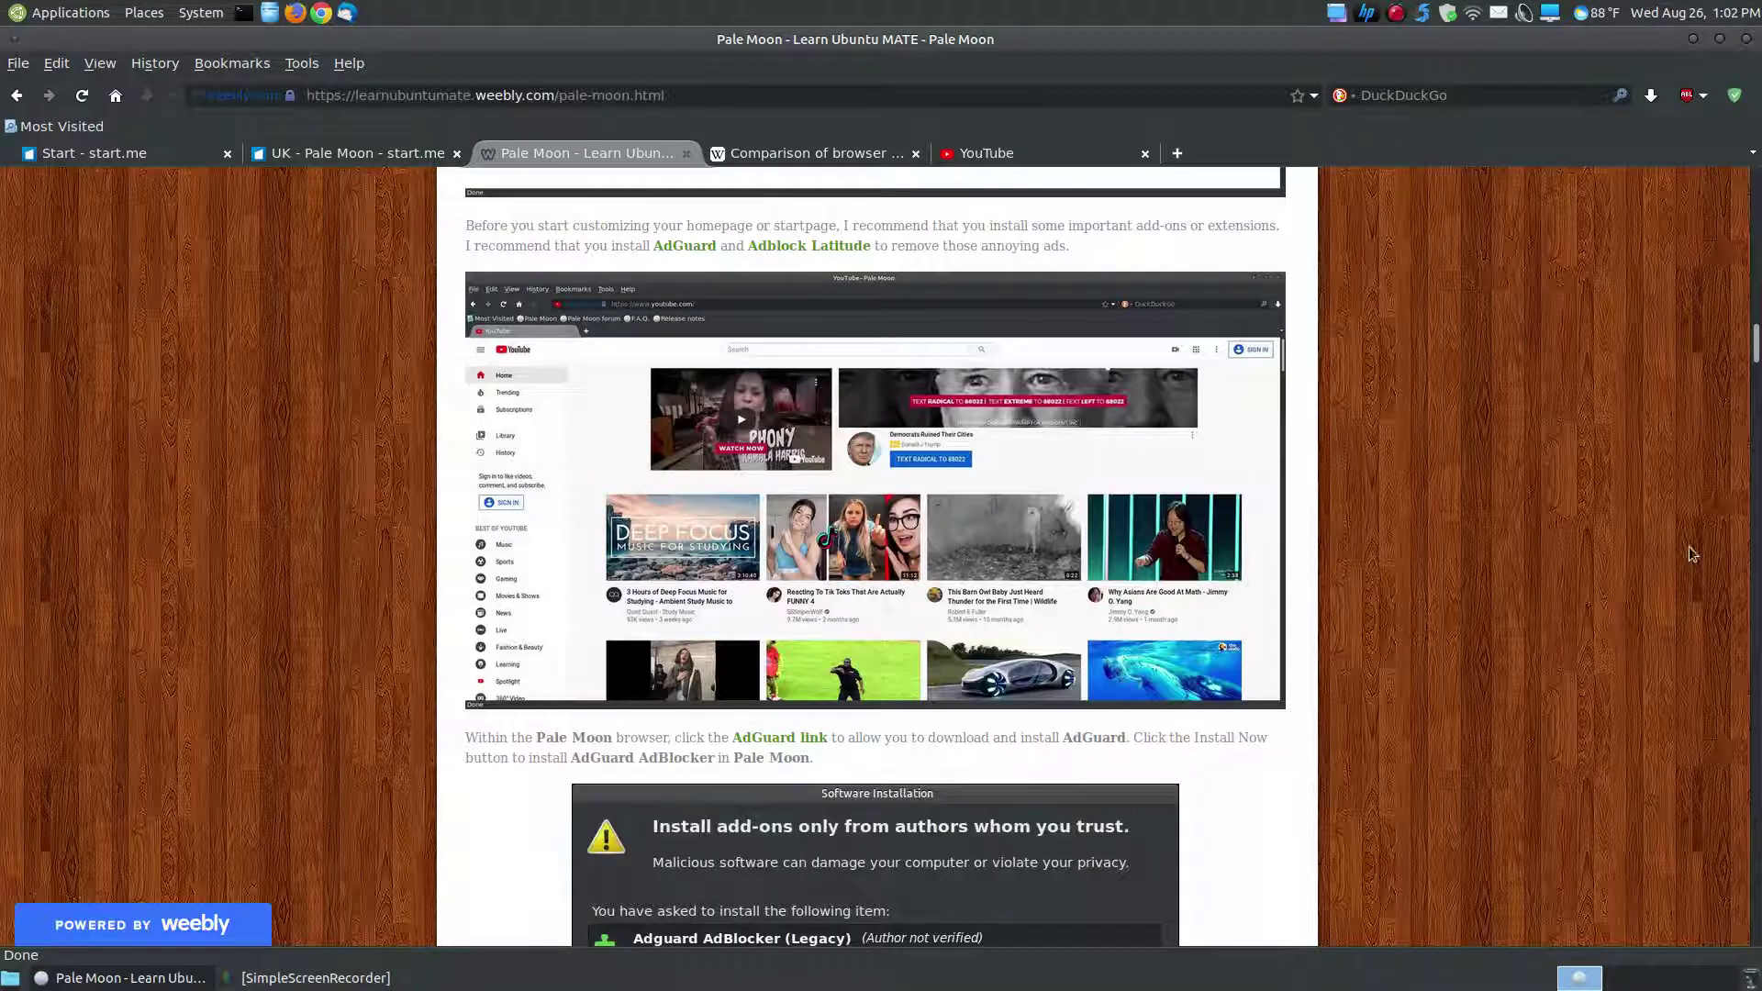
pyautogui.scroll(-8, 1643, 608)
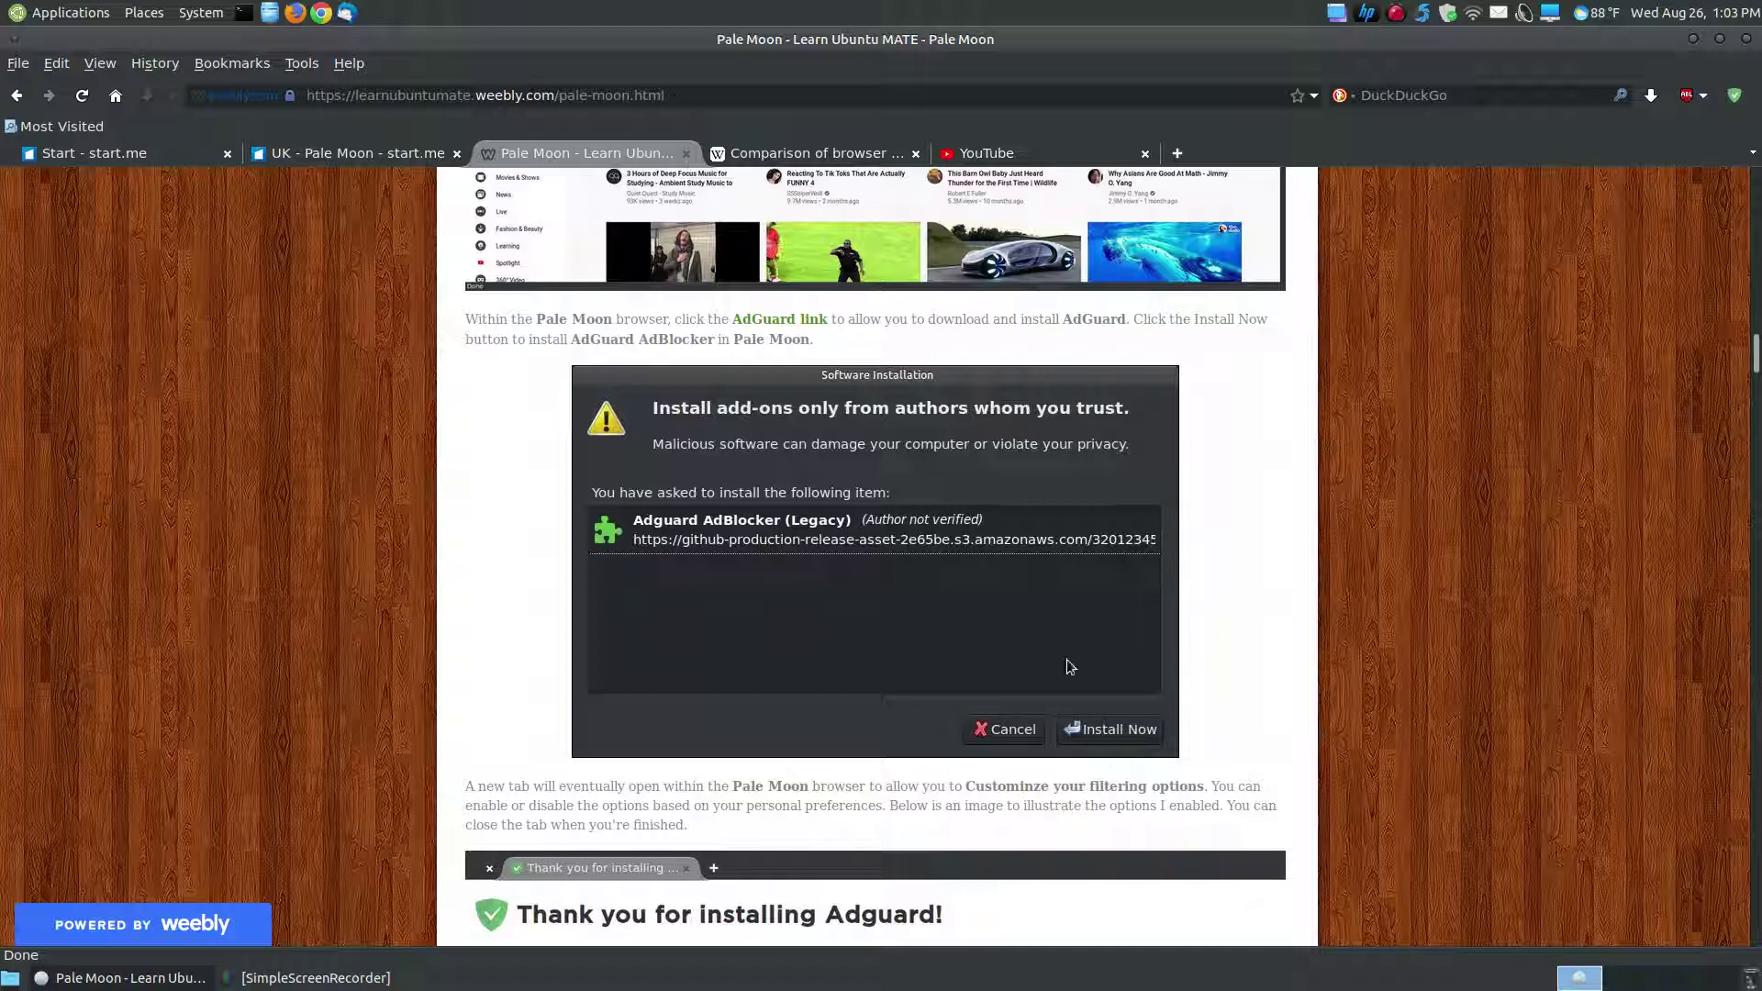
pyautogui.scroll(-8, 1227, 647)
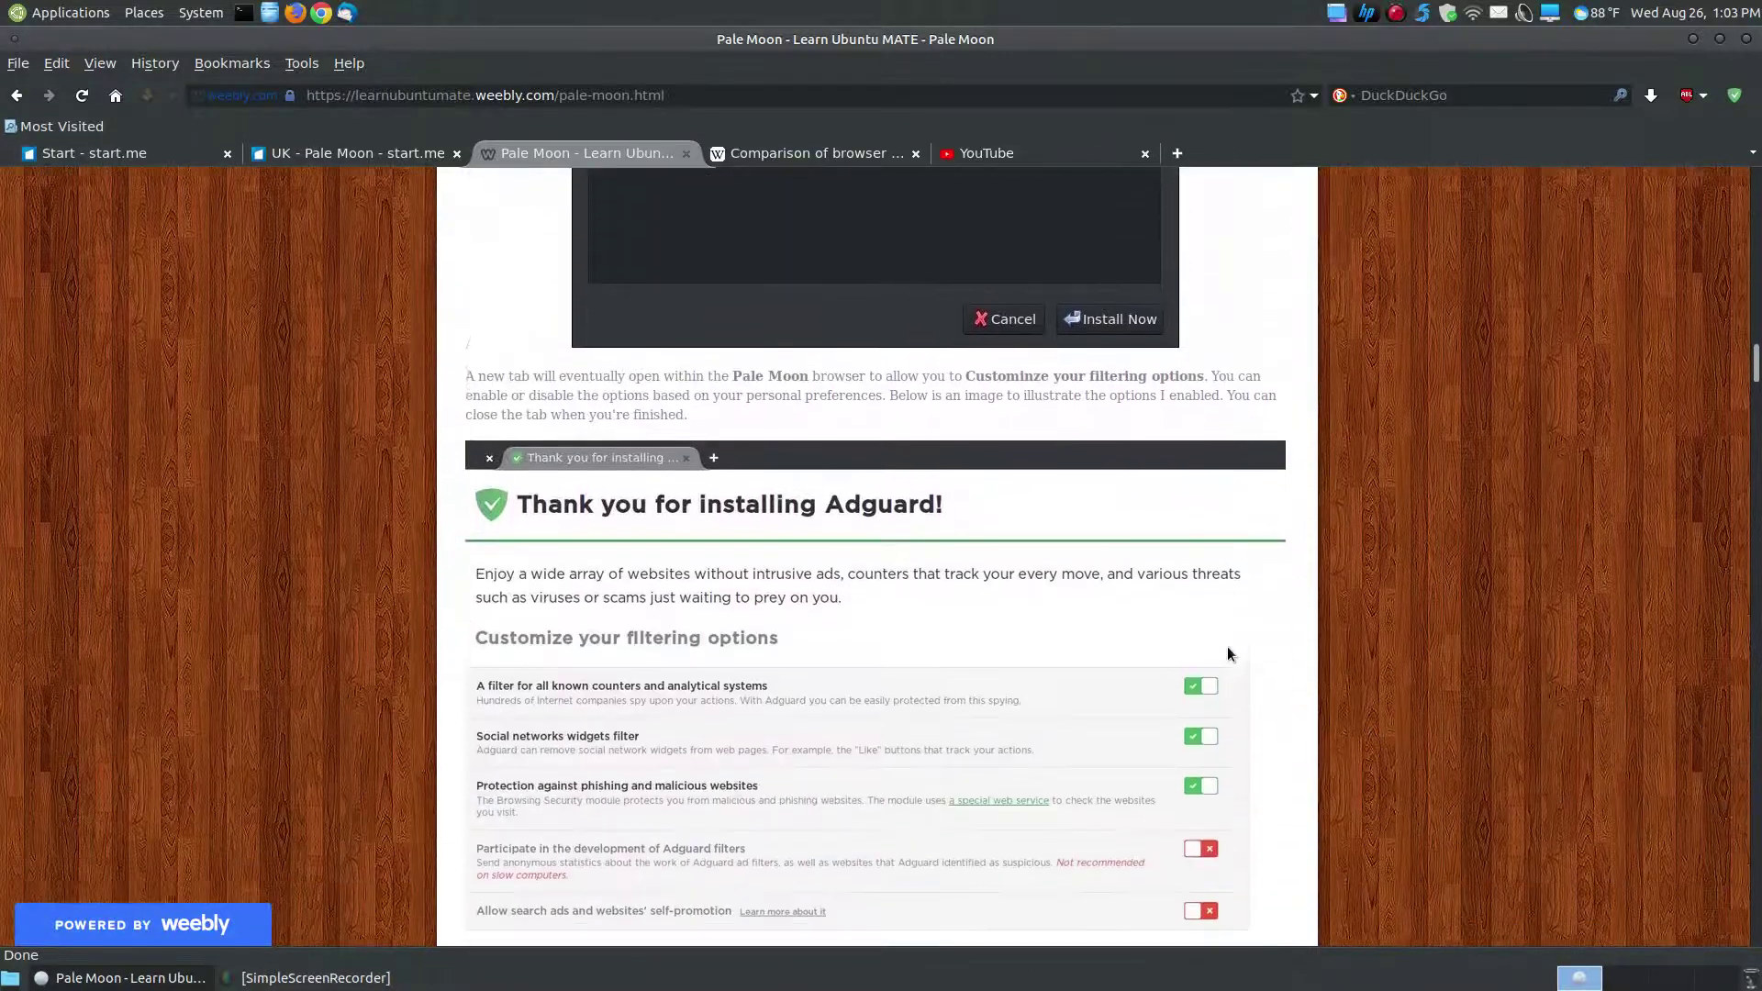
pyautogui.scroll(-3, 1226, 646)
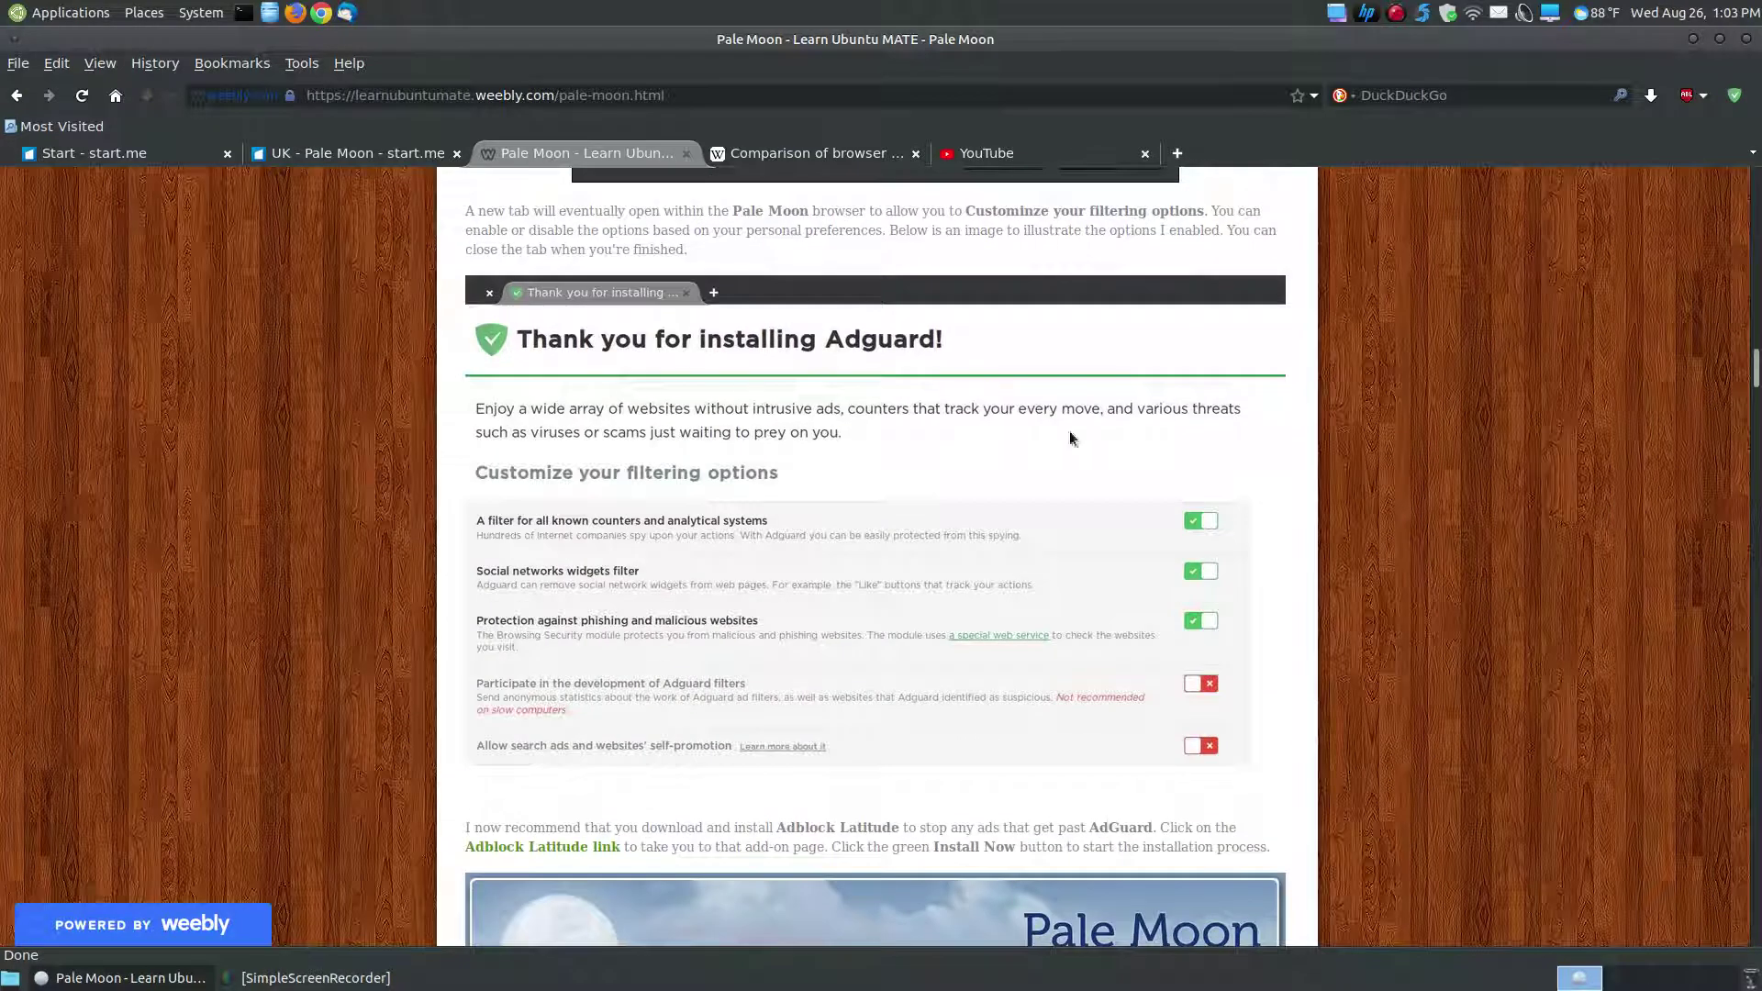
pyautogui.scroll(-10, 1518, 678)
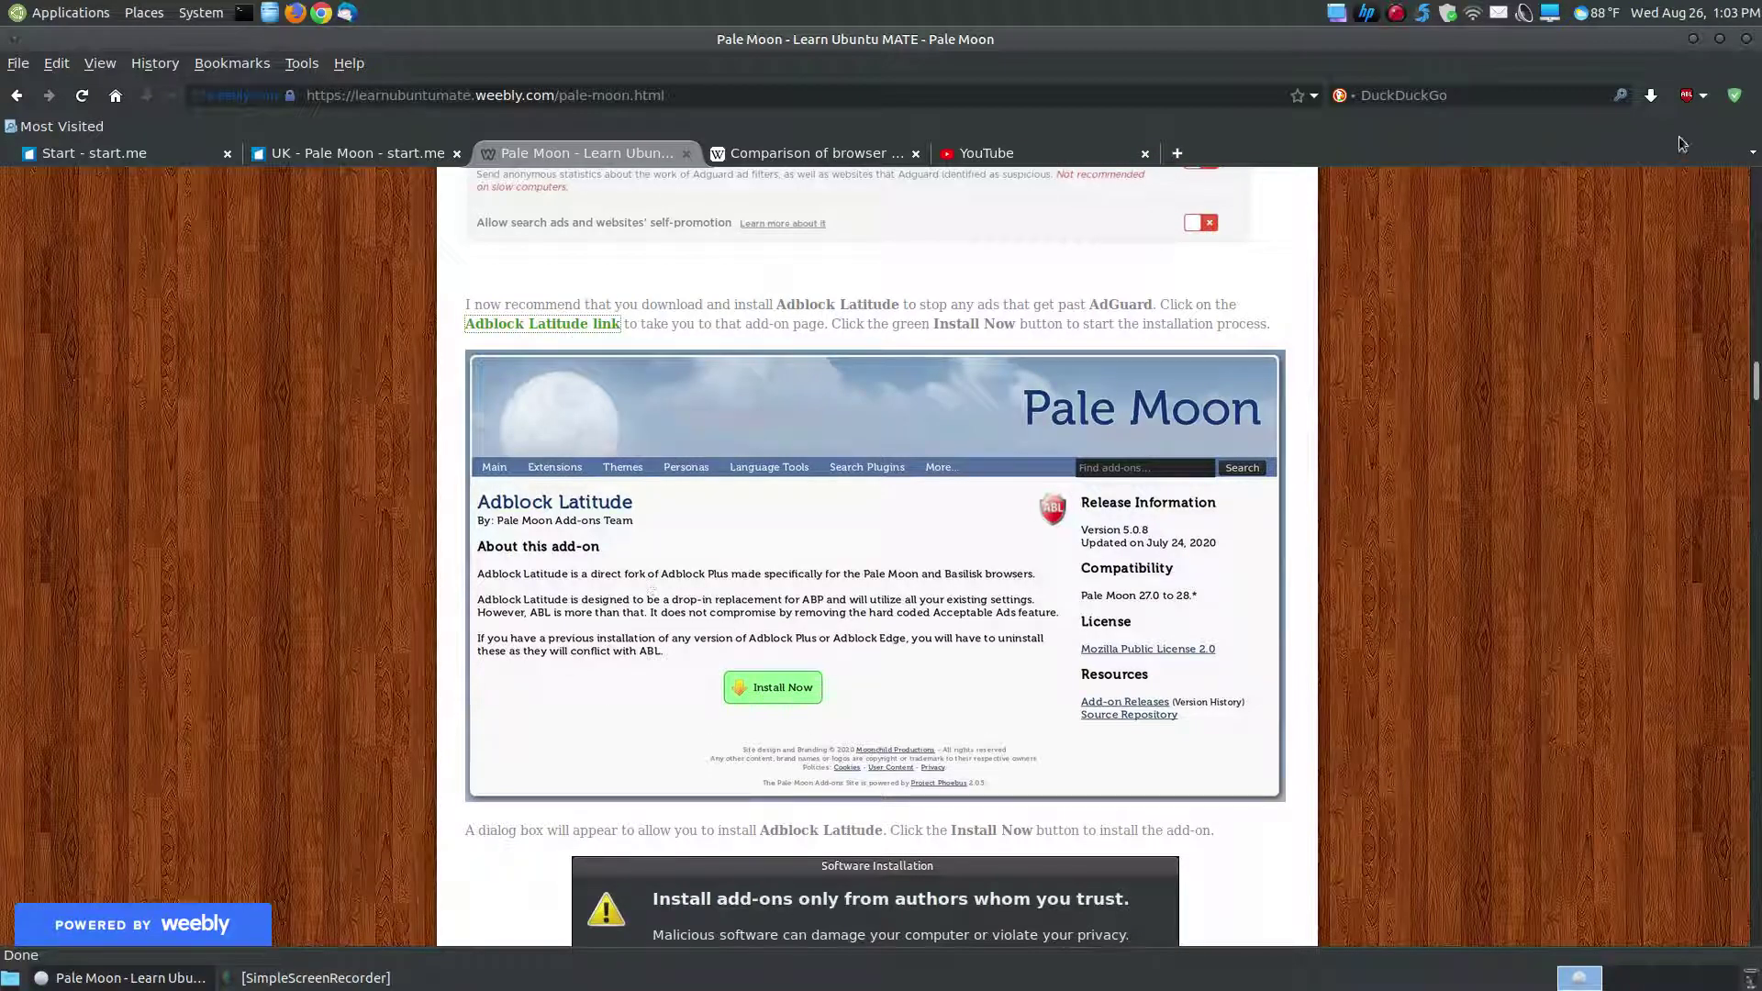
pyautogui.moveTo(1689, 97)
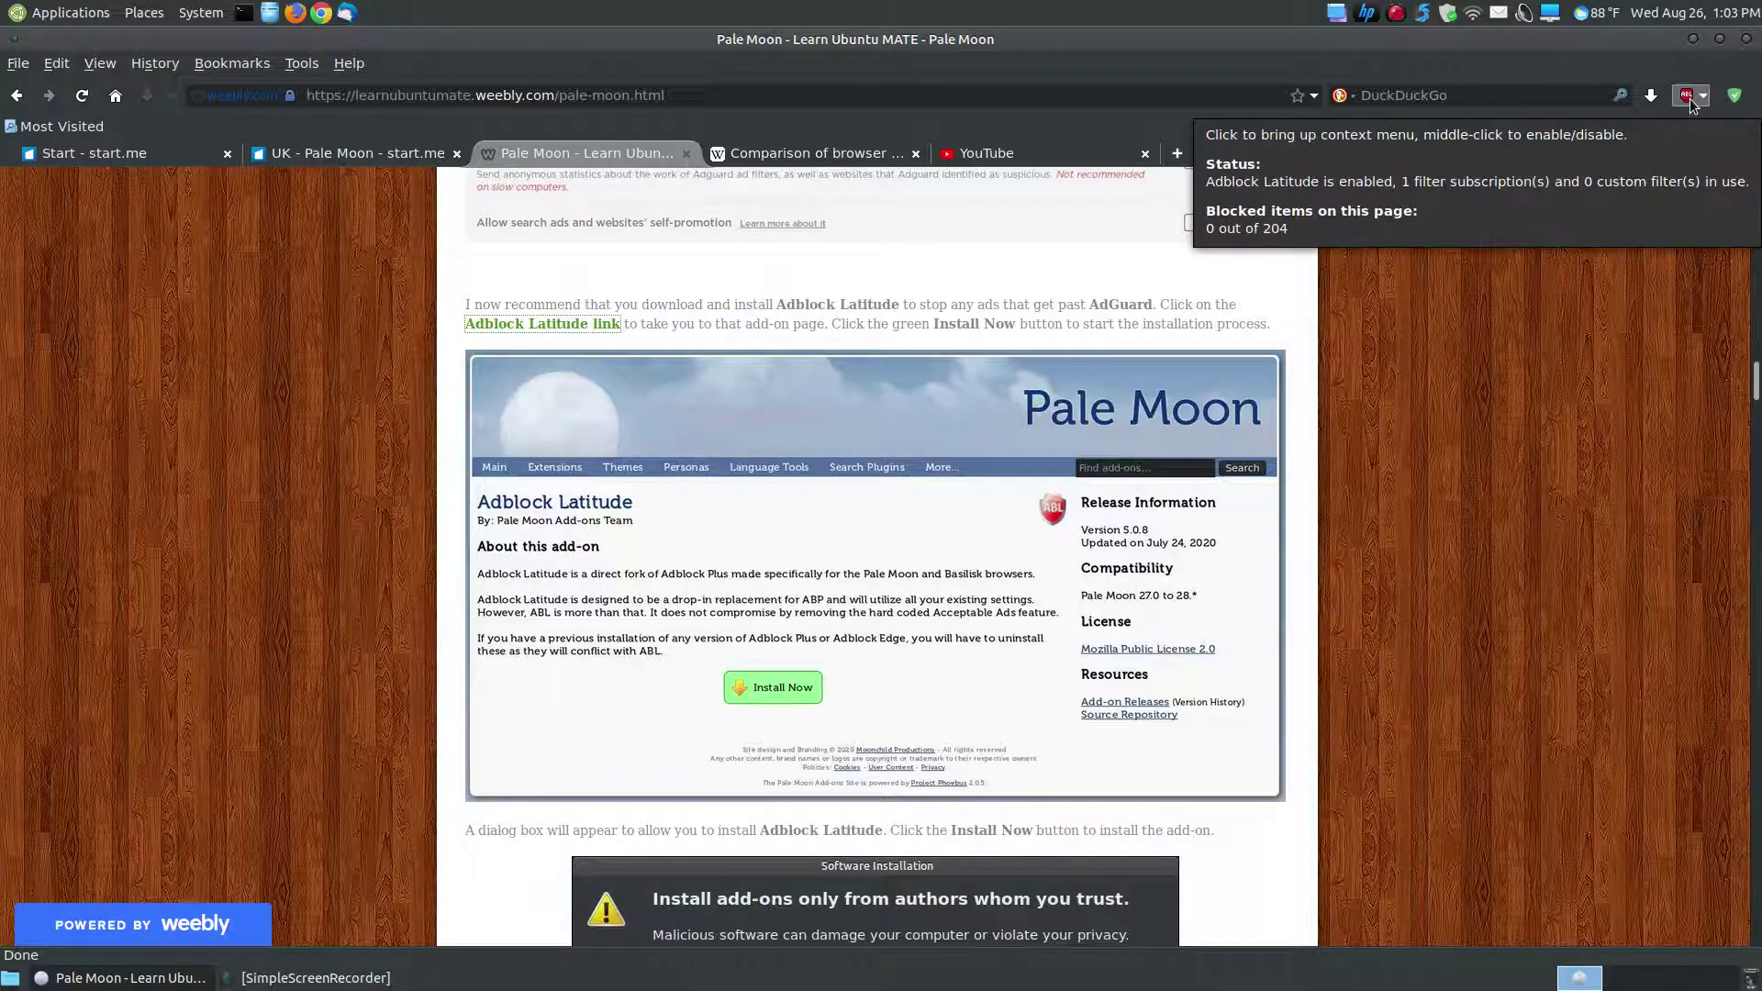
pyautogui.click(1457, 602)
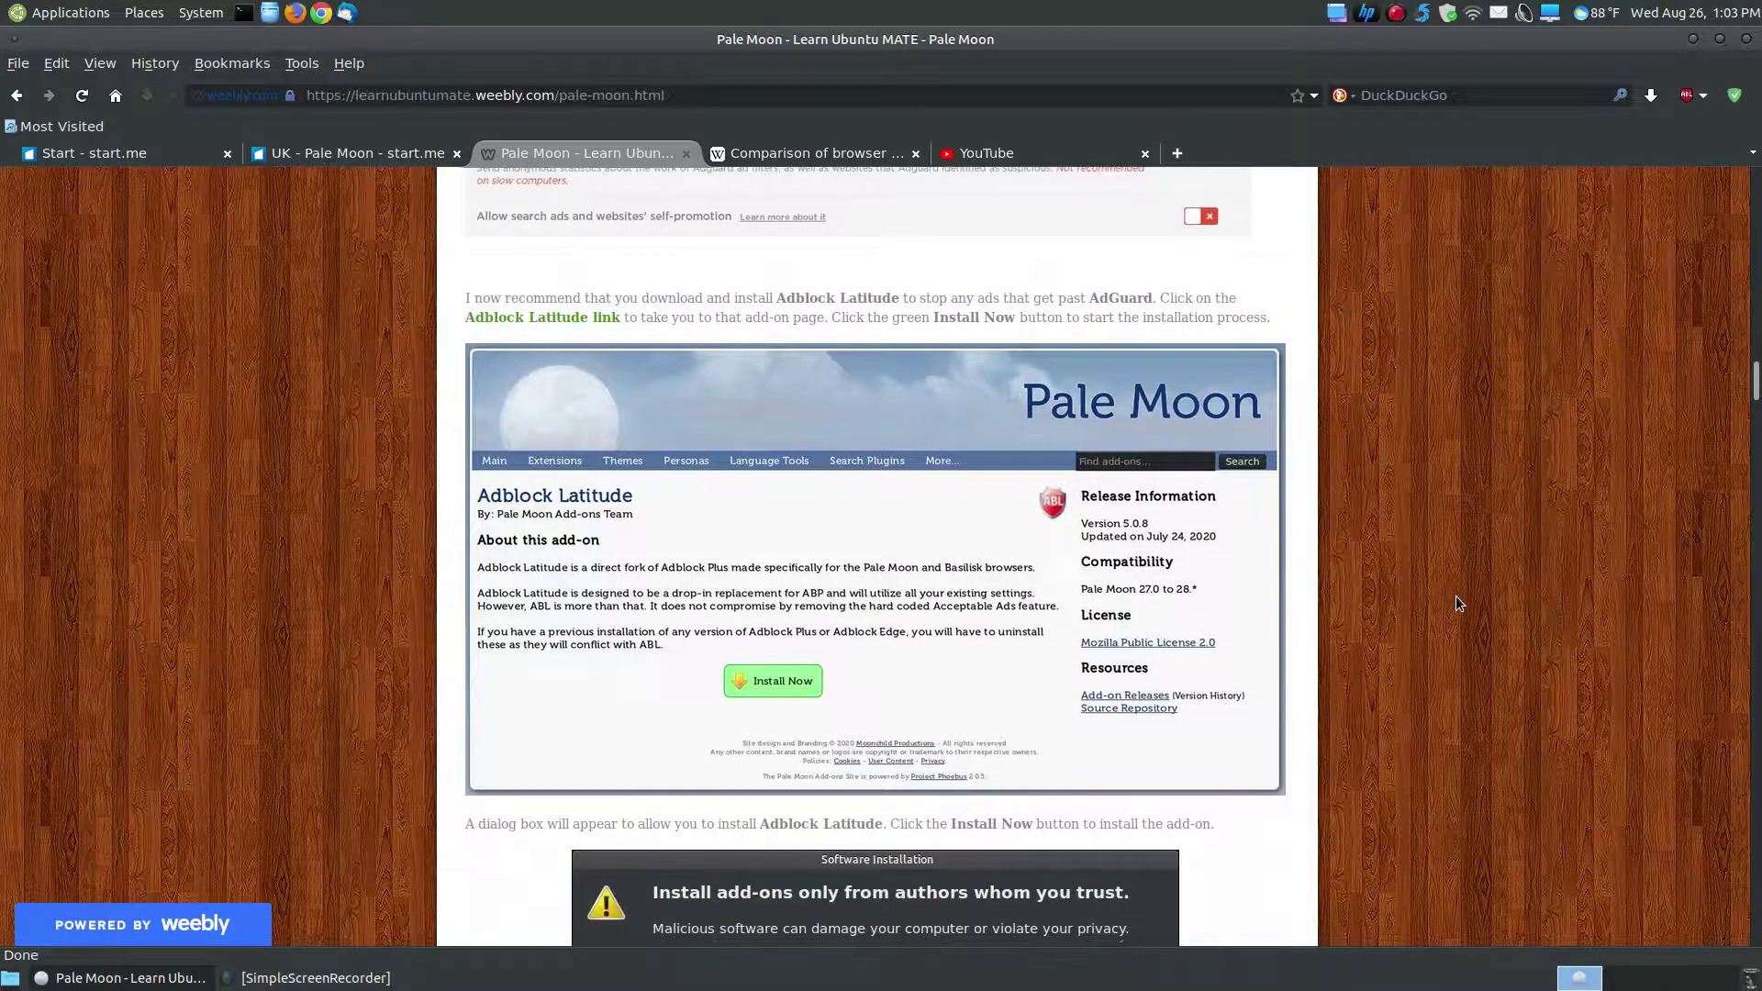
pyautogui.scroll(-6, 1456, 595)
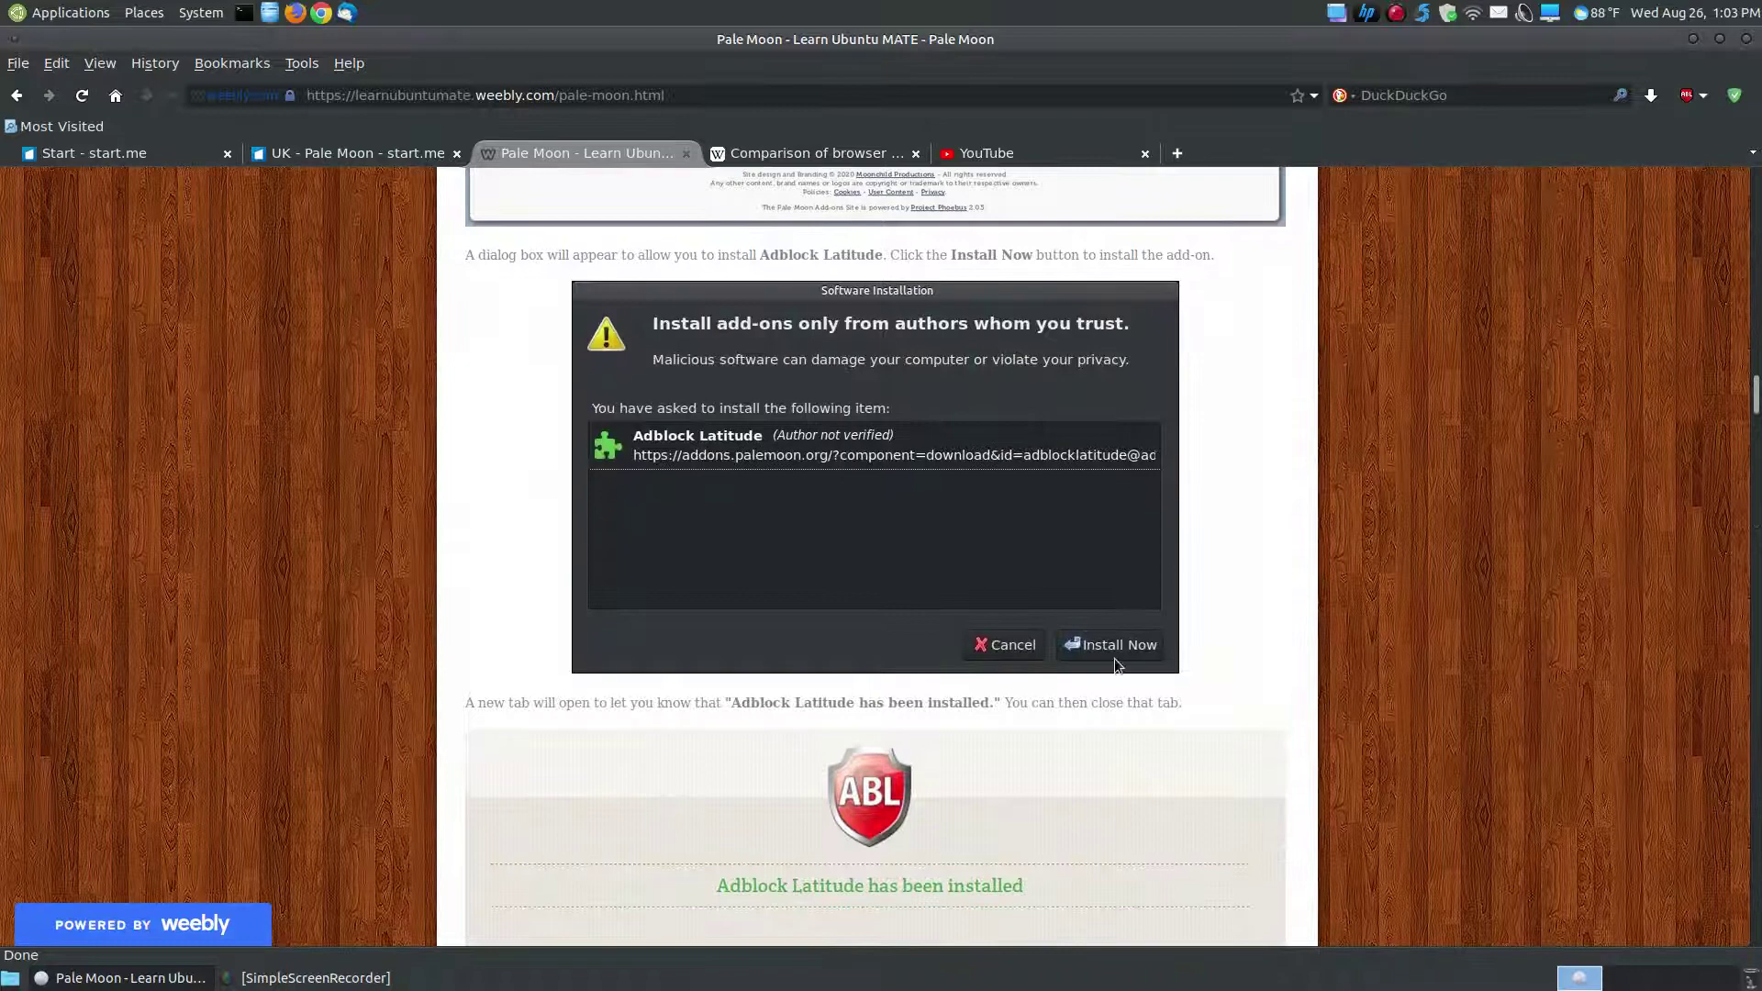
pyautogui.scroll(-3, 1466, 629)
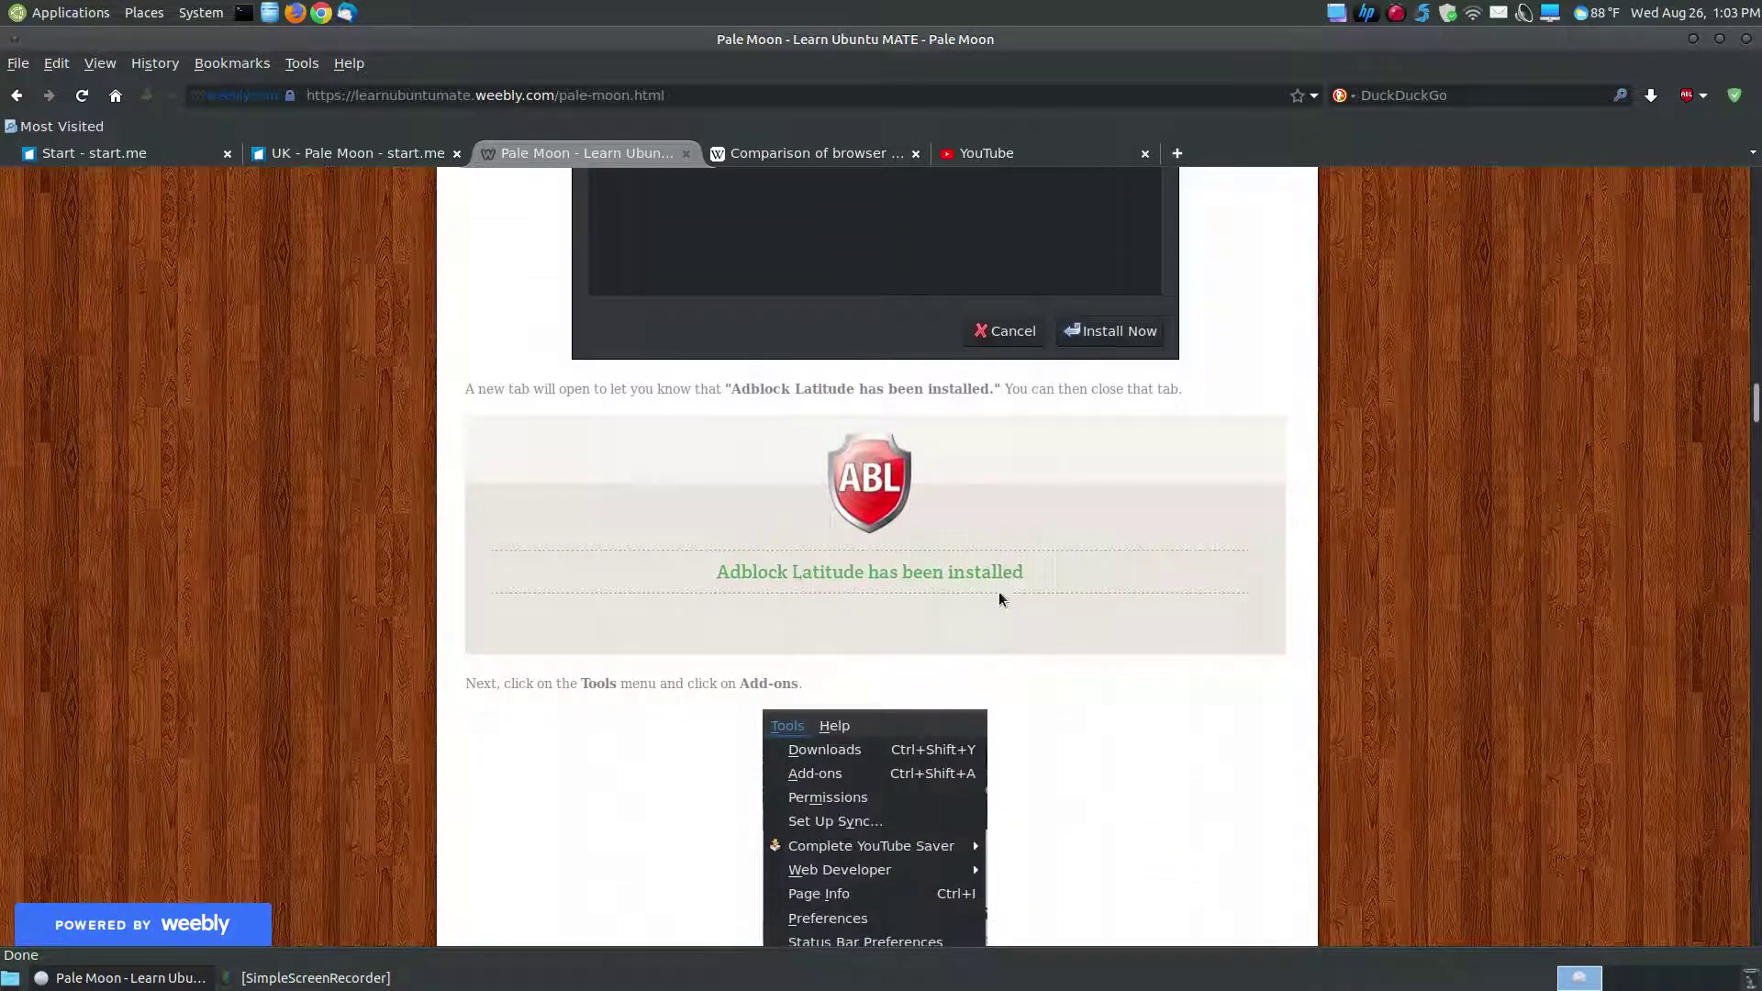
pyautogui.scroll(-2, 1109, 630)
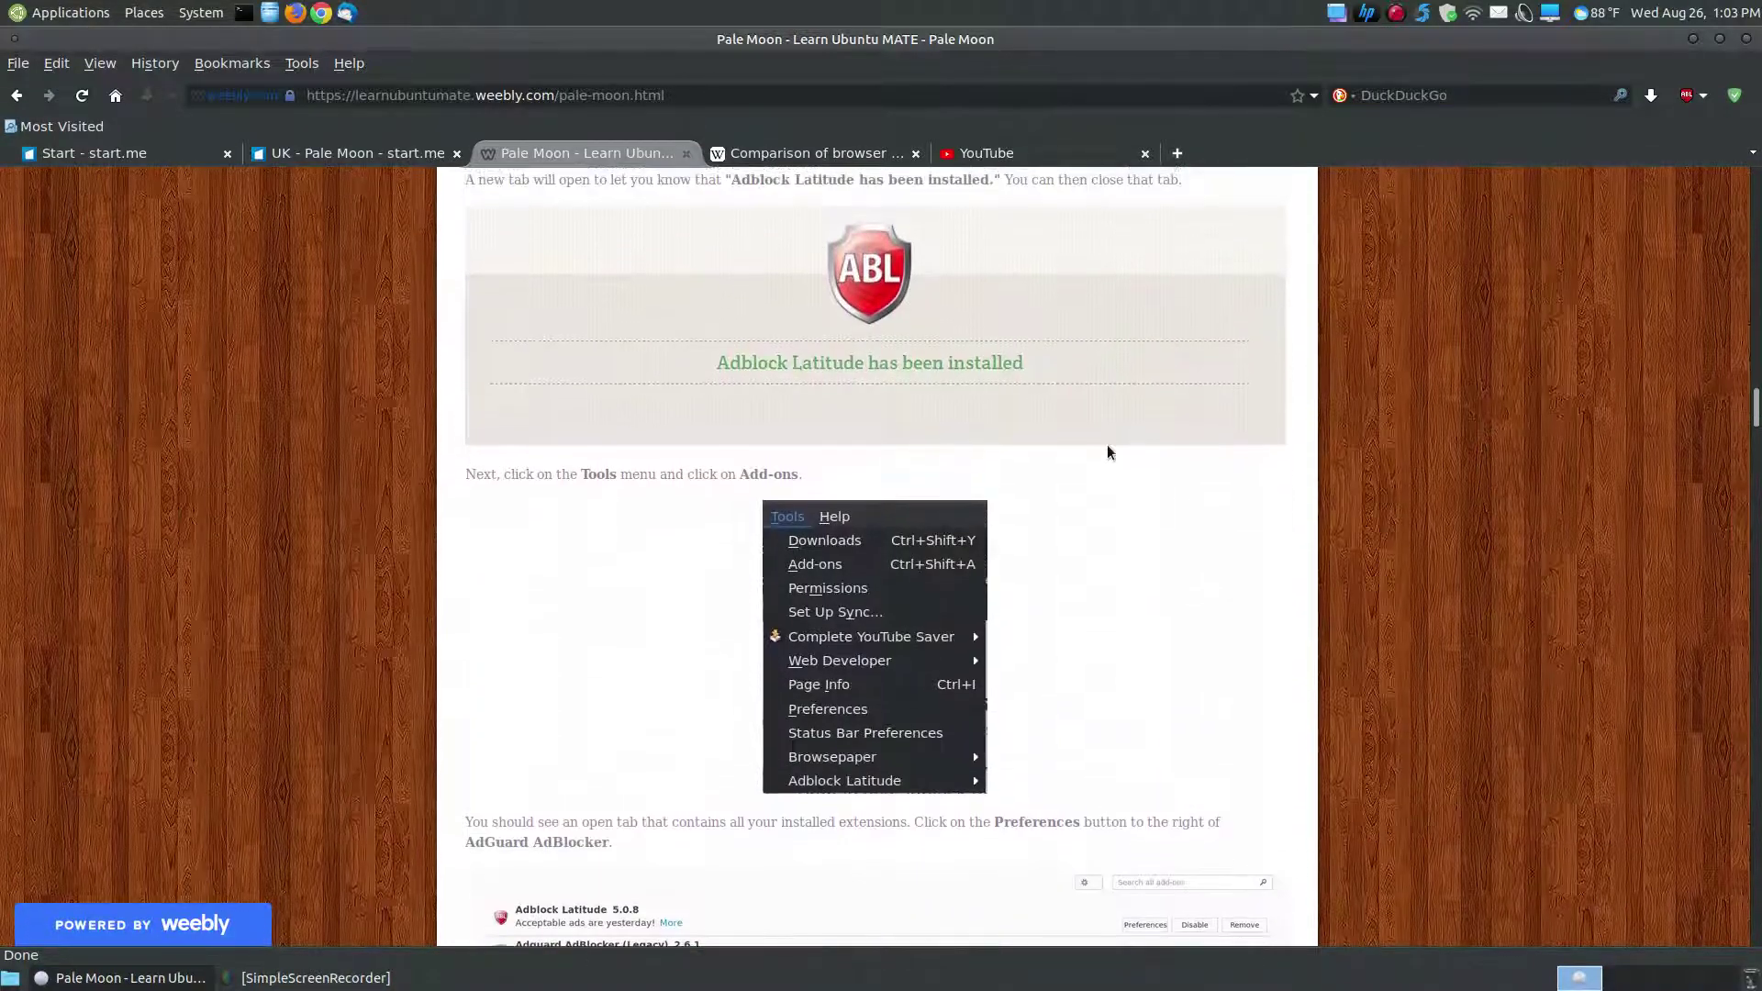
pyautogui.scroll(-2, 1076, 613)
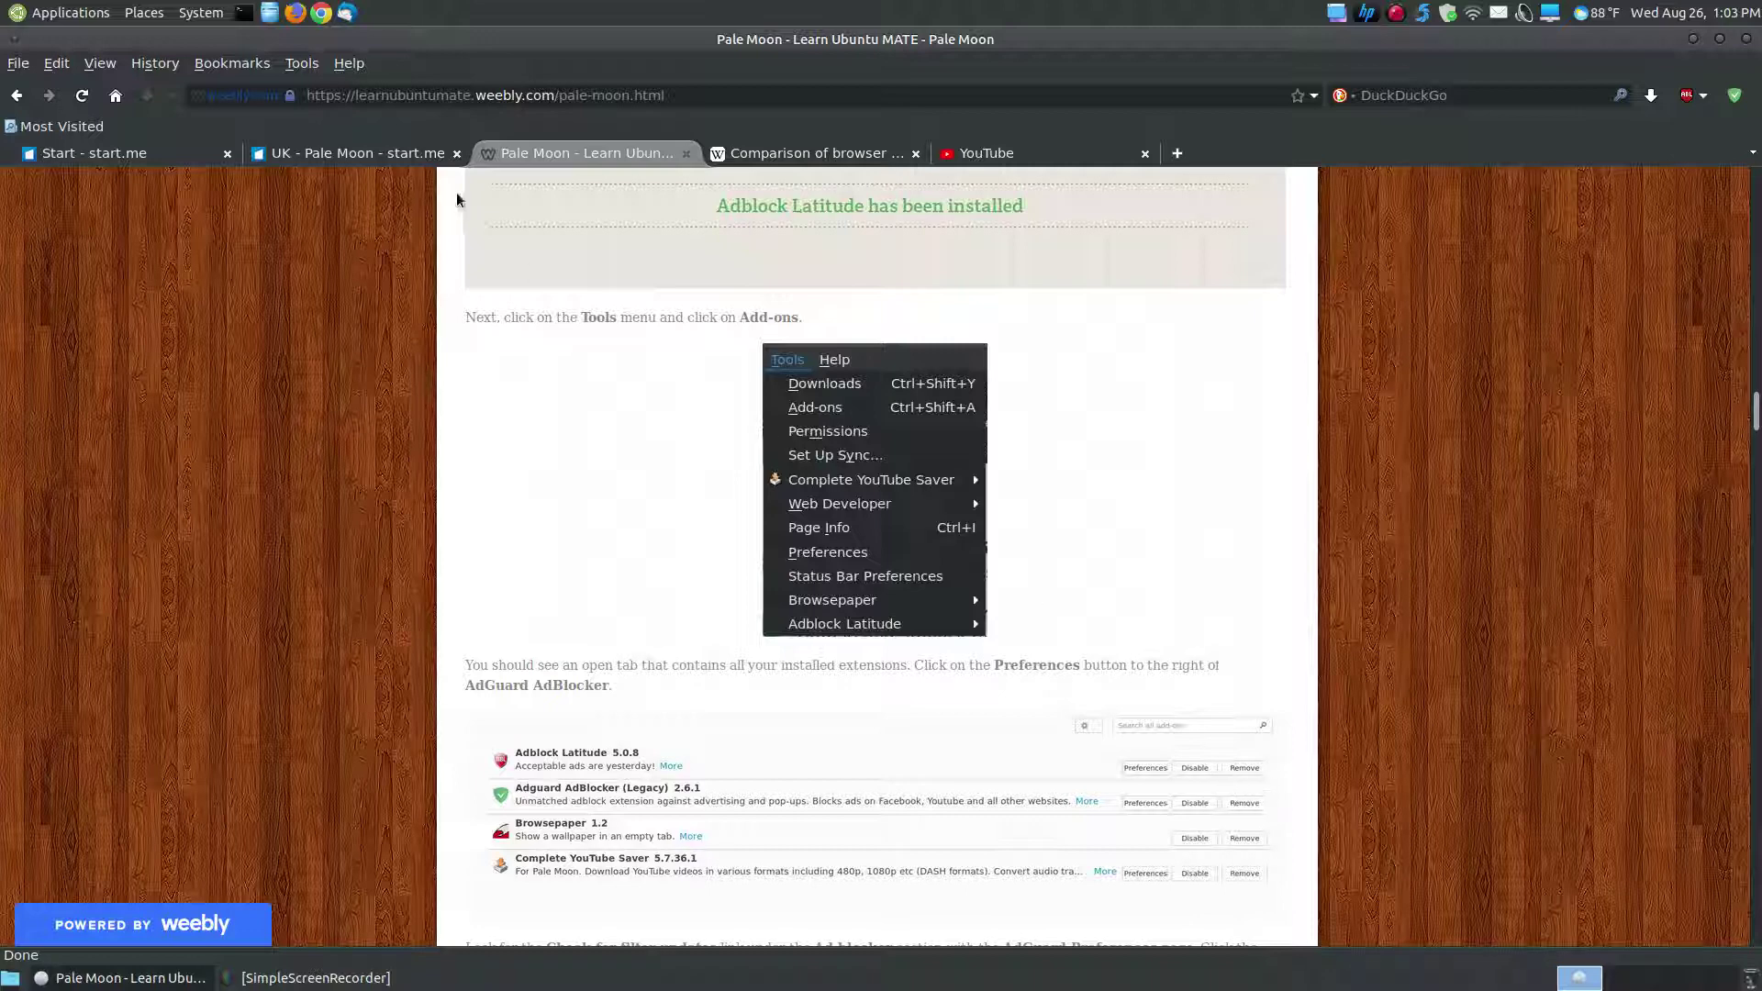
# Step: Open Tools > Add-ons and list installed extensions such as Adblock Latitude and Adguard AdBlocker
pyautogui.click(299, 63)
pyautogui.click(327, 110)
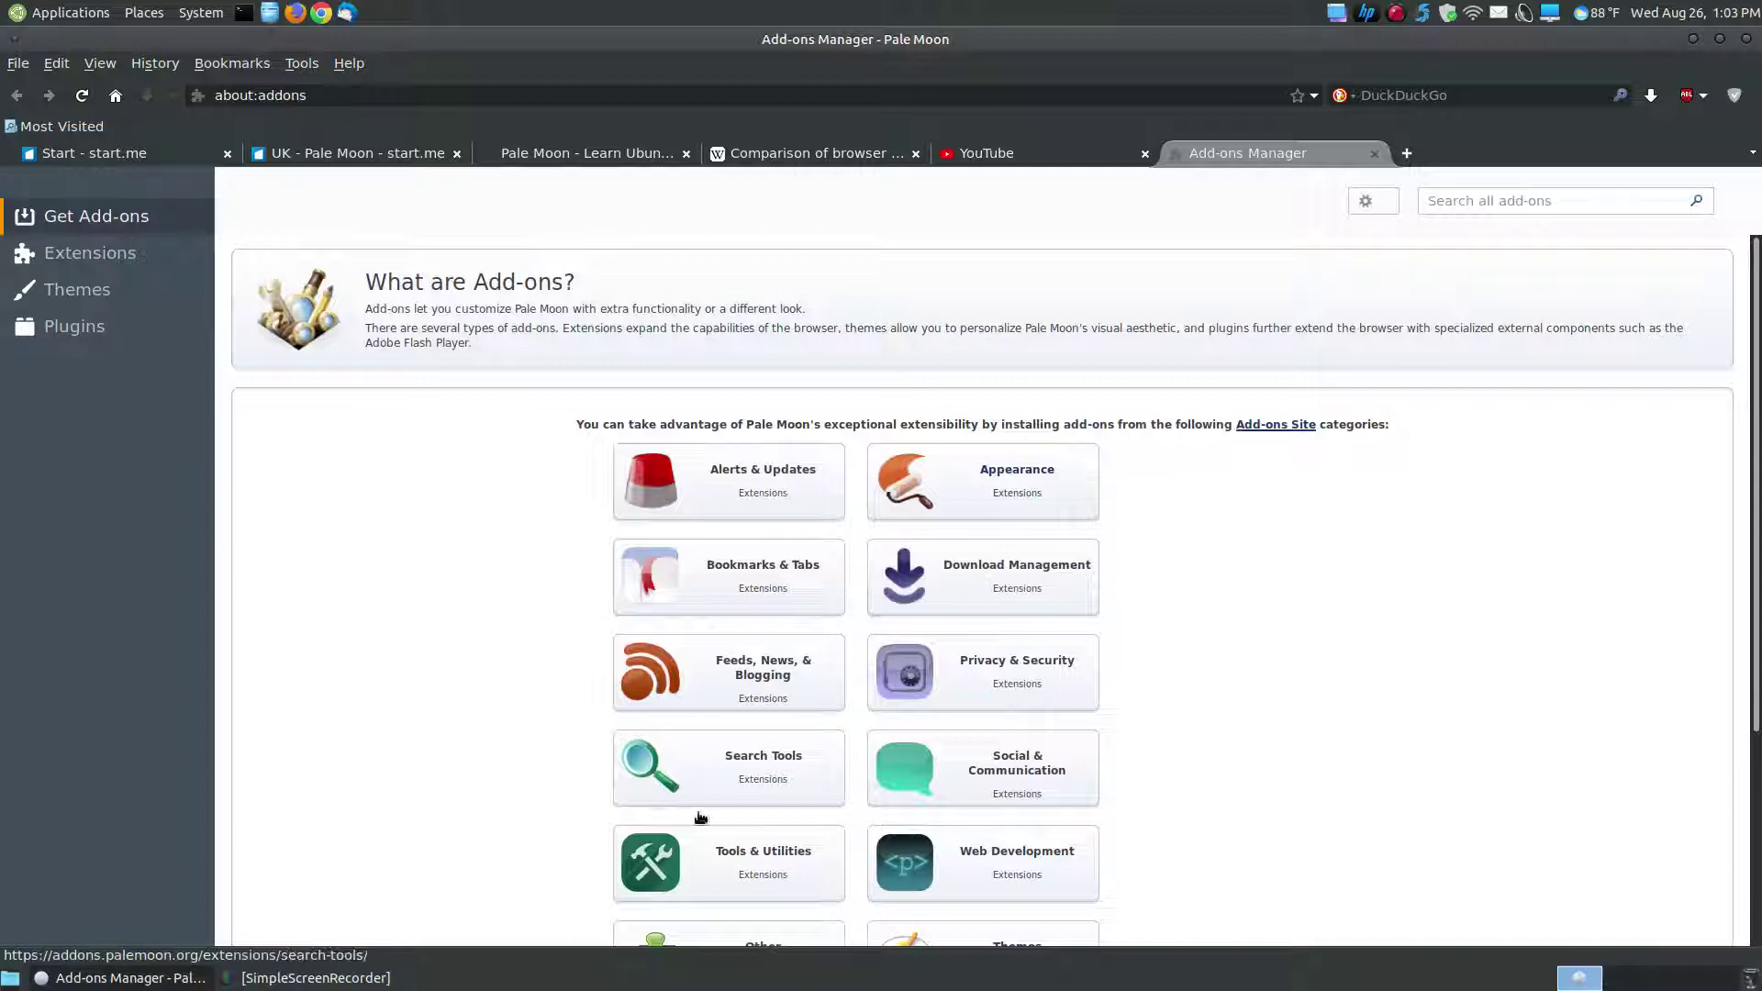
pyautogui.scroll(-3, 1421, 564)
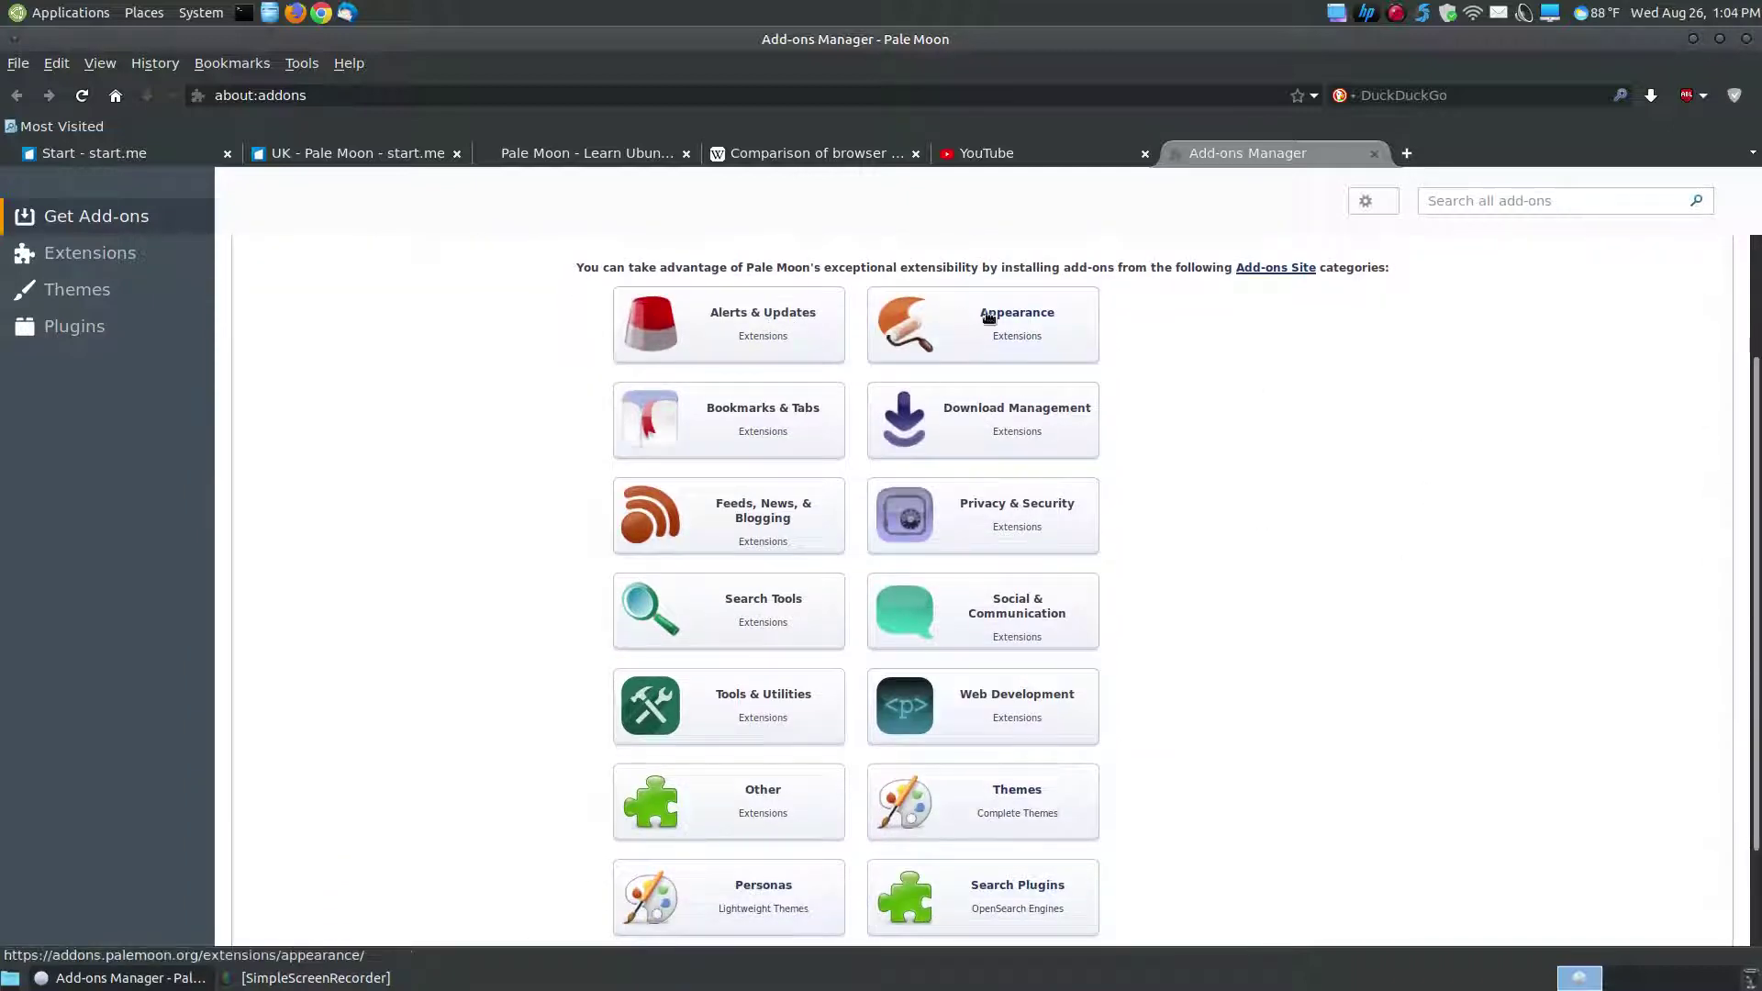
pyautogui.scroll(-2, 1279, 713)
pyautogui.scroll(5, 1276, 703)
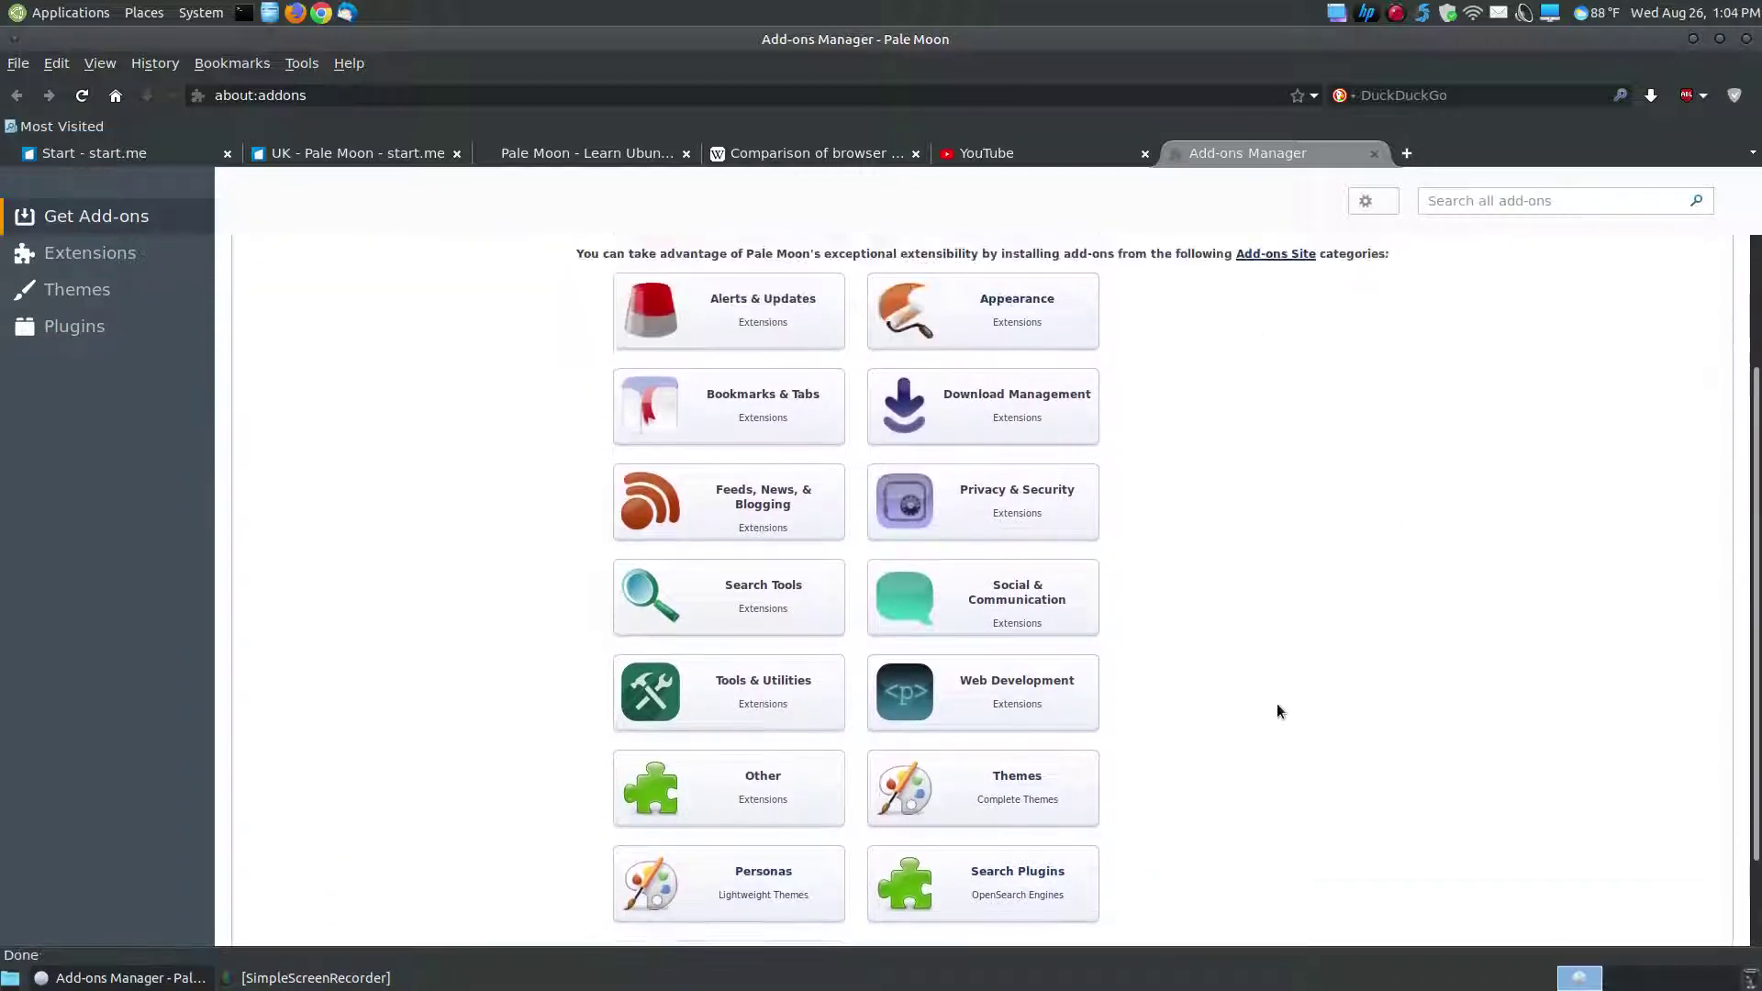
pyautogui.click(134, 264)
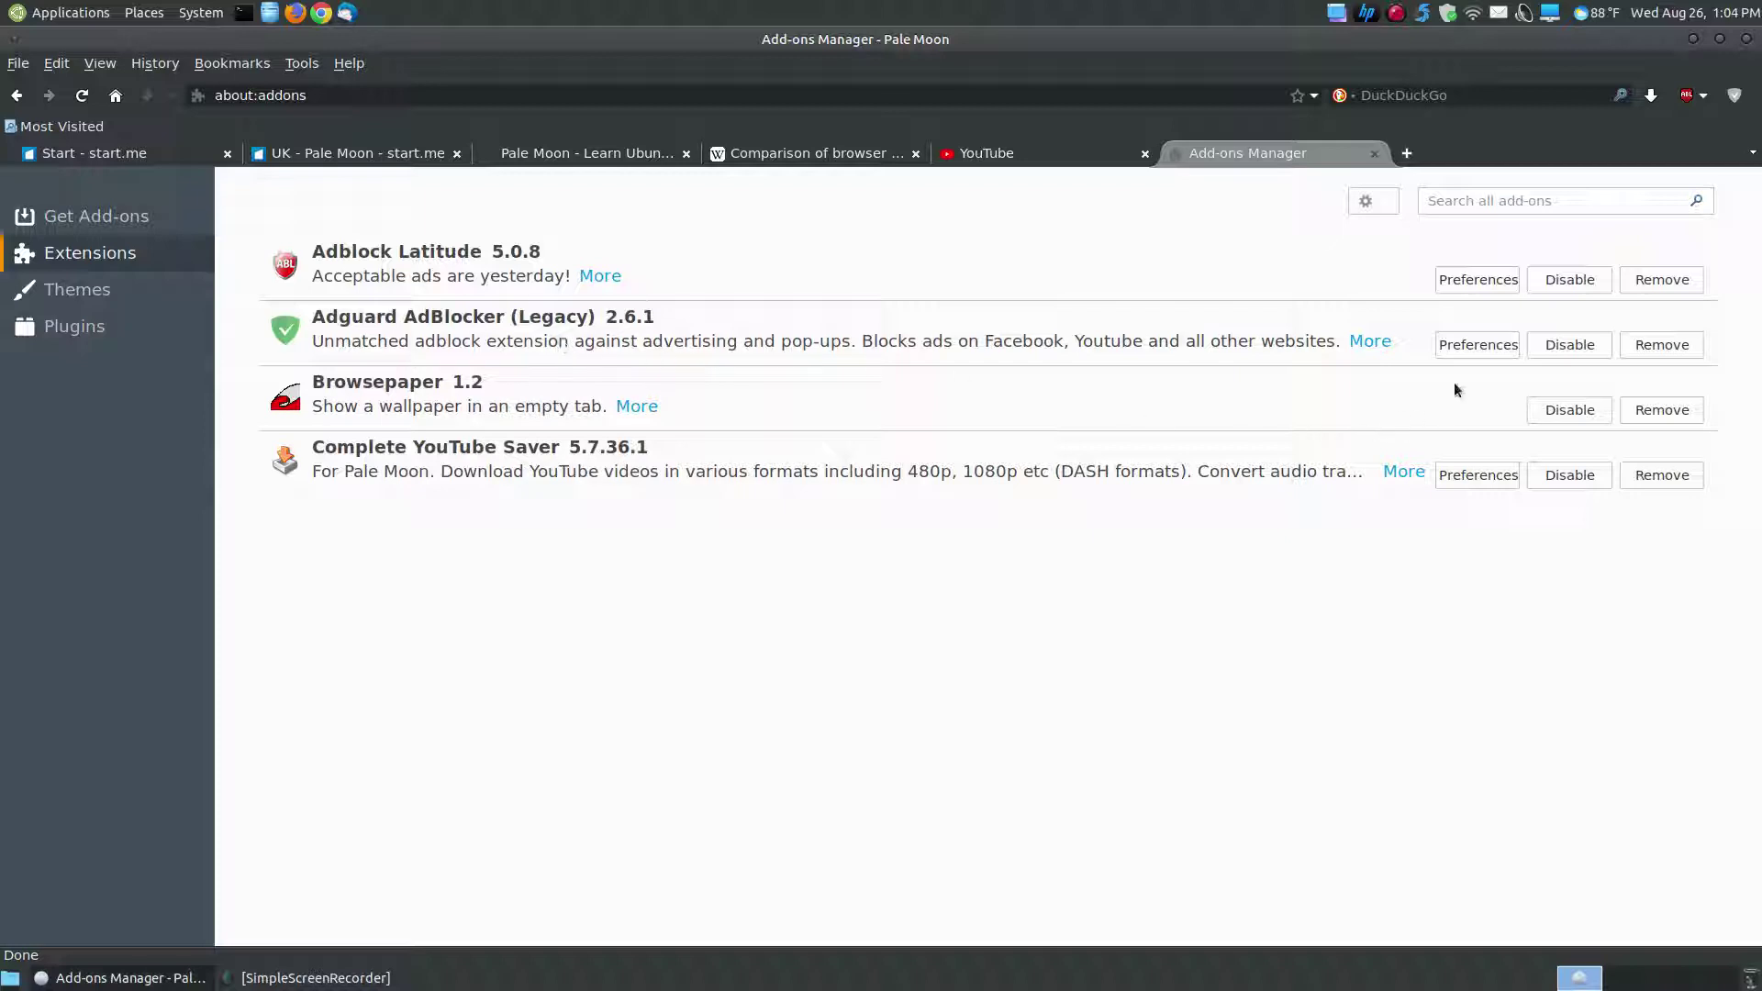
# Step: Update AdGuard's filters from its Preferences so English shows 26 August, then close its settings
pyautogui.click(1477, 345)
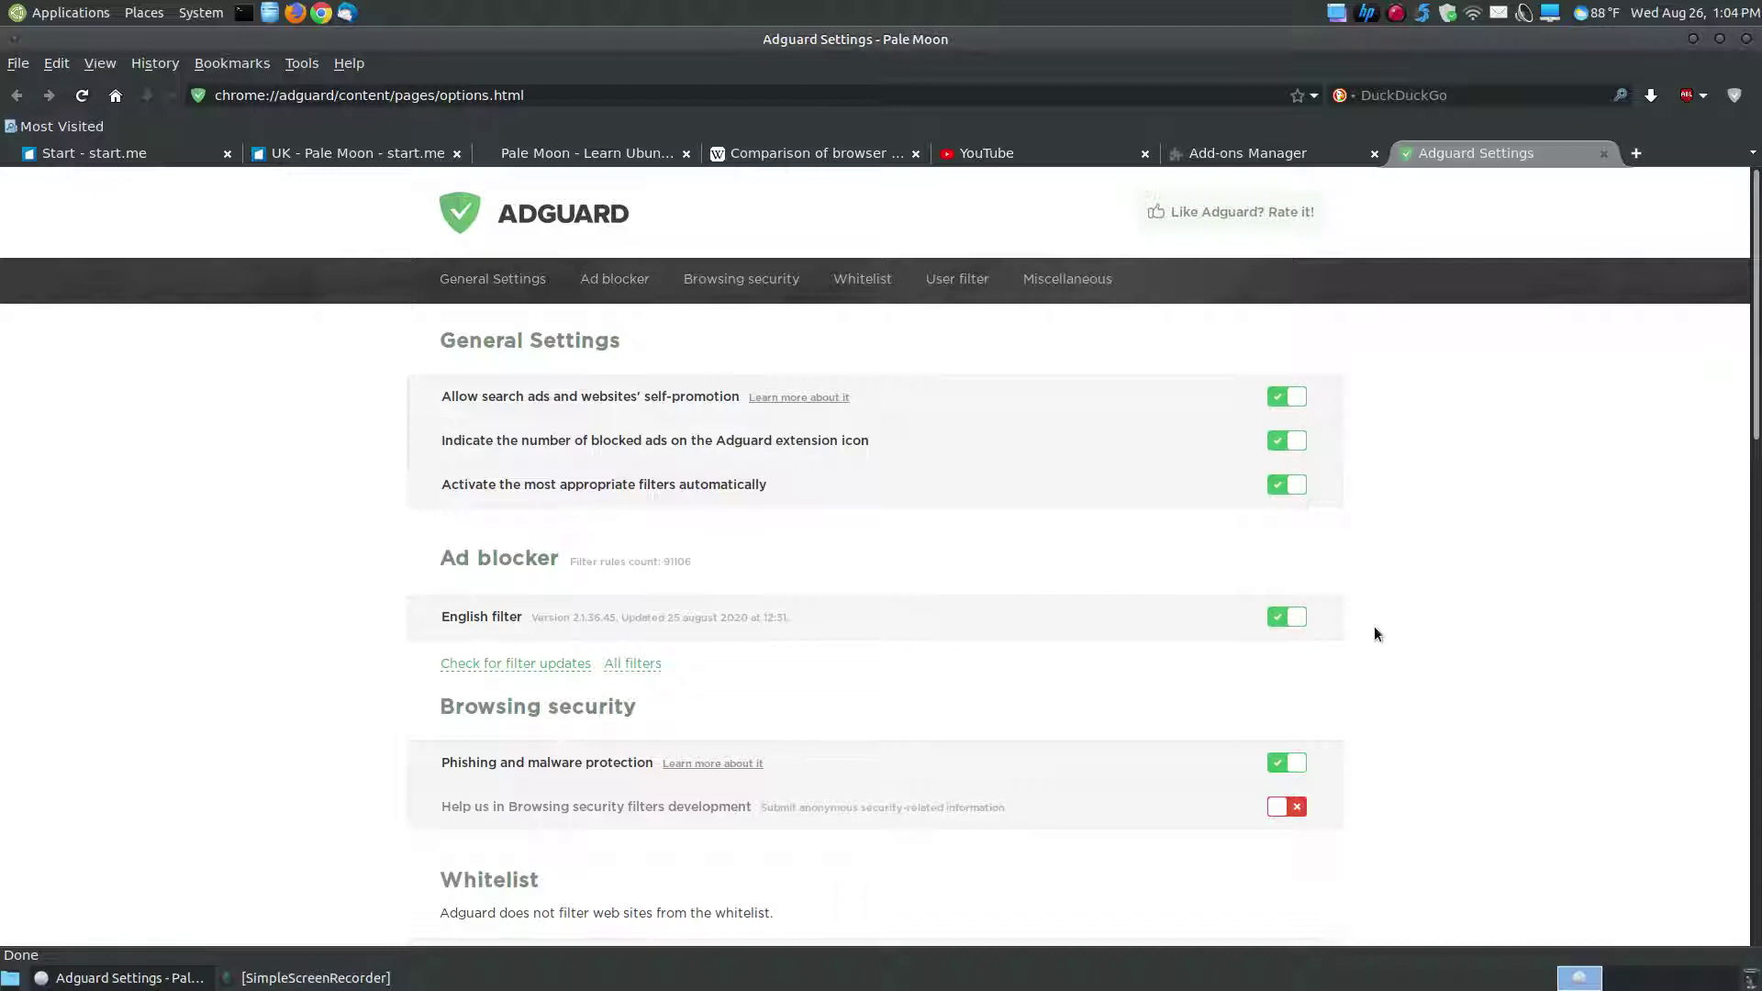
pyautogui.scroll(-3, 1417, 681)
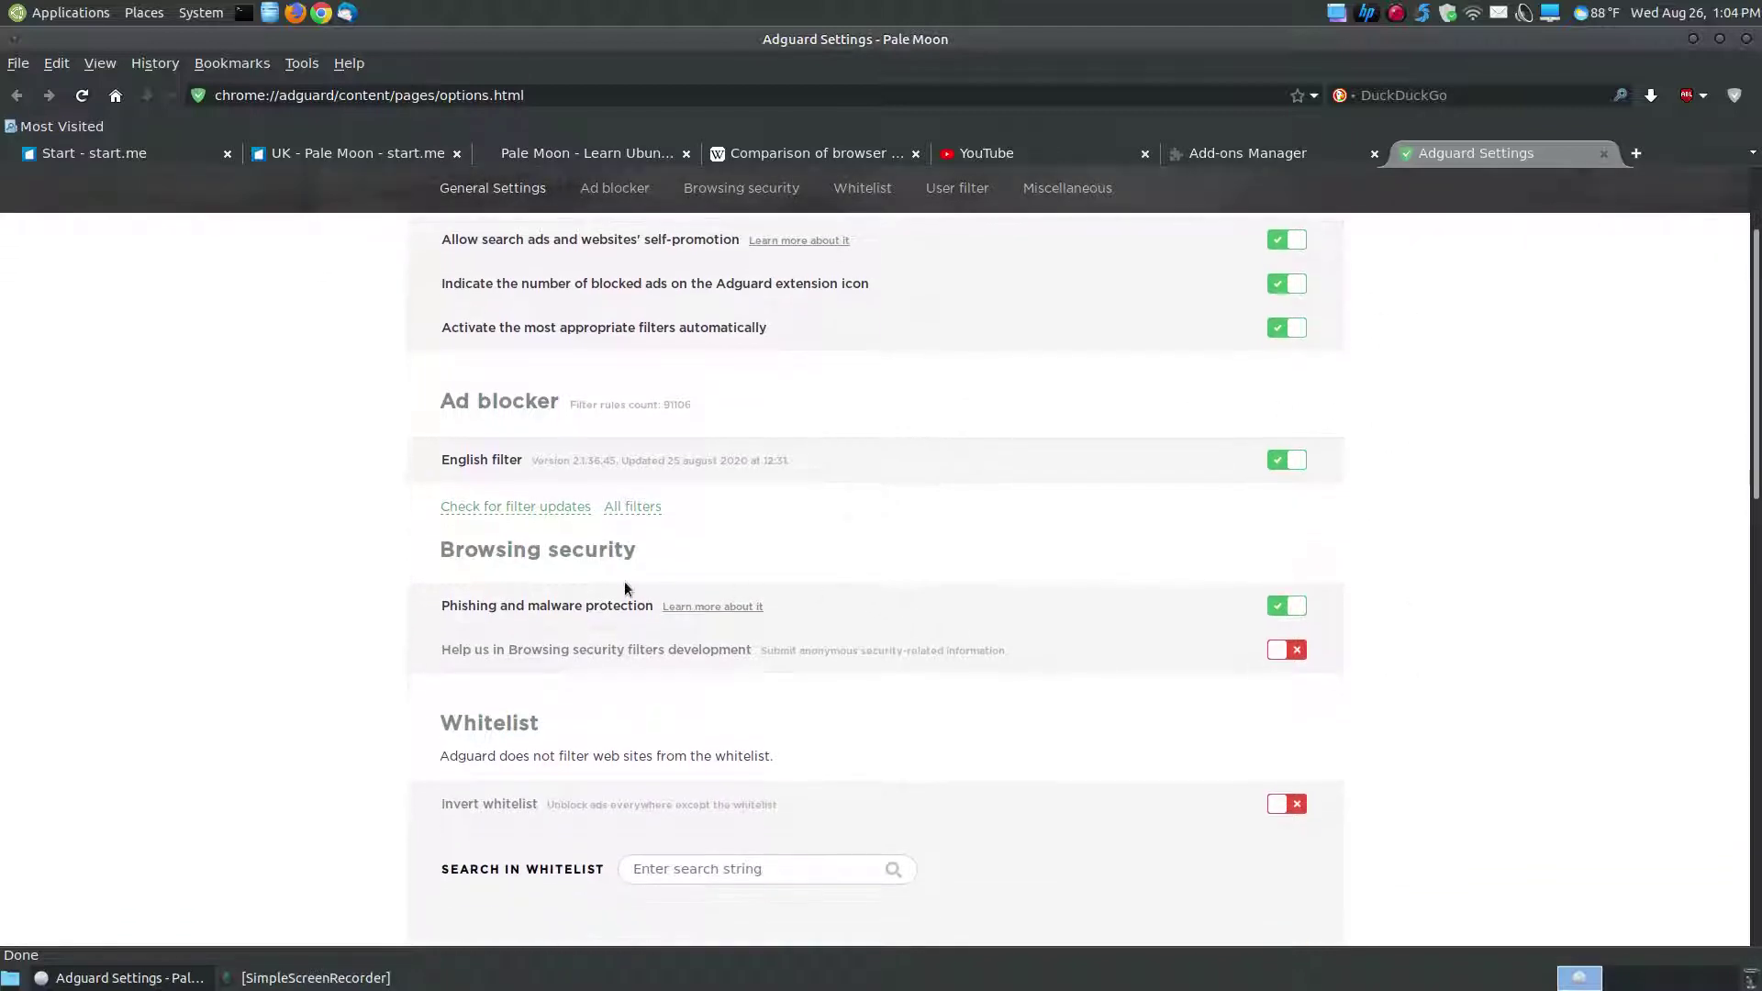
pyautogui.click(517, 511)
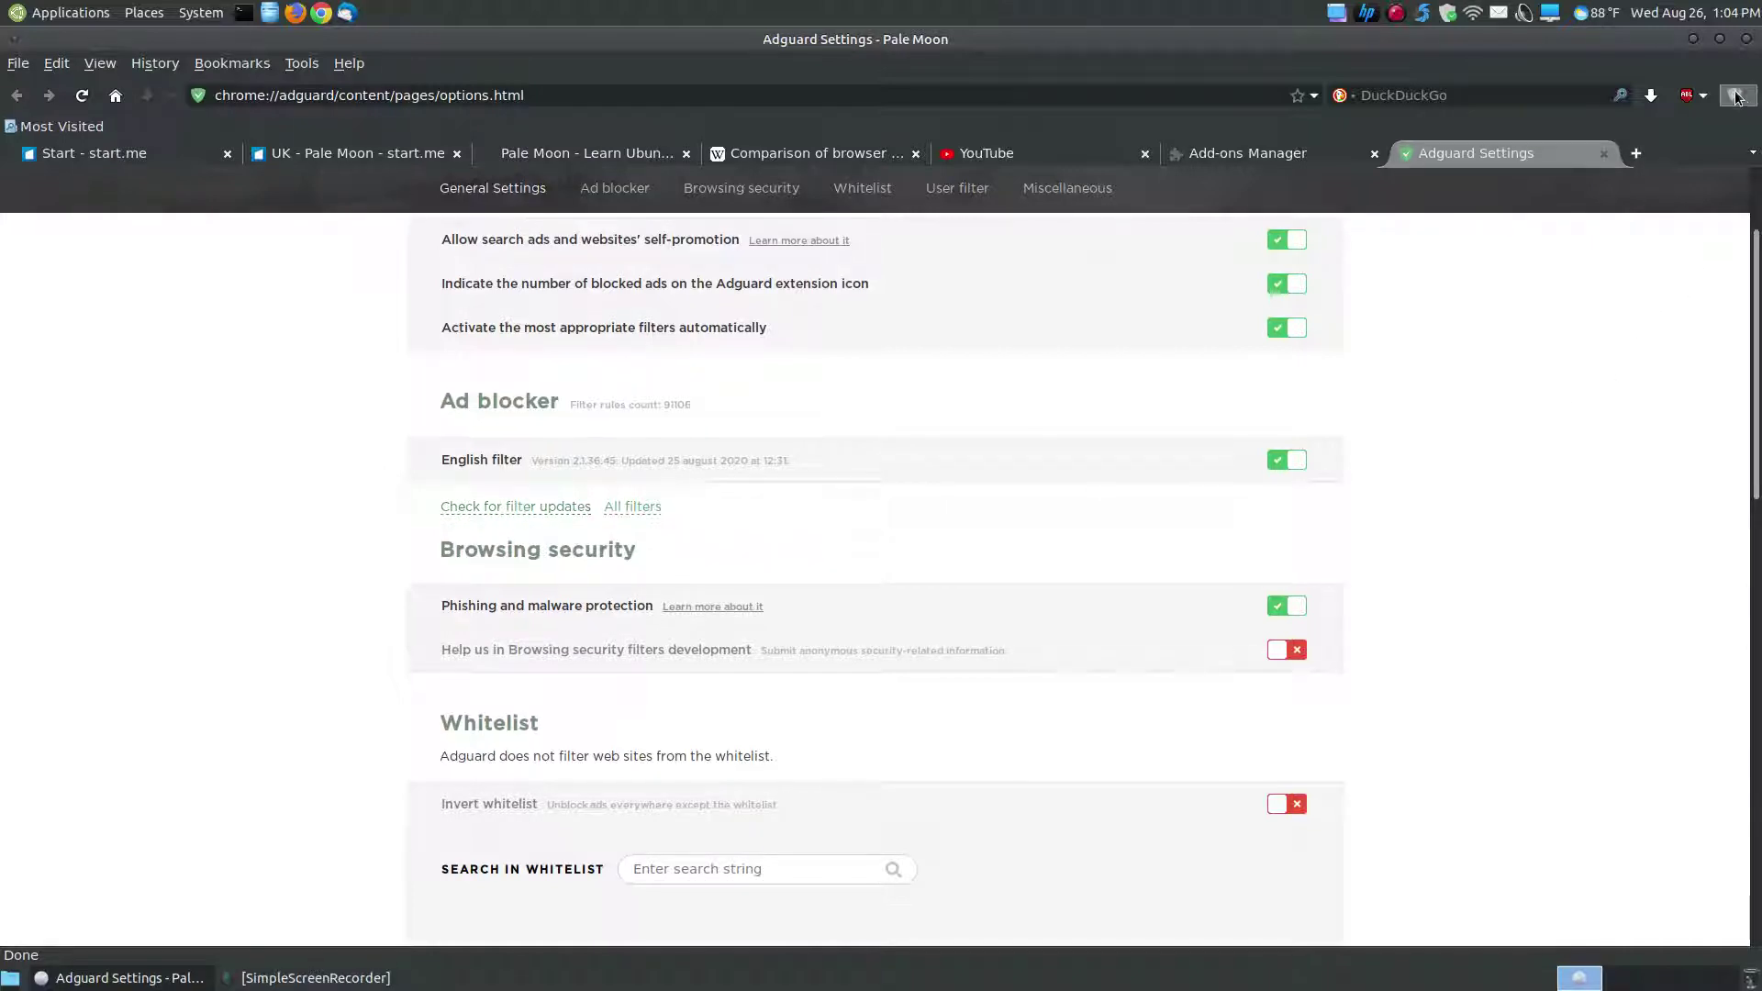
pyautogui.click(529, 510)
pyautogui.click(1604, 154)
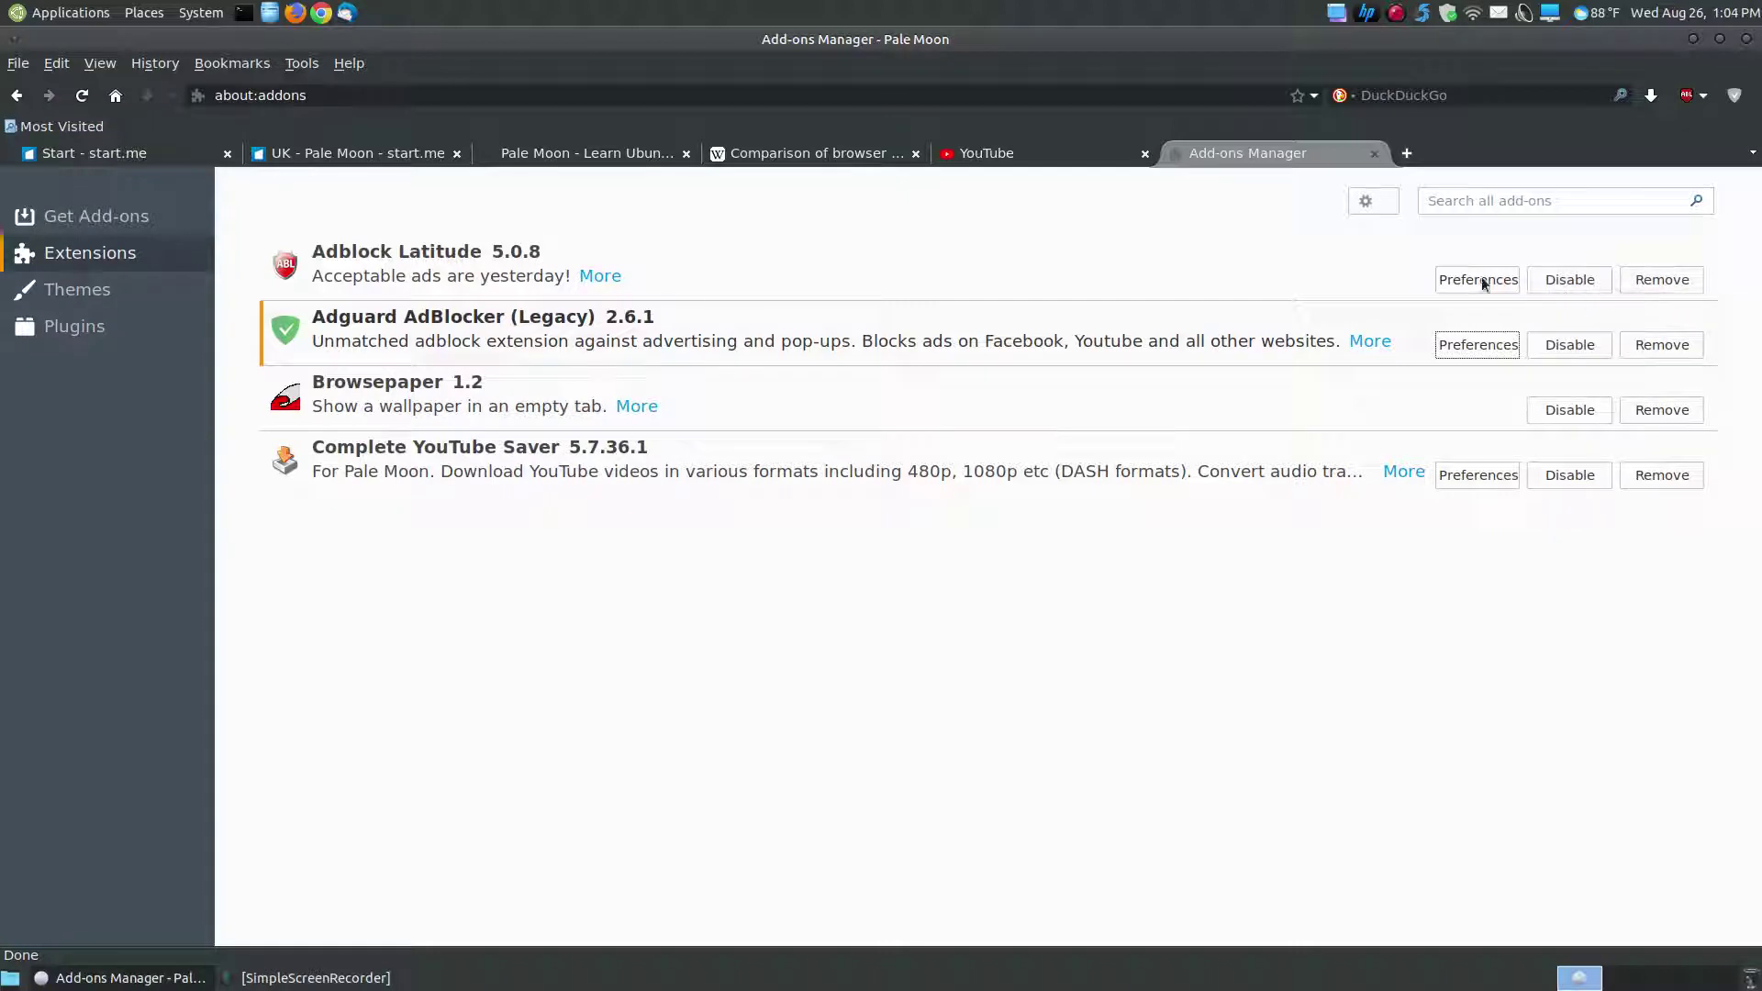
# Step: Browse the installed Themes and Plugins lists, then go back to the Get Add-ons categories
pyautogui.click(77, 290)
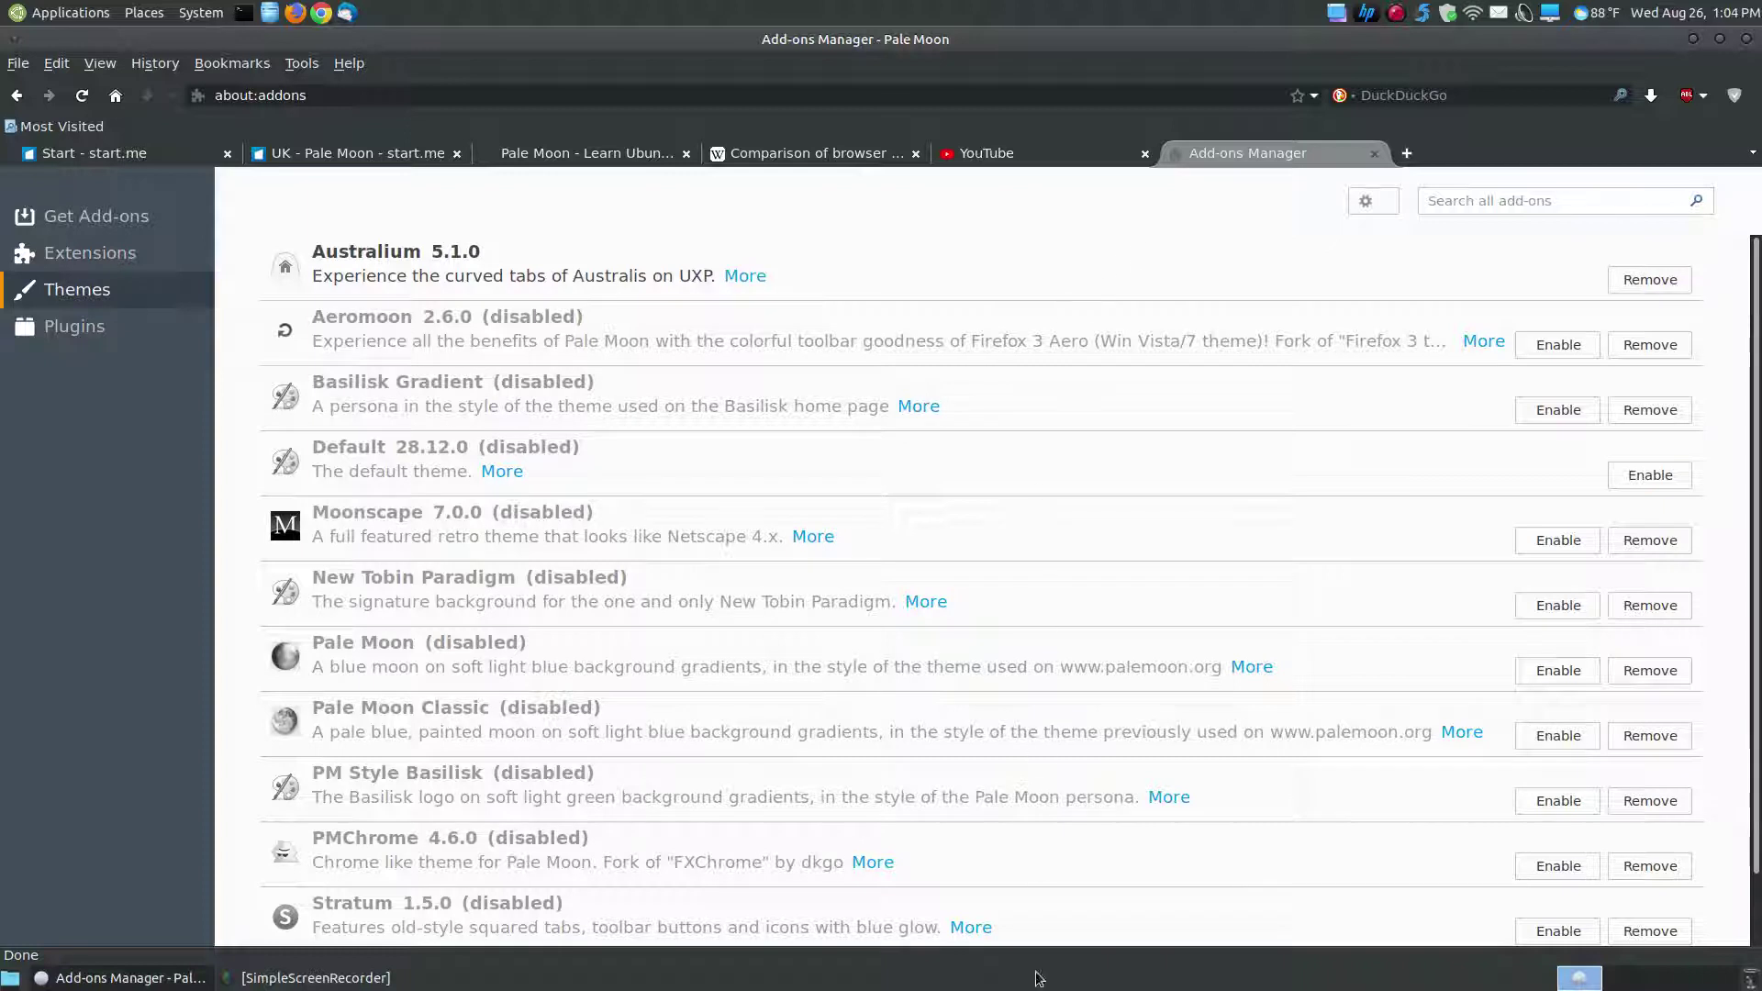
pyautogui.scroll(-2, 1059, 566)
pyautogui.scroll(2, 1060, 565)
pyautogui.click(55, 330)
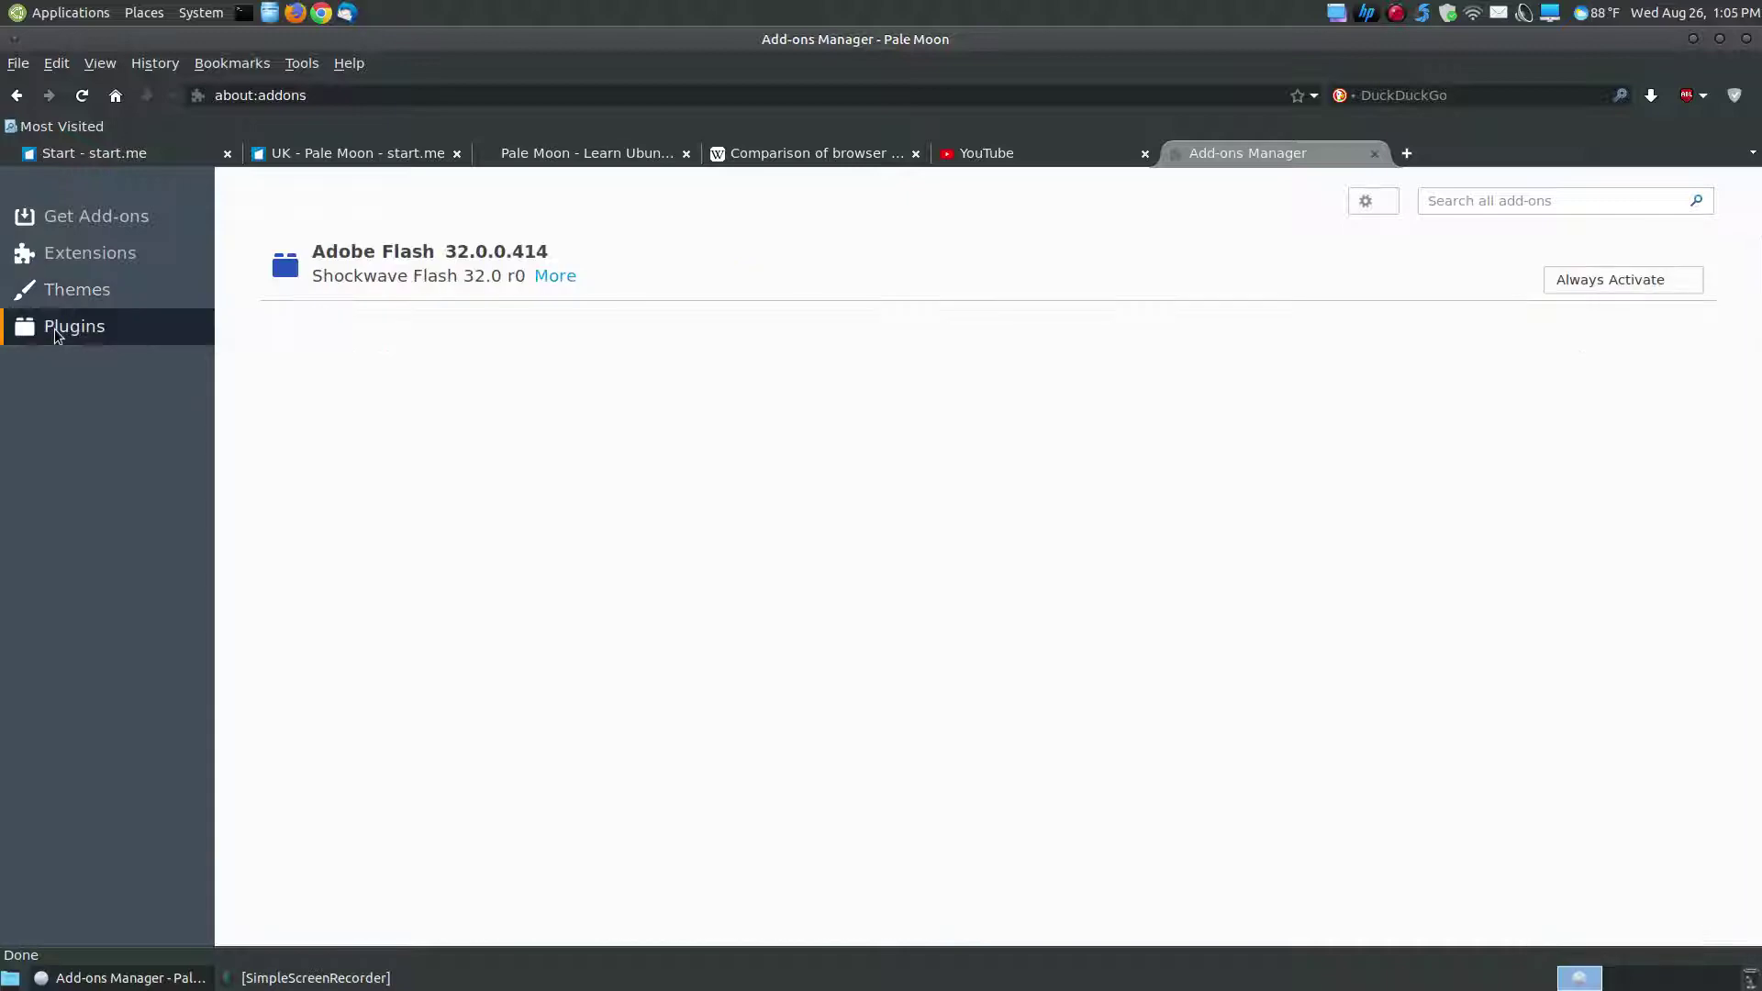
pyautogui.click(96, 217)
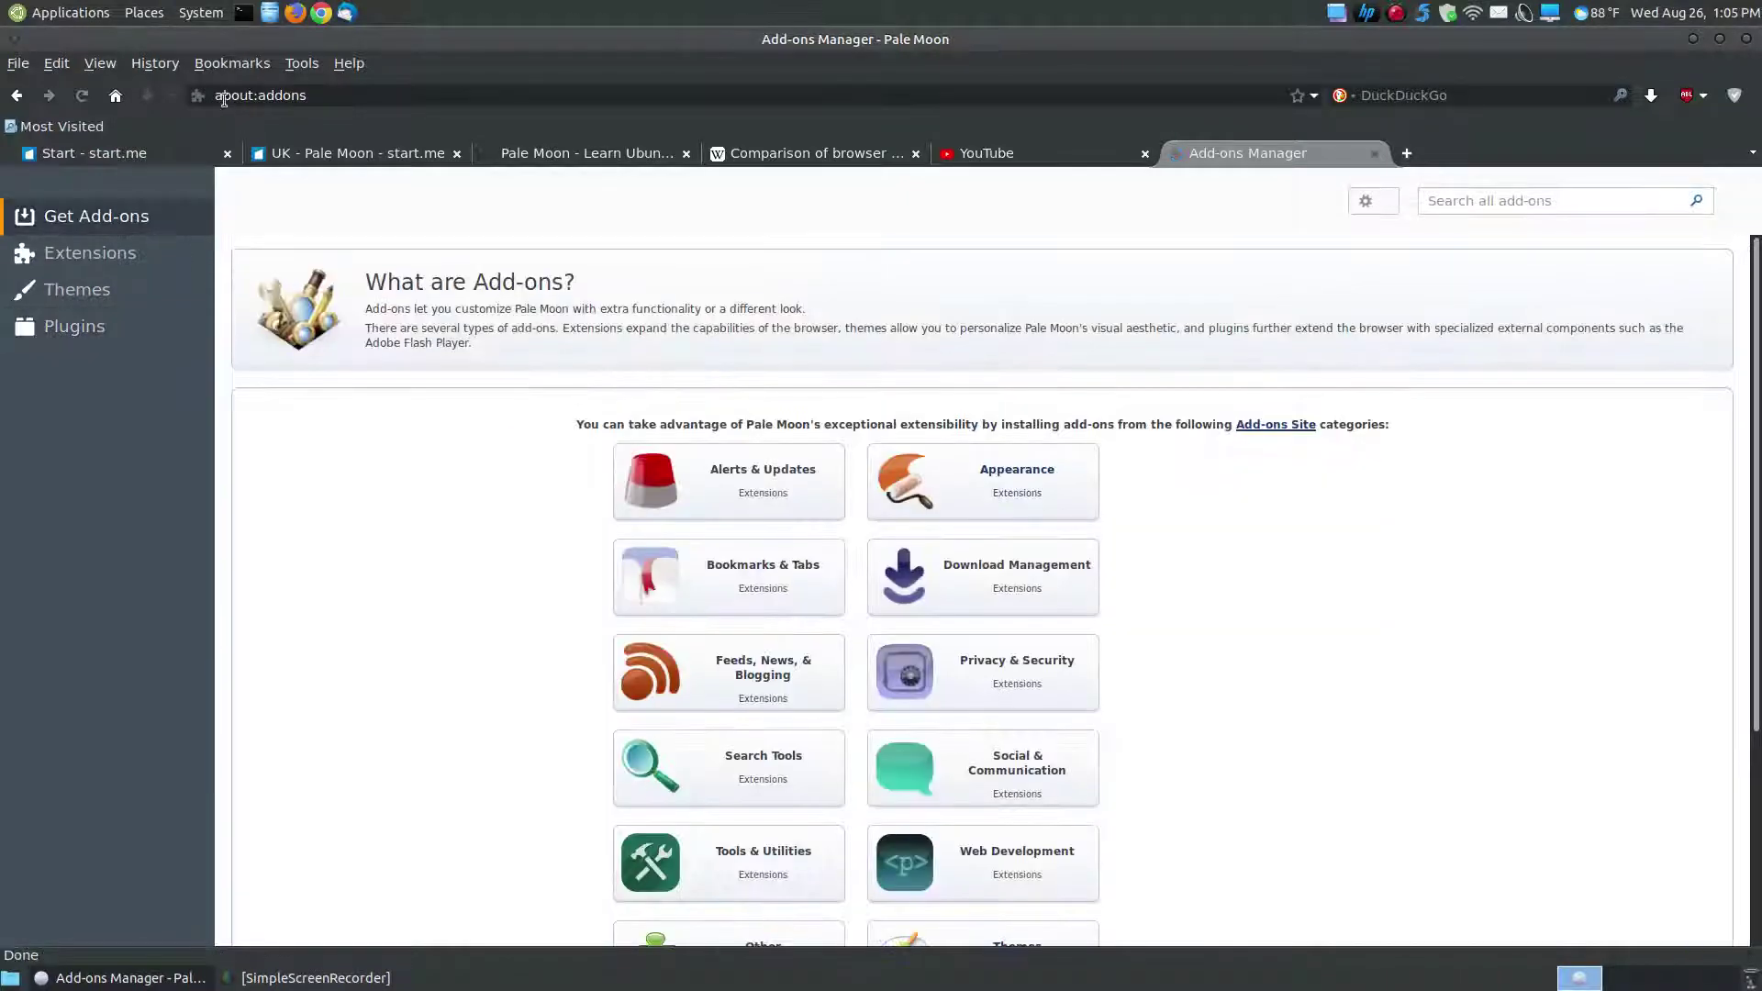
pyautogui.click(1376, 156)
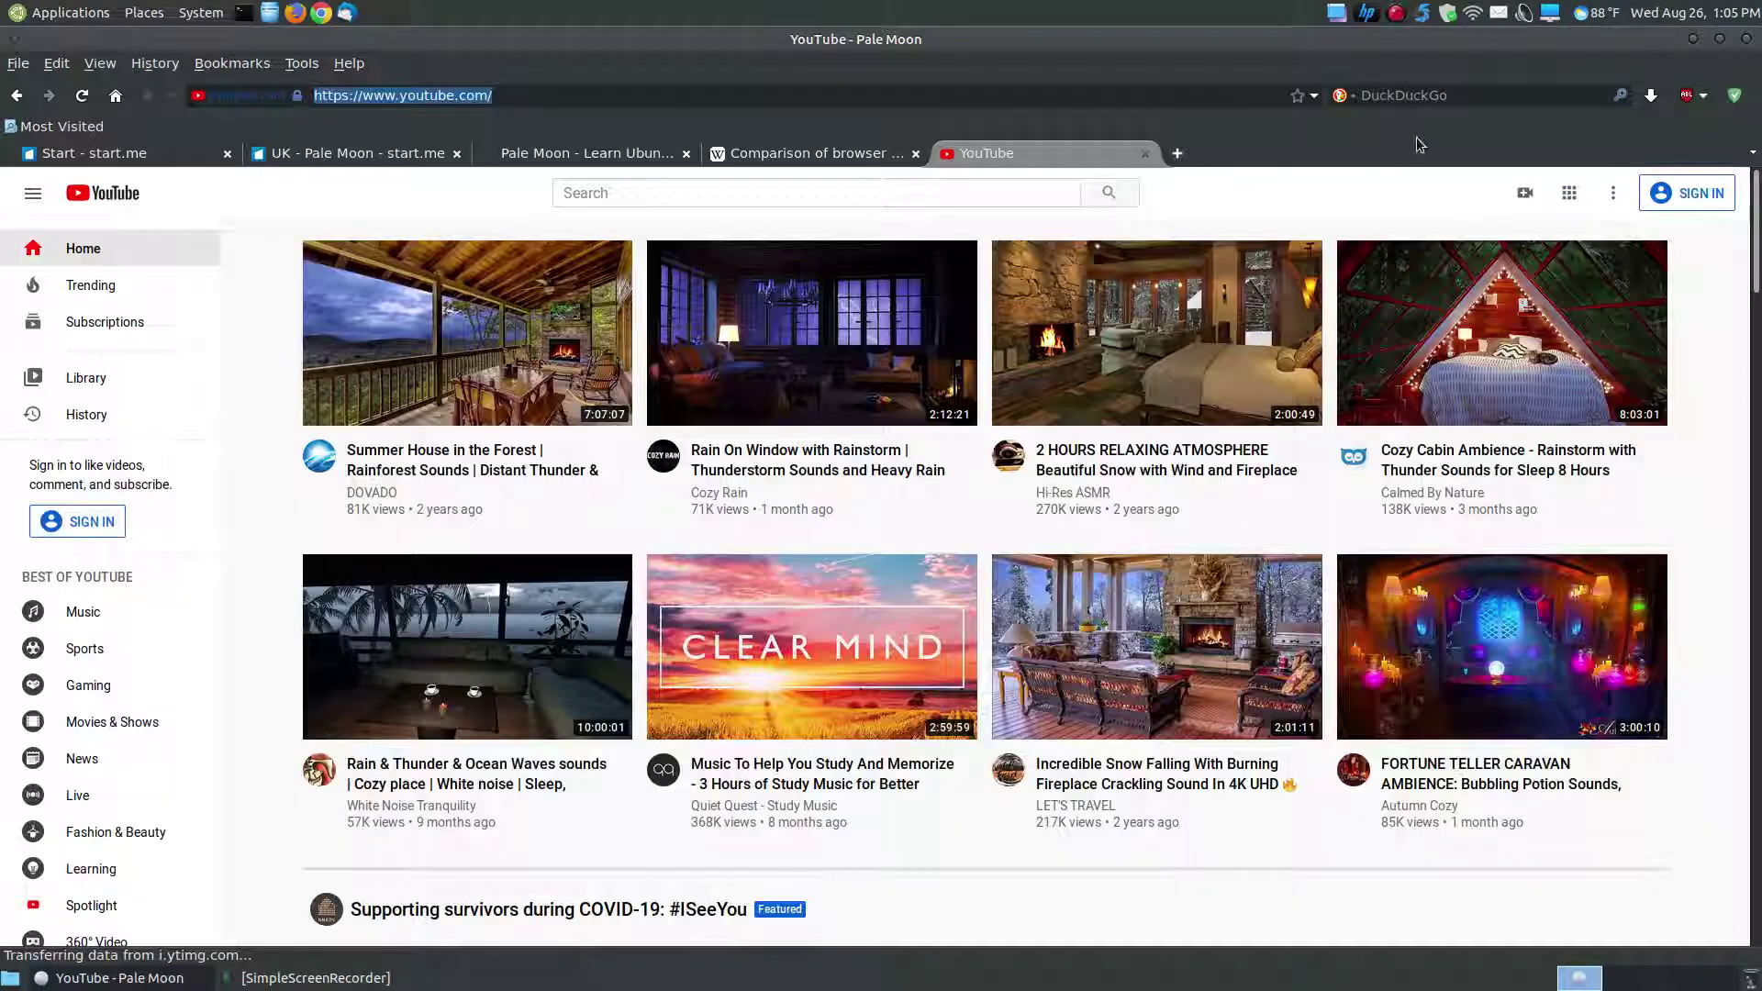
pyautogui.click(565, 147)
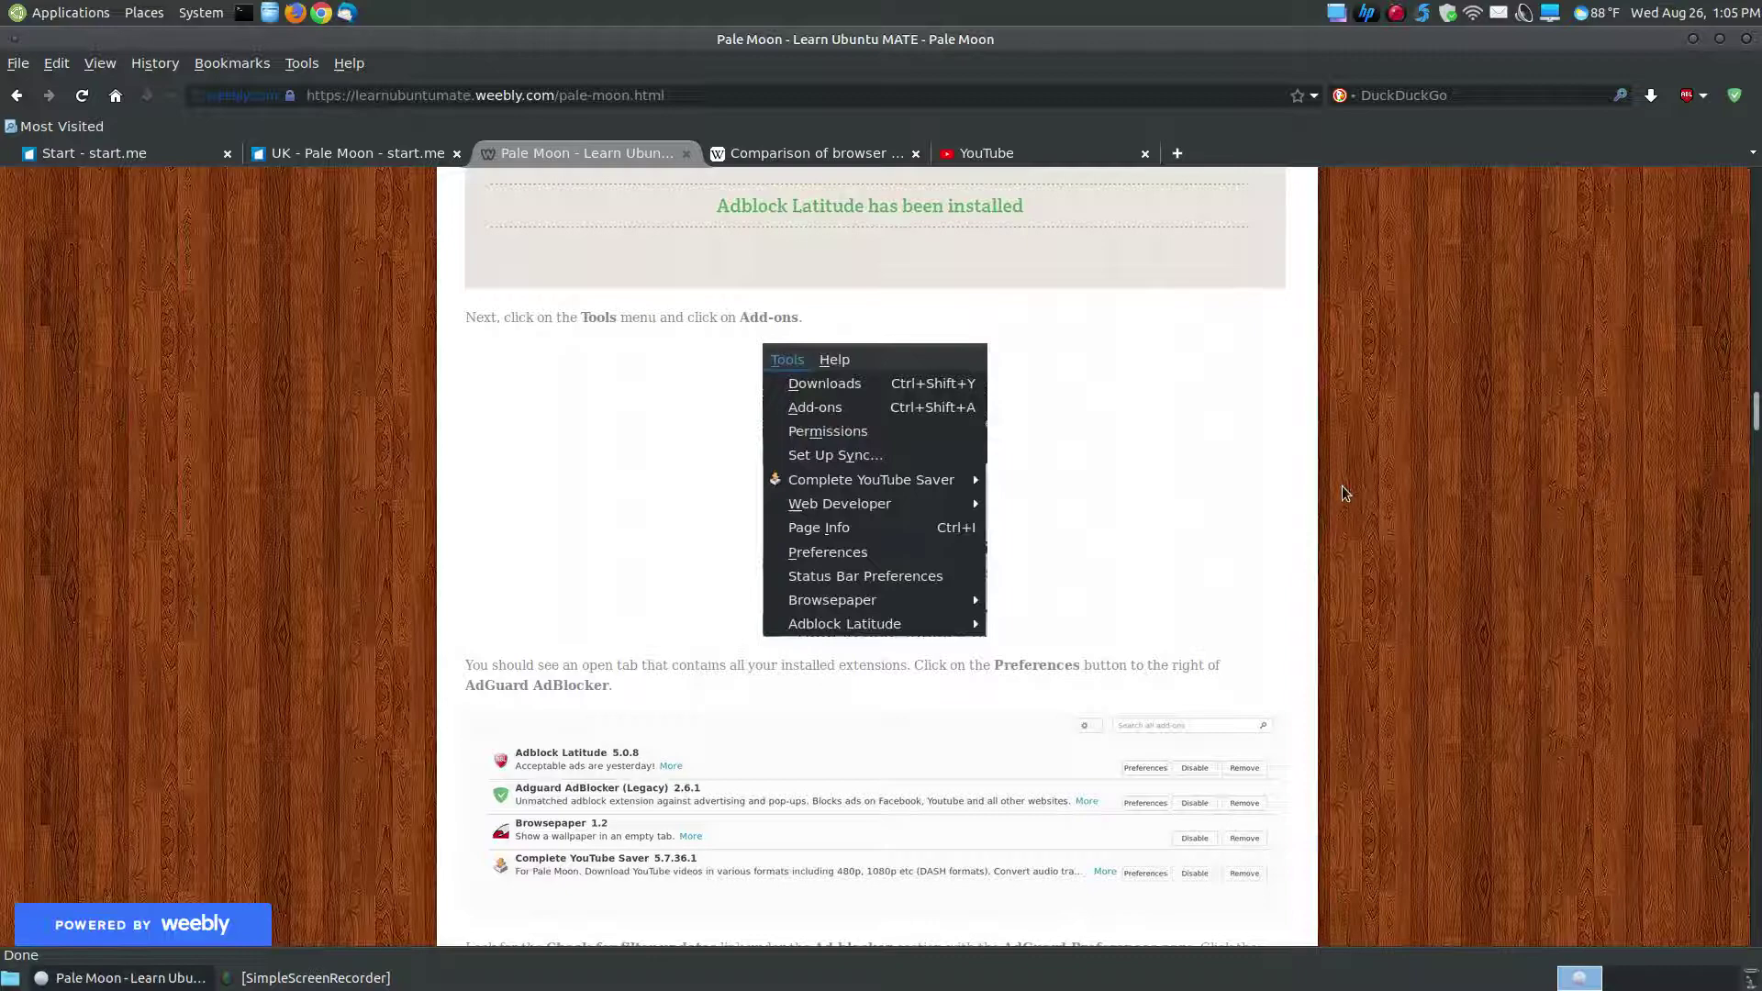
pyautogui.scroll(-10, 1346, 468)
pyautogui.scroll(-4, 1346, 460)
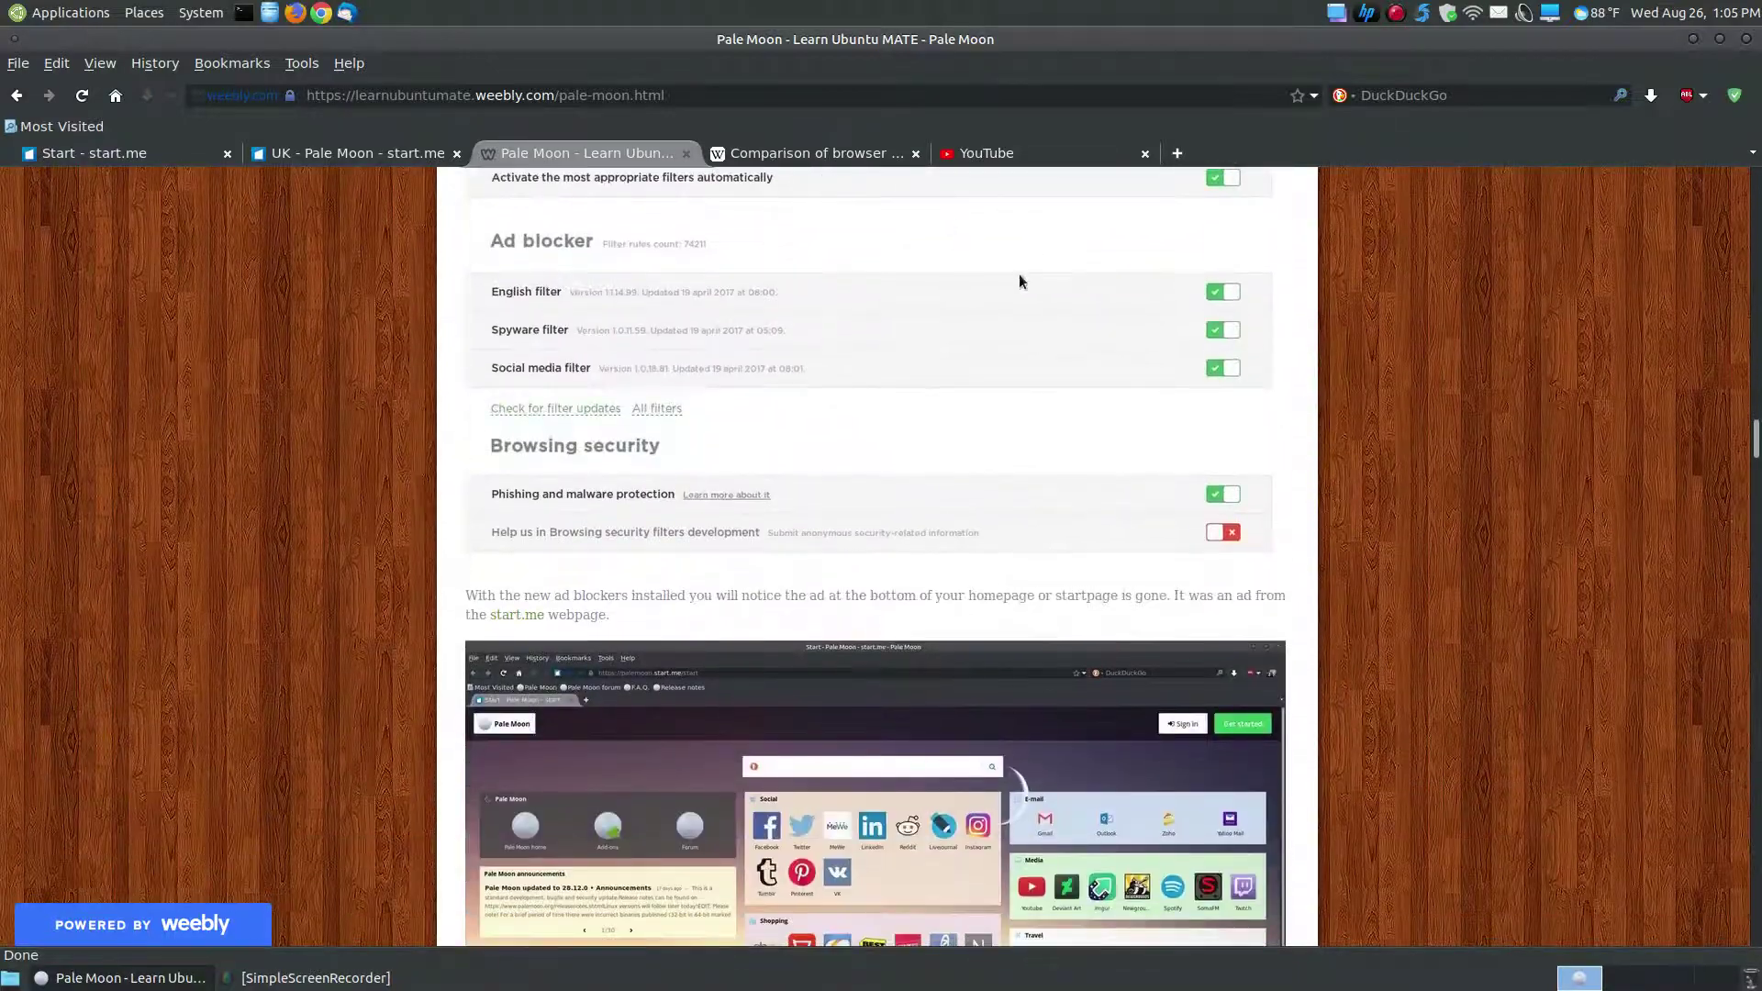
pyautogui.scroll(-3, 1202, 549)
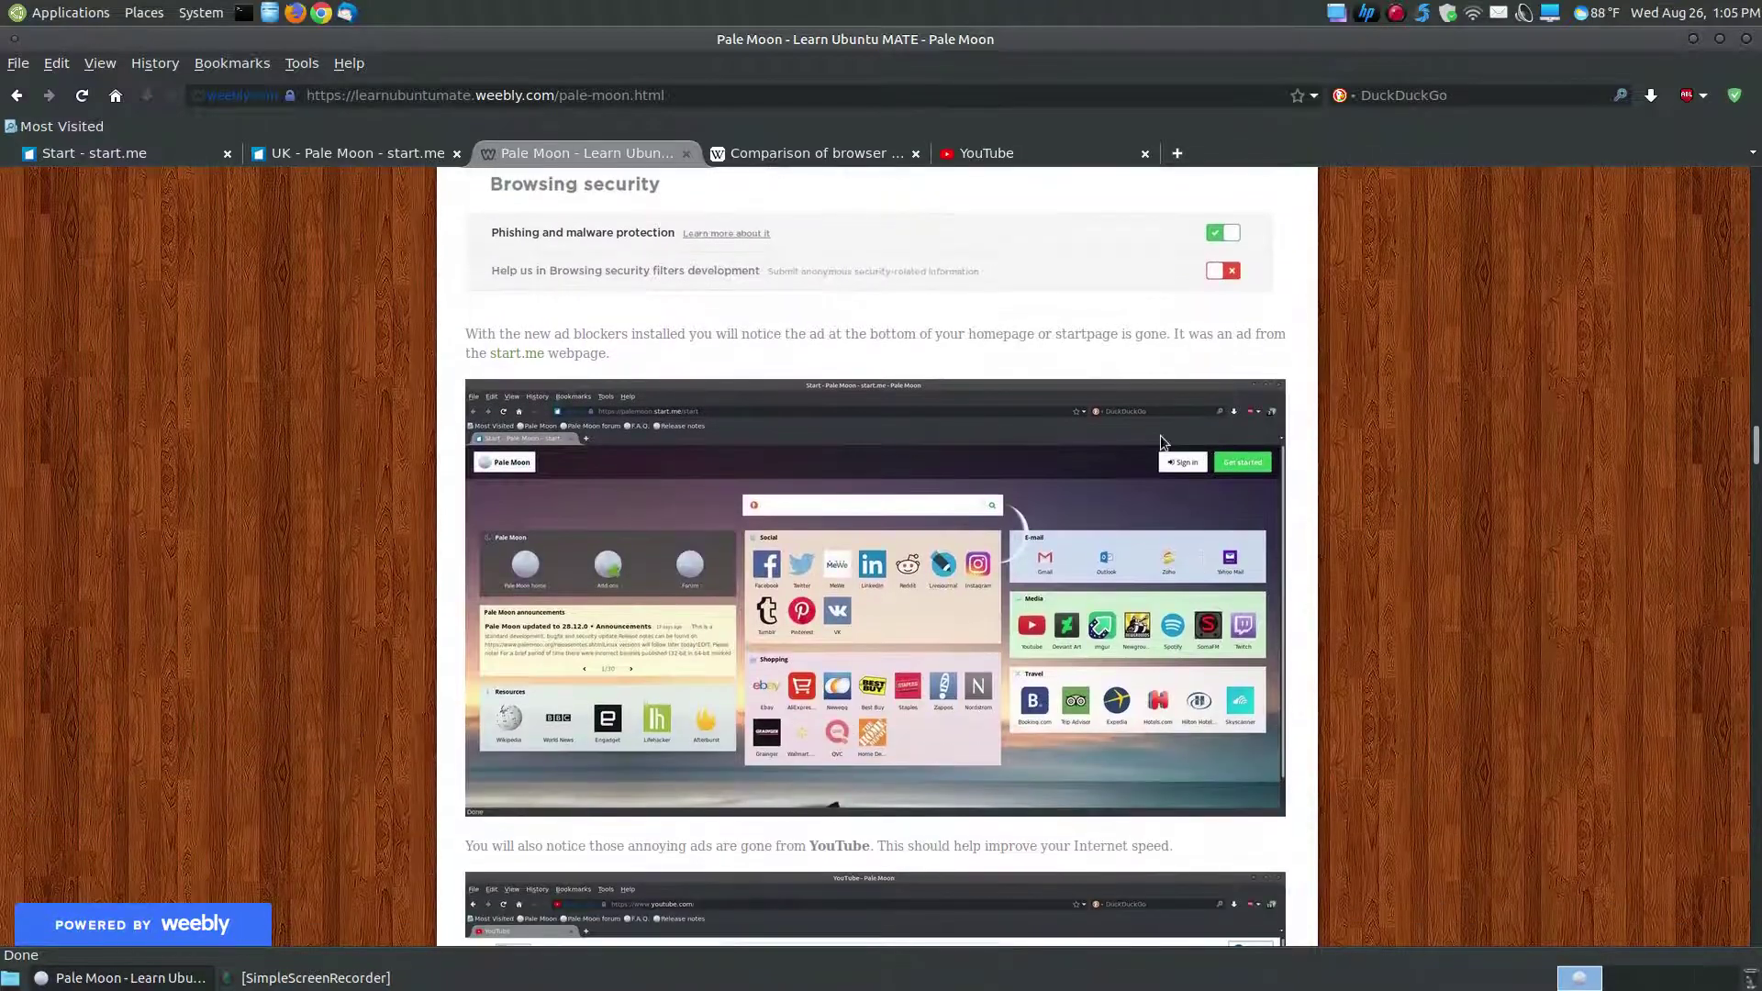
pyautogui.scroll(2, 1138, 429)
pyautogui.scroll(-3, 1074, 389)
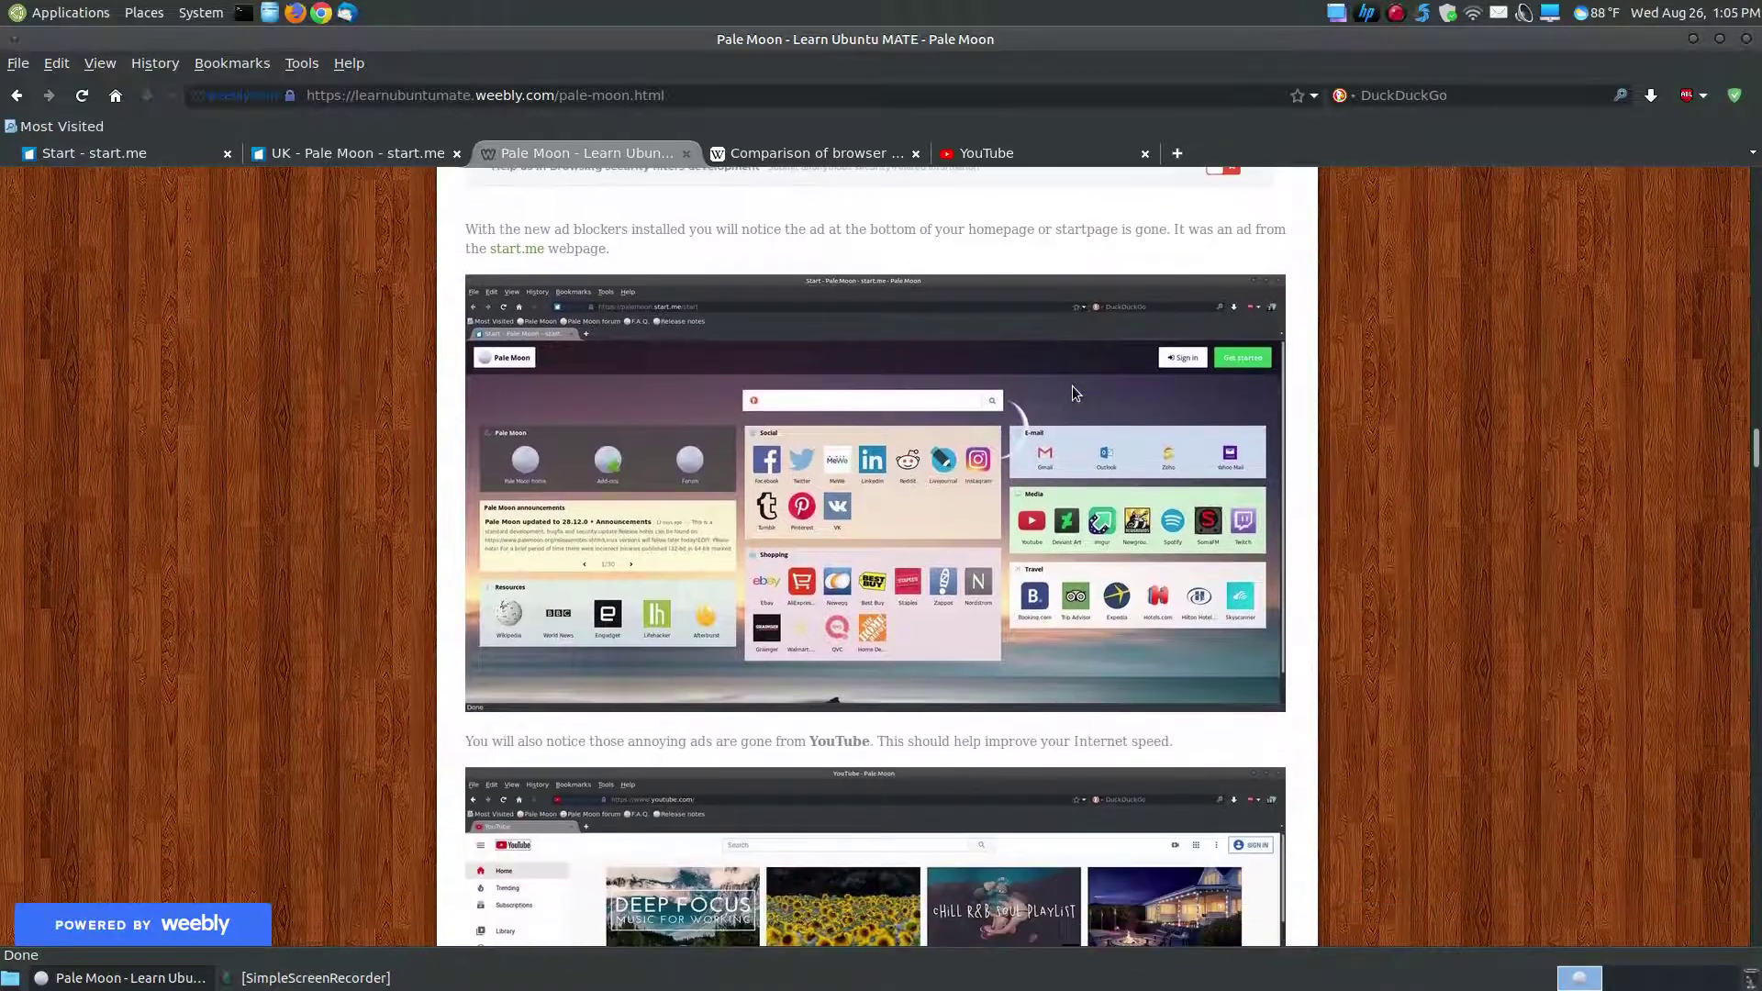
pyautogui.scroll(-1, 1072, 392)
pyautogui.scroll(1, 551, 229)
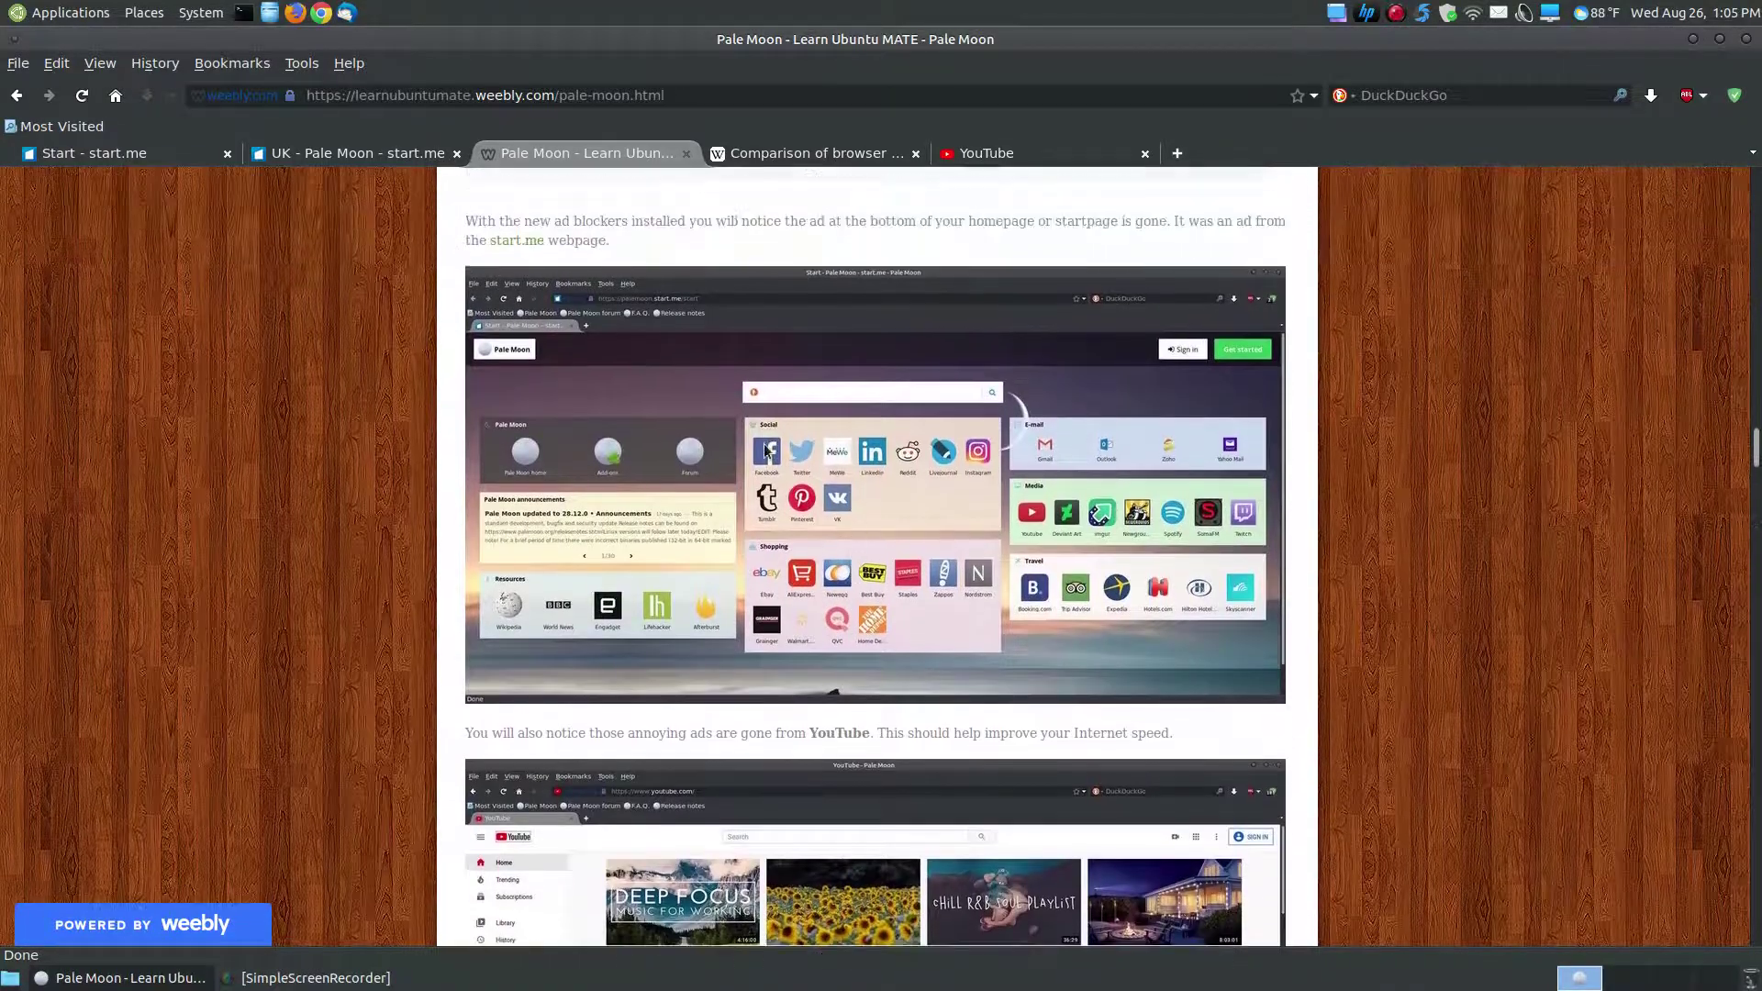
pyautogui.scroll(-1, 583, 294)
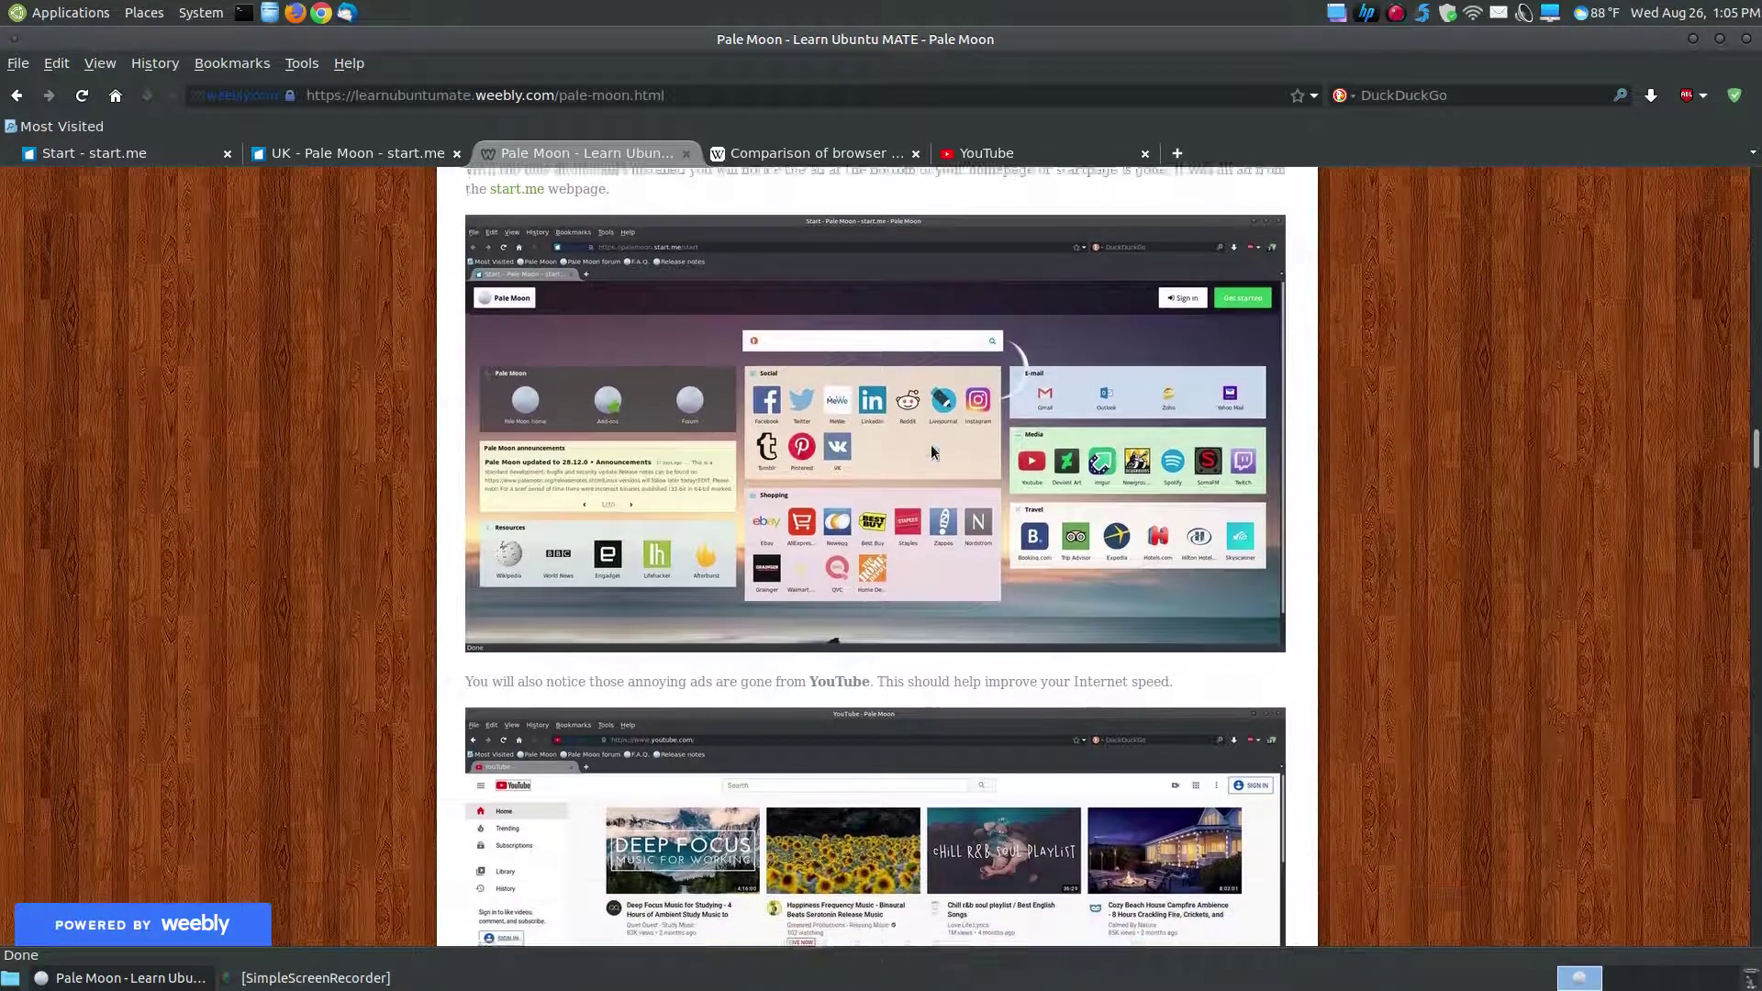
pyautogui.scroll(1, 594, 345)
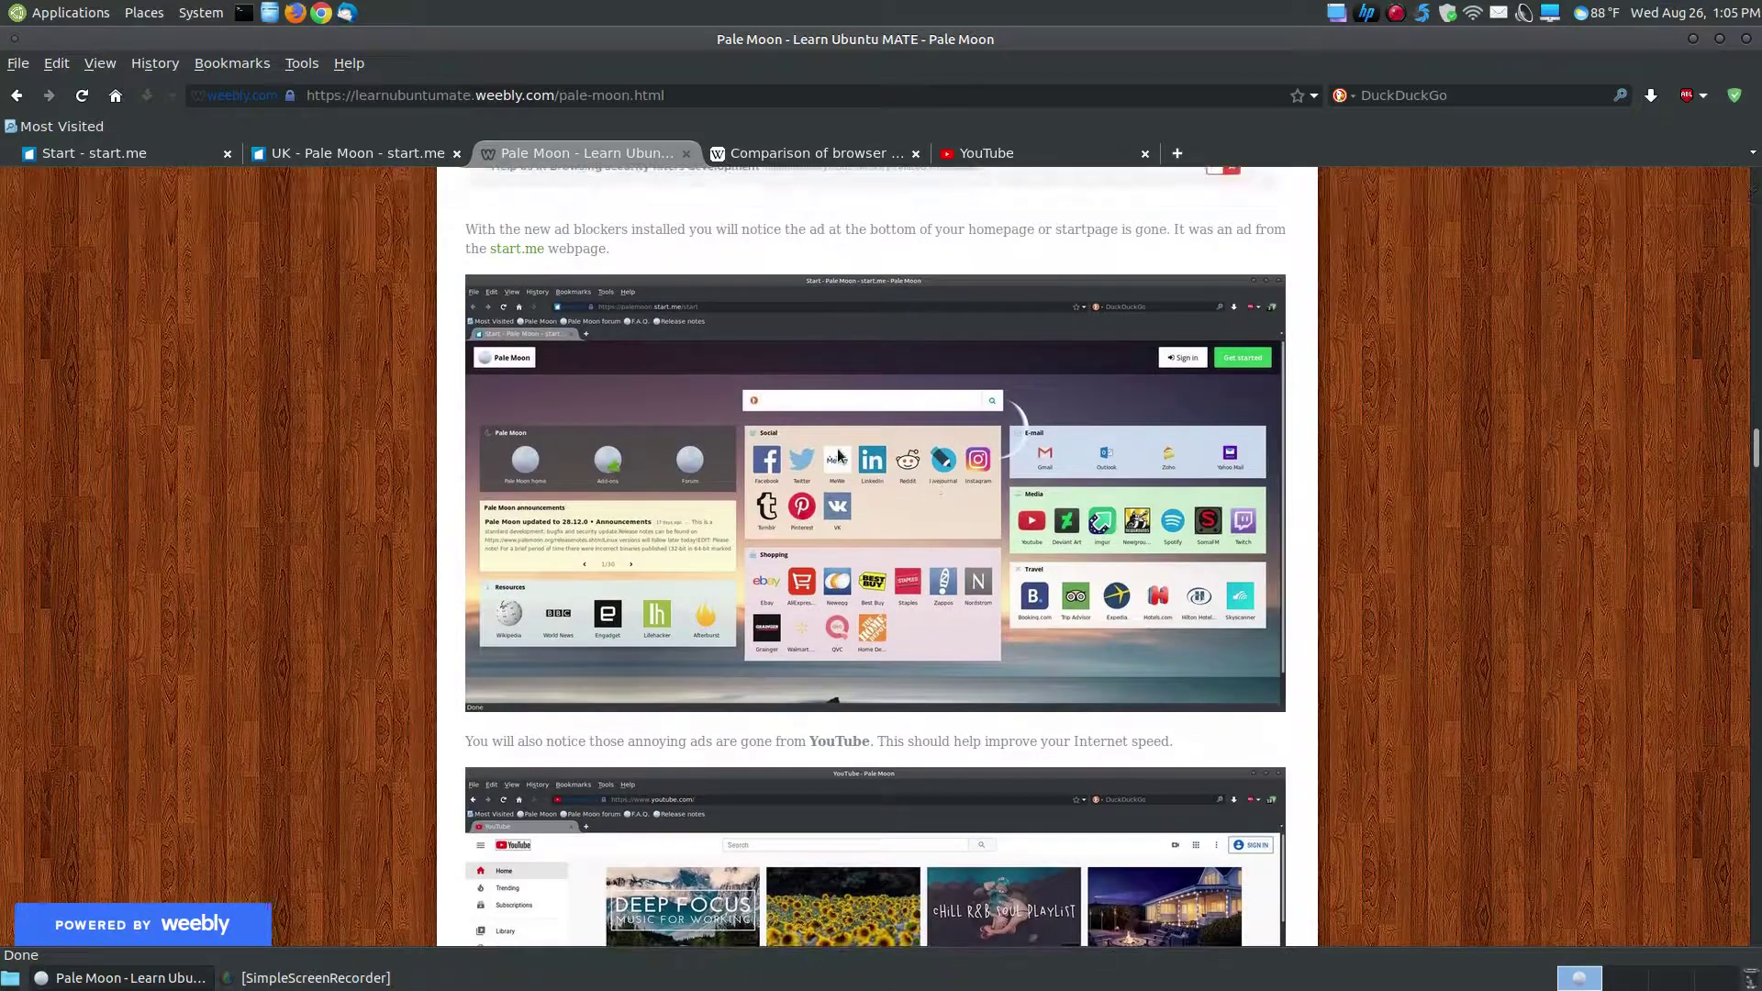
pyautogui.scroll(-1, 1046, 539)
pyautogui.scroll(-2, 1046, 536)
pyautogui.scroll(2, 1051, 537)
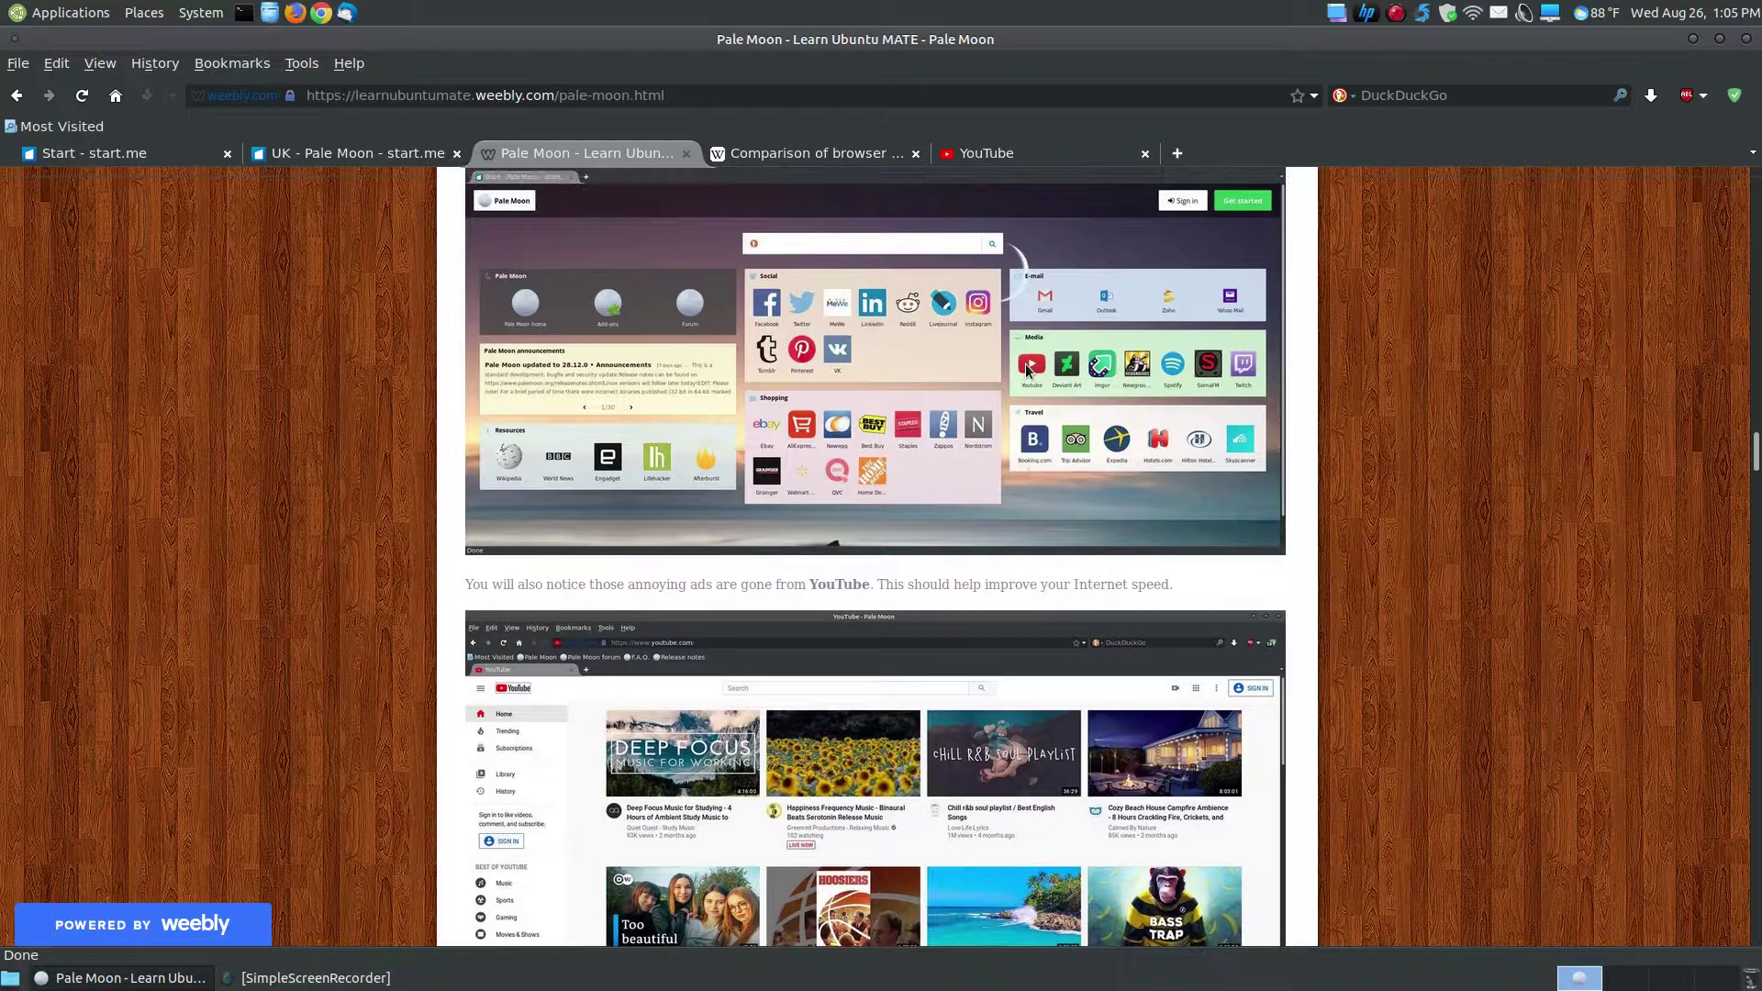
pyautogui.scroll(-2, 1092, 824)
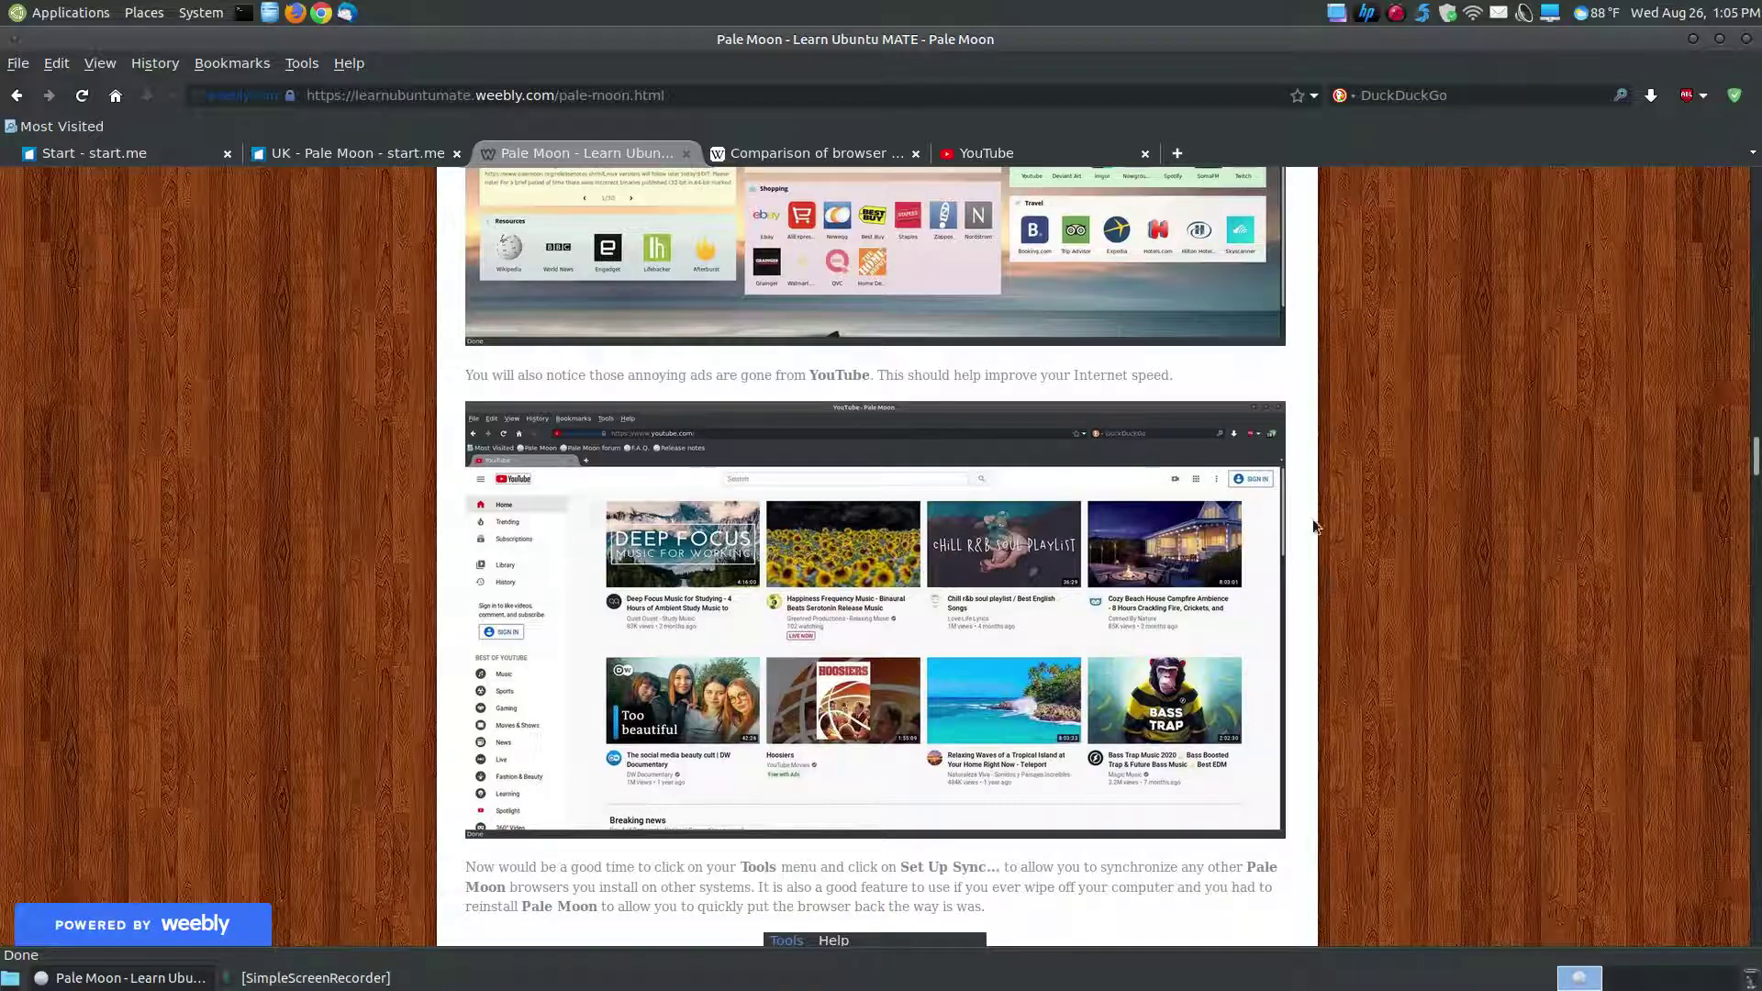
pyautogui.moveTo(1753, 477); pyautogui.dragTo(1756, 445)
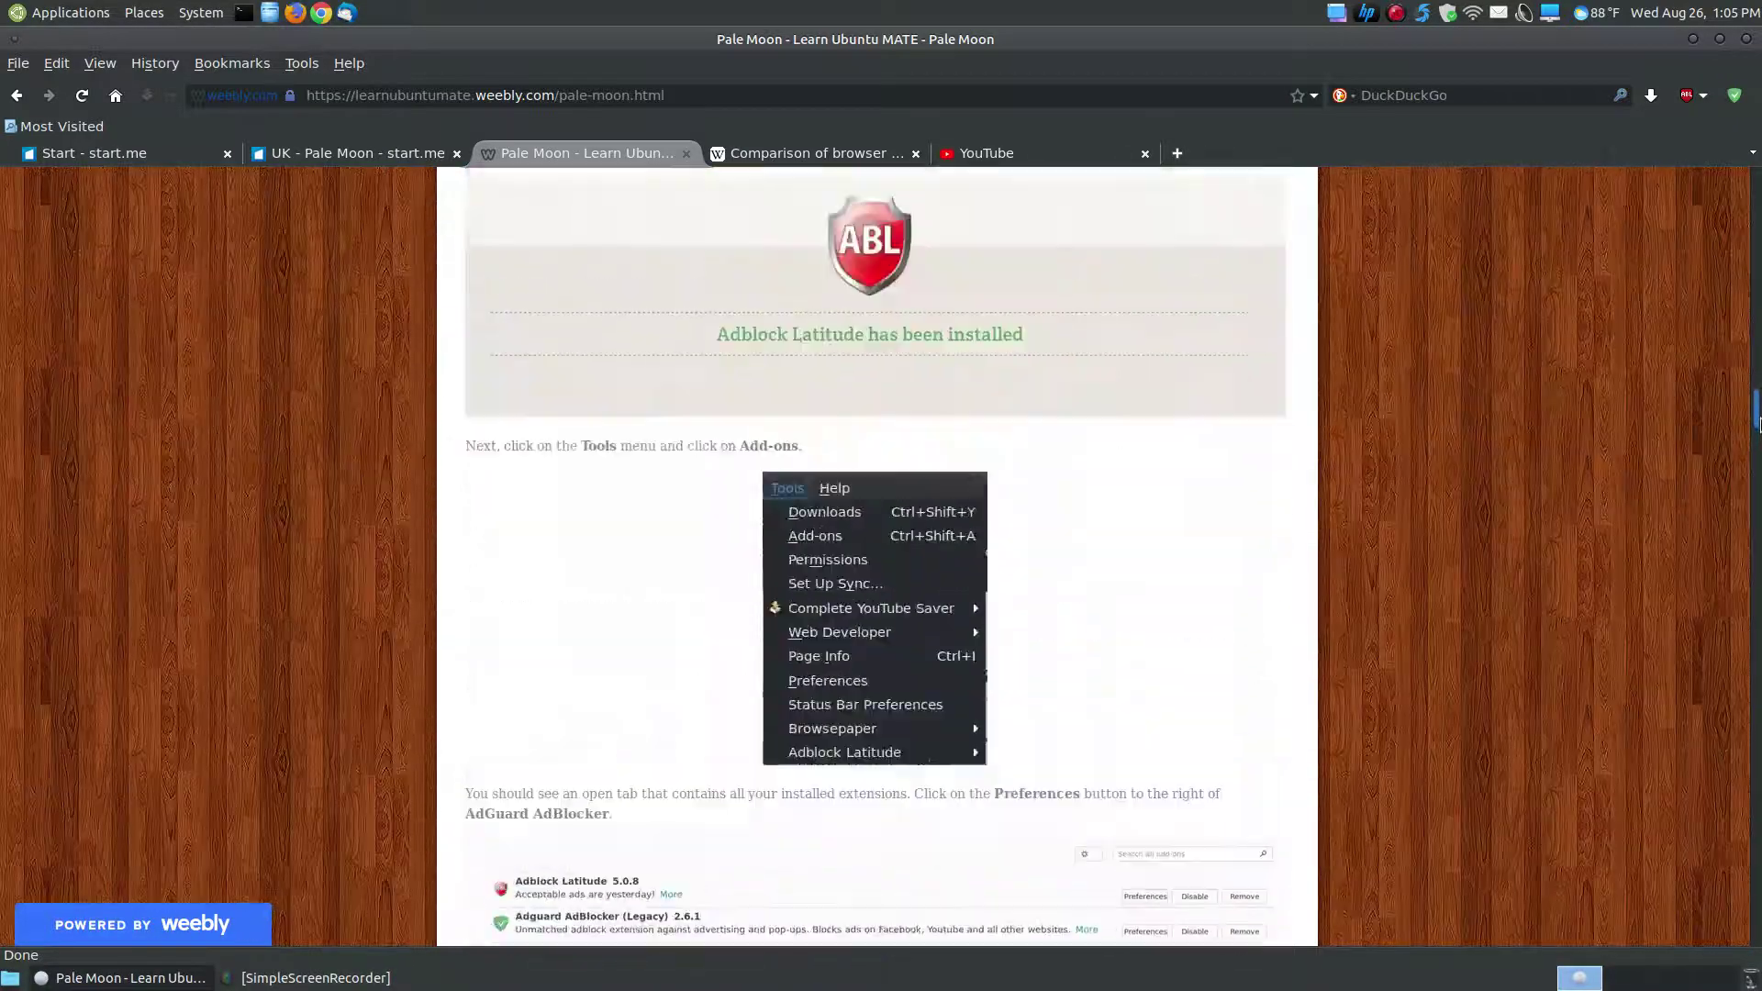
pyautogui.moveTo(1759, 425); pyautogui.dragTo(1760, 358)
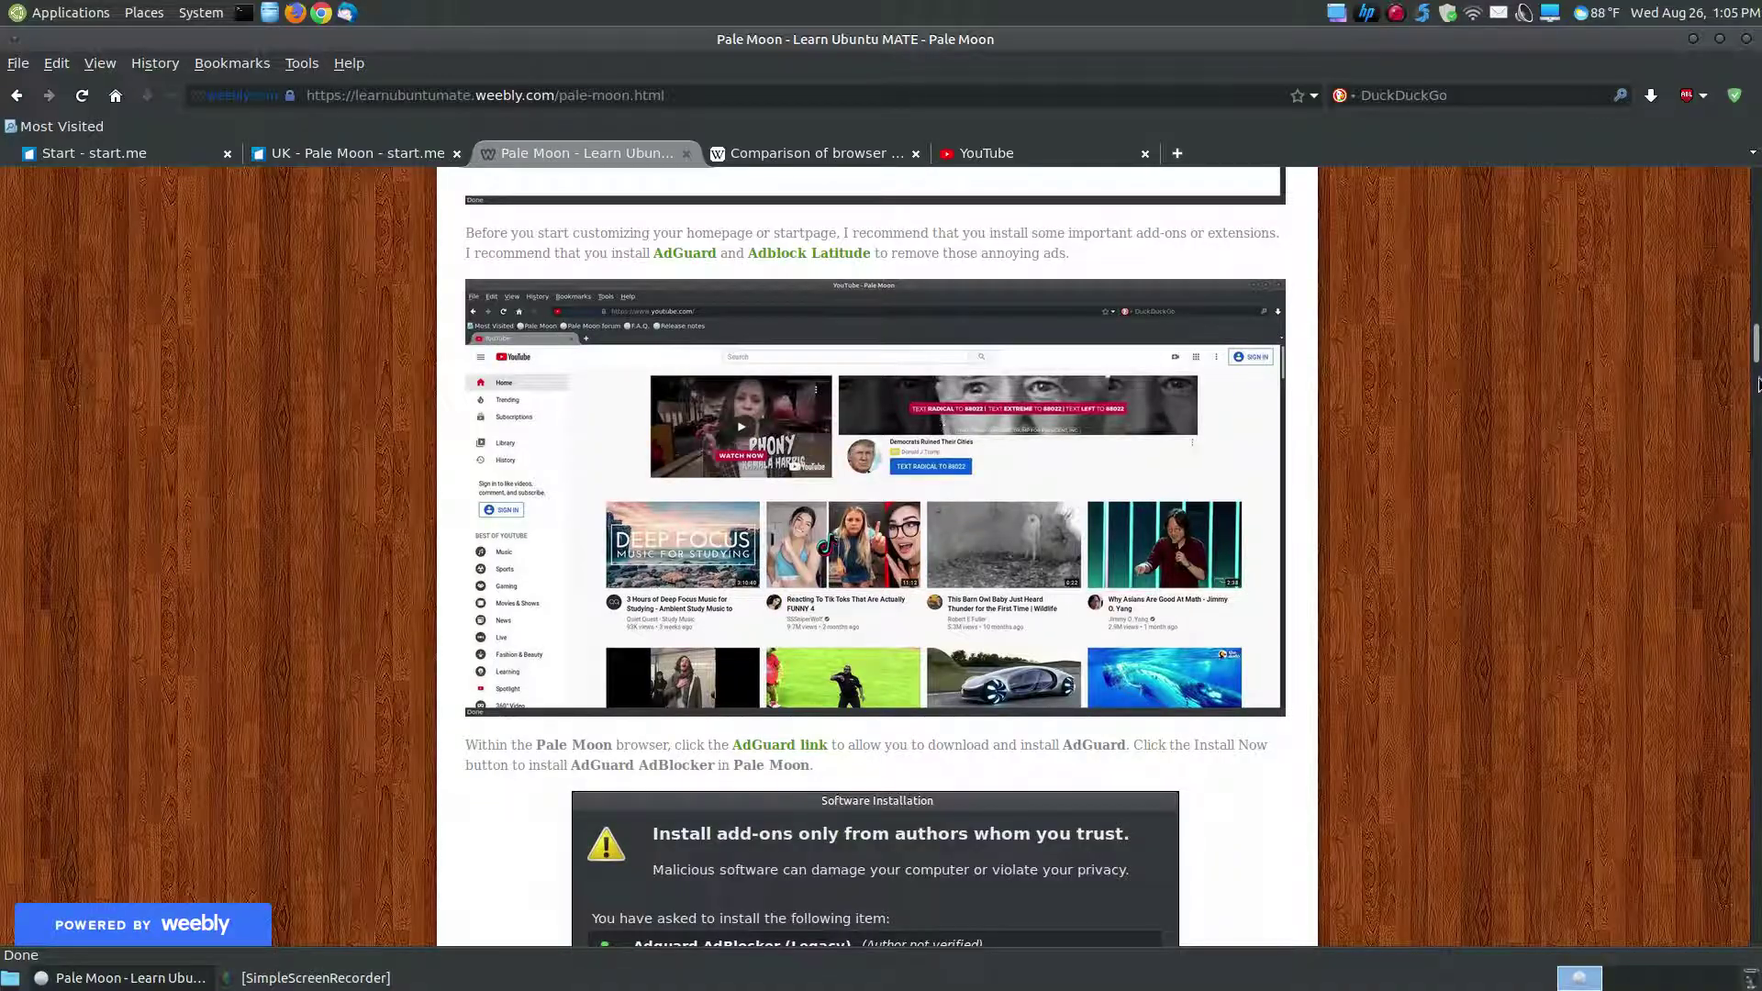
pyautogui.moveTo(1760, 384); pyautogui.dragTo(1755, 519)
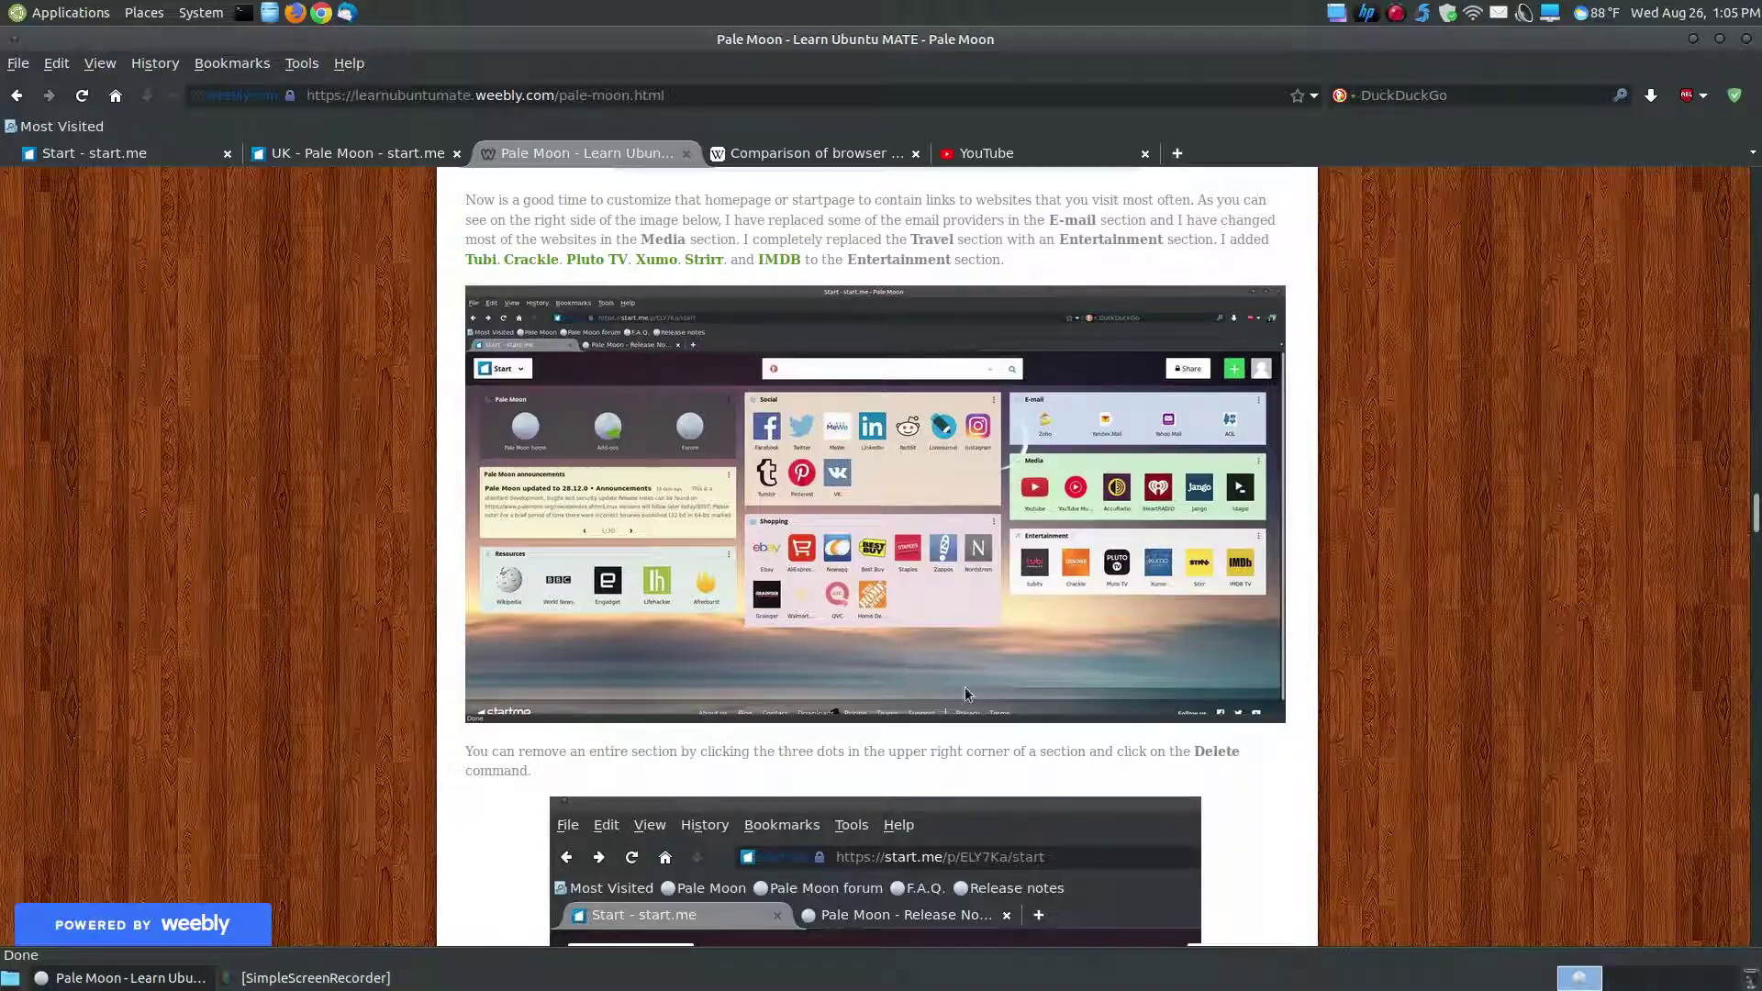
pyautogui.moveTo(1755, 515); pyautogui.dragTo(1749, 180)
pyautogui.scroll(-4, 751, 869)
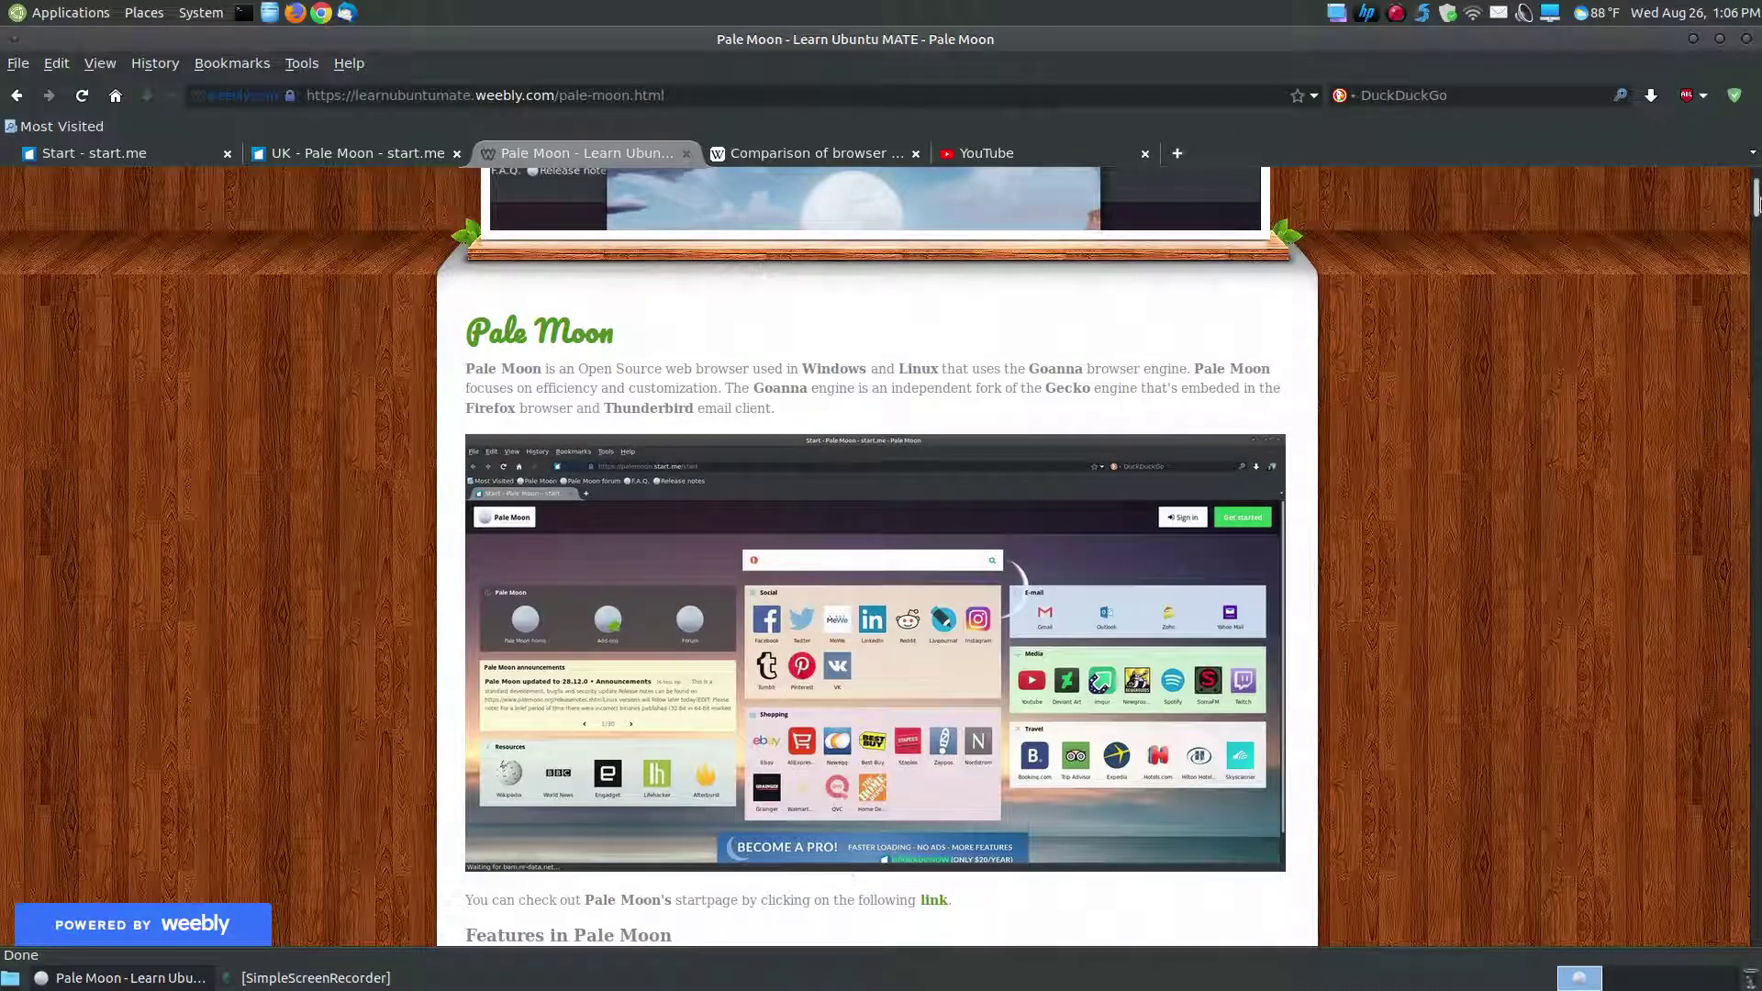
pyautogui.moveTo(1758, 202); pyautogui.dragTo(1757, 574)
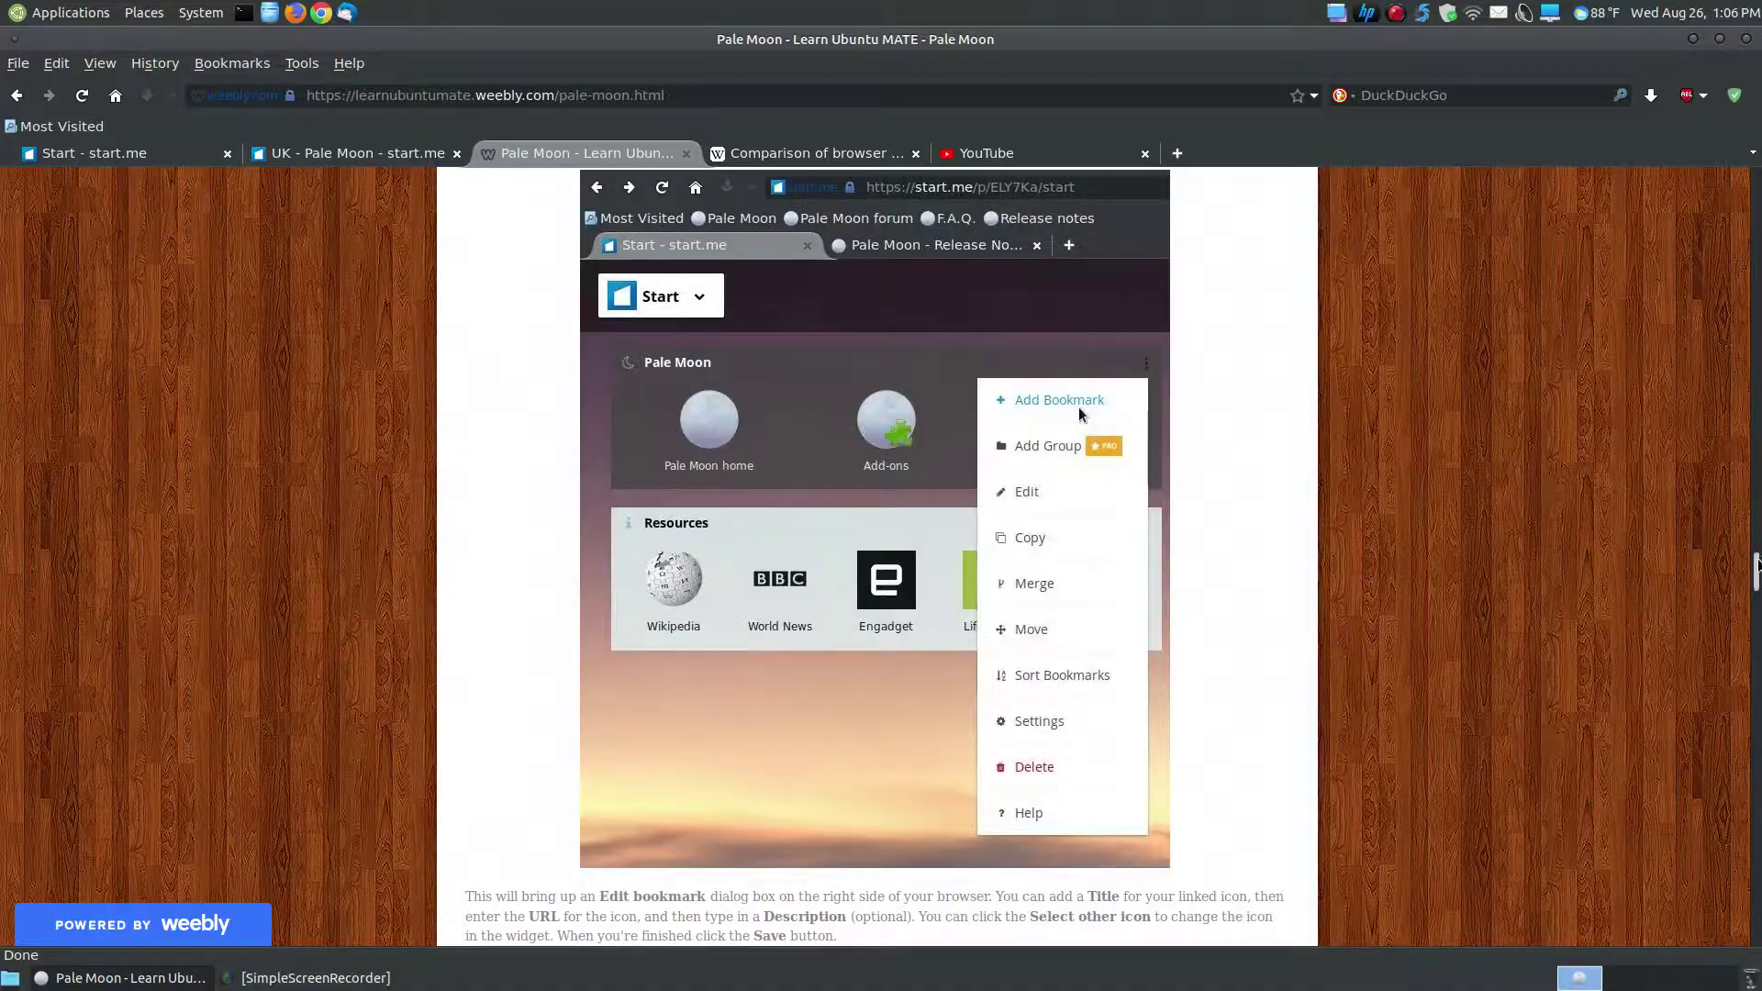
pyautogui.moveTo(1757, 570); pyautogui.dragTo(1757, 712)
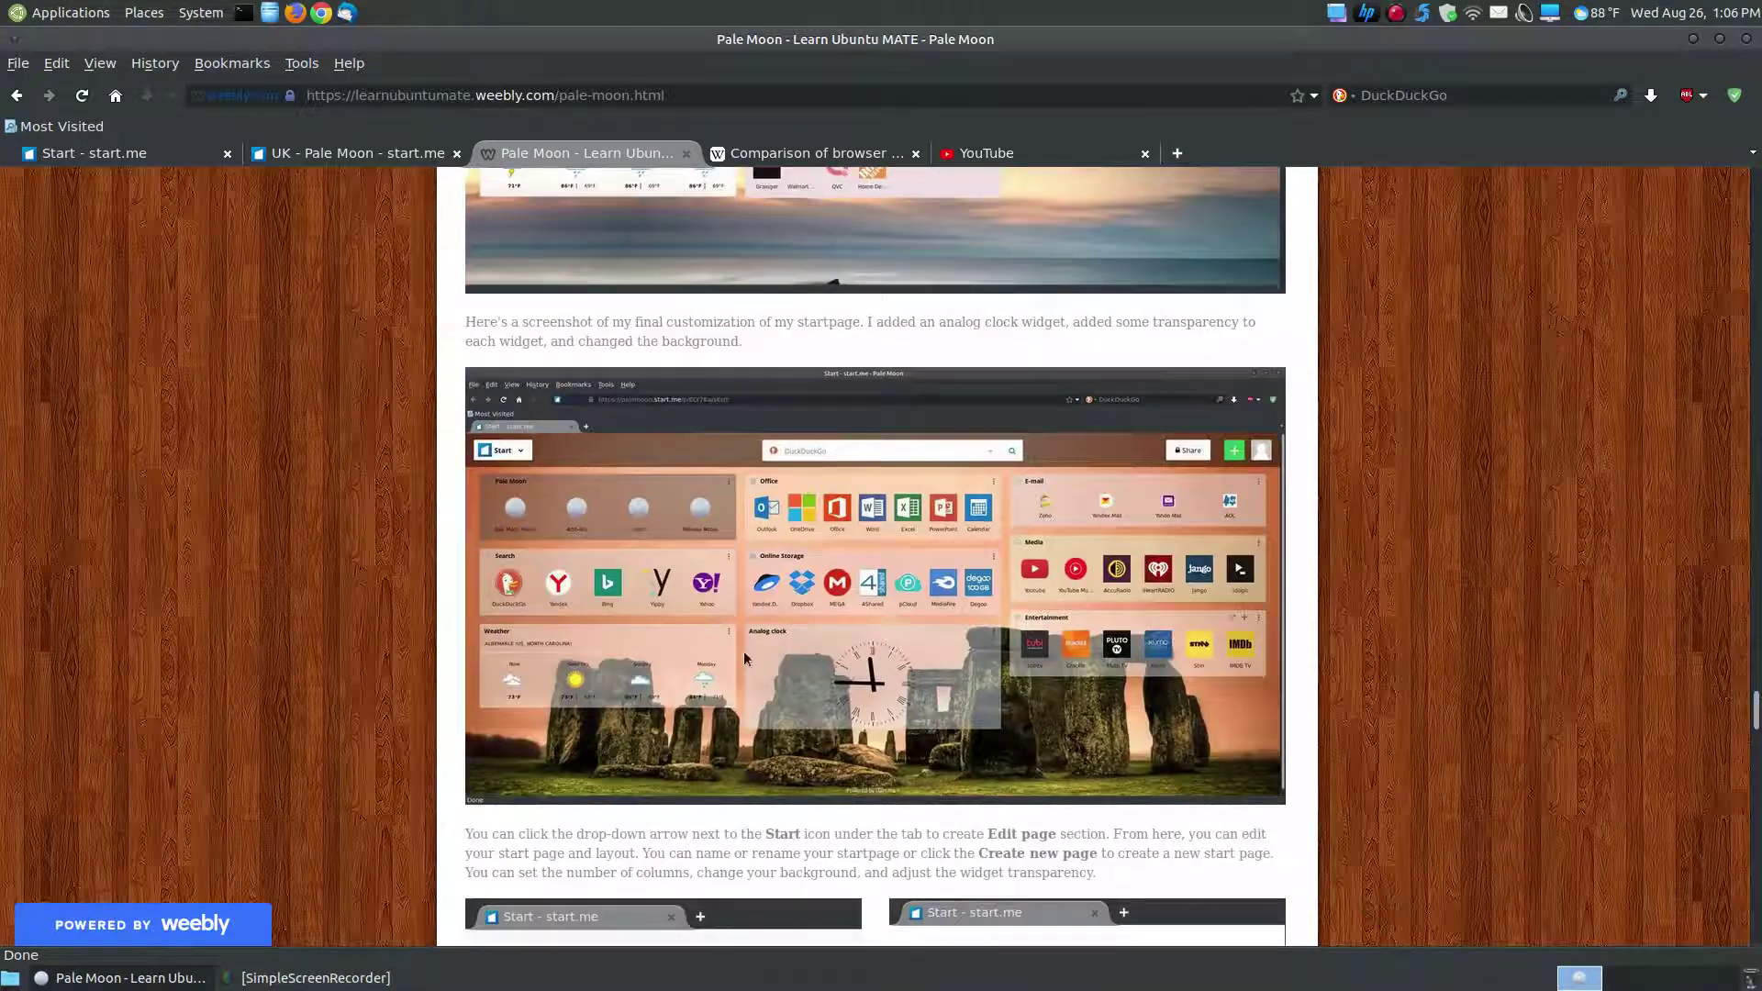
pyautogui.scroll(5, 713, 691)
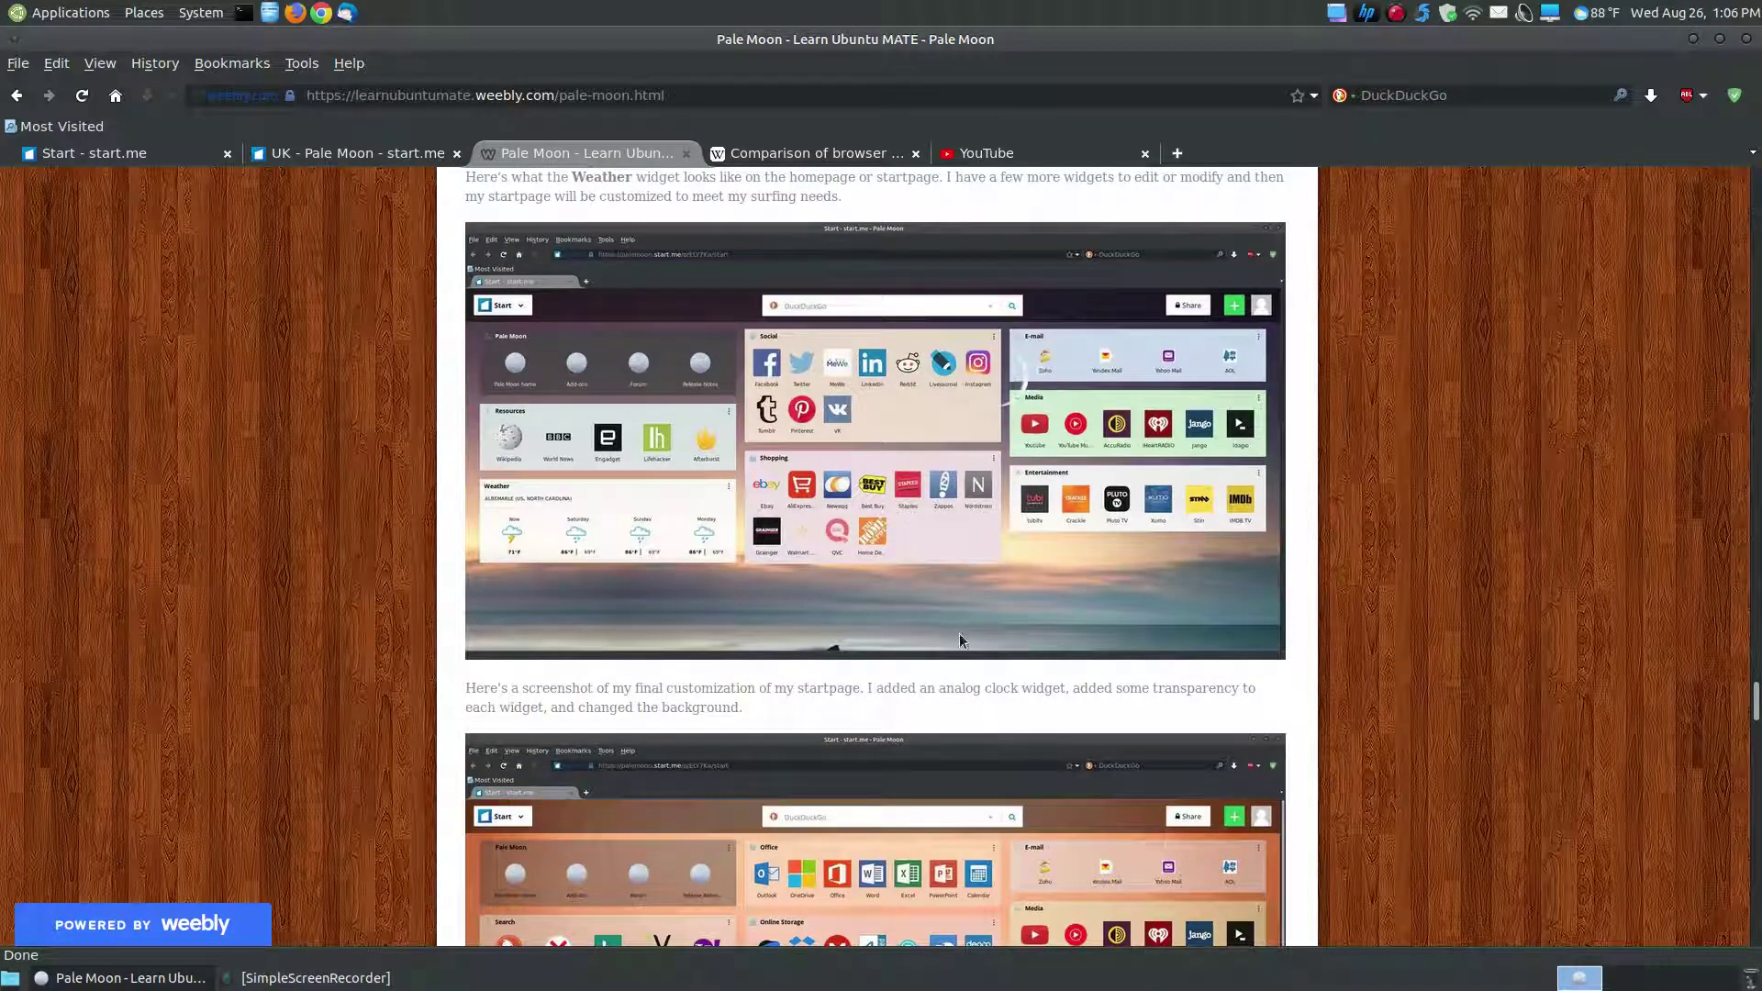
pyautogui.scroll(-10, 960, 641)
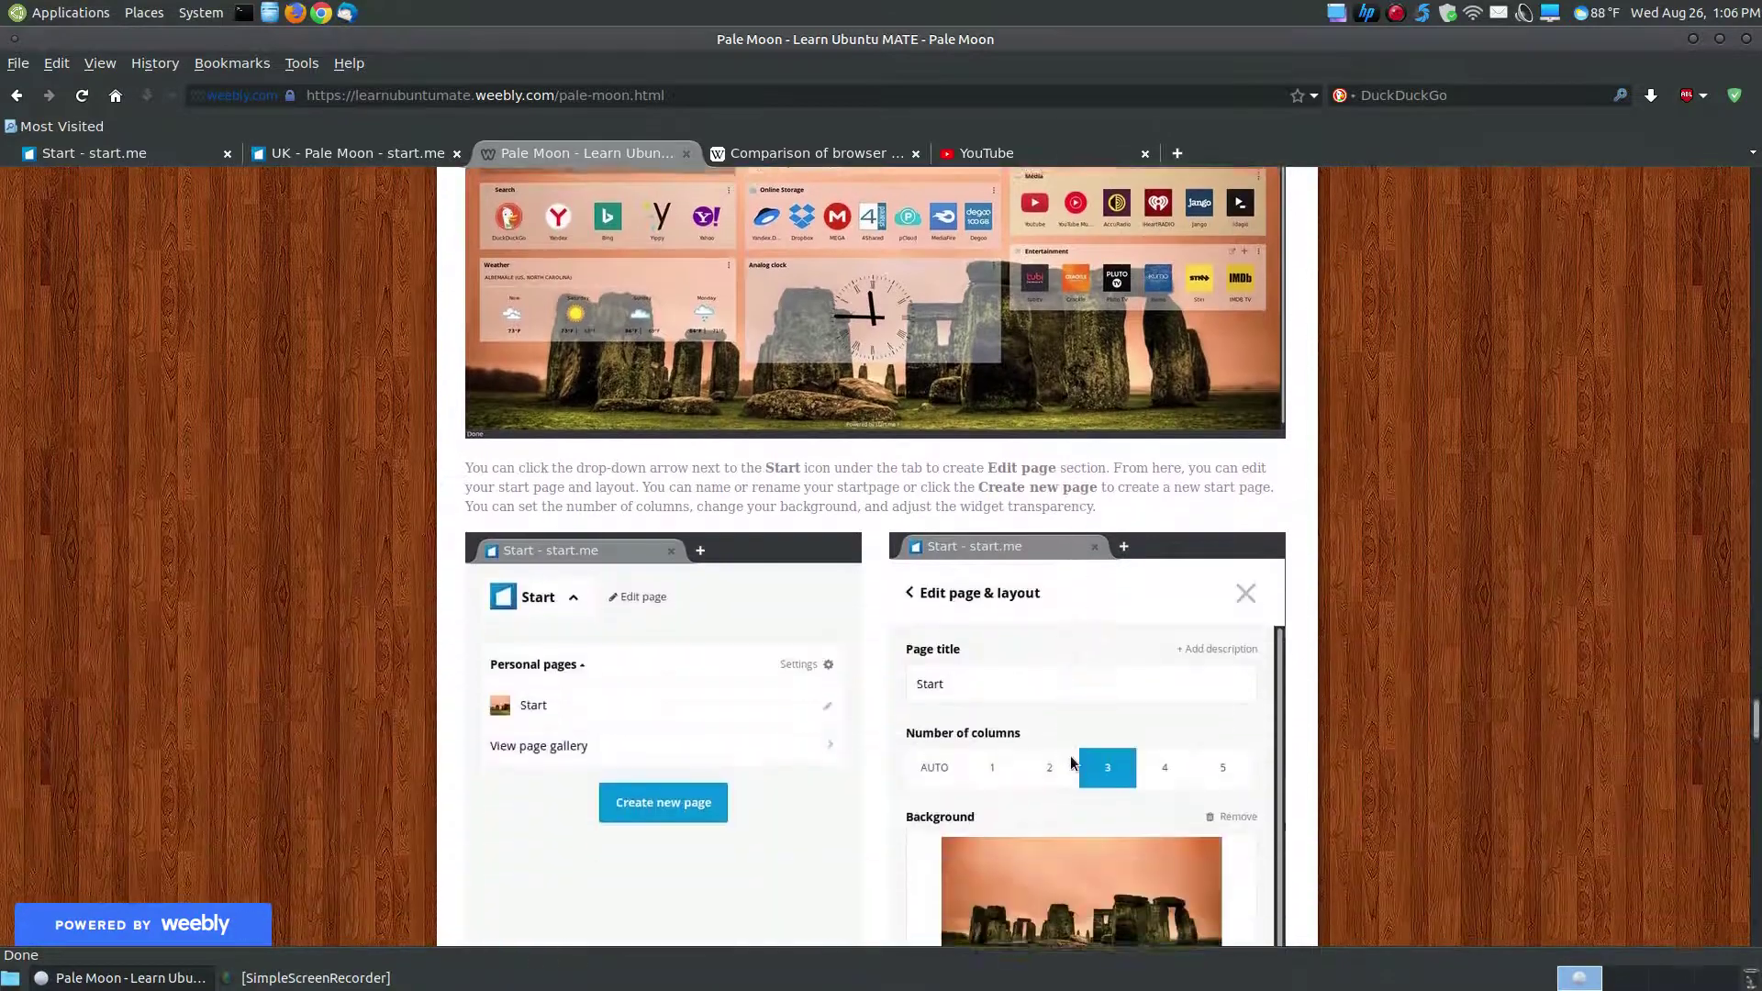
pyautogui.scroll(-7, 1070, 757)
pyautogui.scroll(3, 703, 470)
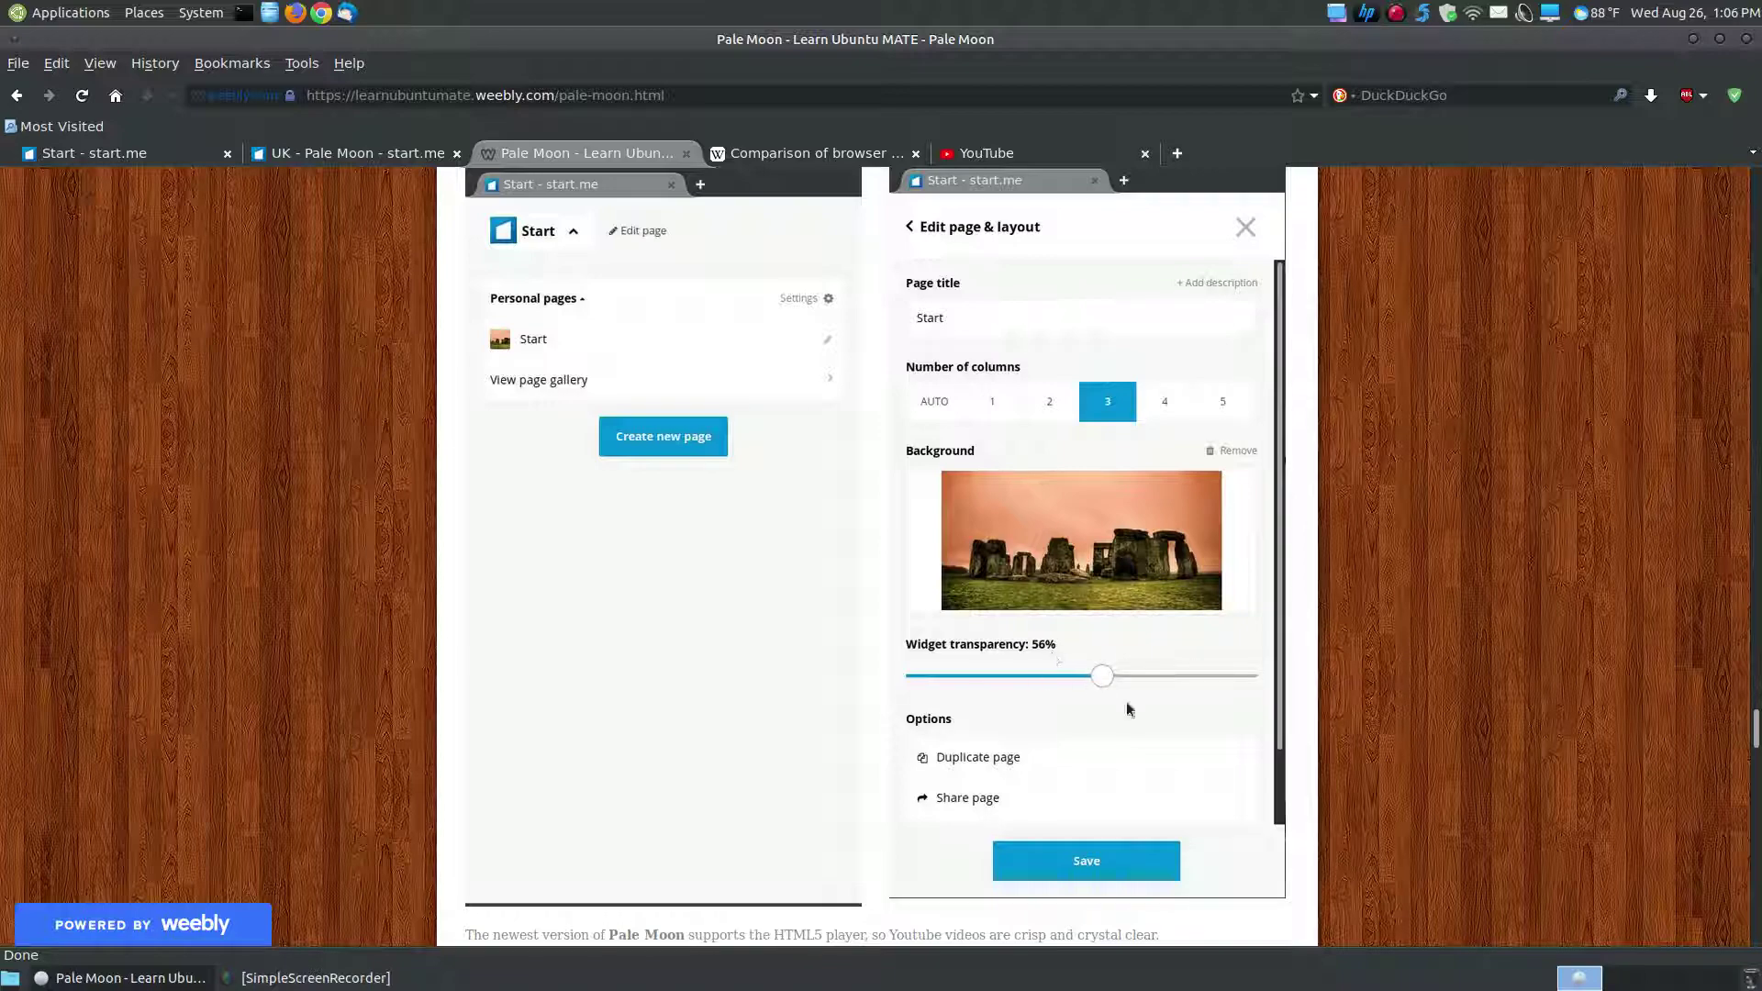
pyautogui.scroll(7, 1396, 735)
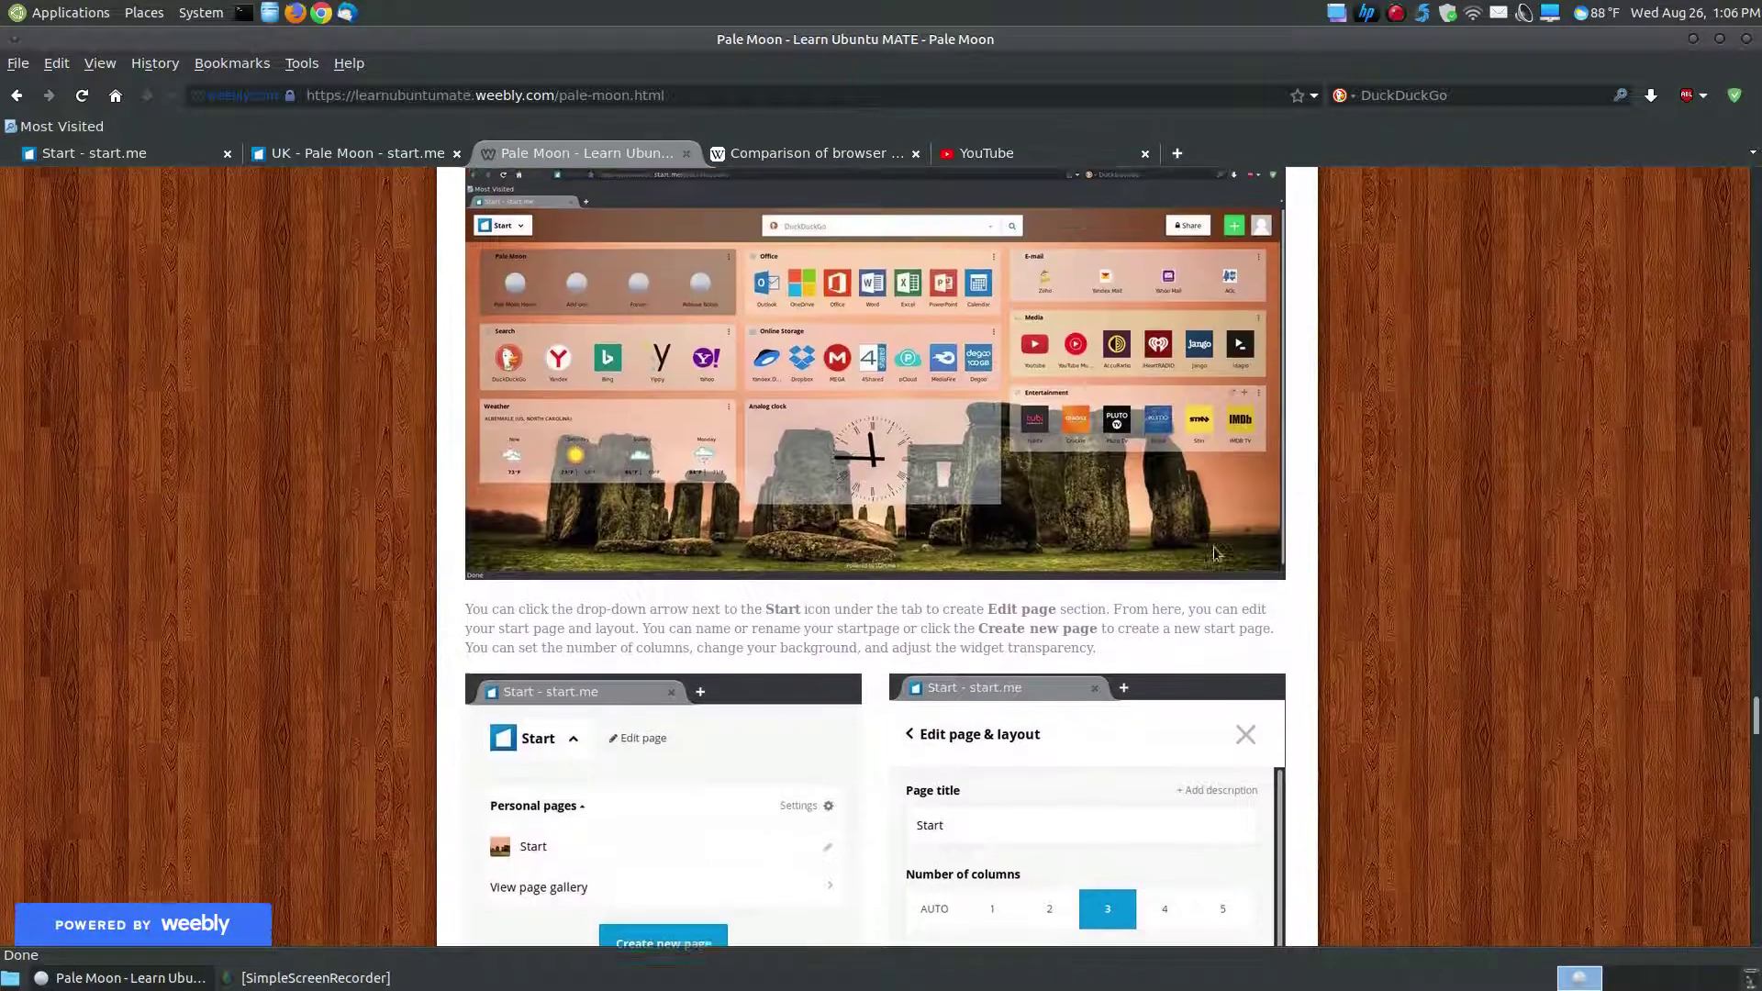
pyautogui.scroll(6, 1193, 505)
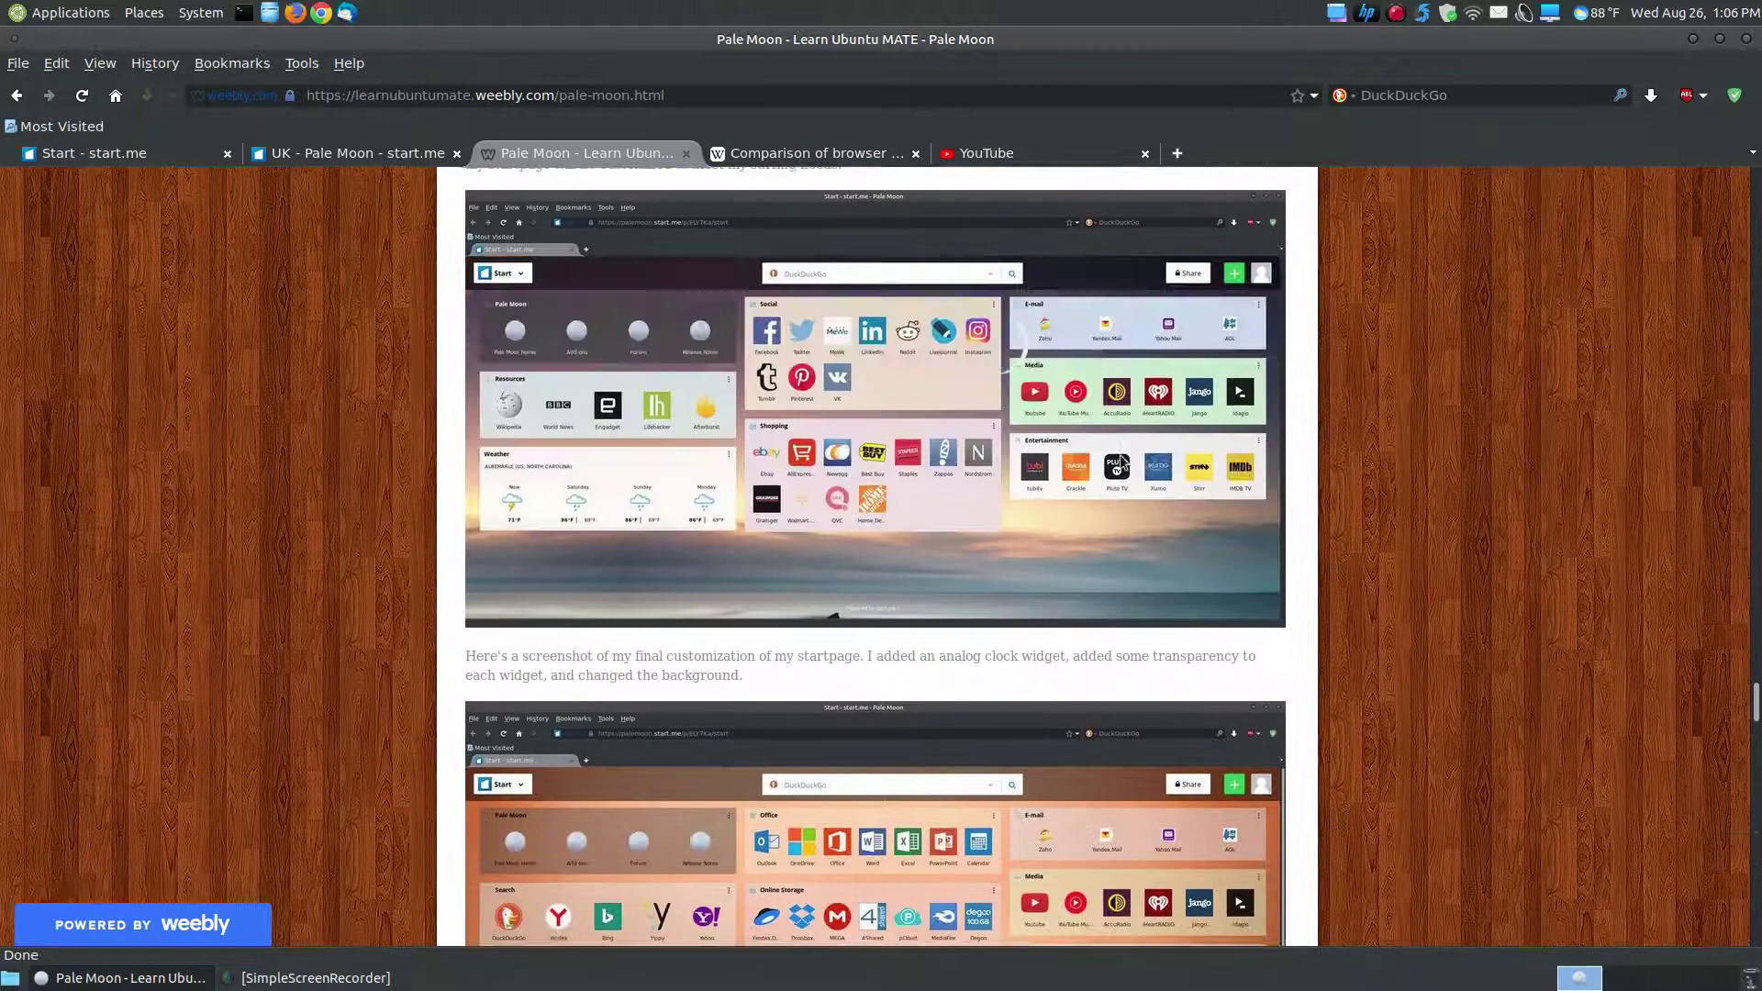
pyautogui.scroll(-15, 1414, 598)
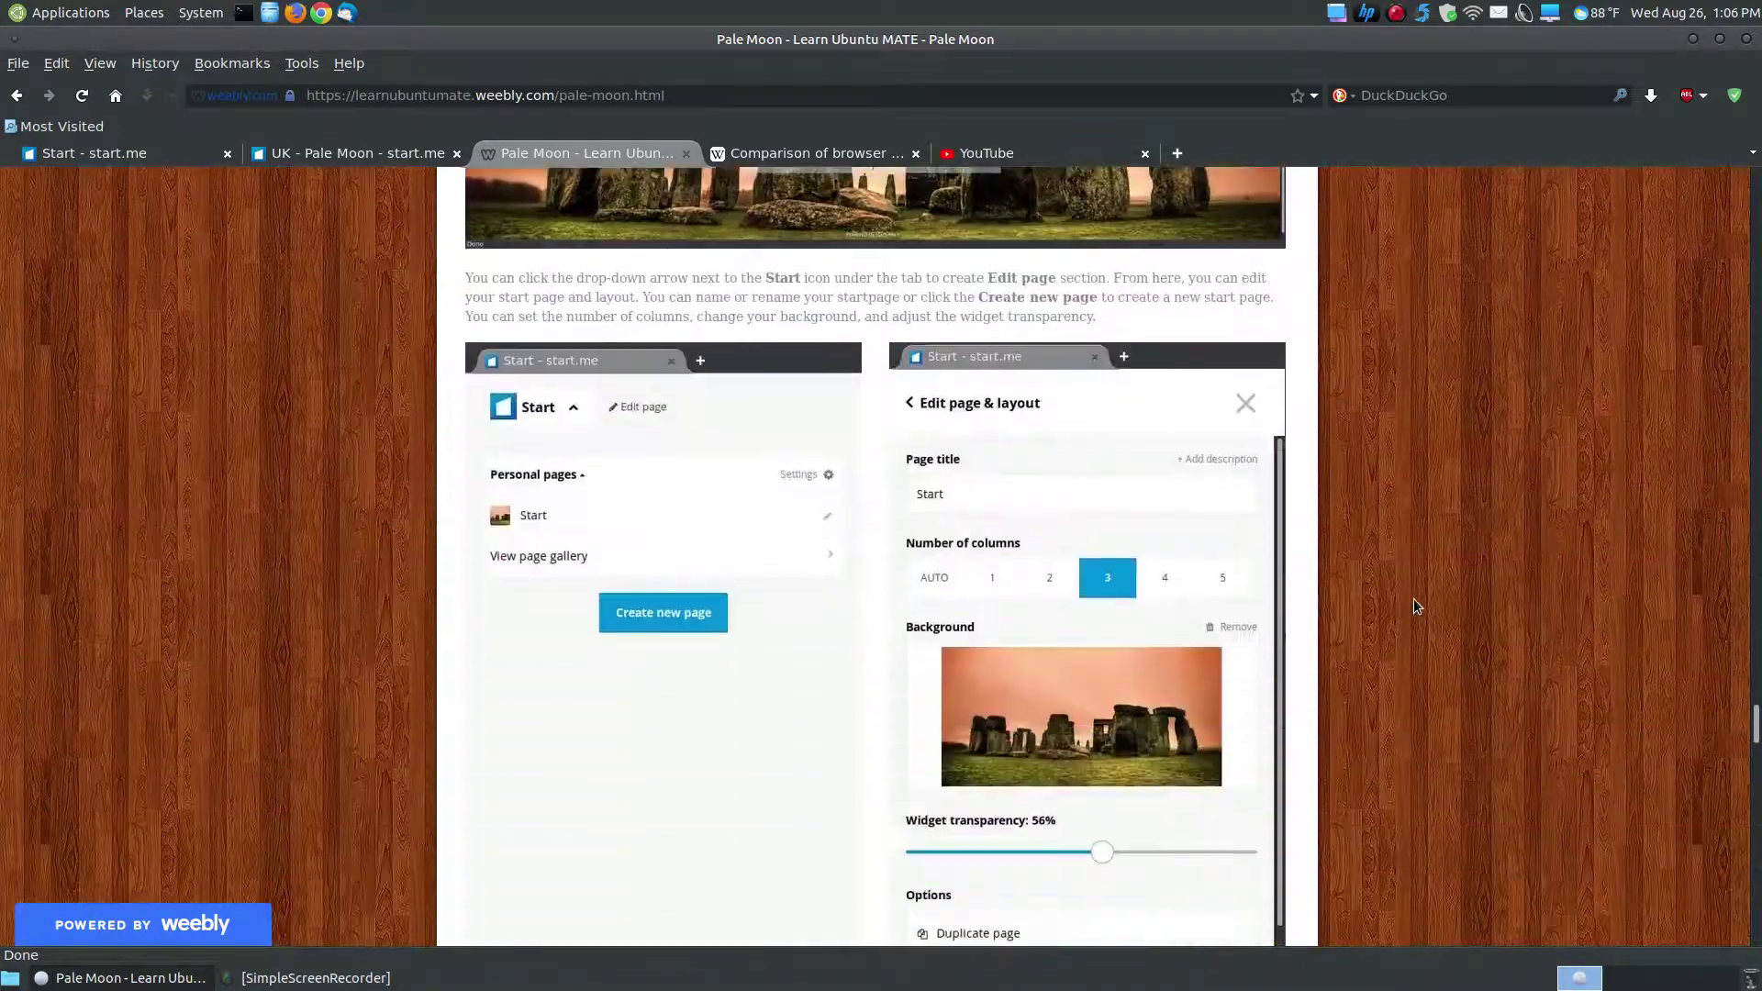
pyautogui.scroll(-6, 1411, 606)
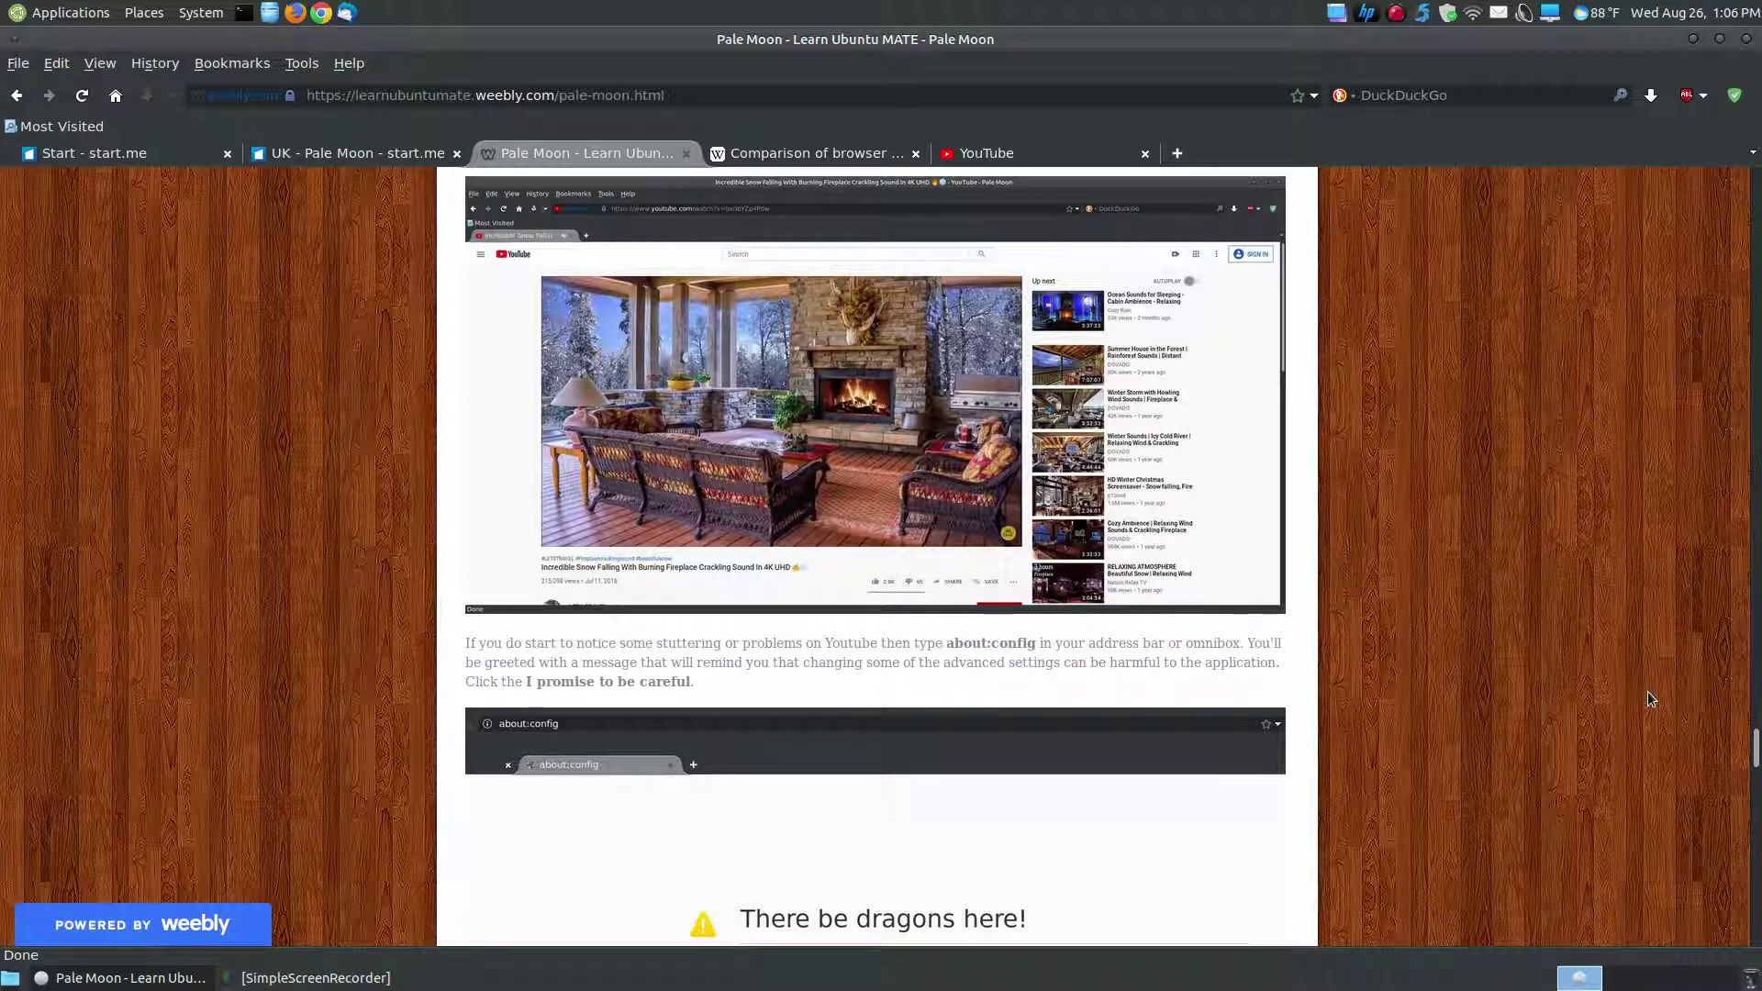
# Step: Skip the snowy fireplace video ahead to about 7:43, then close its YouTube tab
pyautogui.scroll(-5, 1567, 698)
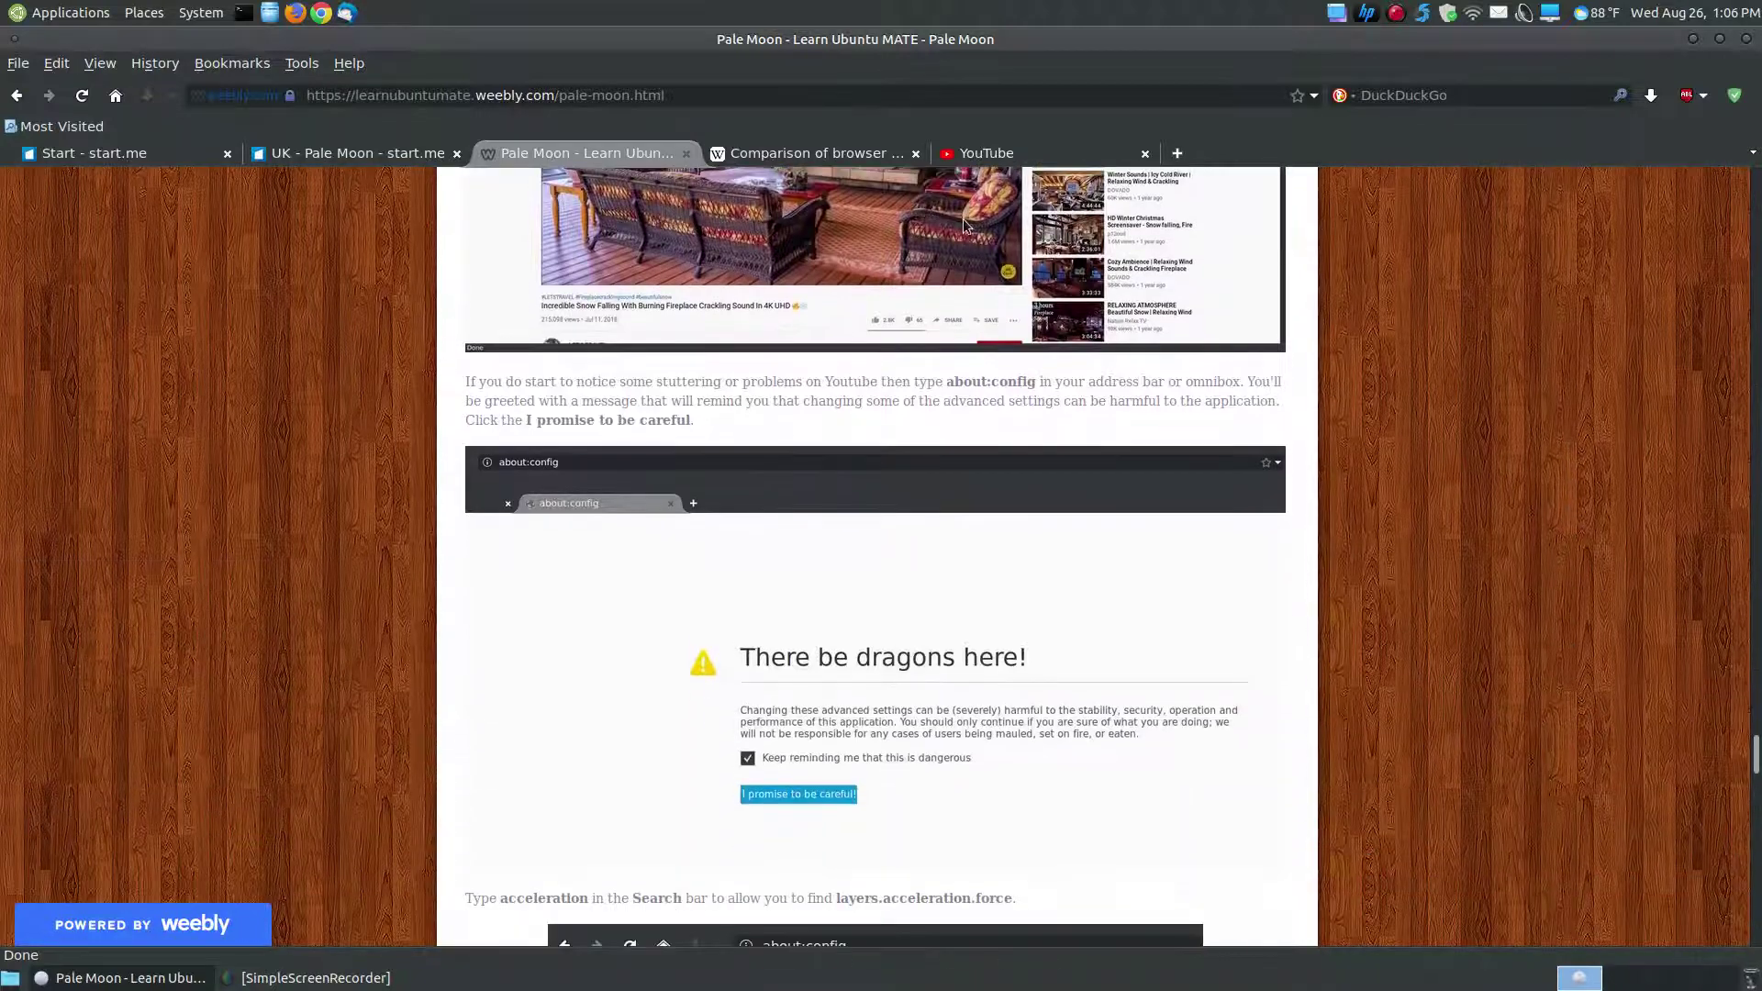
pyautogui.click(988, 157)
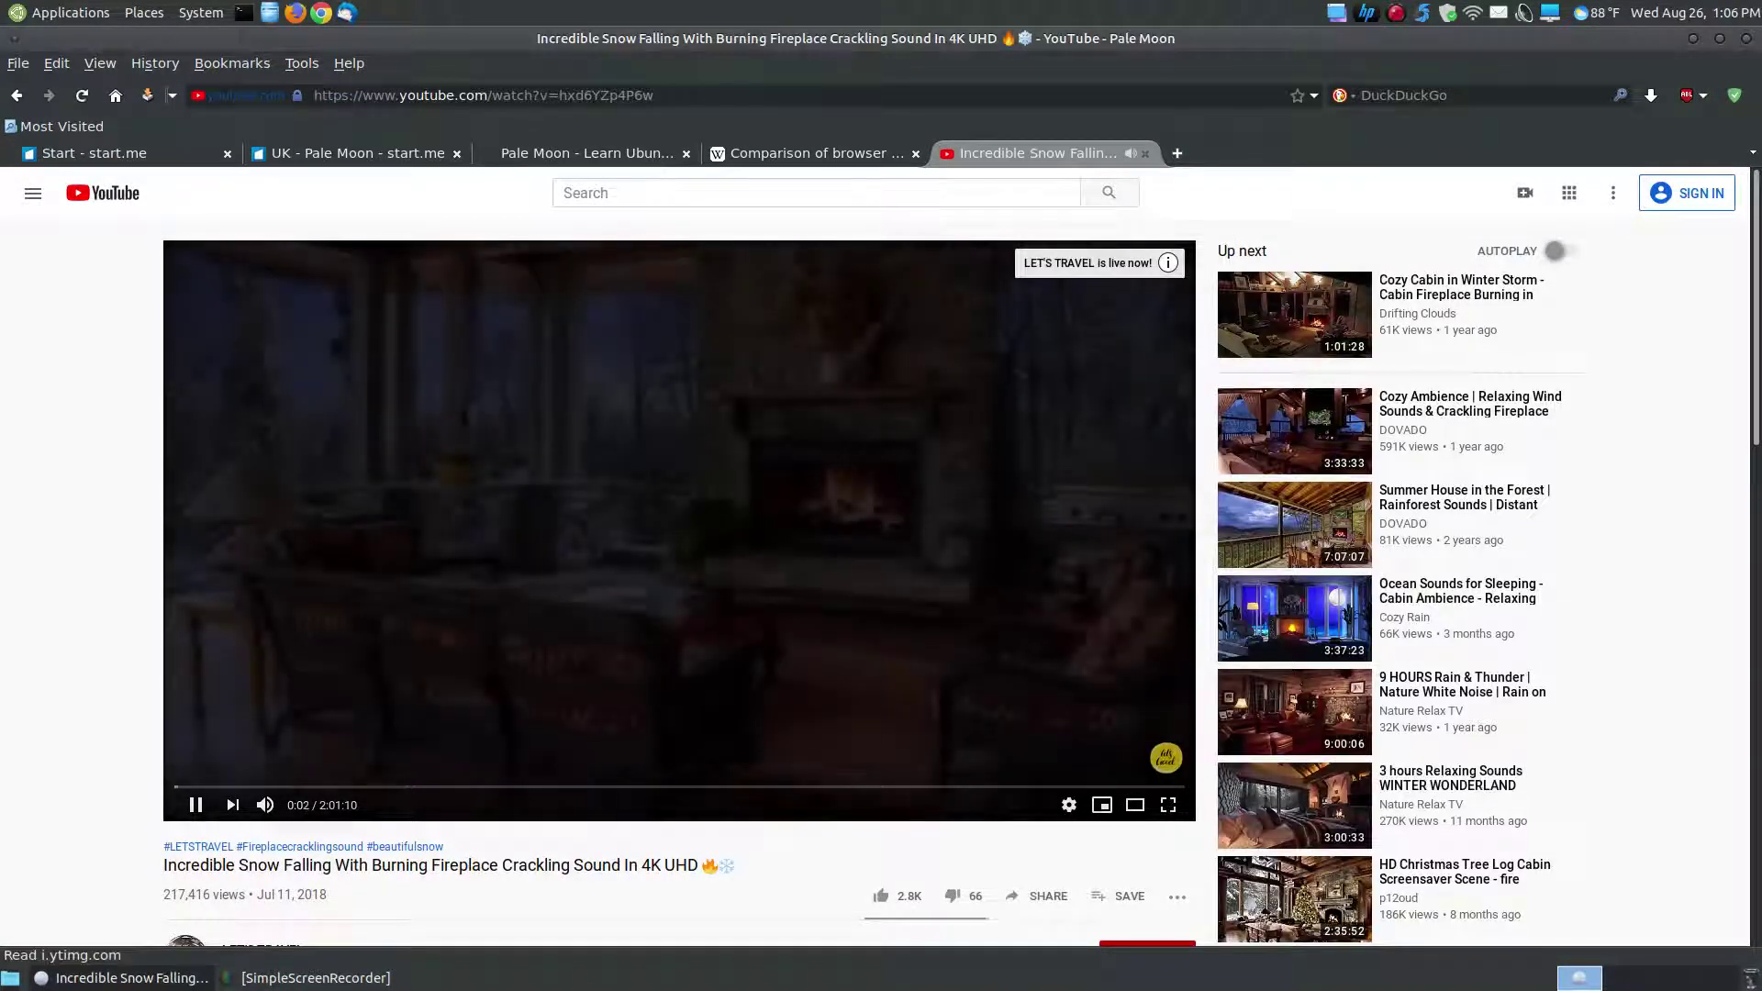
pyautogui.moveTo(292, 808)
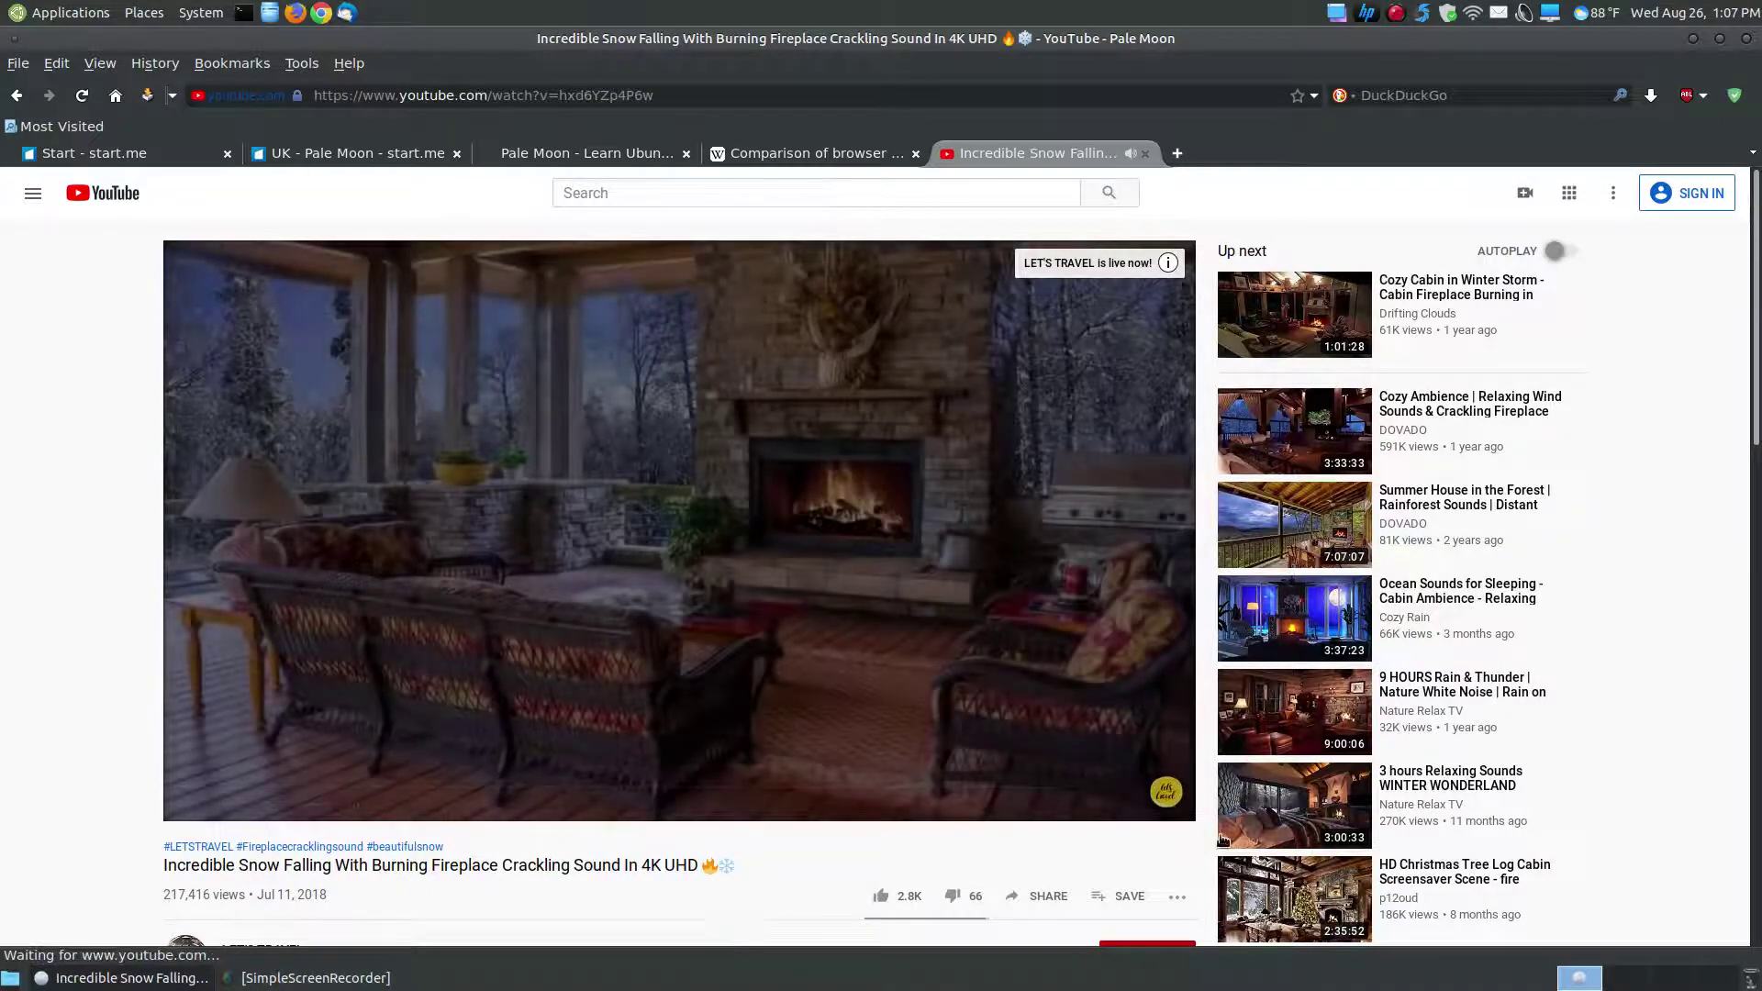
pyautogui.moveTo(320, 782)
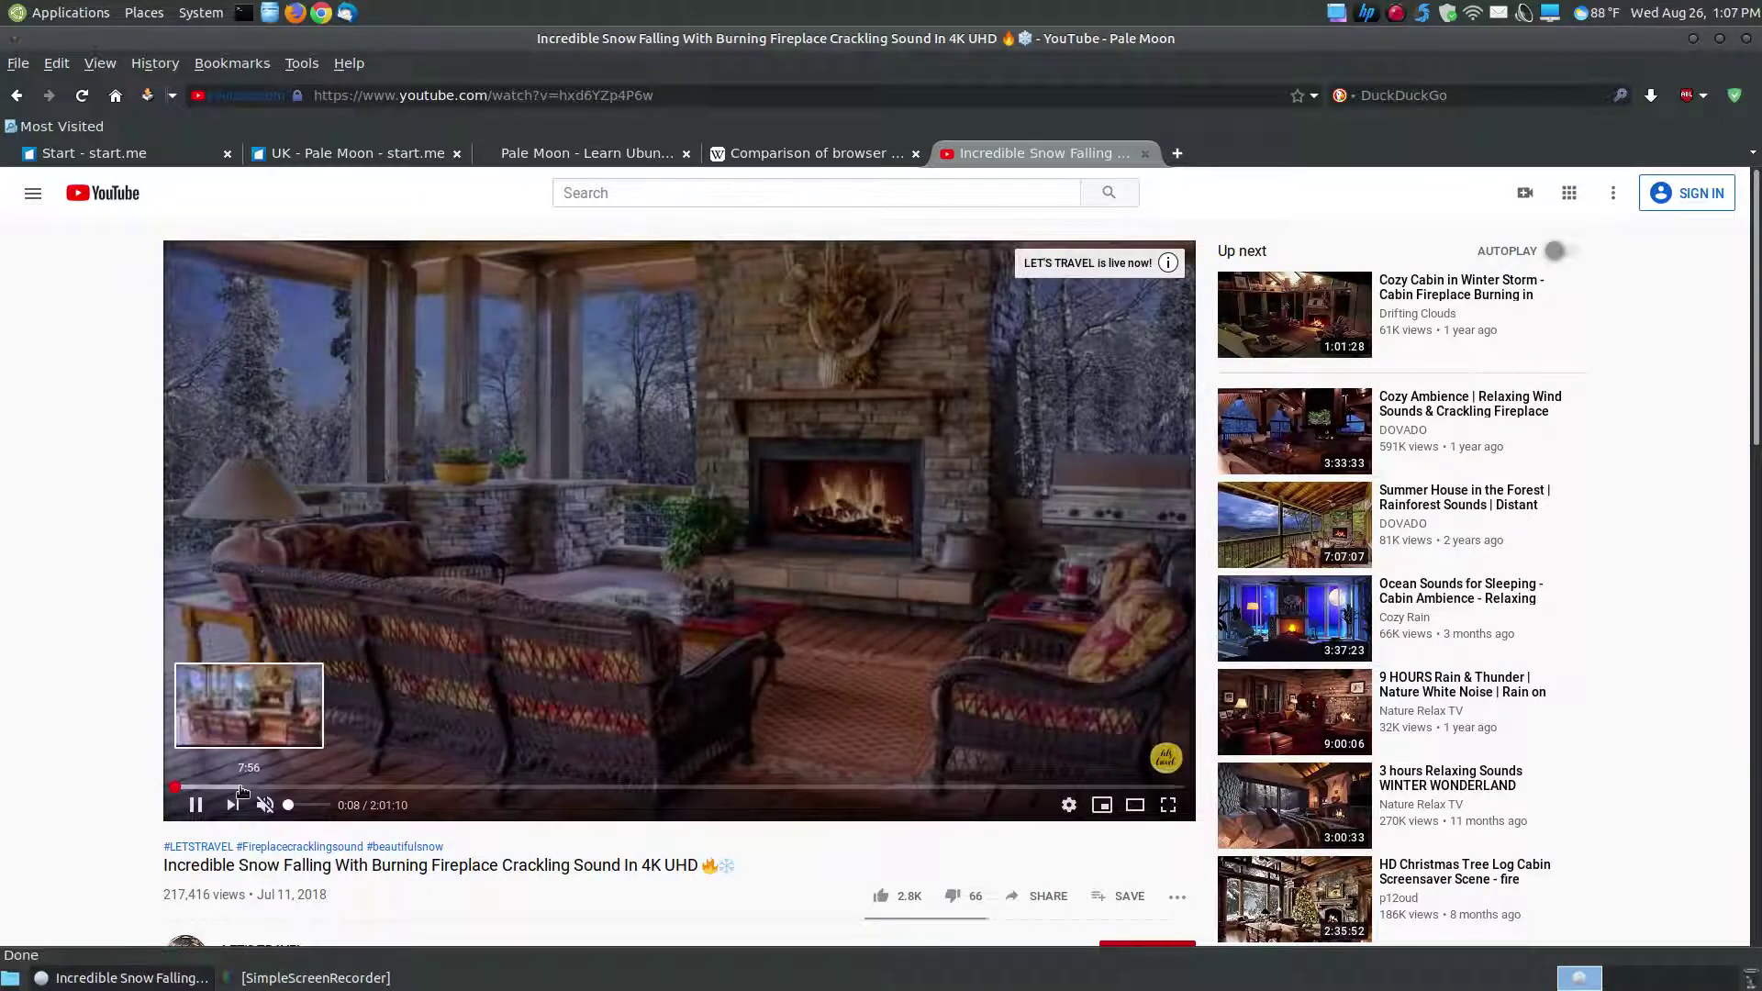
pyautogui.click(239, 786)
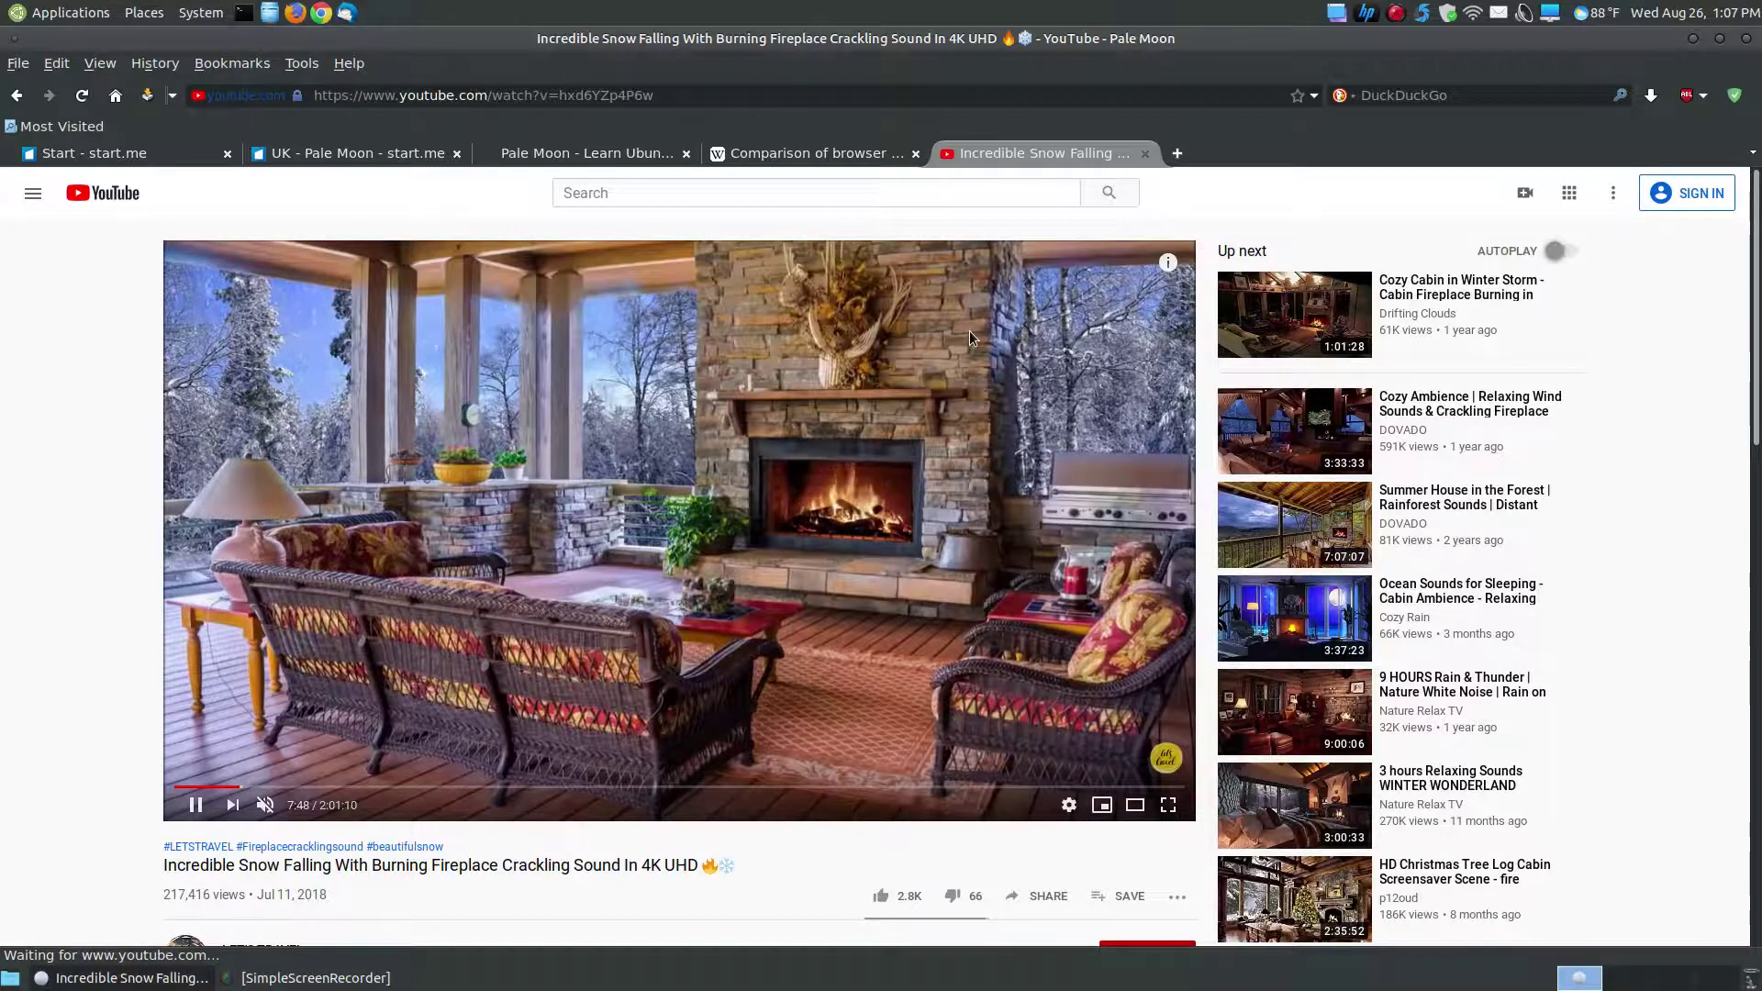
pyautogui.click(1145, 155)
# Step: Copy the 'about:config' text from the tutorial page
pyautogui.click(586, 147)
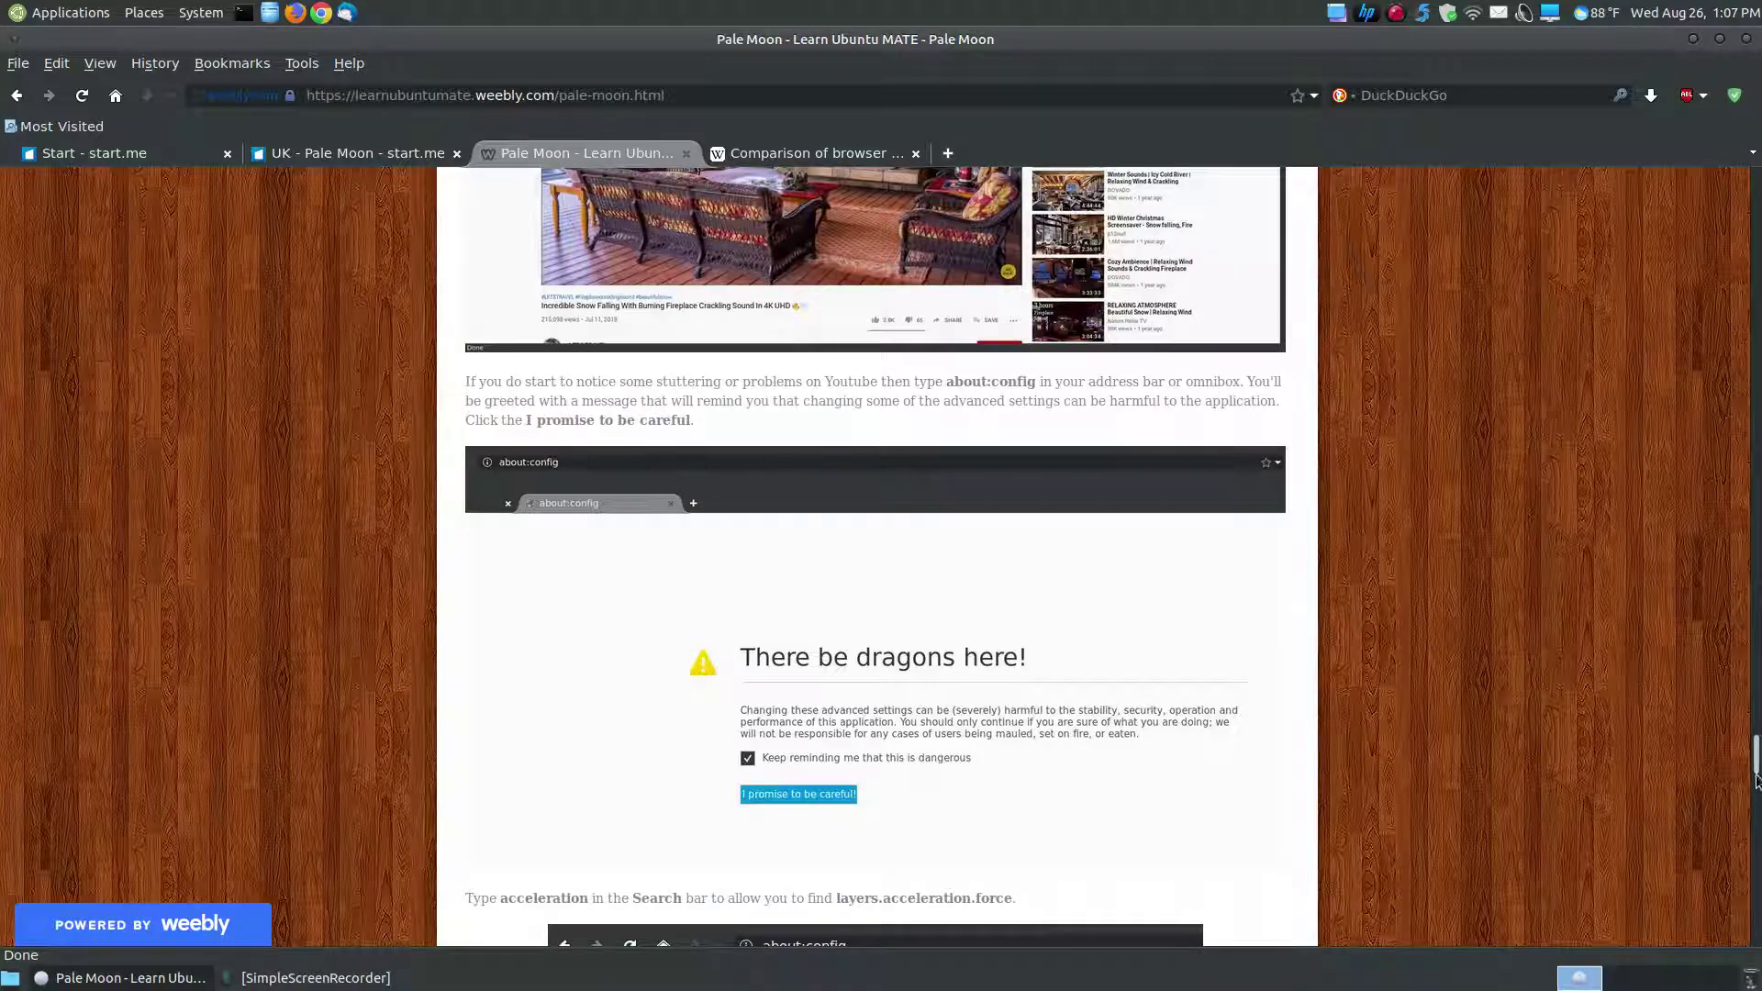
pyautogui.scroll(-3, 1458, 714)
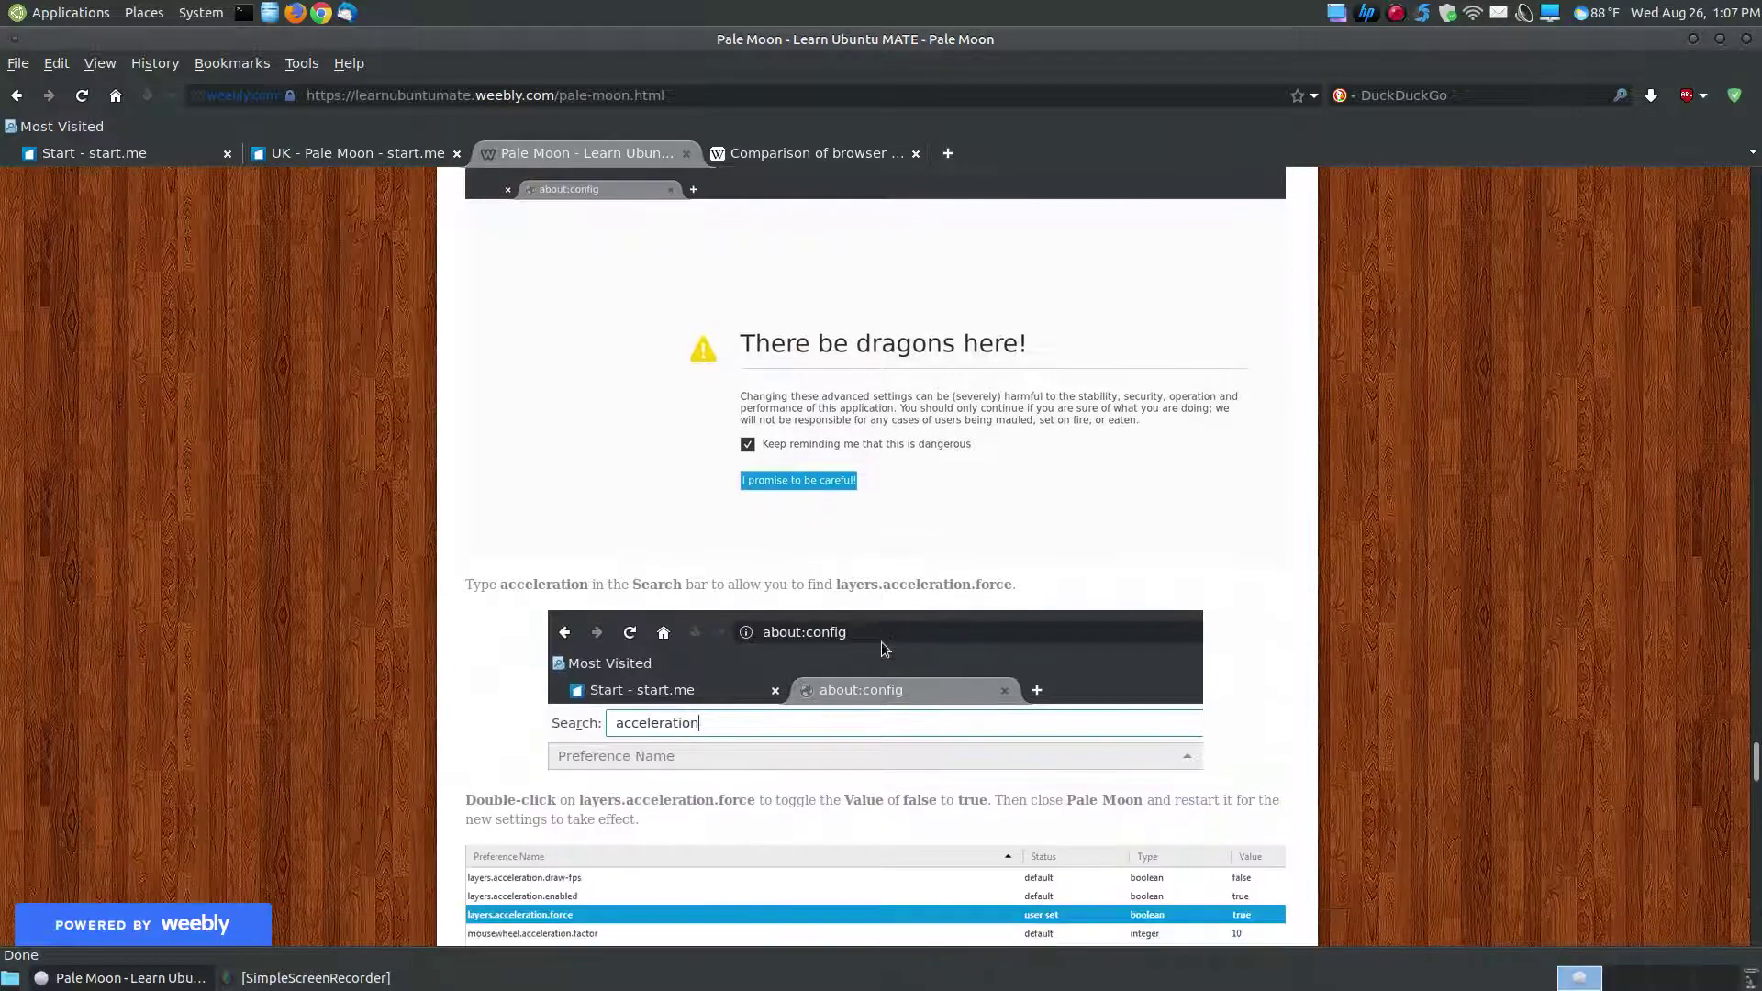
pyautogui.scroll(1, 884, 649)
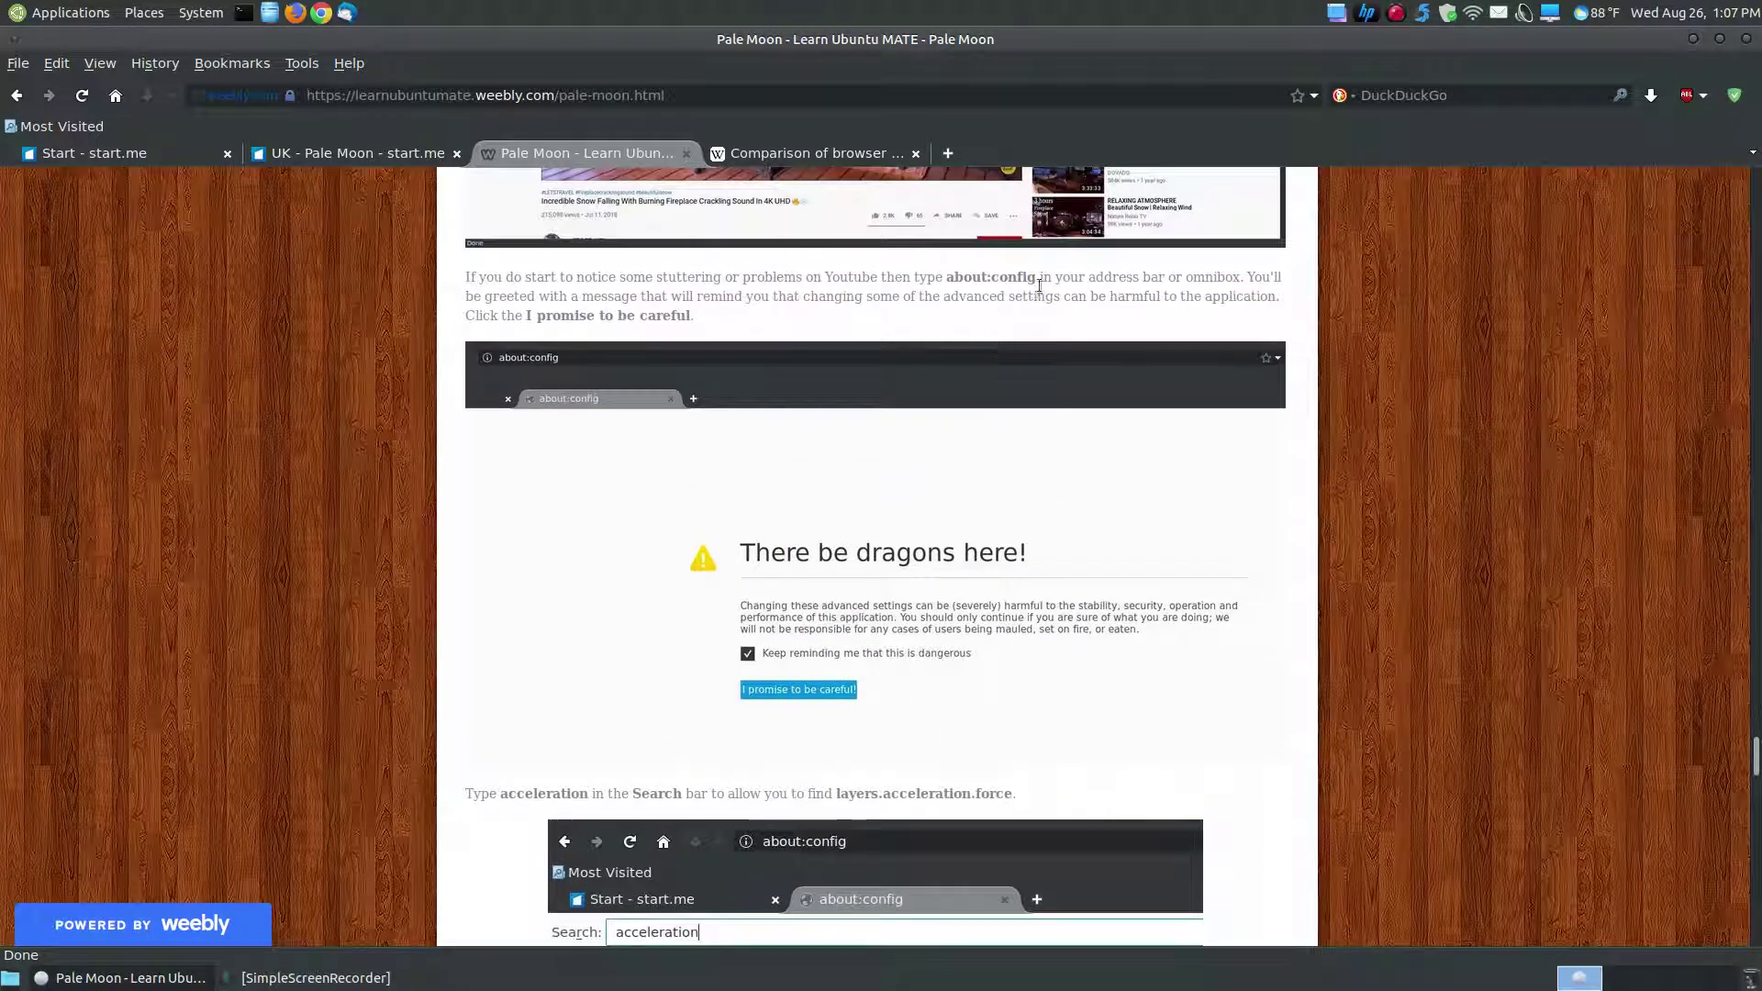
pyautogui.moveTo(1040, 282); pyautogui.dragTo(946, 277)
pyautogui.rightClick(956, 275)
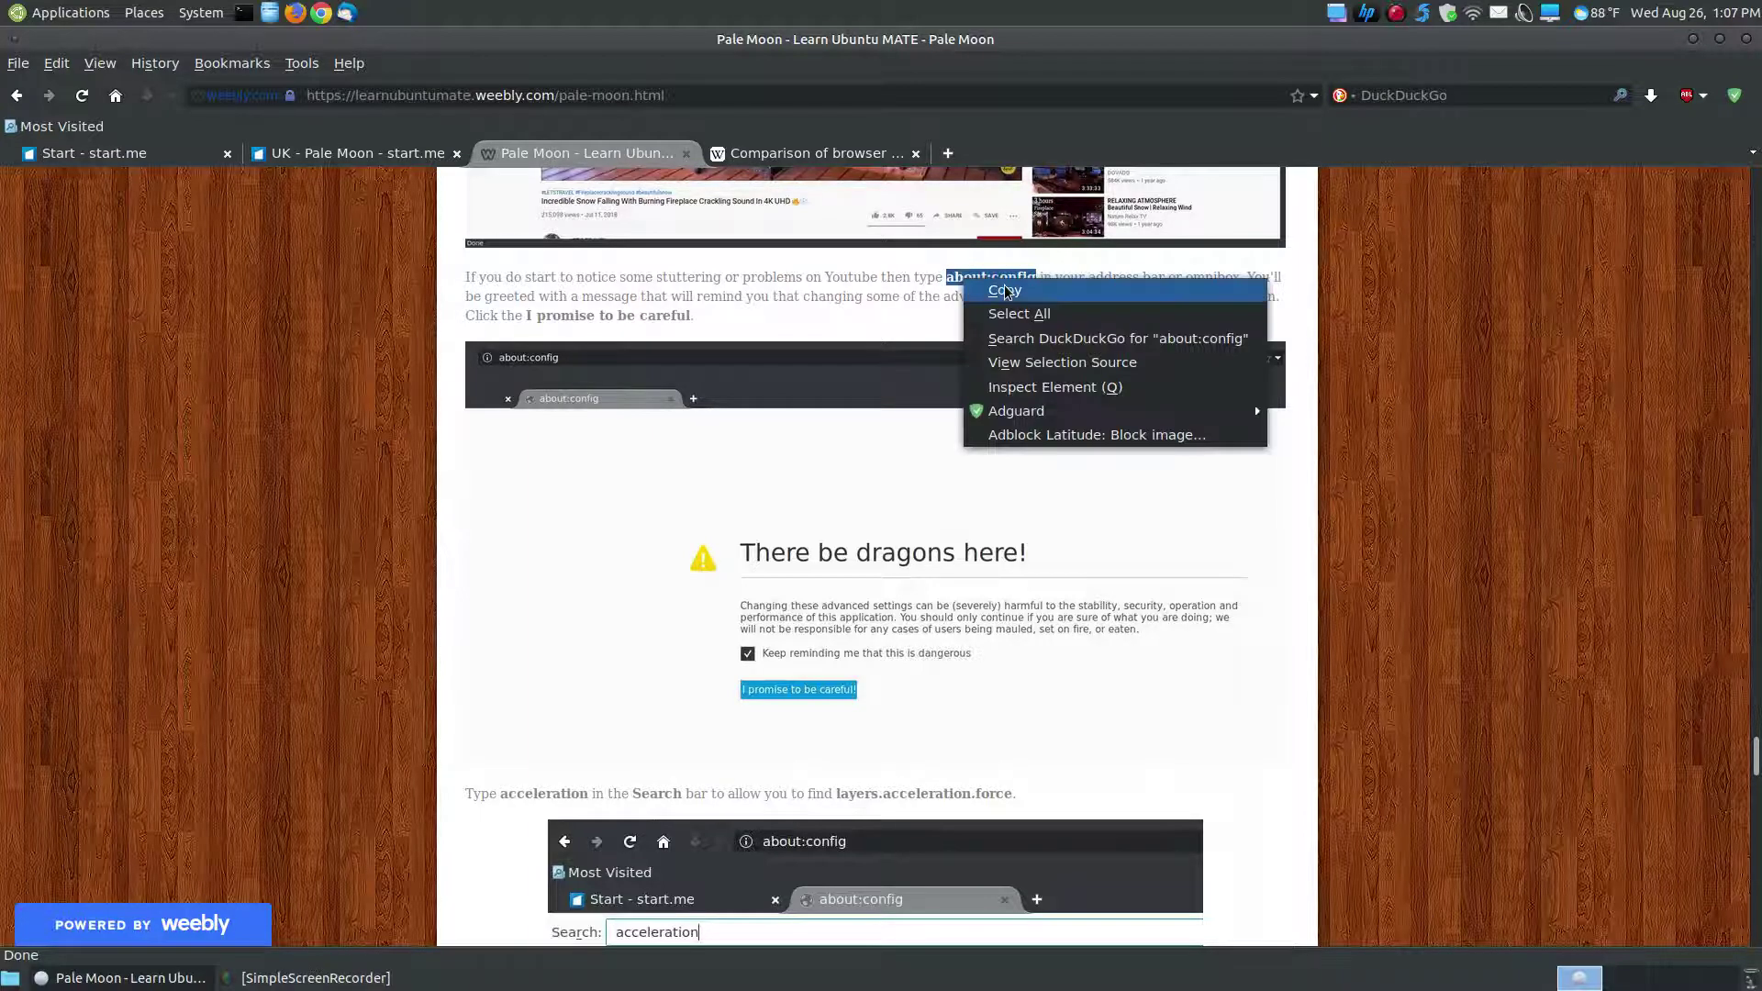
pyautogui.click(987, 290)
# Step: Load about:config in a new tab and accept the warning to reach the preference list
pyautogui.click(949, 153)
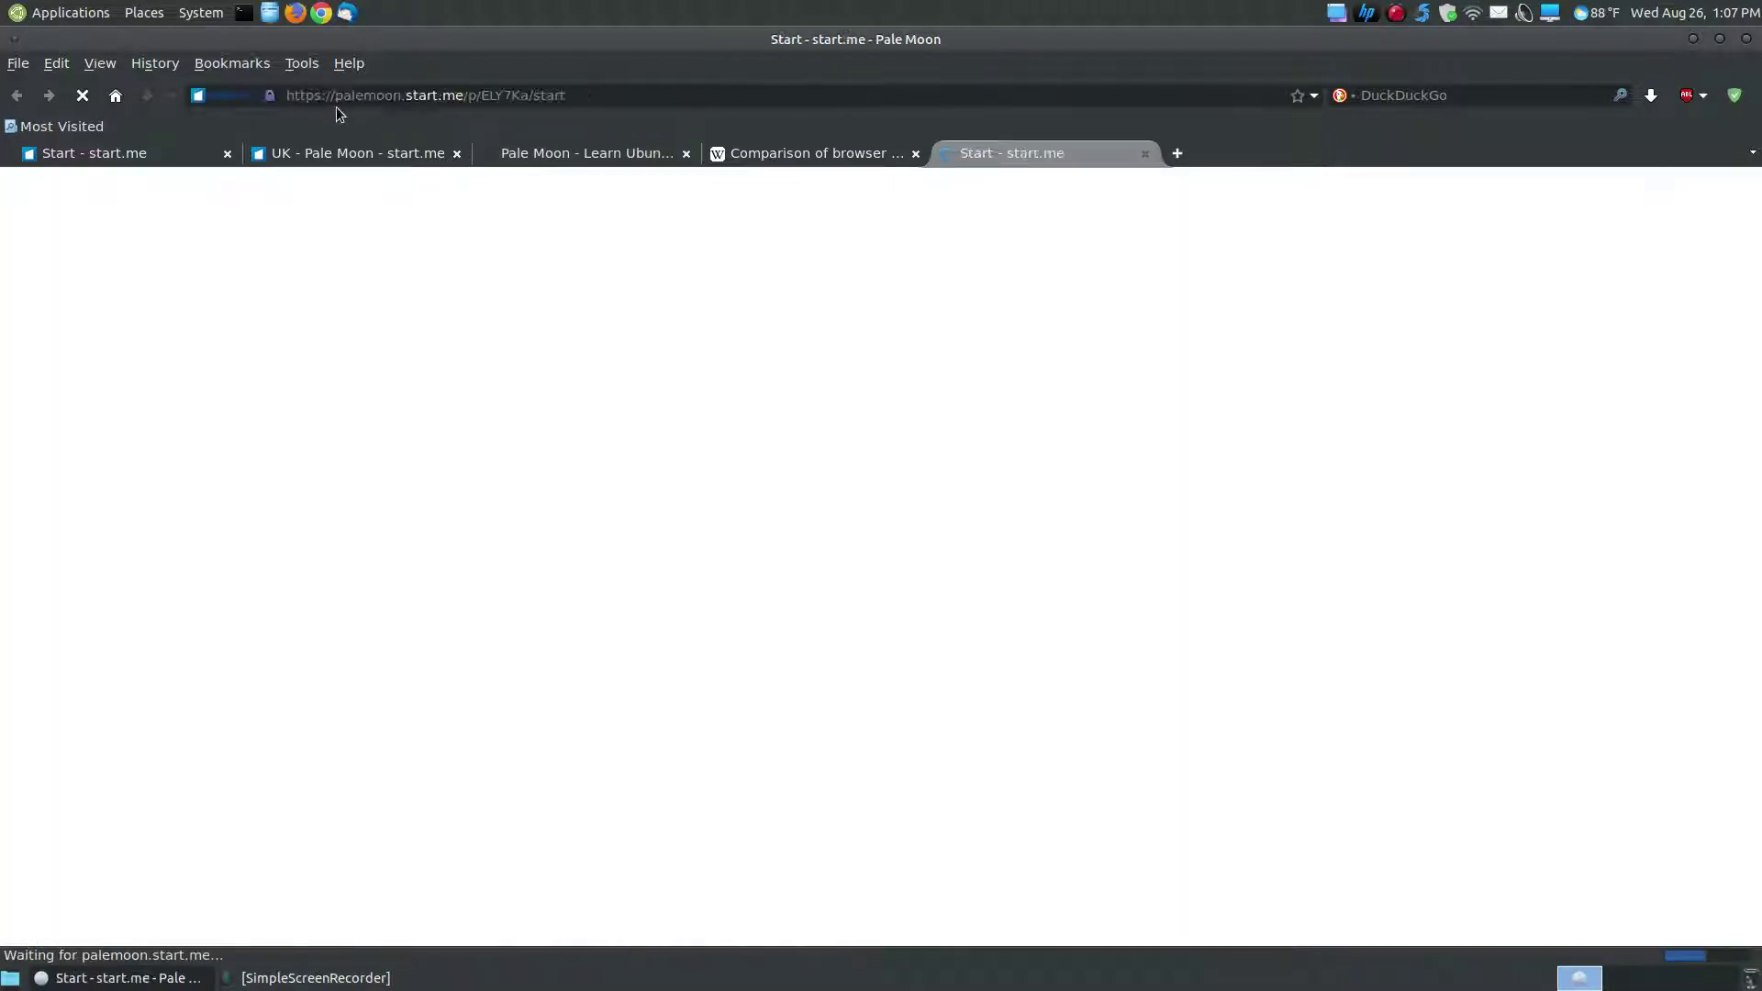
pyautogui.click(430, 95)
pyautogui.rightClick(429, 97)
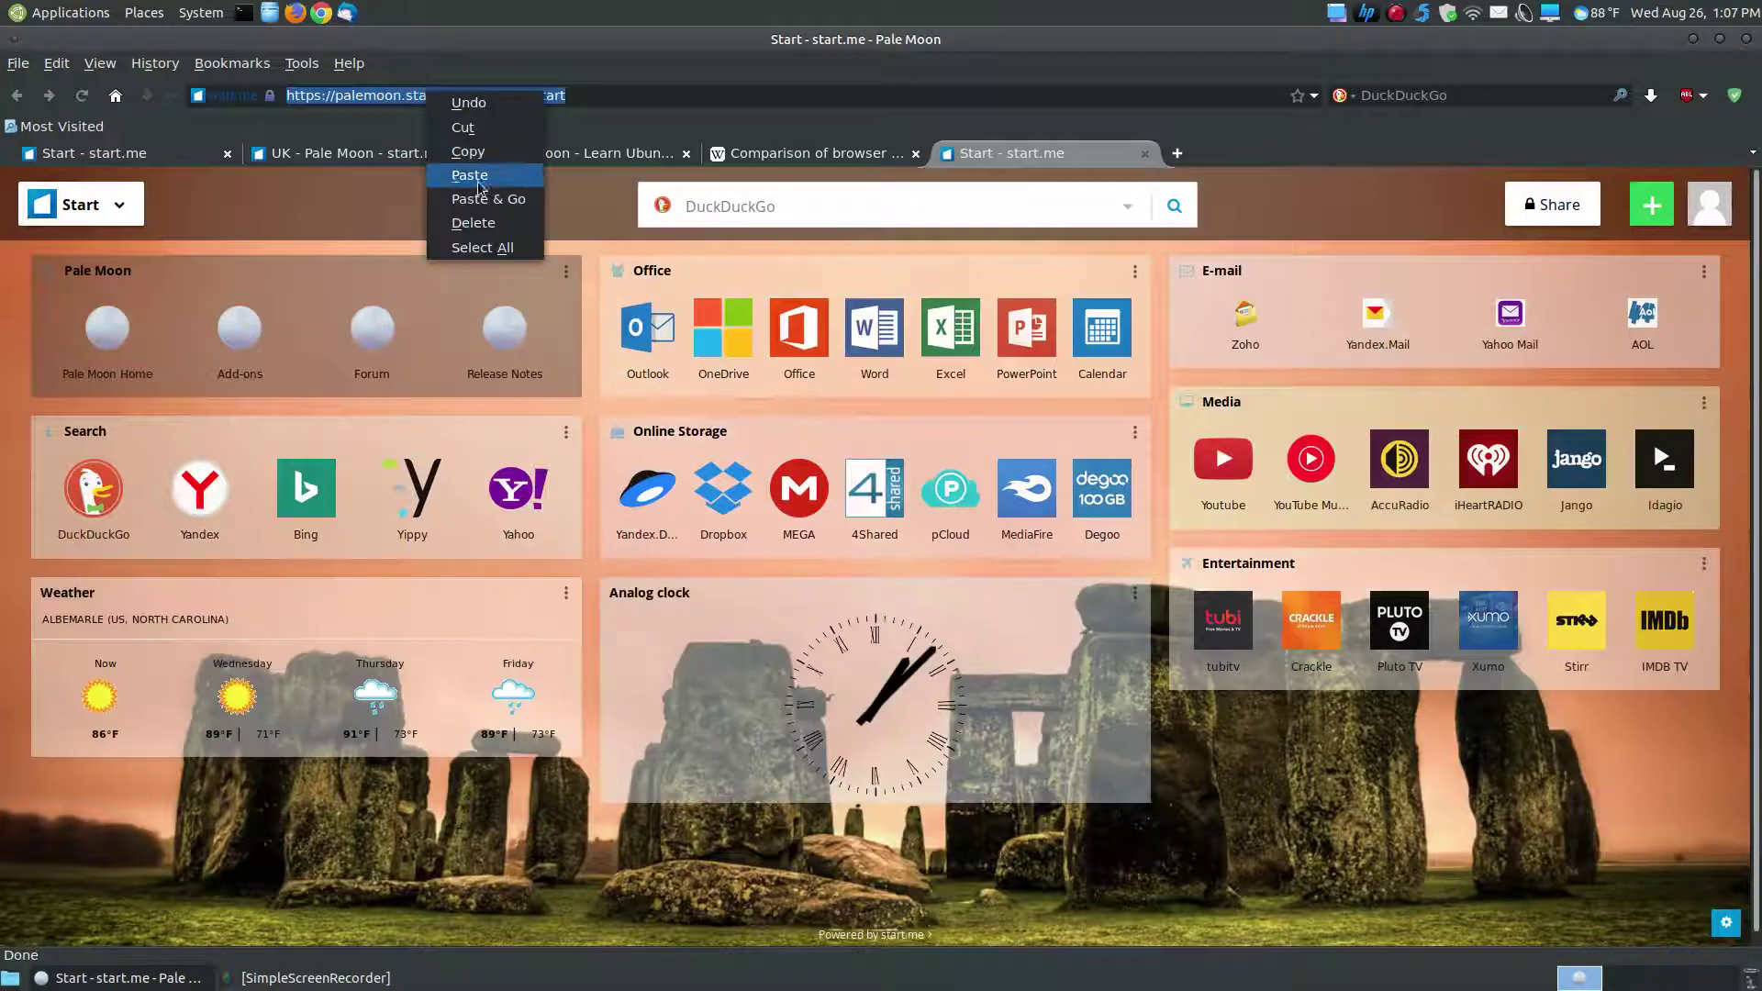
pyautogui.click(494, 200)
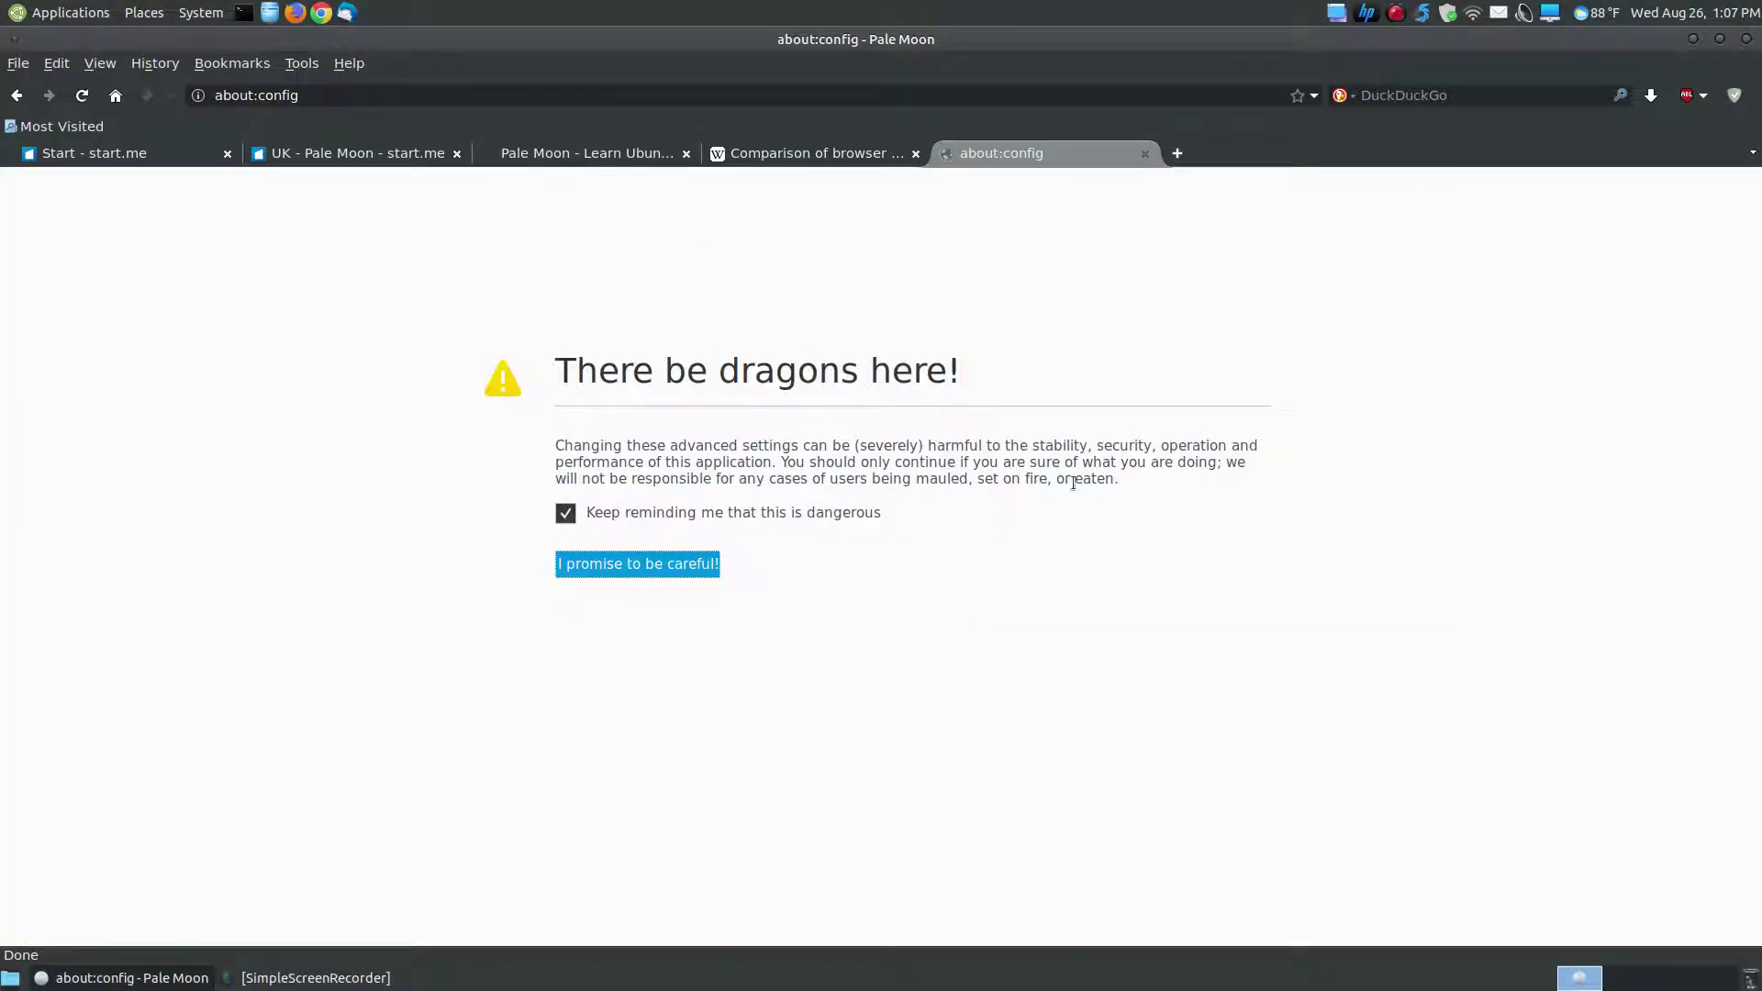
pyautogui.click(663, 564)
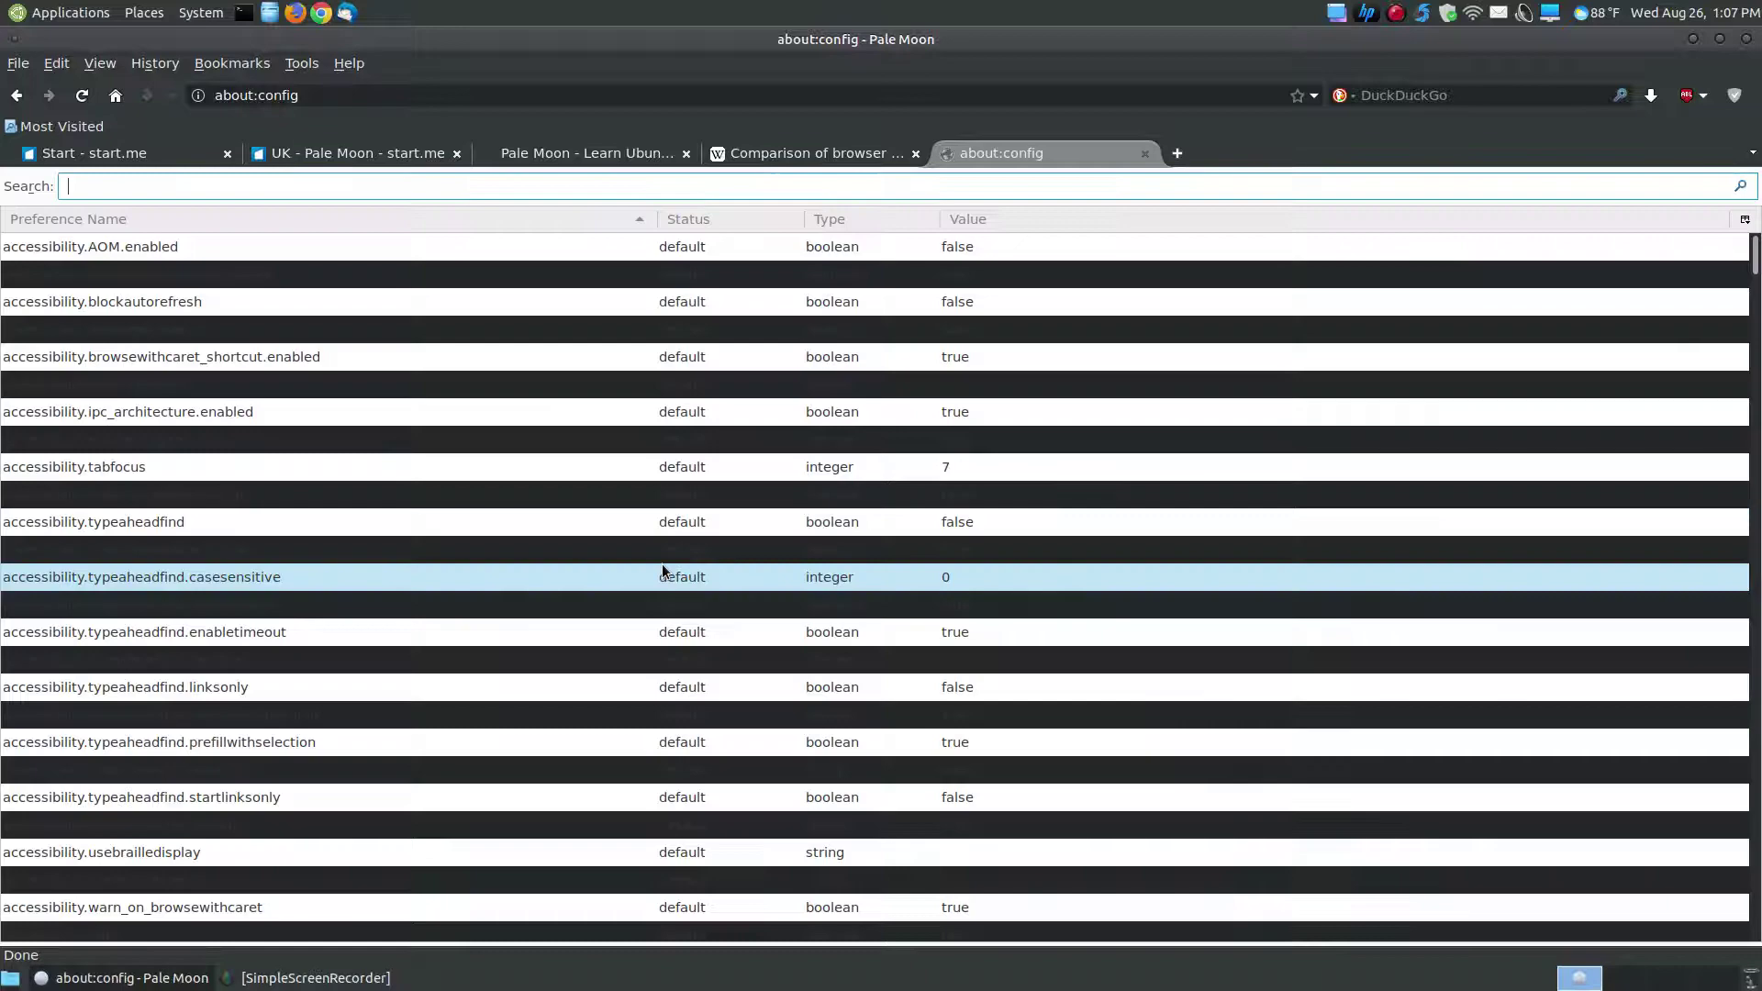
# Step: Scroll the tutorial down to the white-text fix and select the full 'about:support' text
pyautogui.click(565, 156)
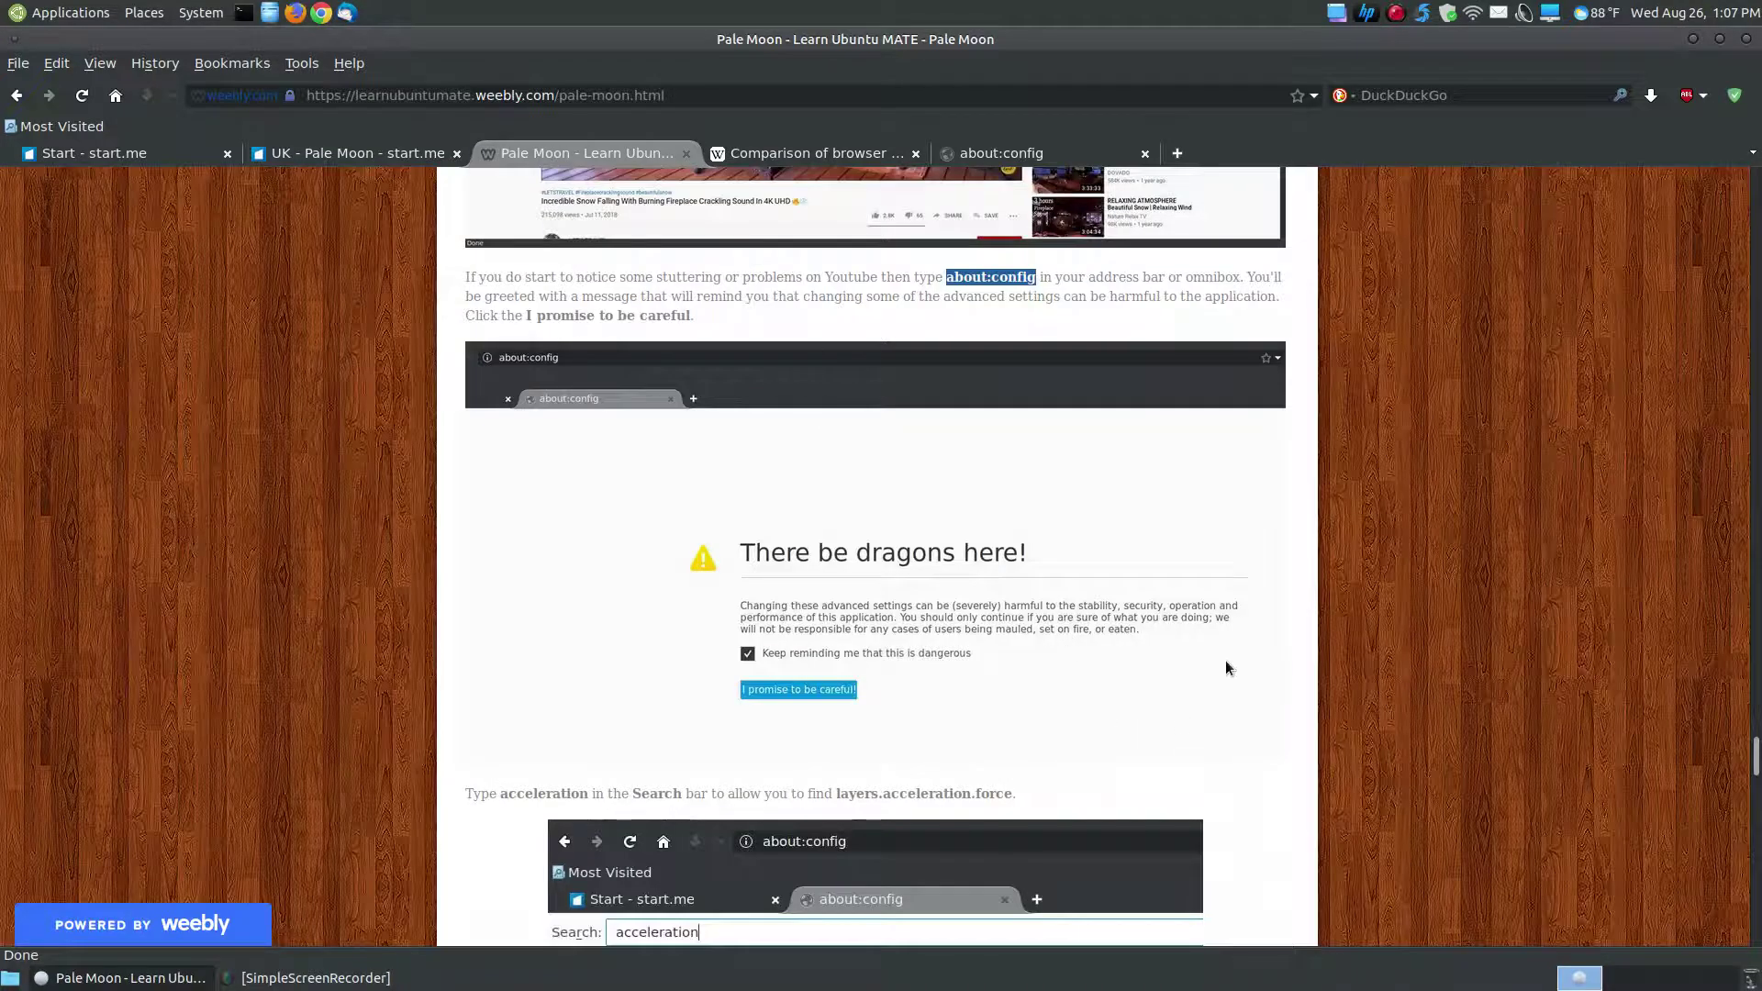
pyautogui.scroll(-5, 1227, 656)
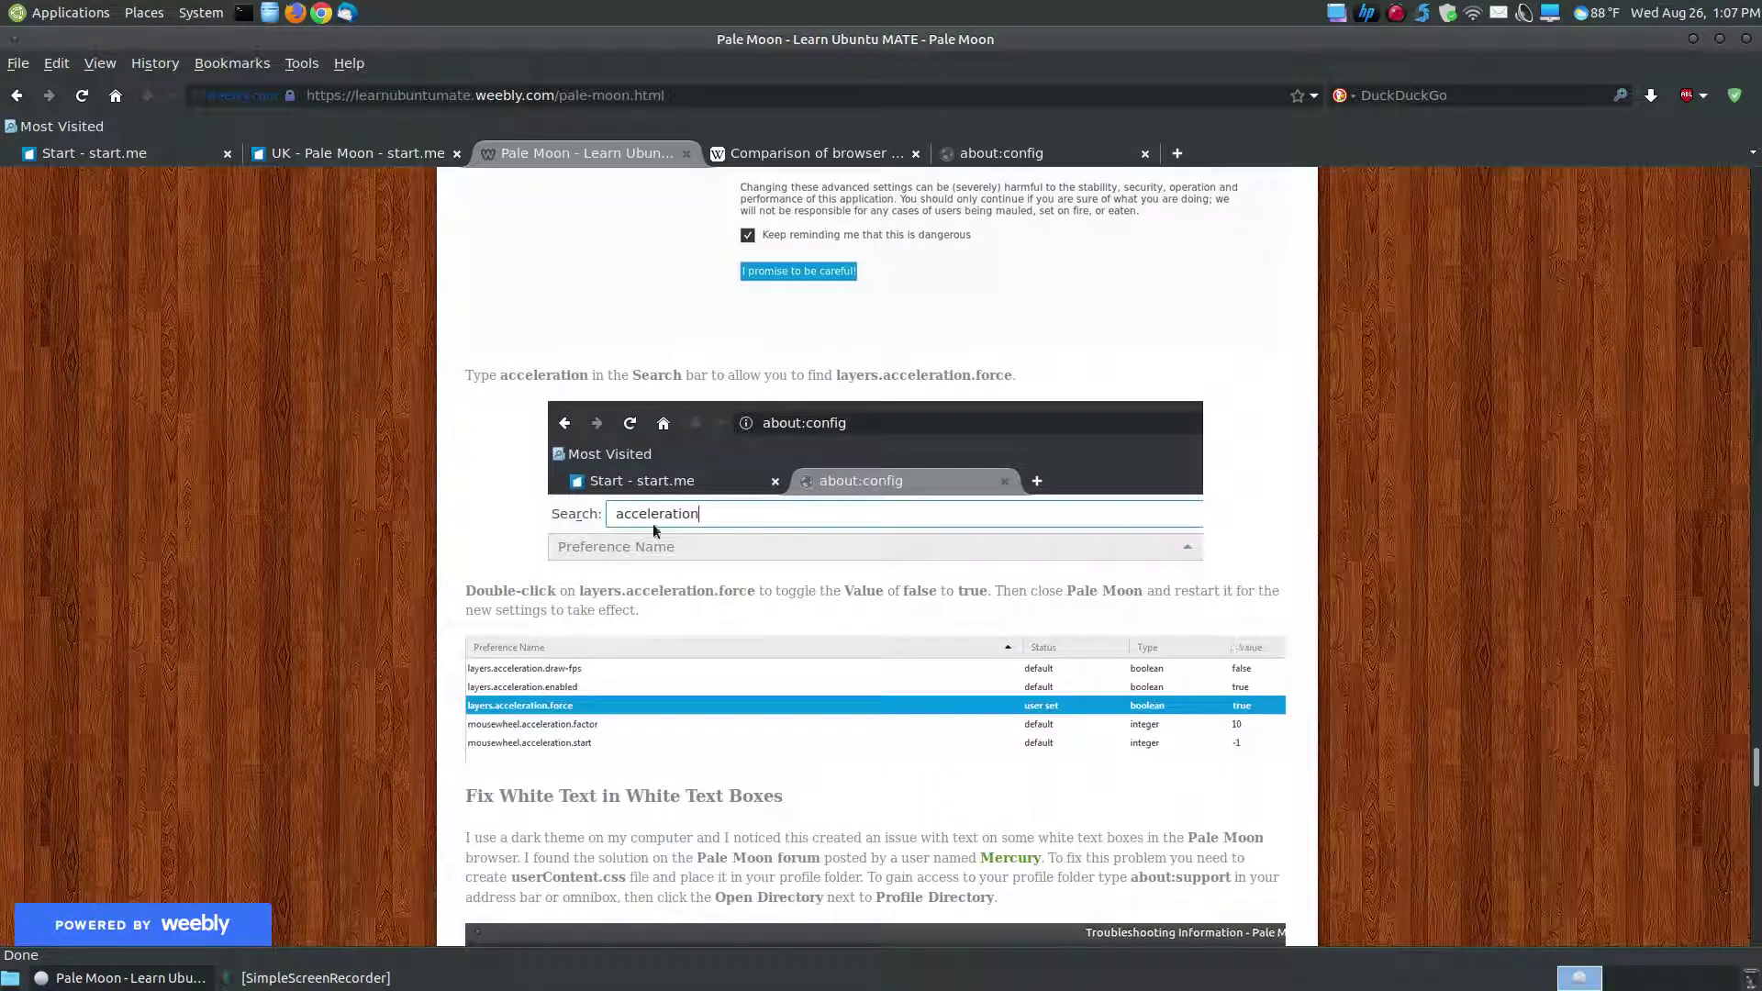
pyautogui.scroll(-3, 614, 771)
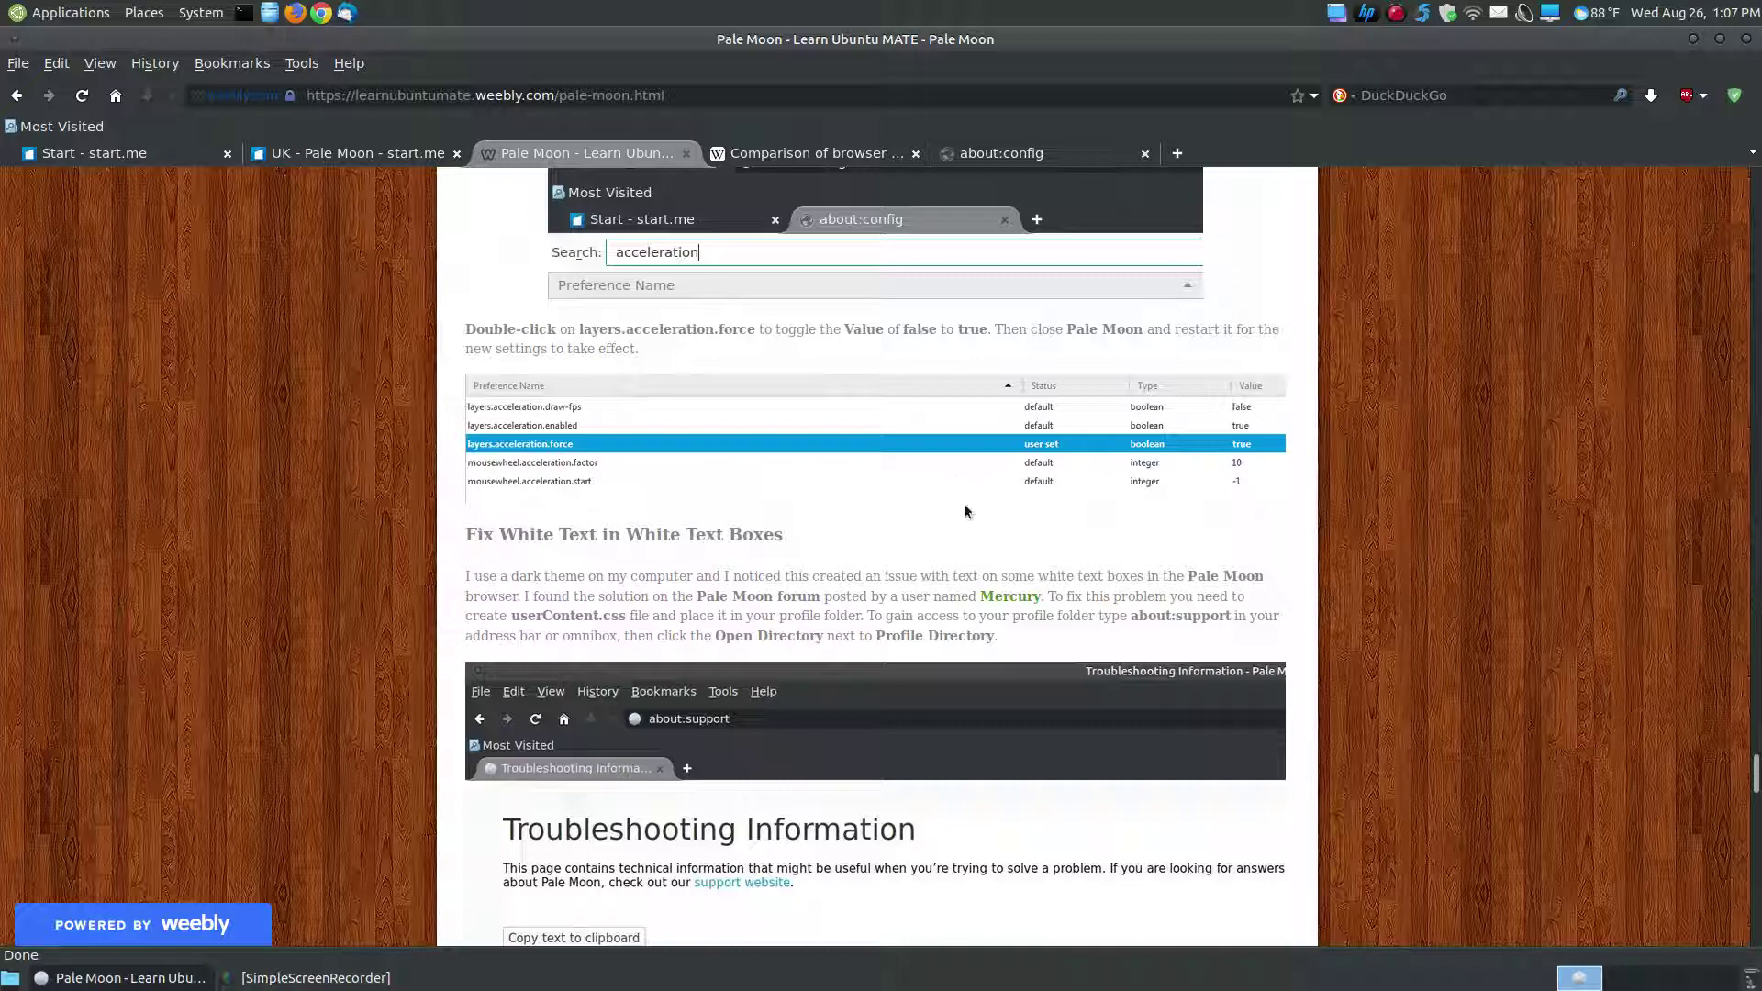
pyautogui.scroll(-3, 965, 505)
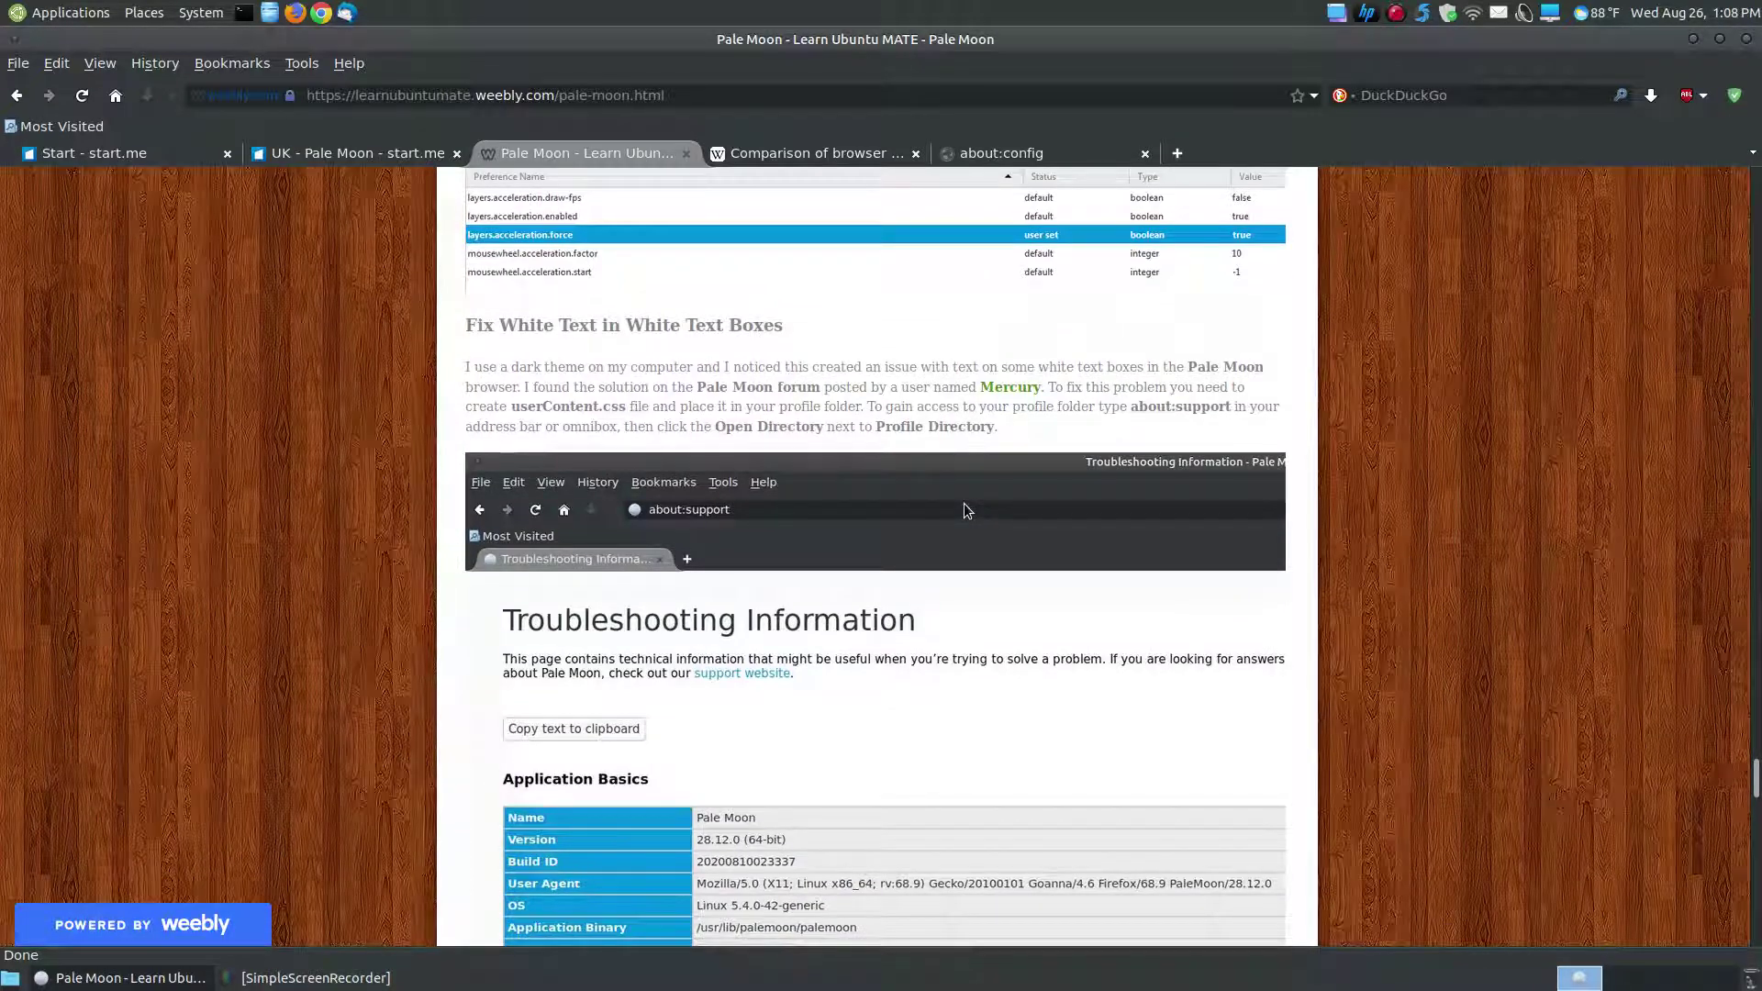
pyautogui.scroll(1, 965, 510)
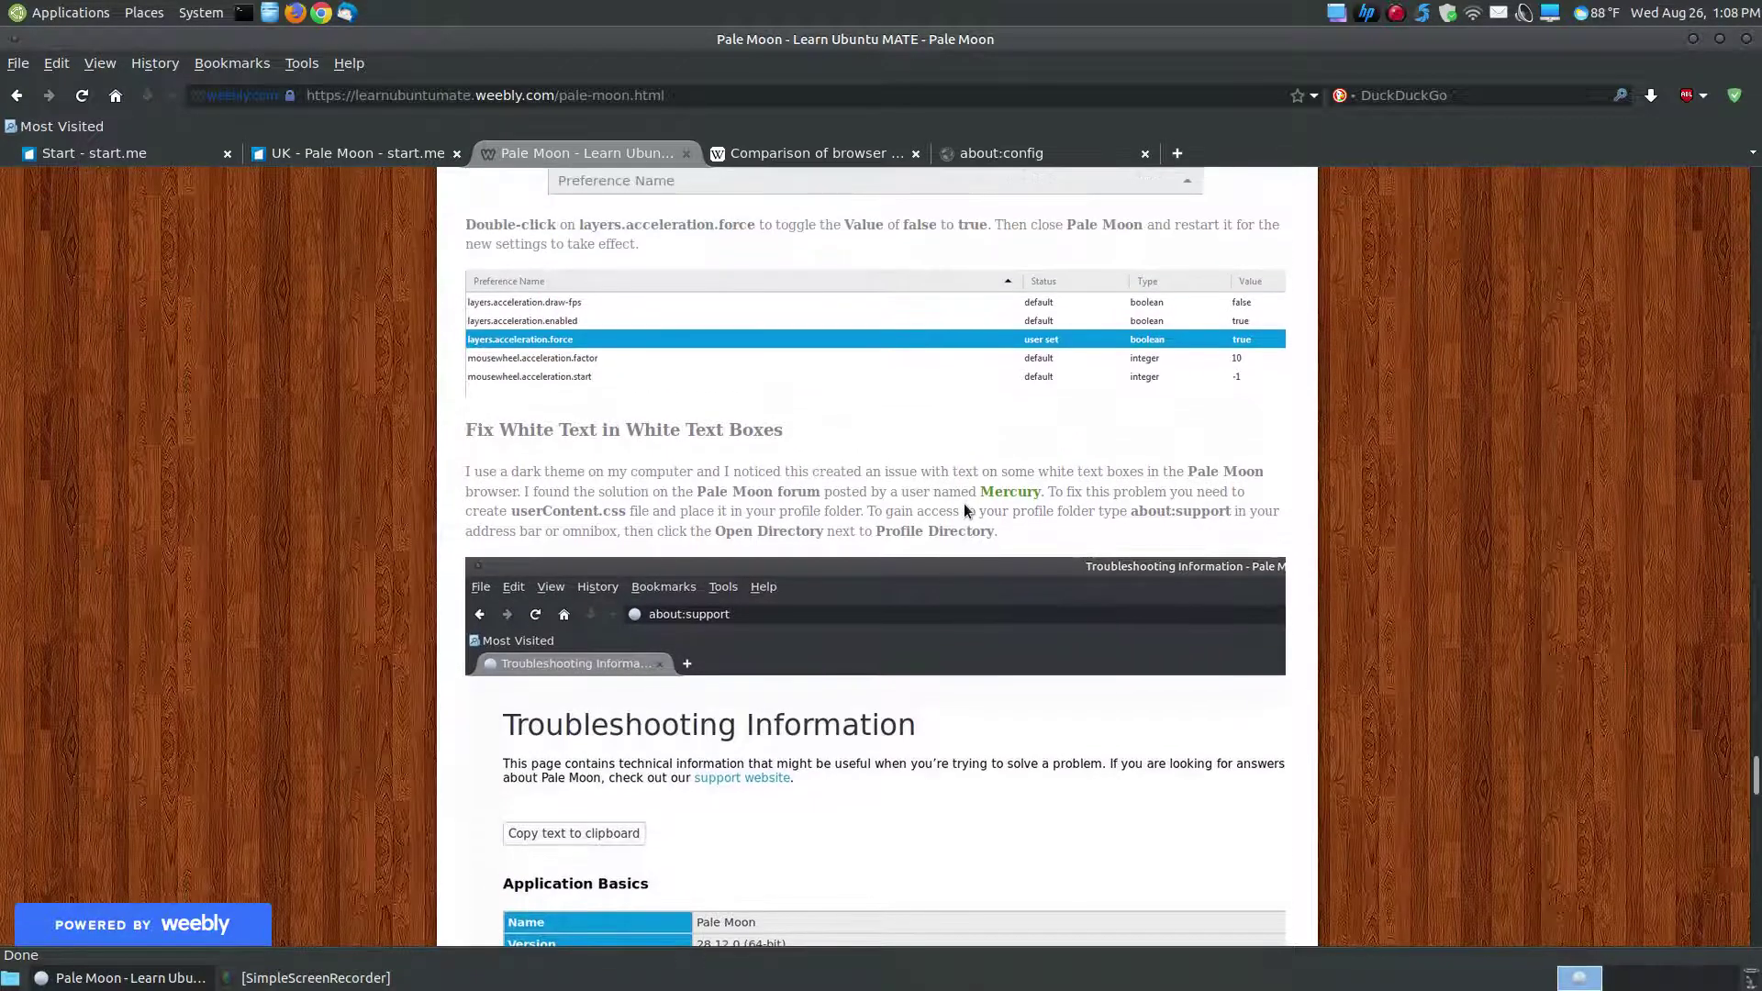
pyautogui.scroll(-4, 965, 510)
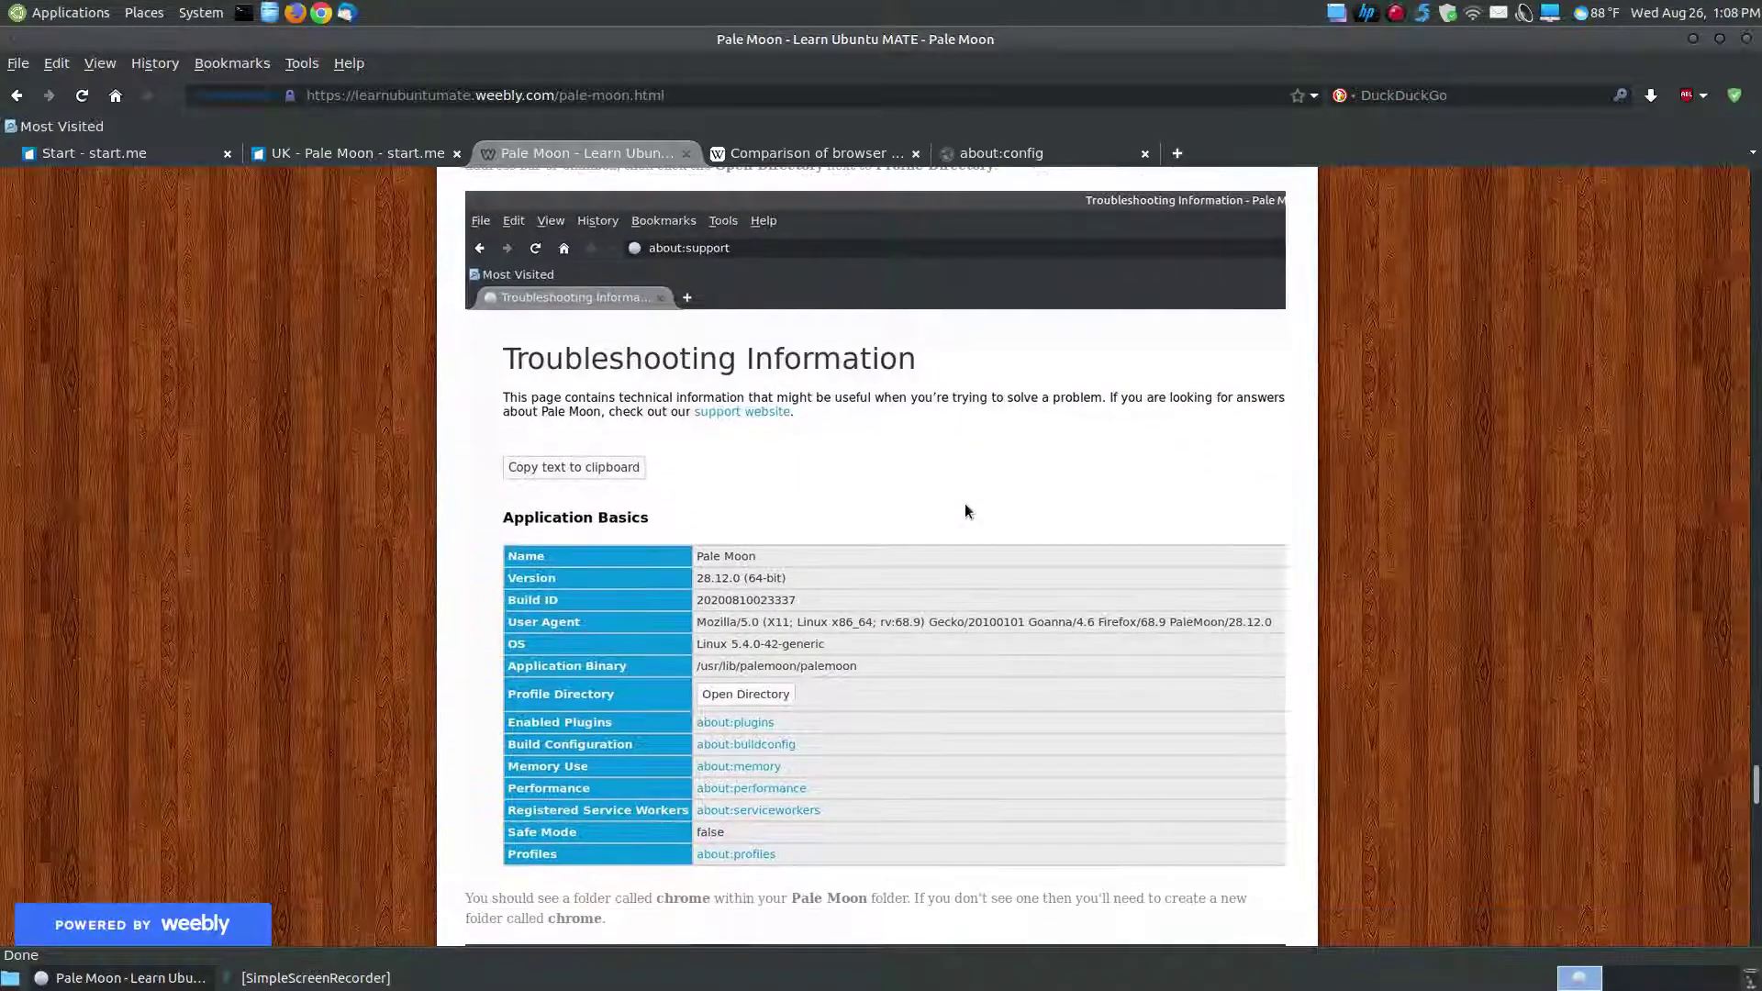
pyautogui.scroll(-1, 965, 512)
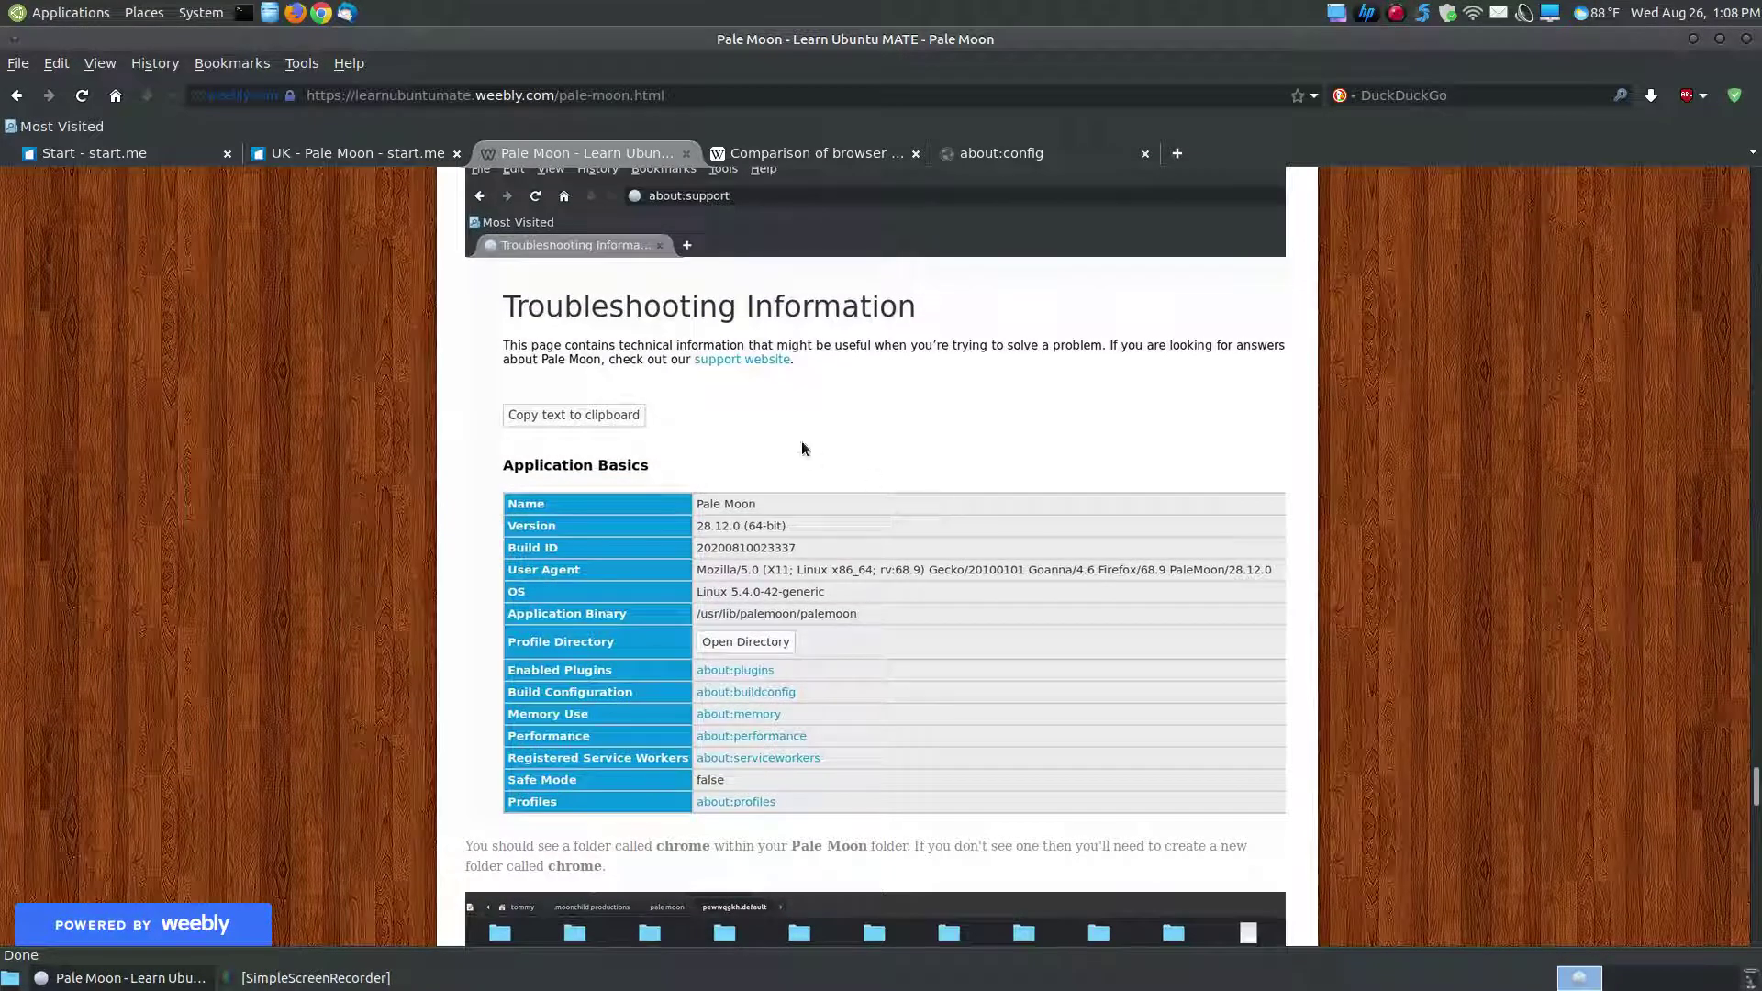
pyautogui.scroll(-3, 782, 412)
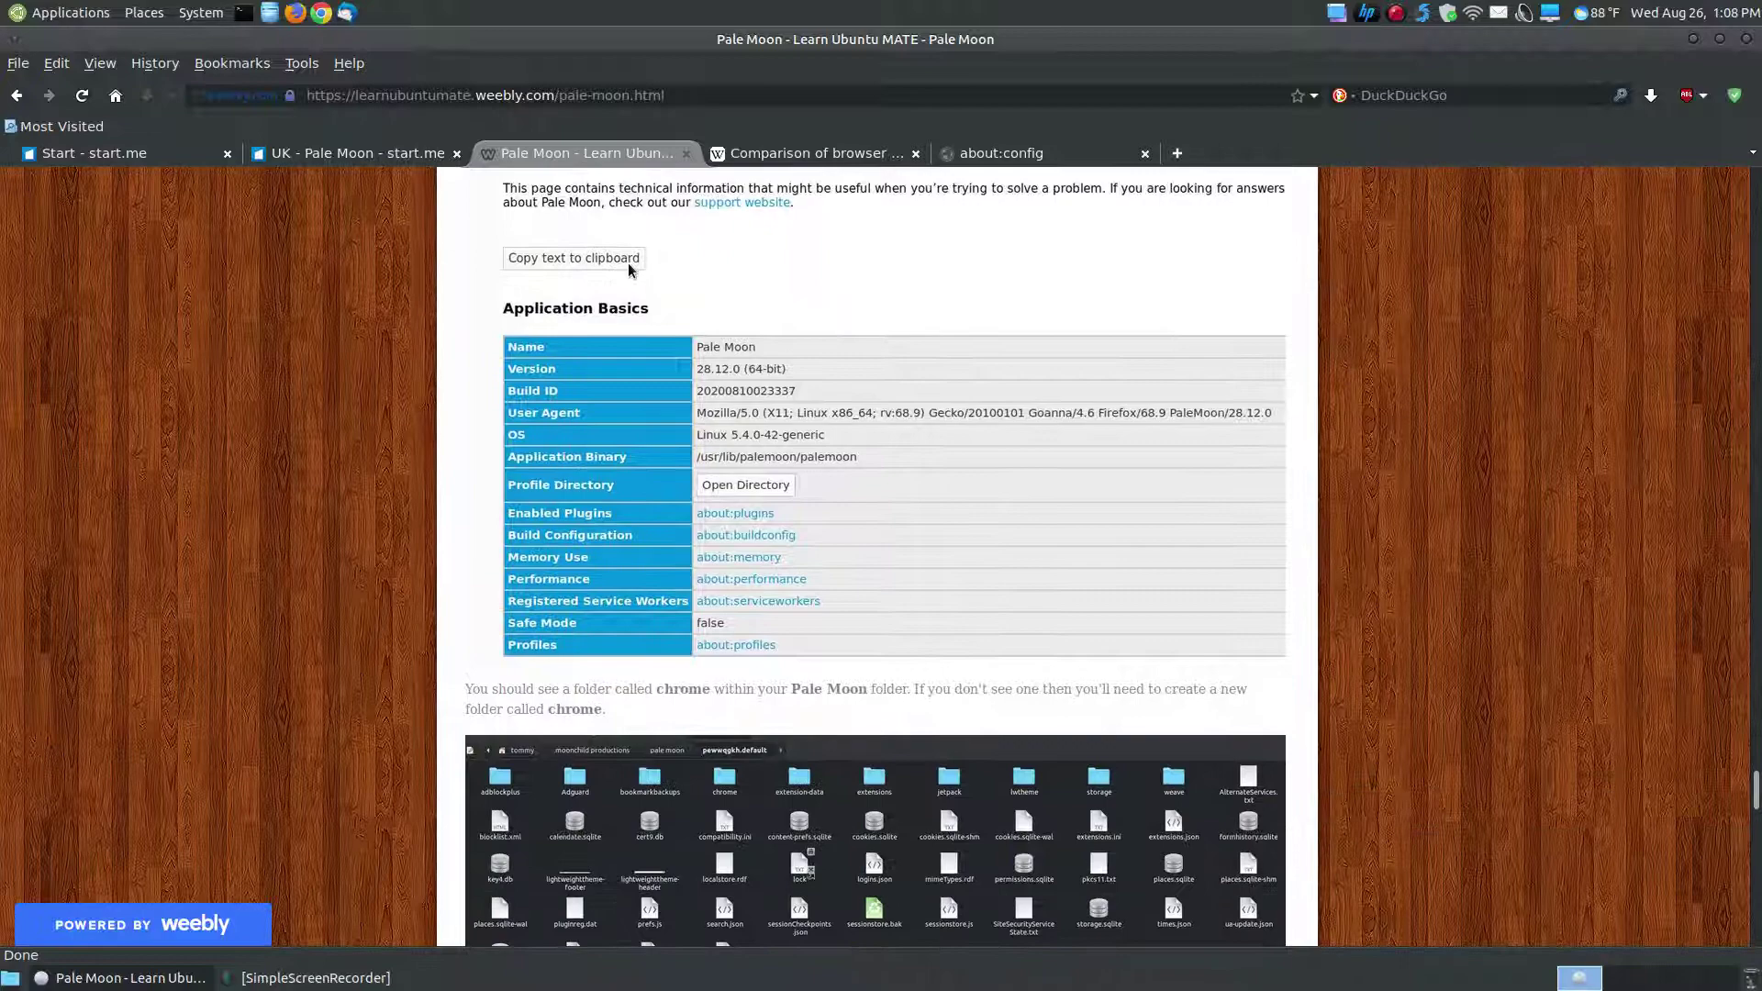
pyautogui.scroll(6, 922, 387)
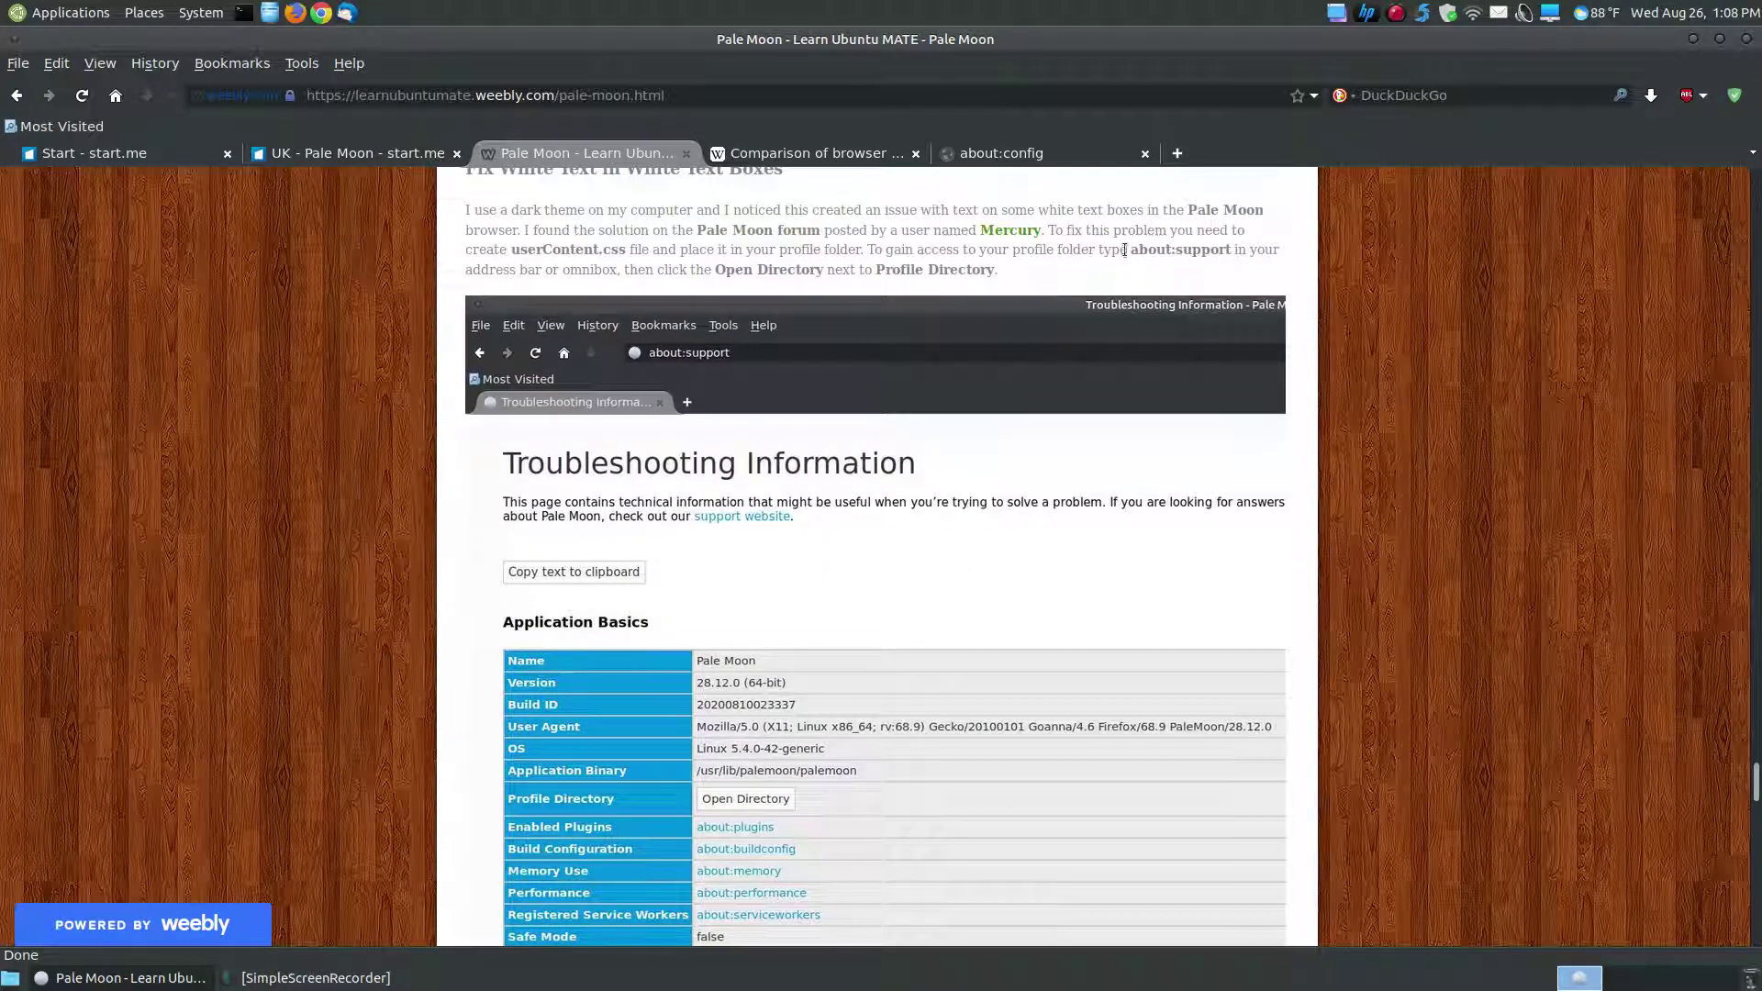
pyautogui.doubleClick(1131, 250)
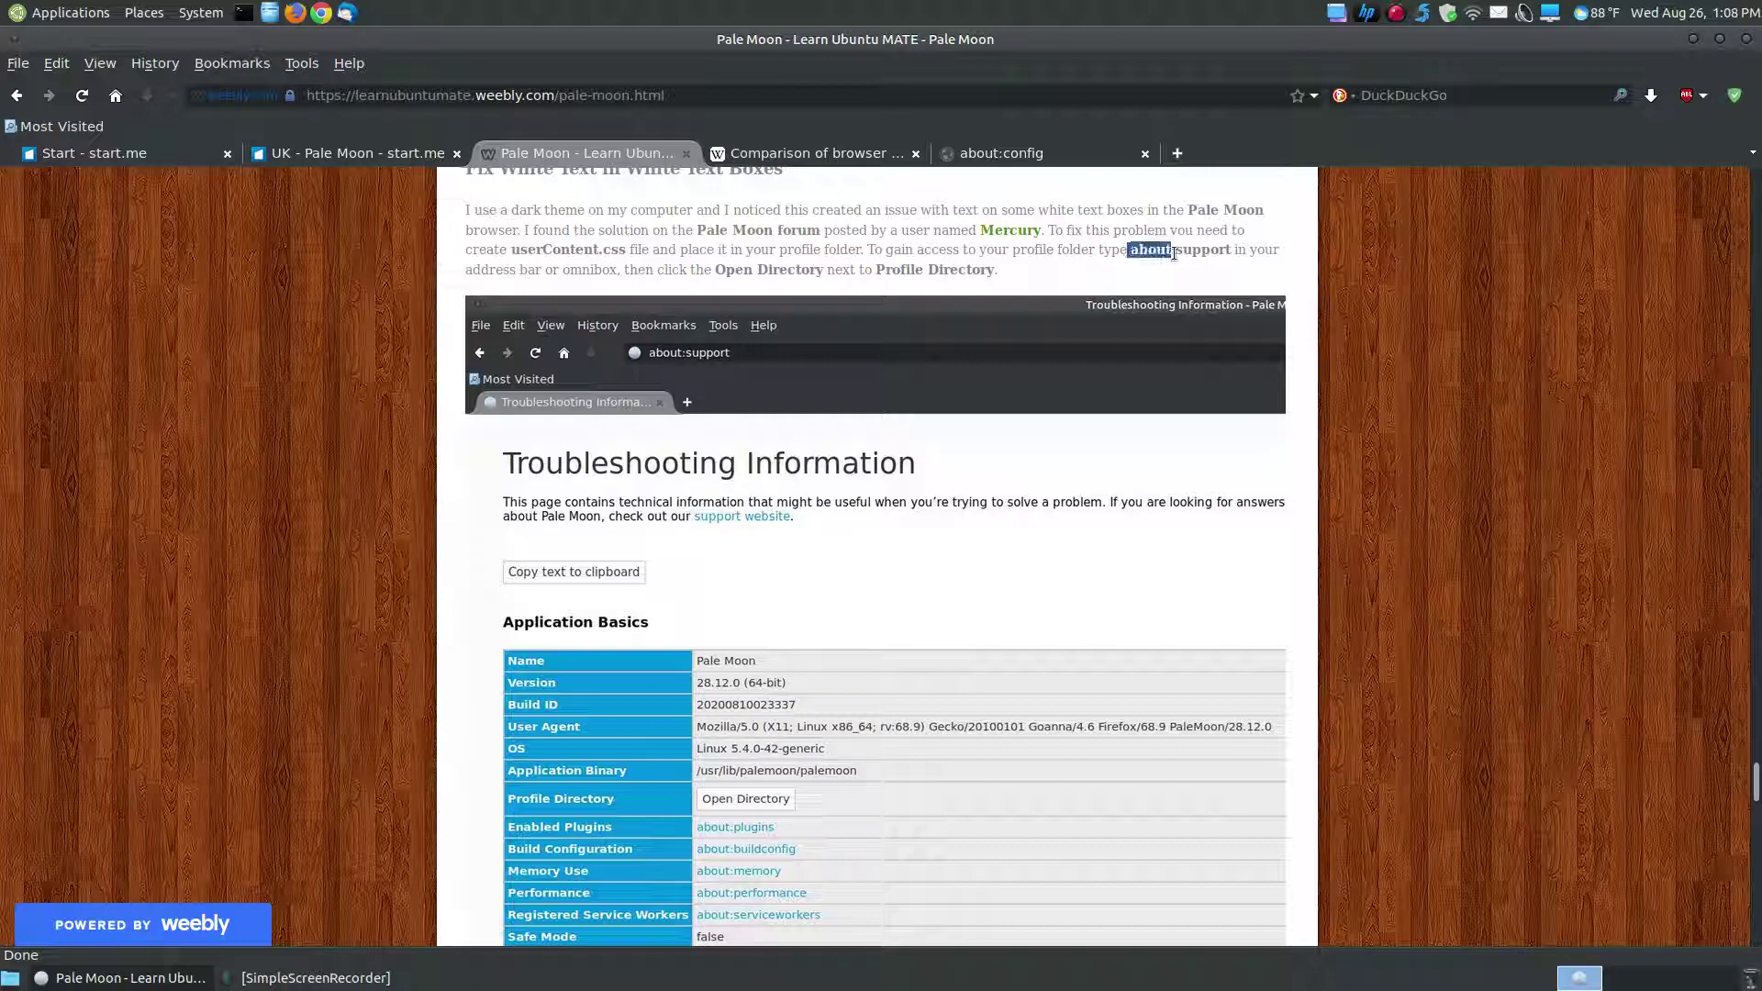
pyautogui.click(1133, 252)
pyautogui.moveTo(1132, 253); pyautogui.dragTo(1233, 255)
# Step: Load the copied about:support in the about:config tab and open the profile directory
pyautogui.rightClick(1221, 252)
pyautogui.click(1239, 264)
pyautogui.click(1021, 152)
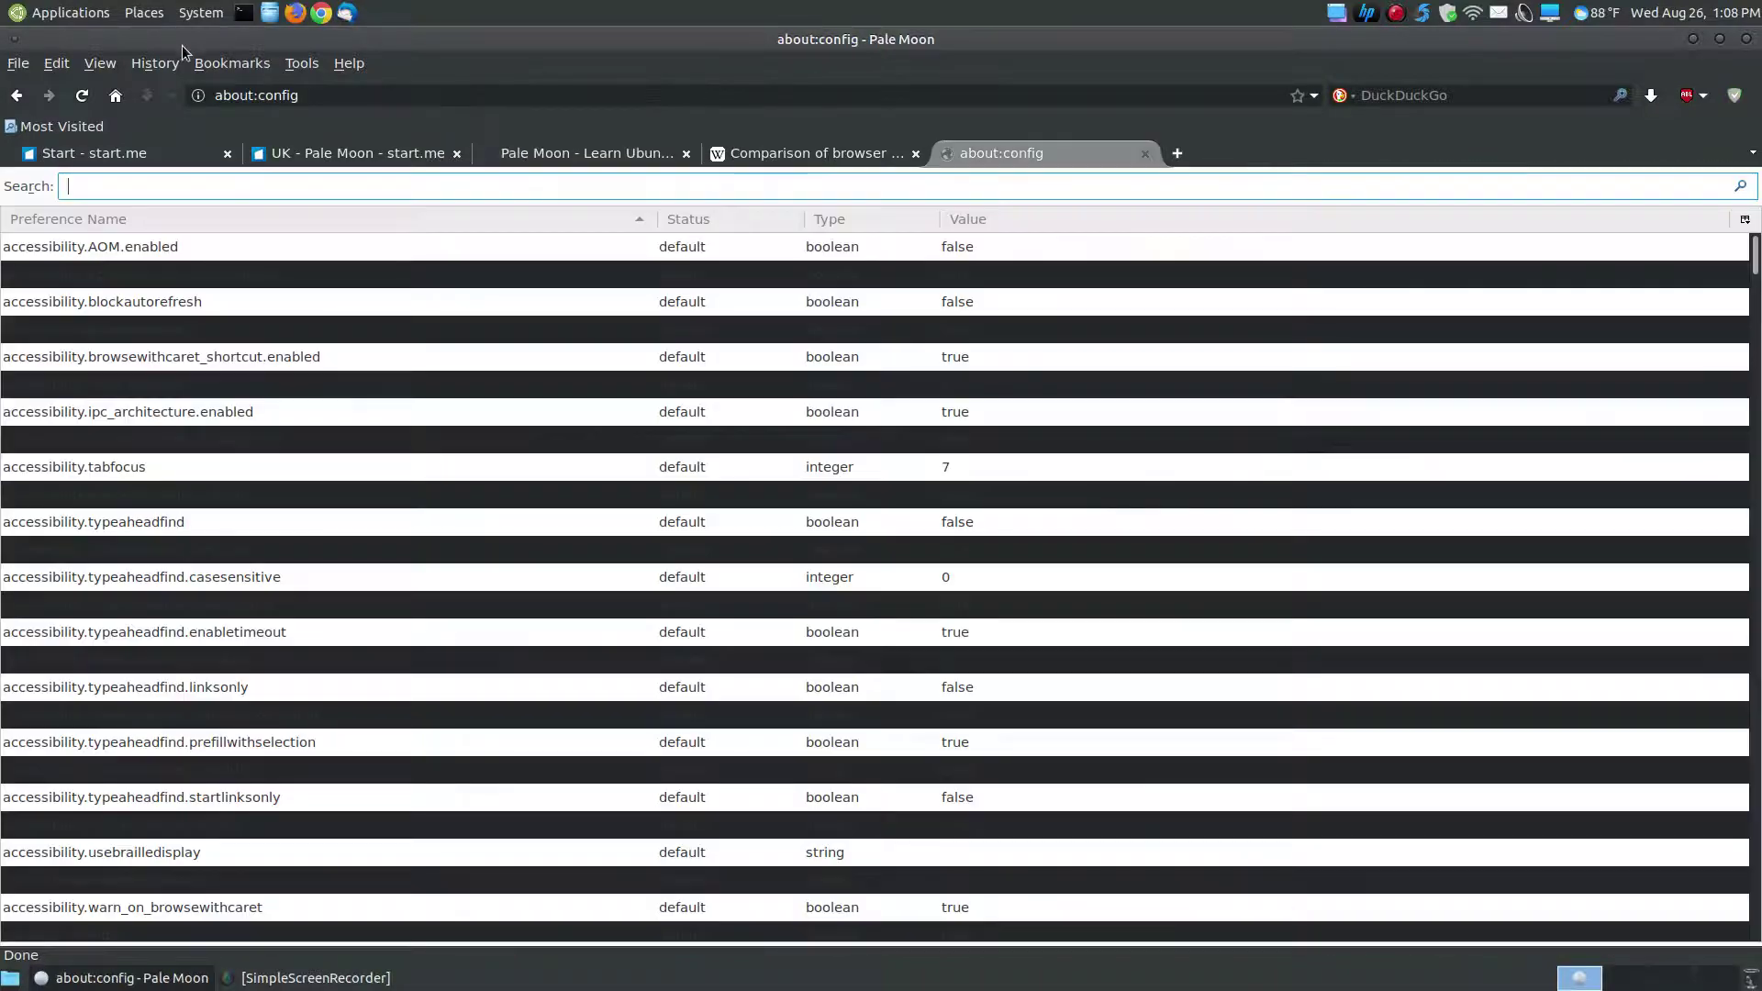
pyautogui.click(281, 96)
pyautogui.rightClick(281, 99)
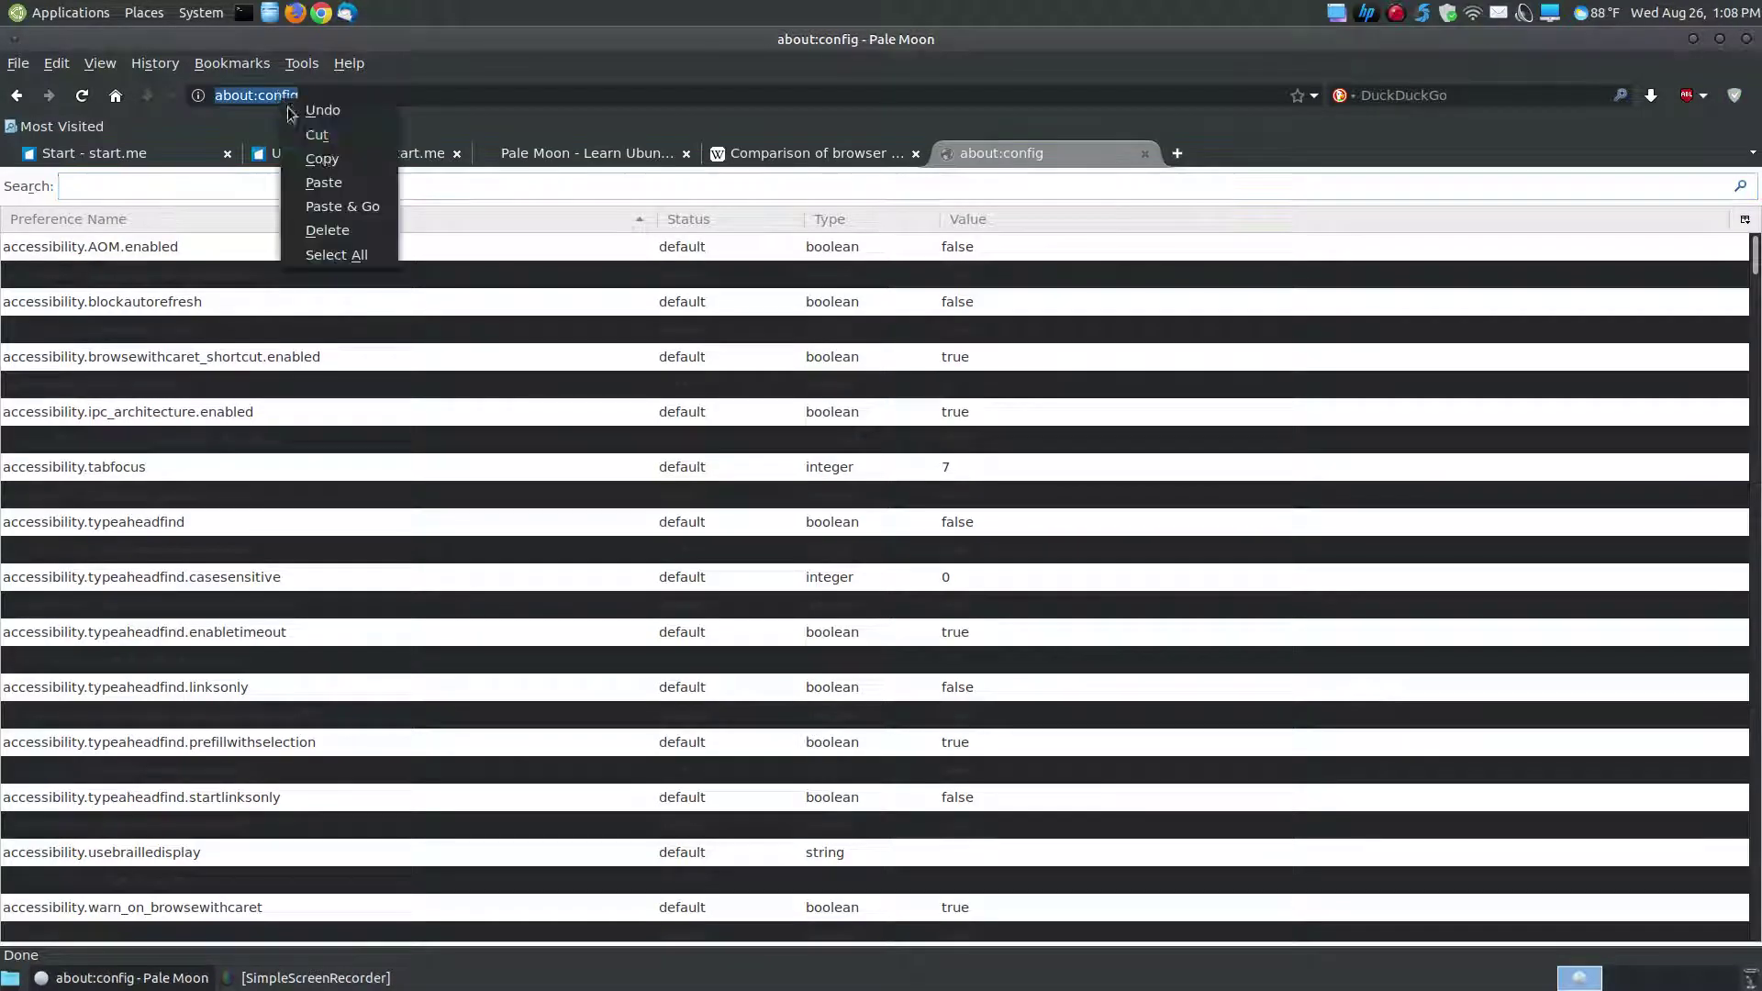
pyautogui.click(342, 207)
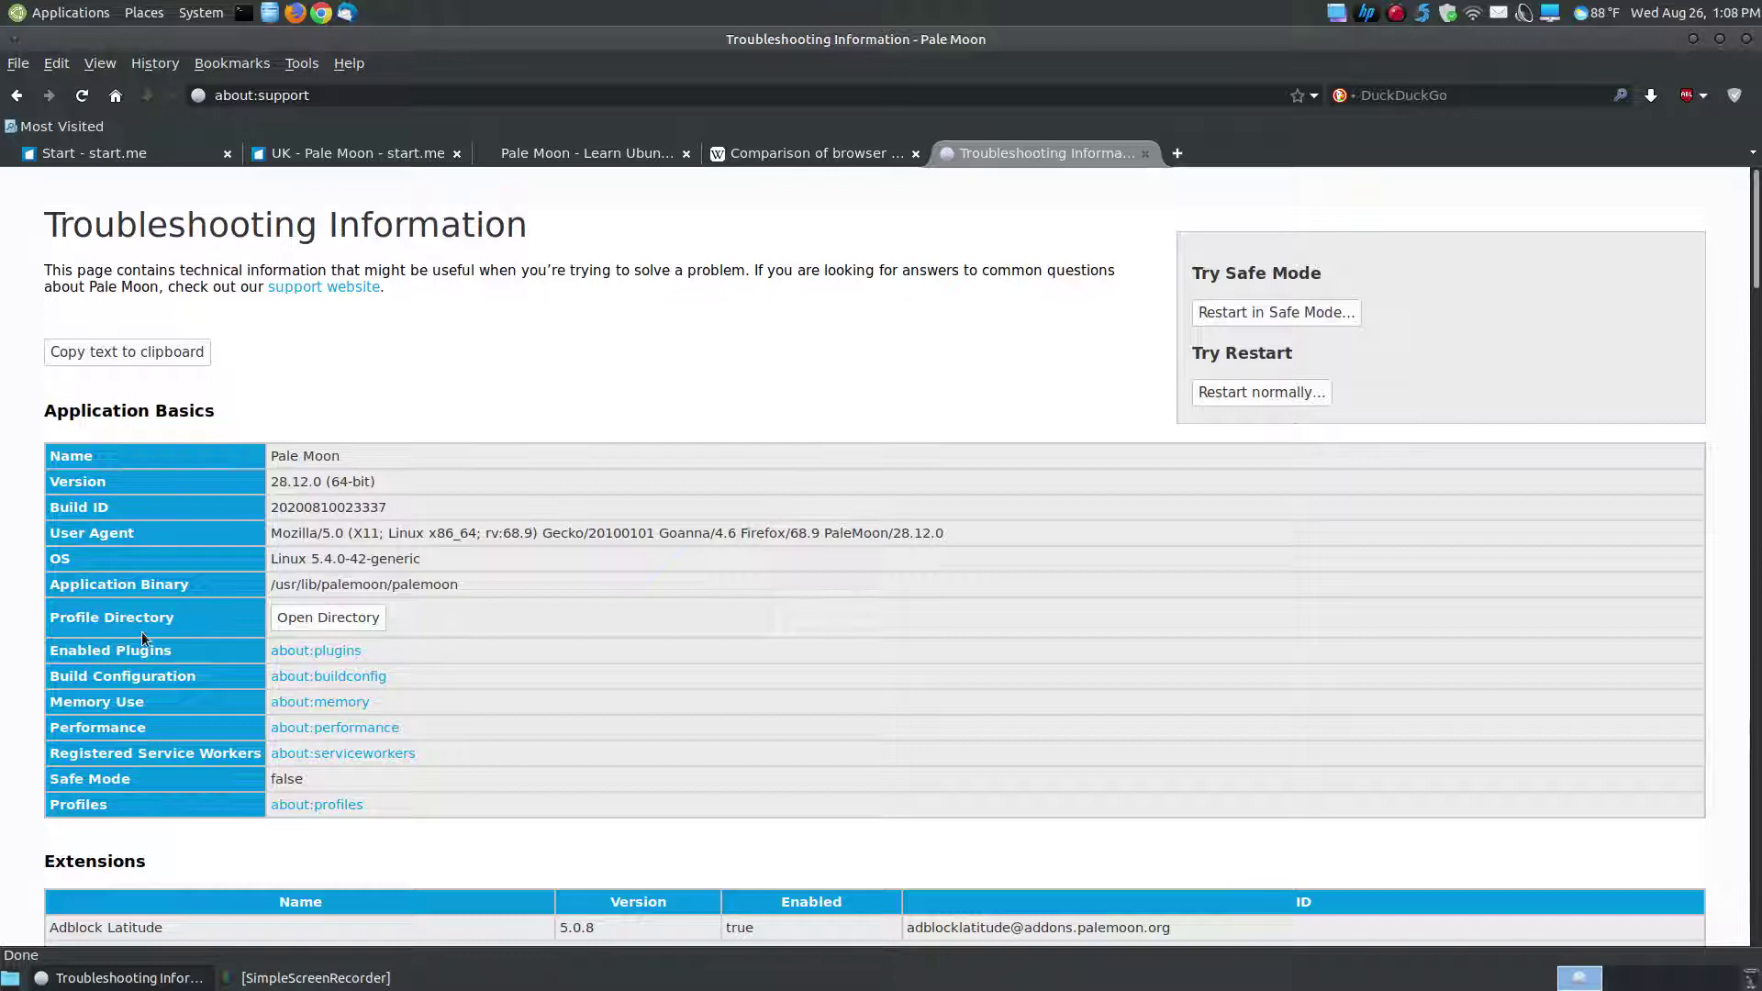
pyautogui.click(338, 620)
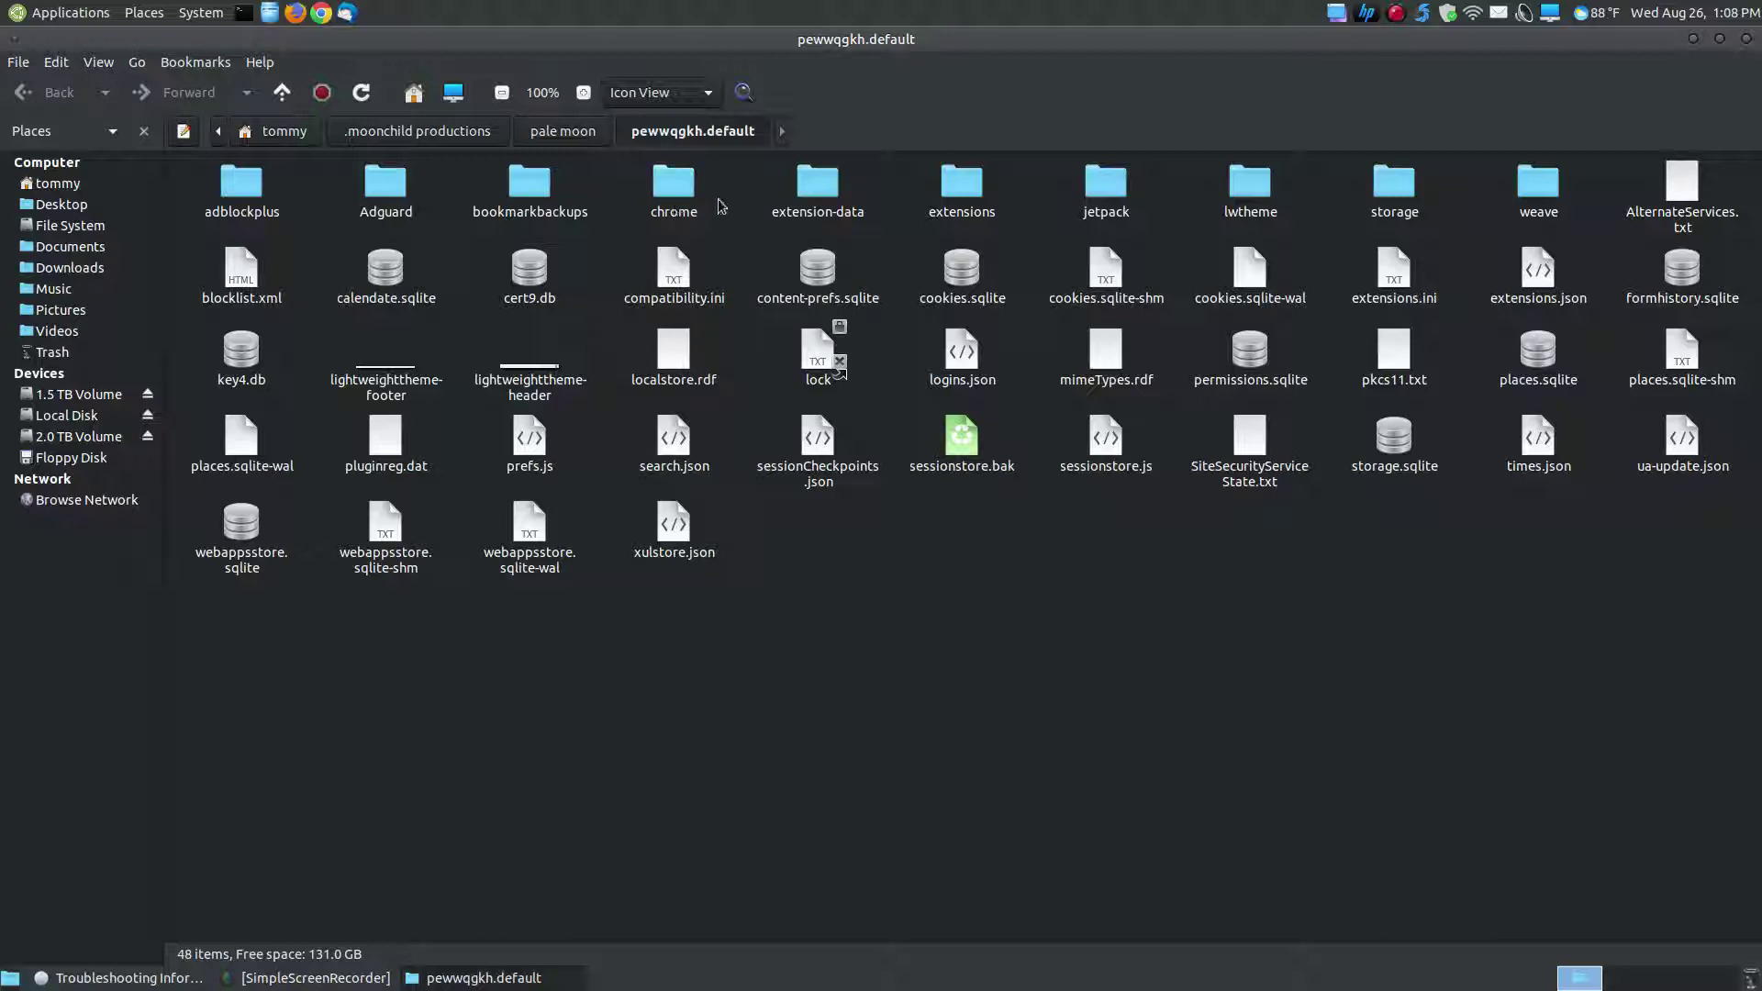
# Step: Open the chrome folder and bring up the context menu for userContent.css
pyautogui.doubleClick(673, 189)
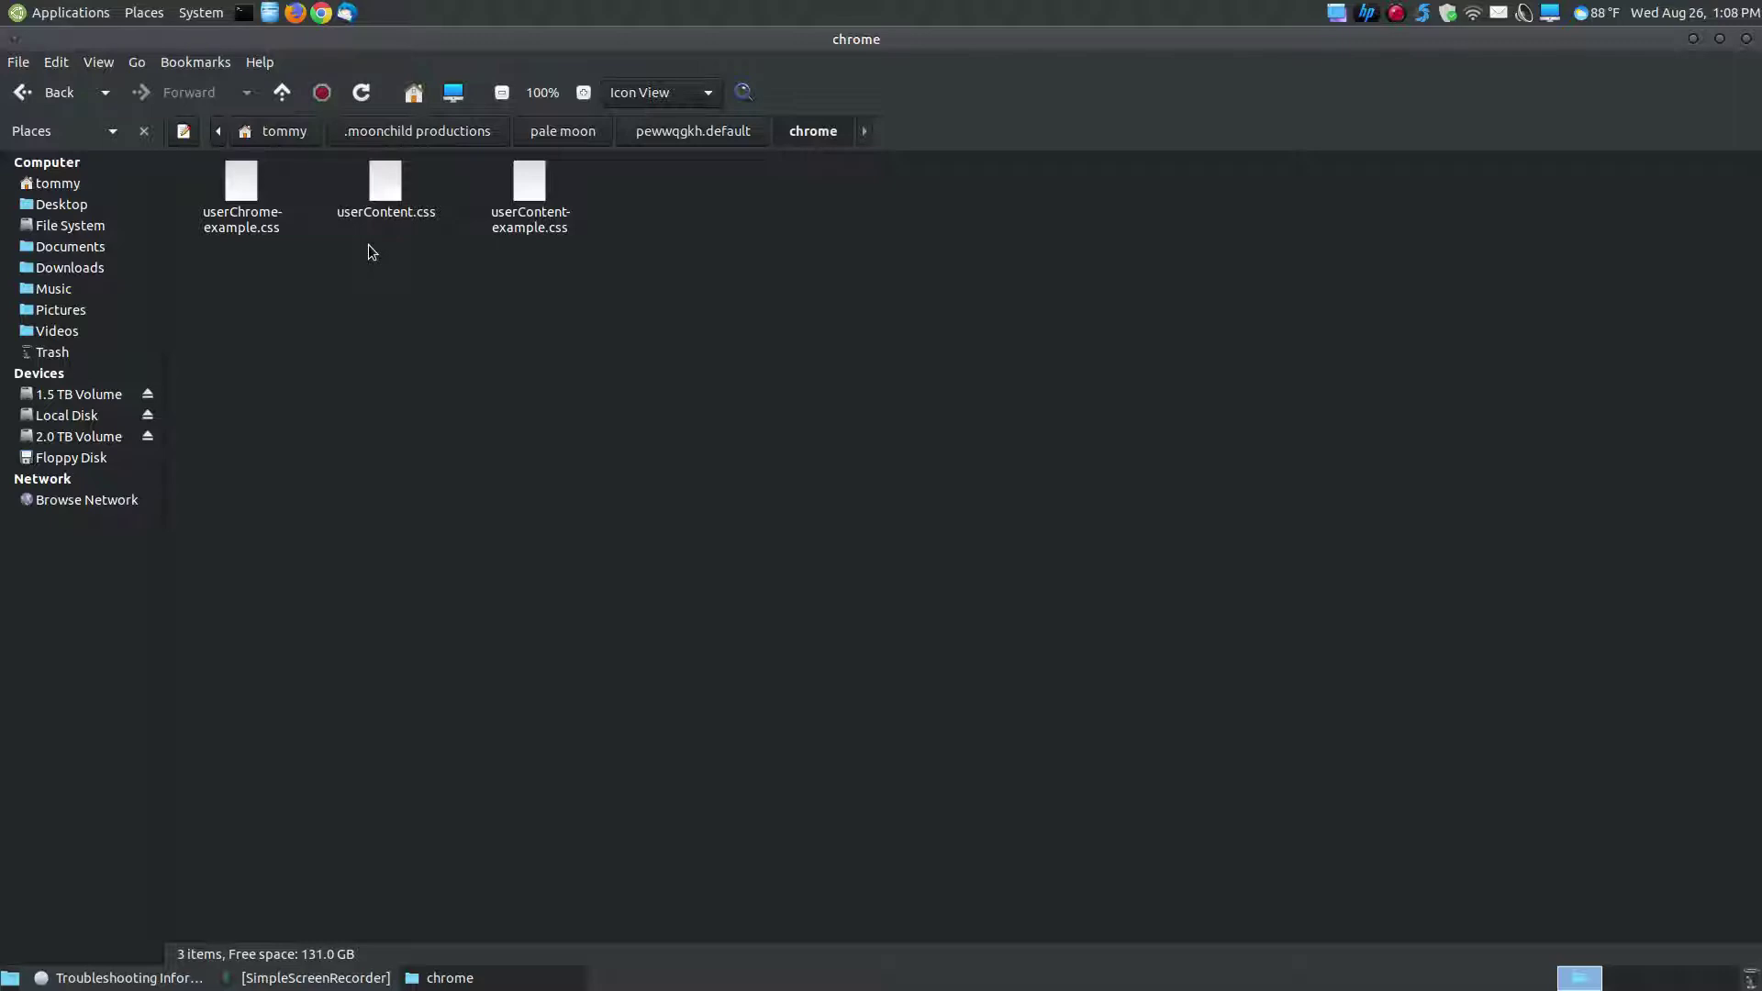
pyautogui.click(388, 174)
pyautogui.rightClick(388, 175)
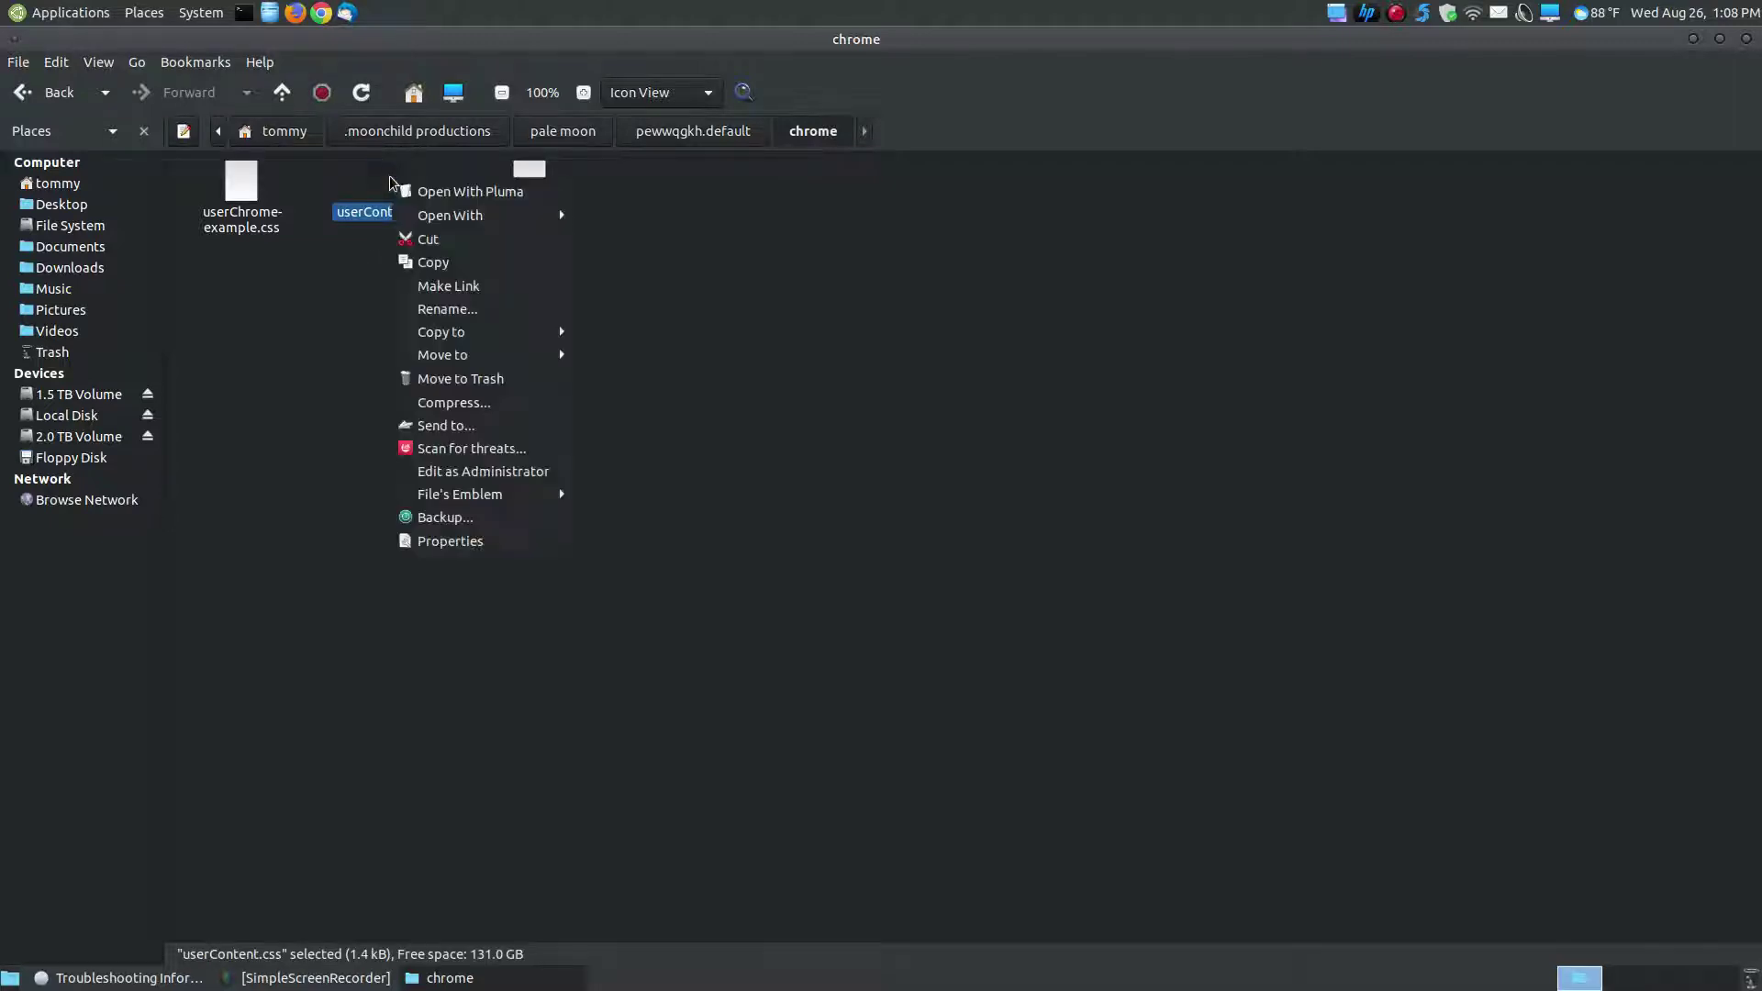
# Step: Open userContent.css in Pluma, scroll through it, close Pluma, and return to the Learn Ubuntu MATE tutorial tab
pyautogui.click(449, 192)
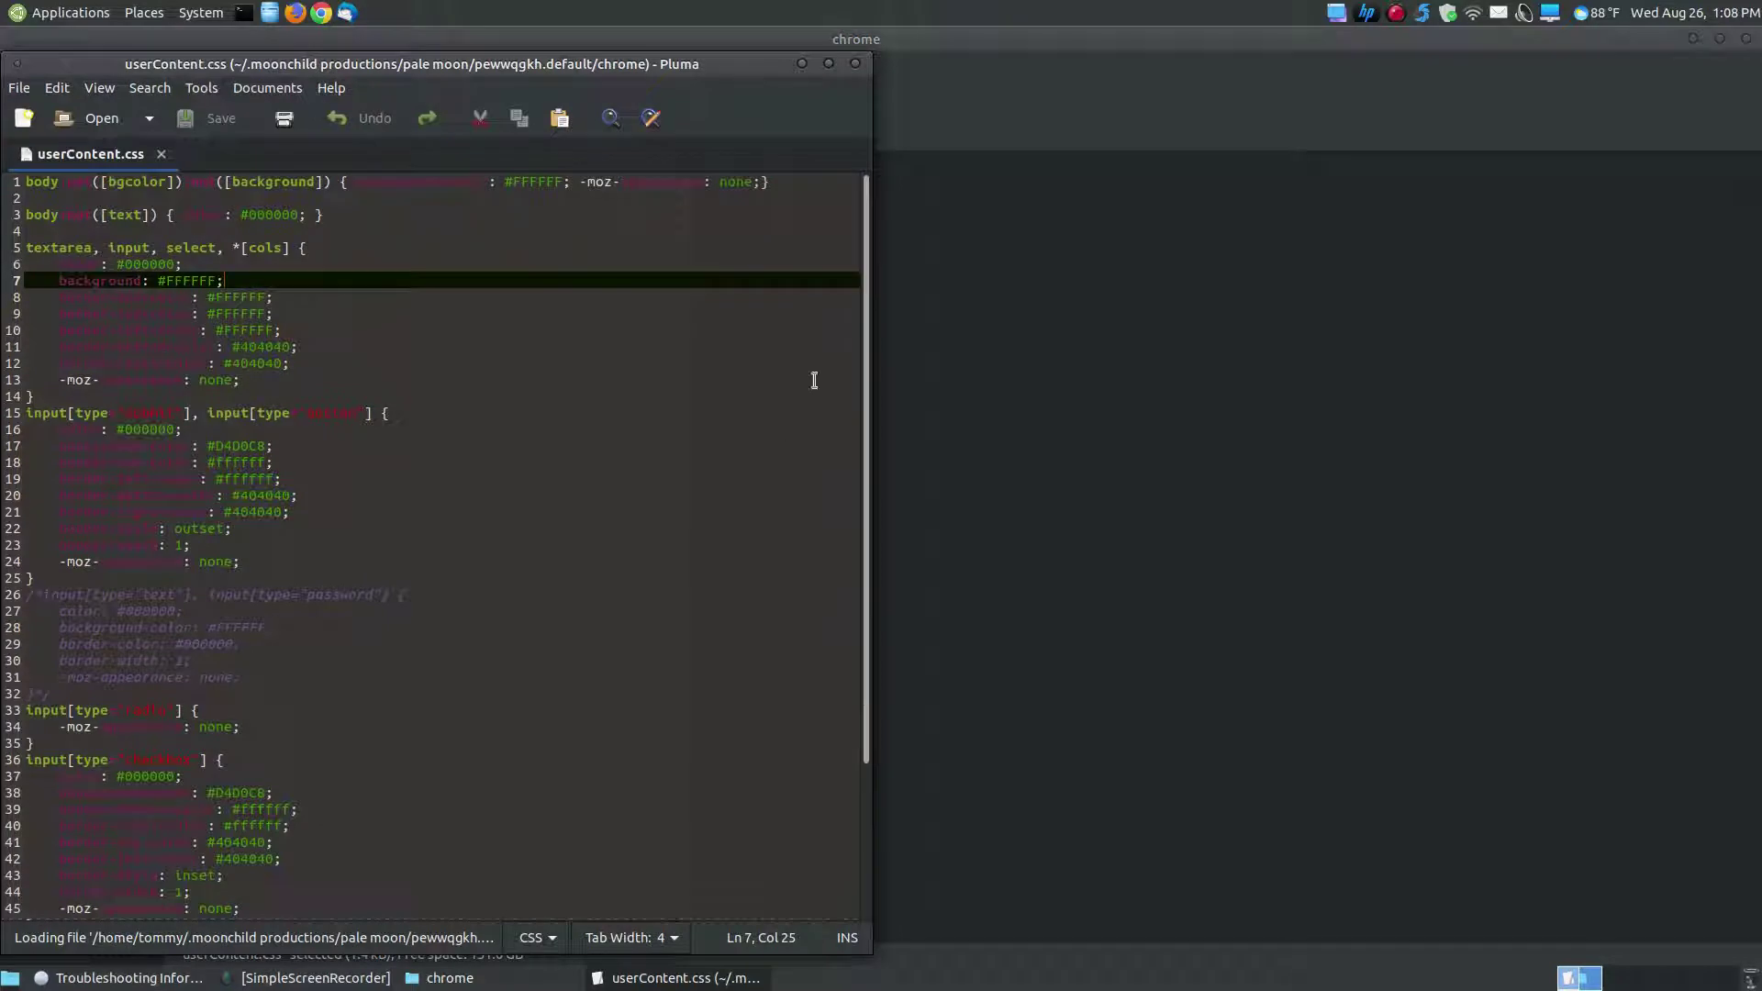
pyautogui.scroll(-3, 862, 315)
pyautogui.scroll(3, 868, 276)
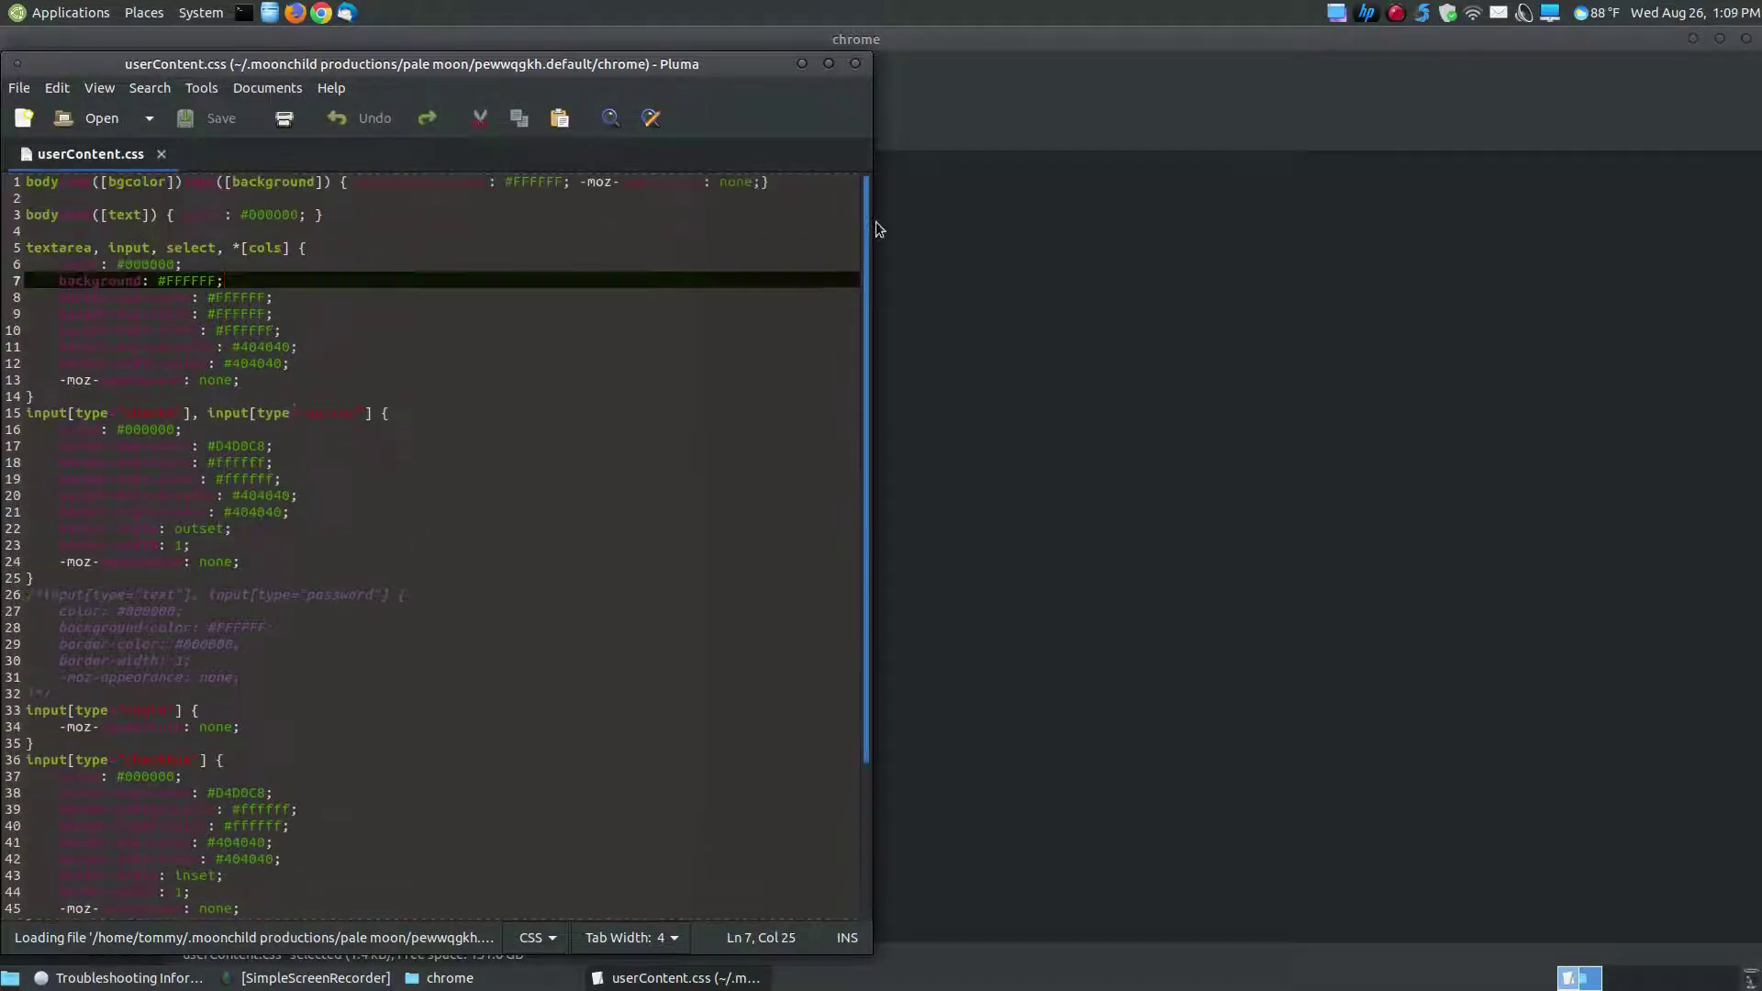
pyautogui.click(856, 64)
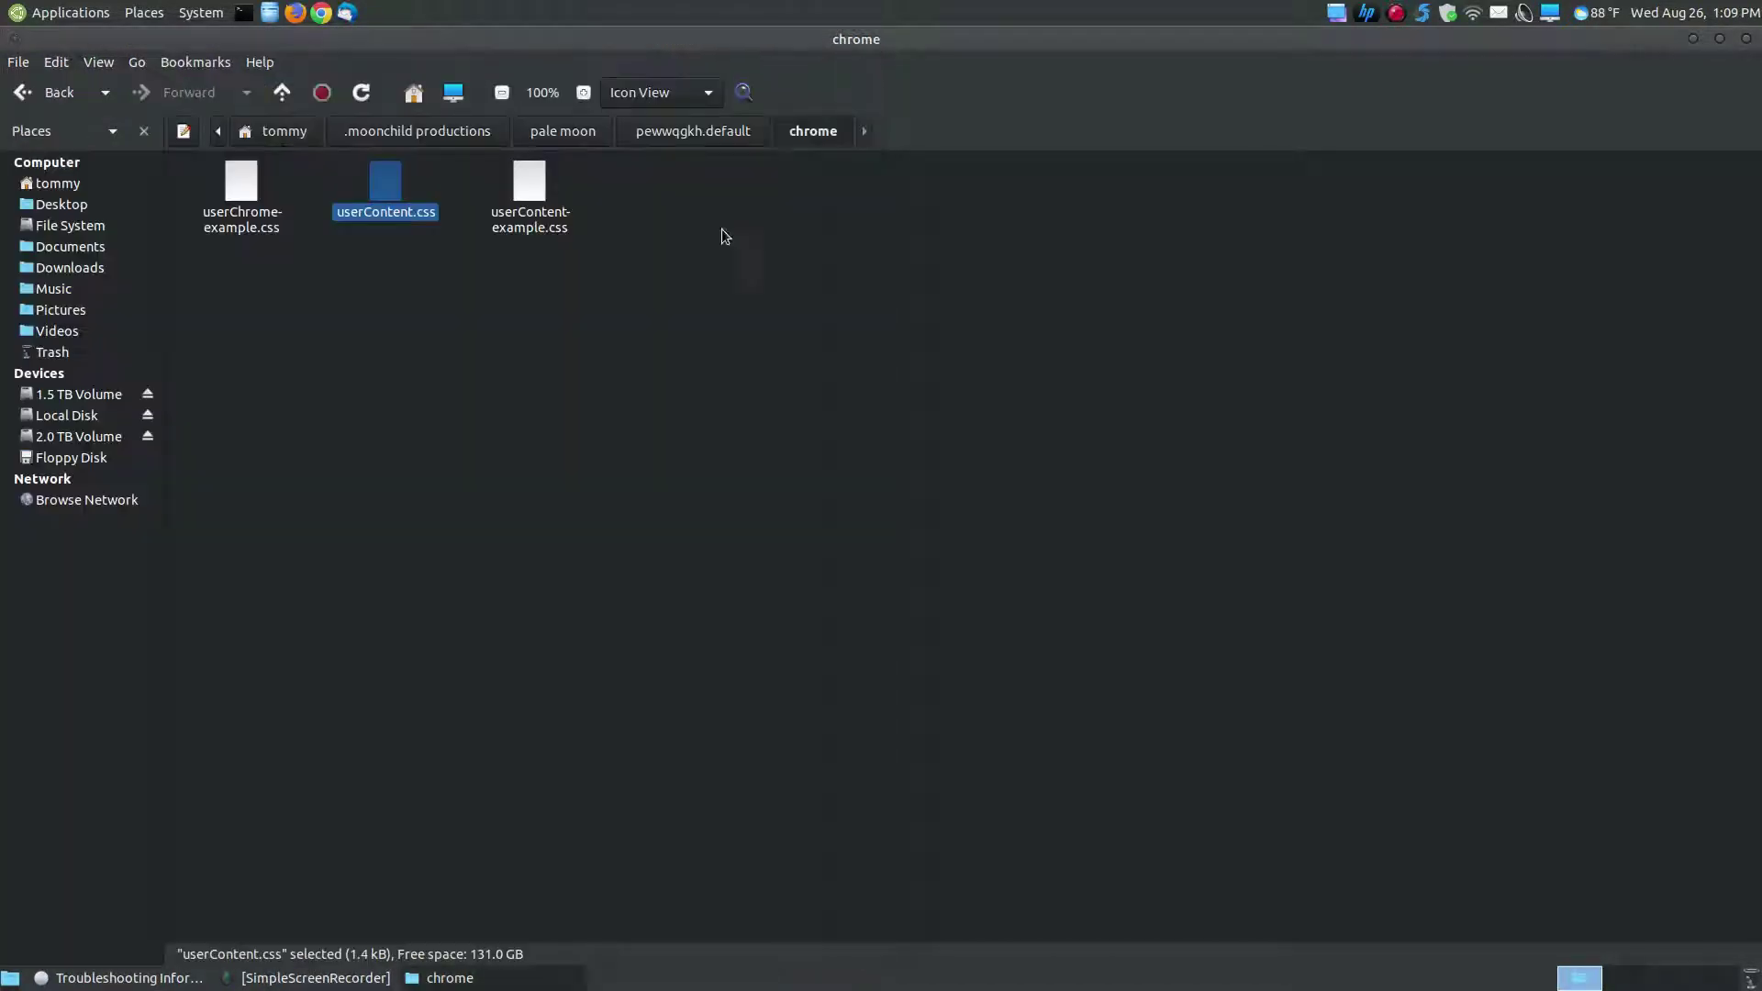
pyautogui.click(147, 979)
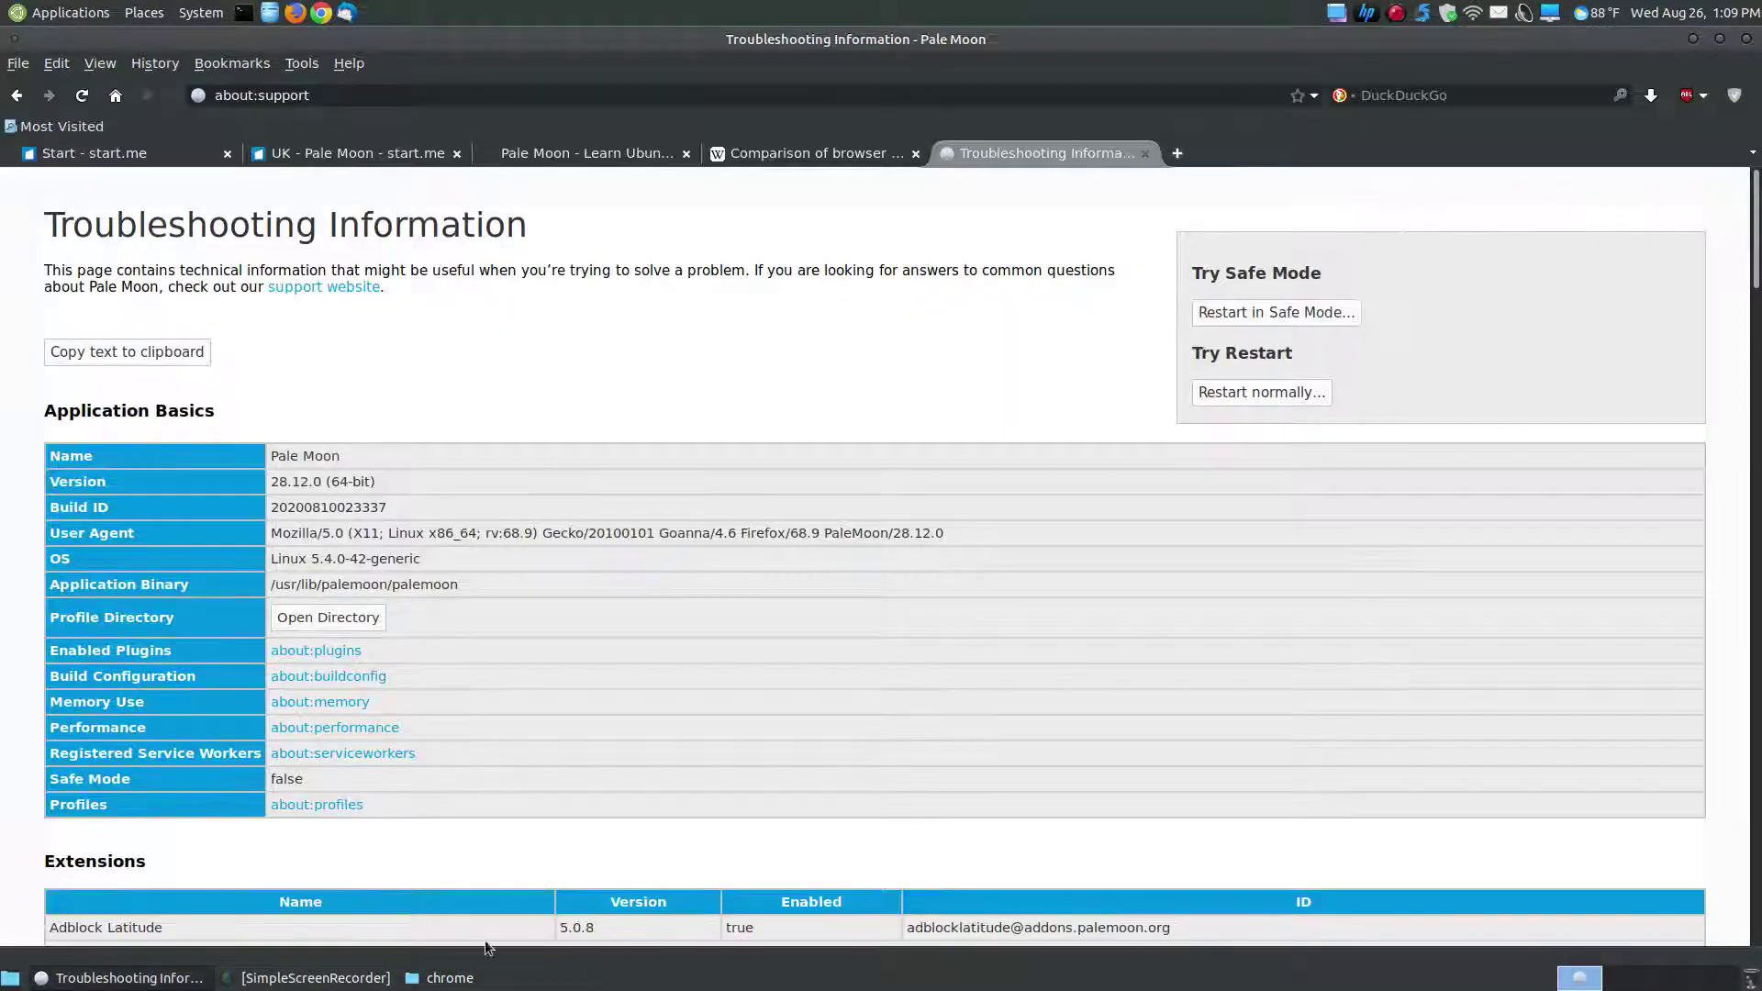
pyautogui.click(587, 153)
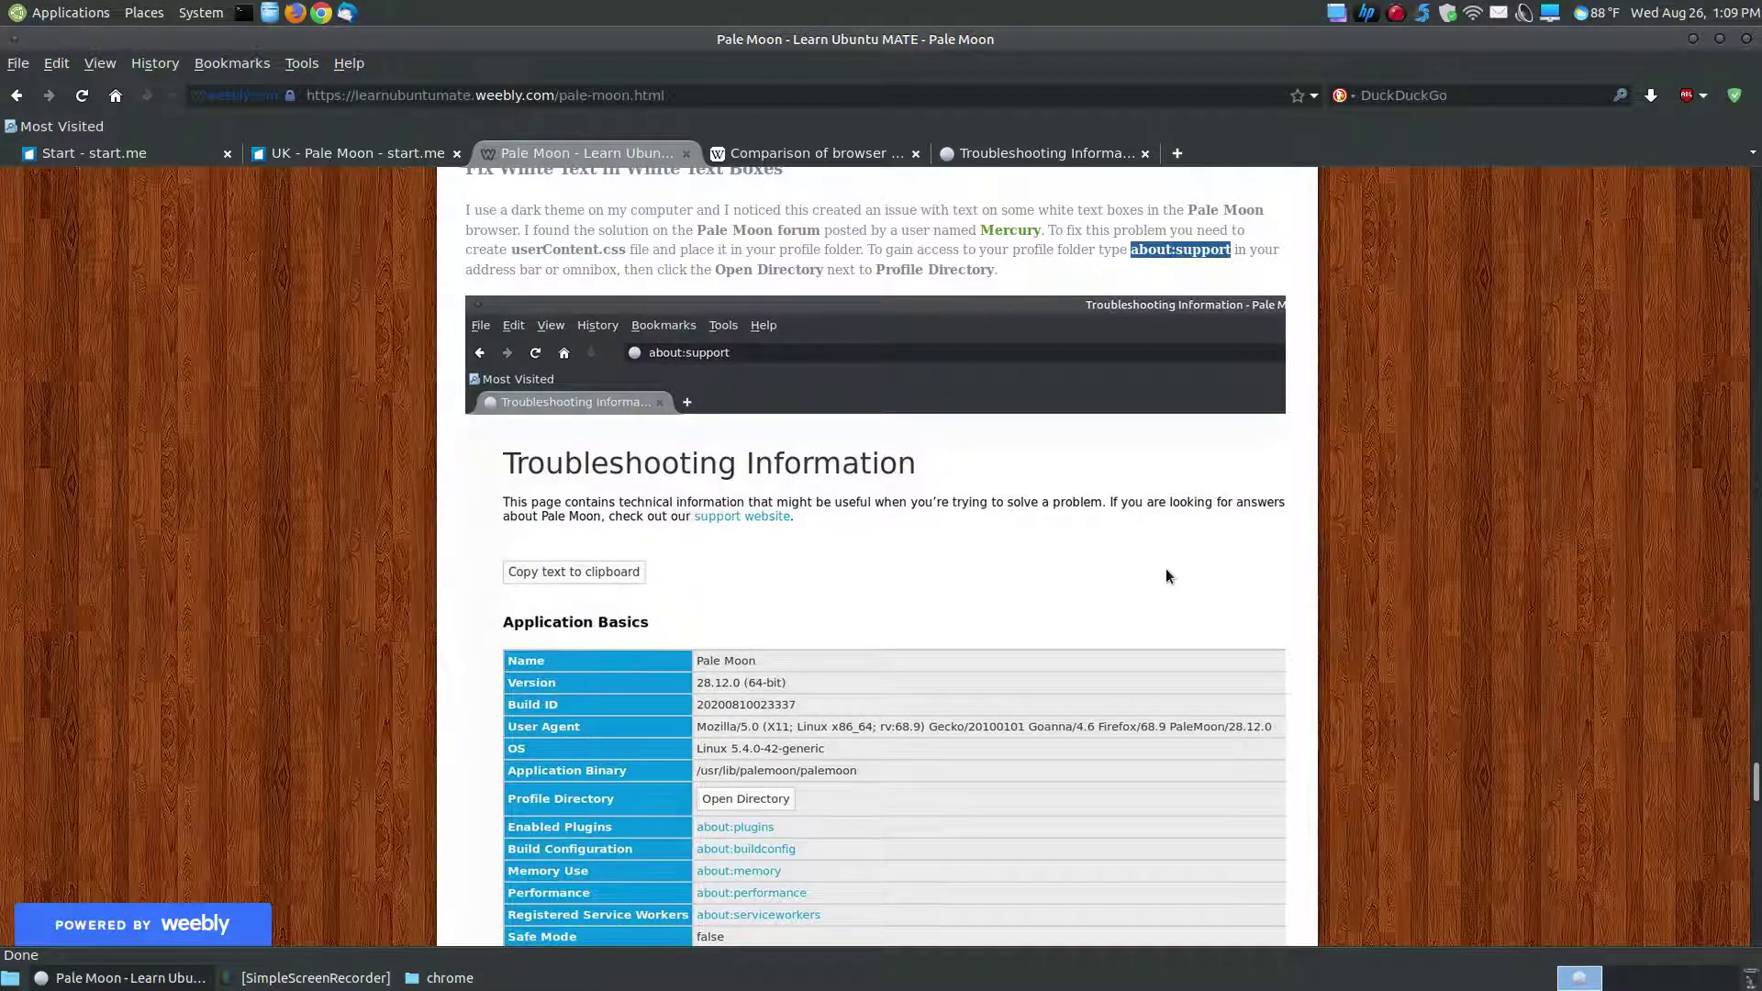
# Step: Look over the Dropbox userContent.css page, dismiss its commenting tip, and close that tab
pyautogui.scroll(-8, 1166, 569)
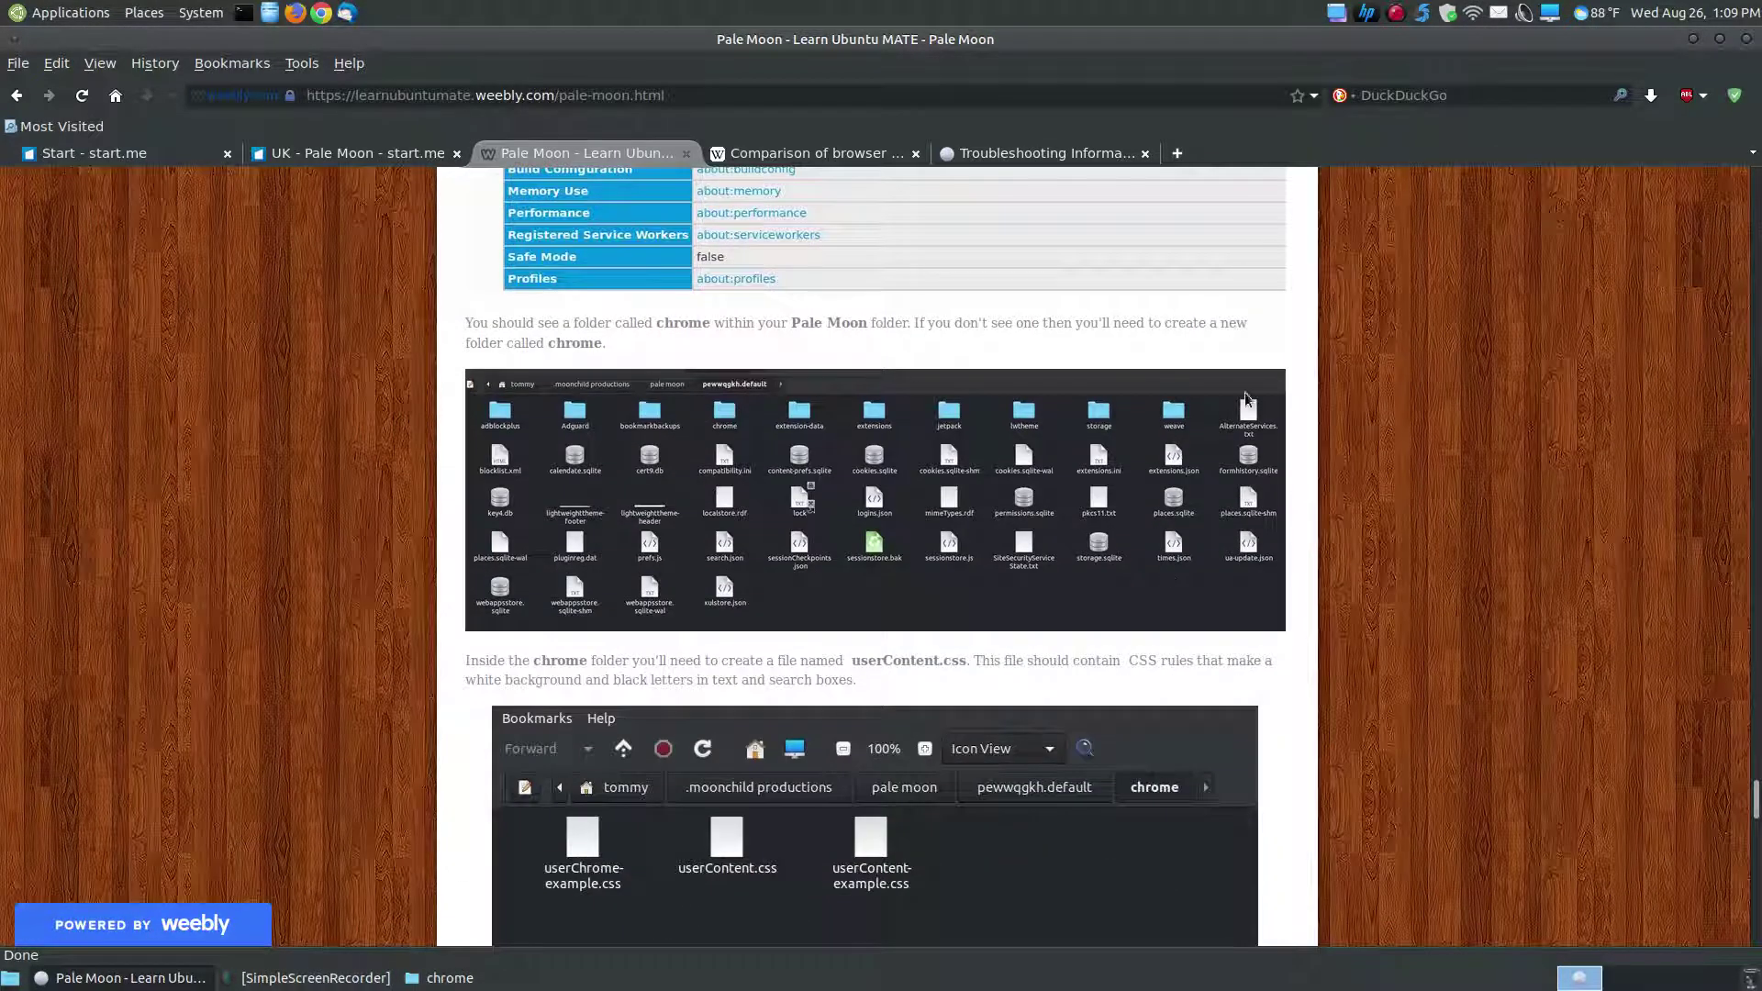
pyautogui.scroll(-3, 1147, 523)
pyautogui.scroll(-3, 1145, 512)
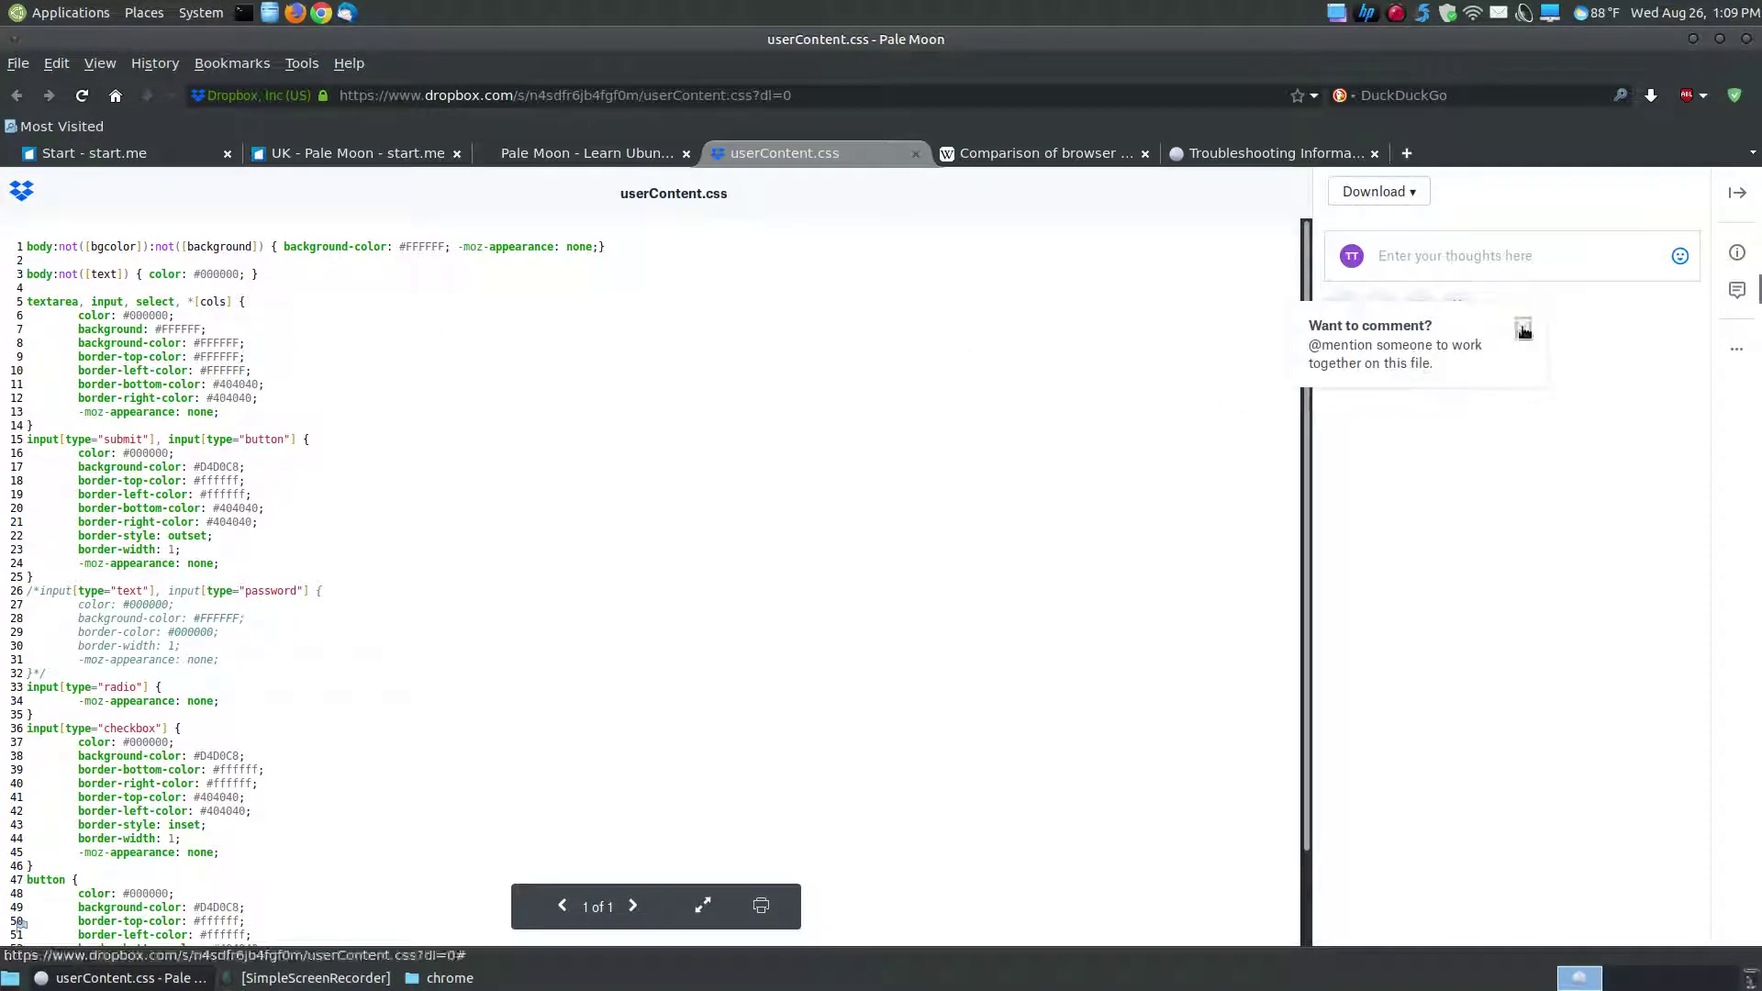
pyautogui.click(1524, 328)
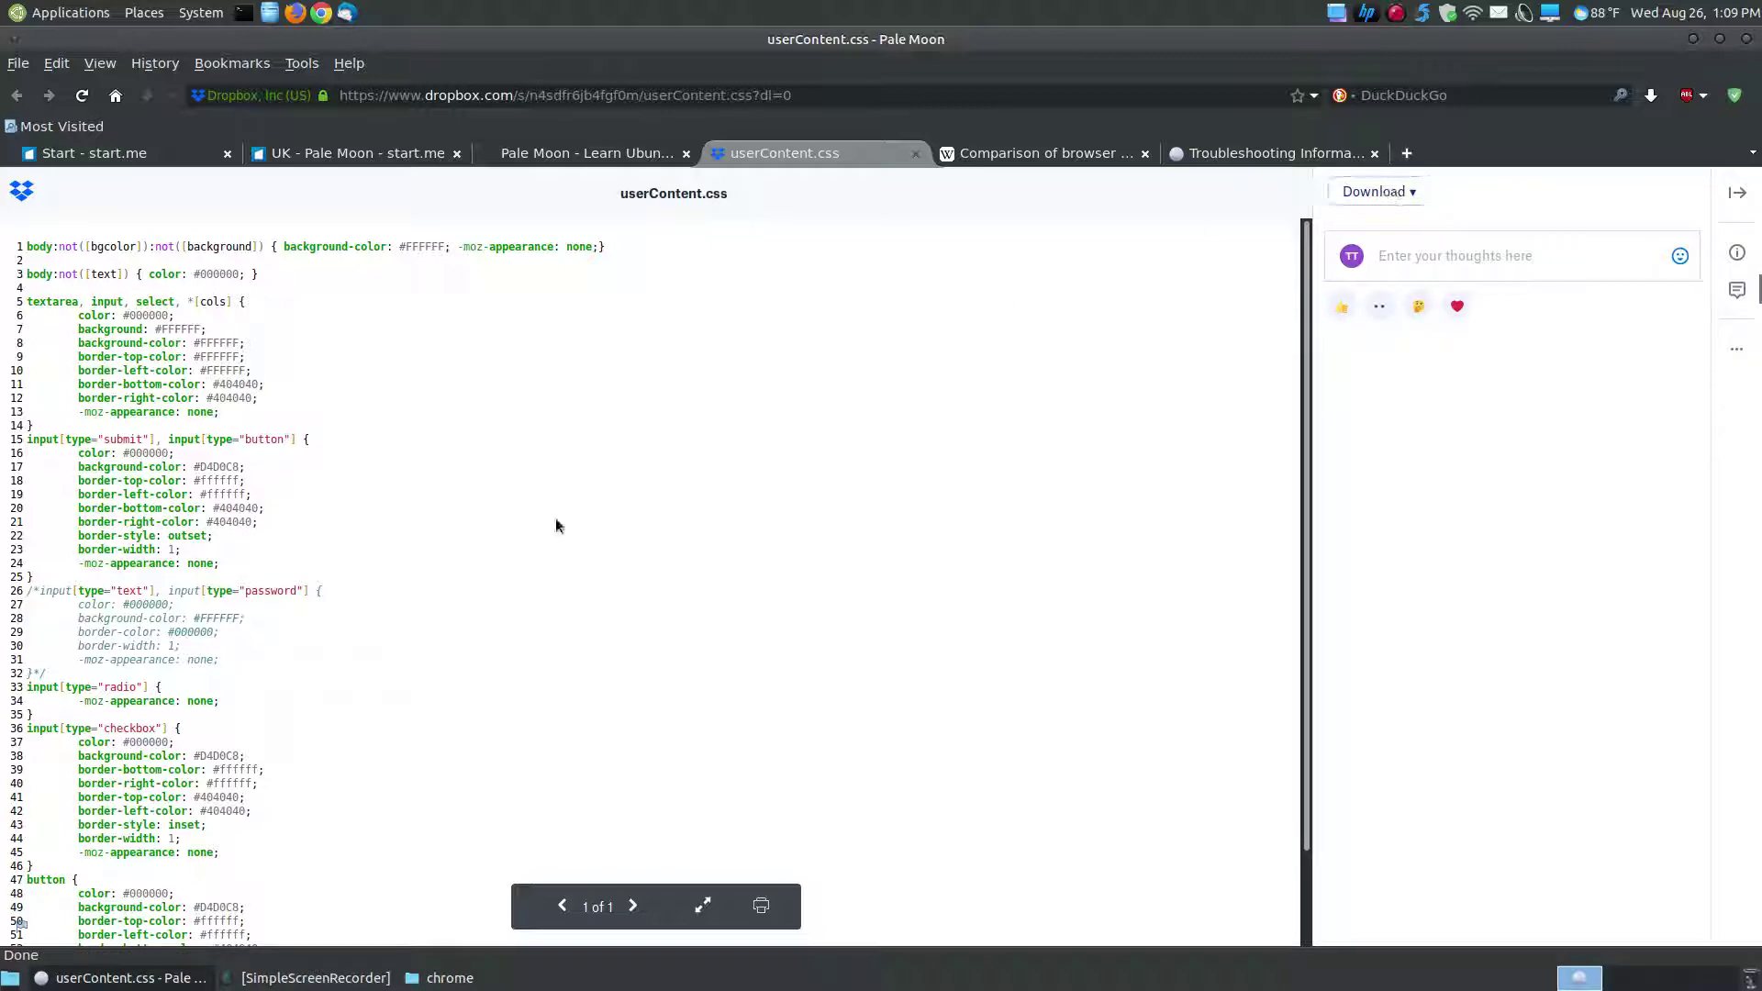
pyautogui.click(915, 153)
pyautogui.scroll(3, 1105, 503)
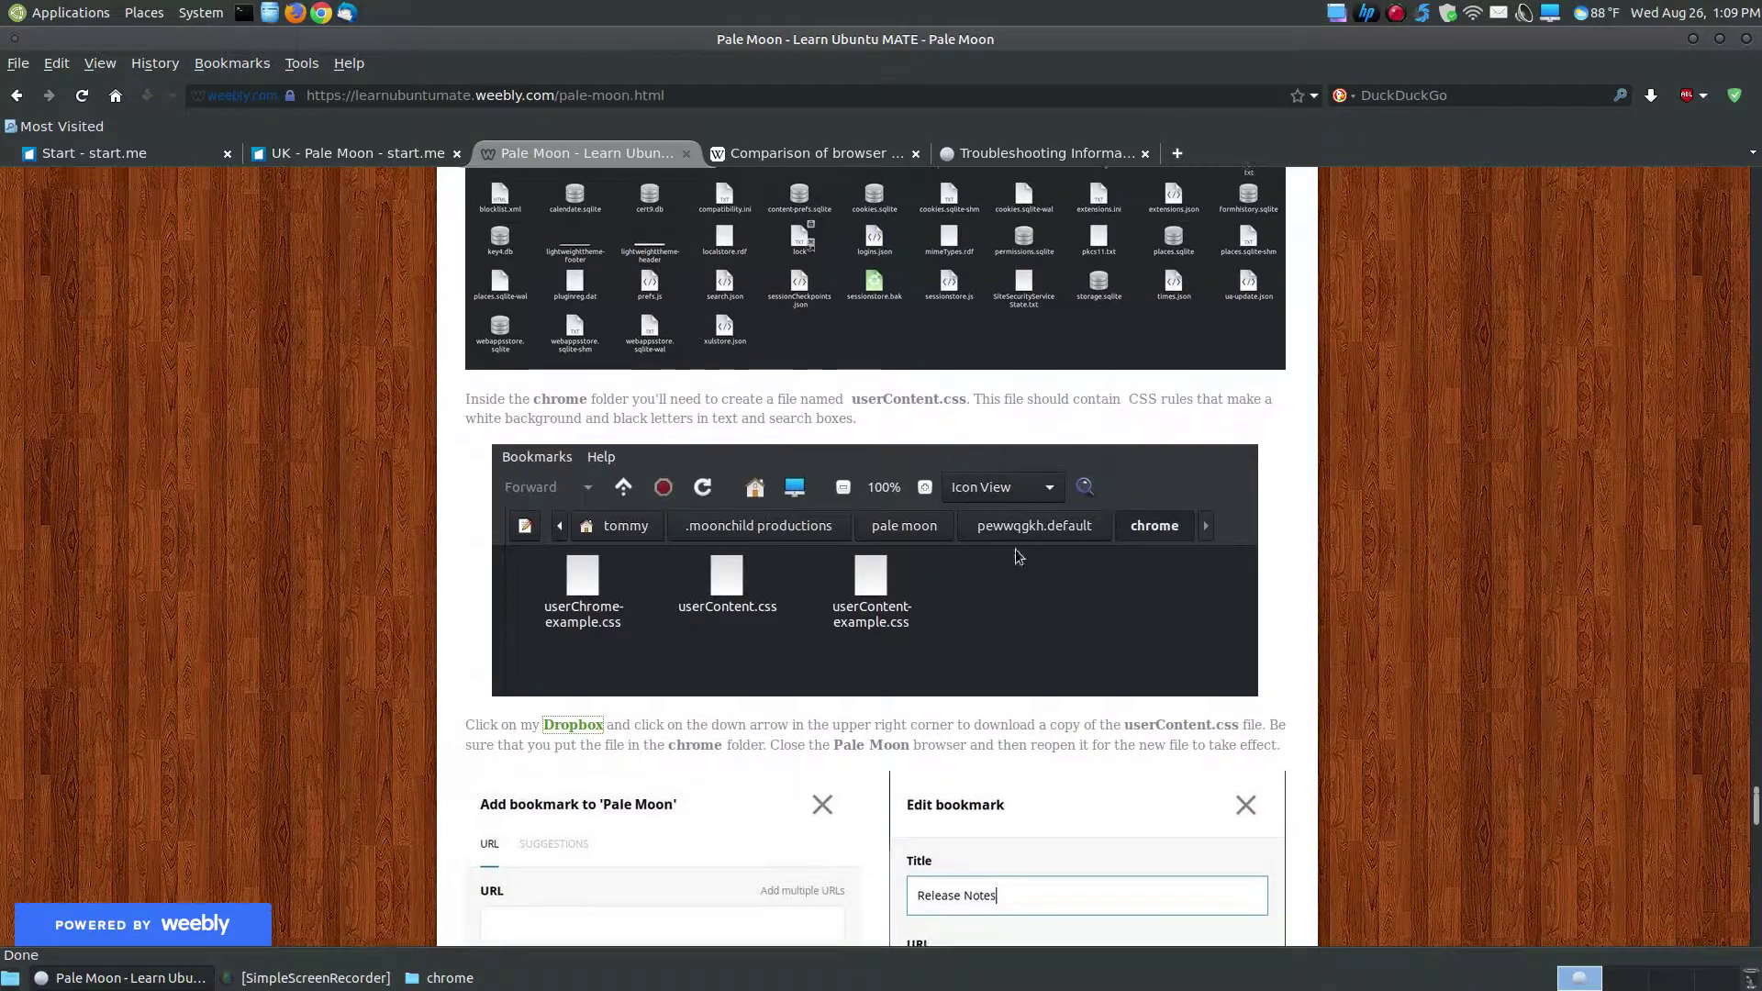
# Step: Bring the Caja chrome folder window forward and close it
pyautogui.click(459, 980)
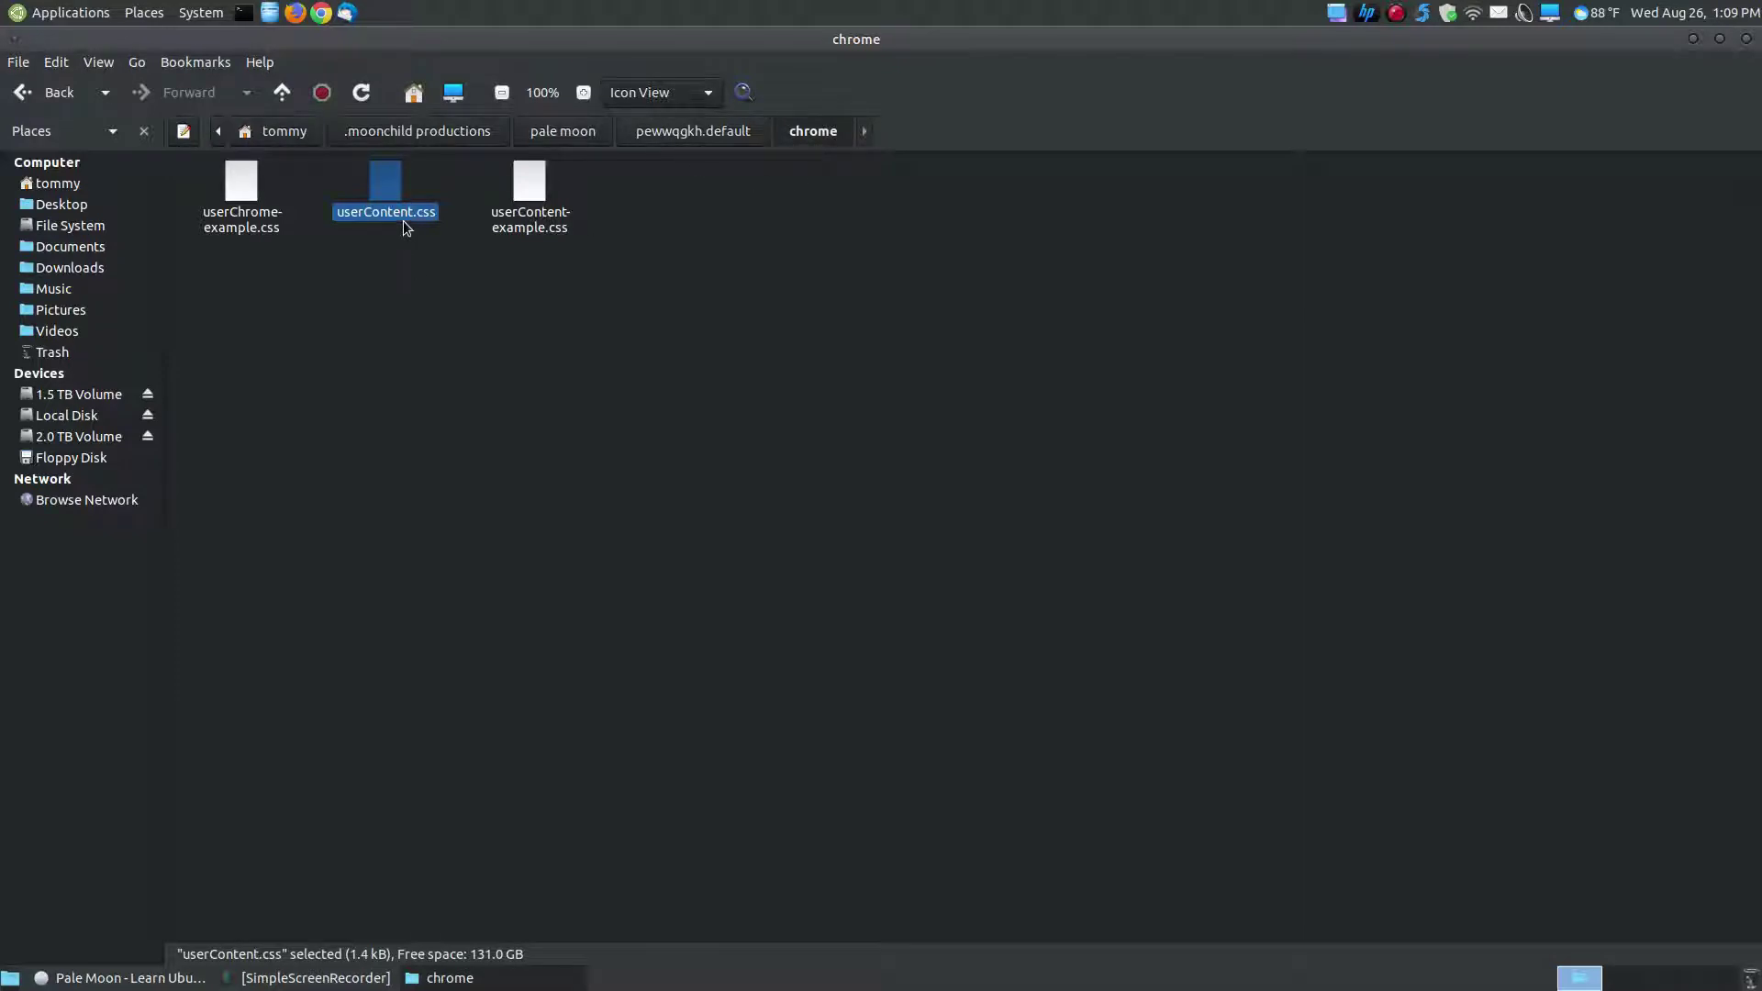
pyautogui.click(1747, 39)
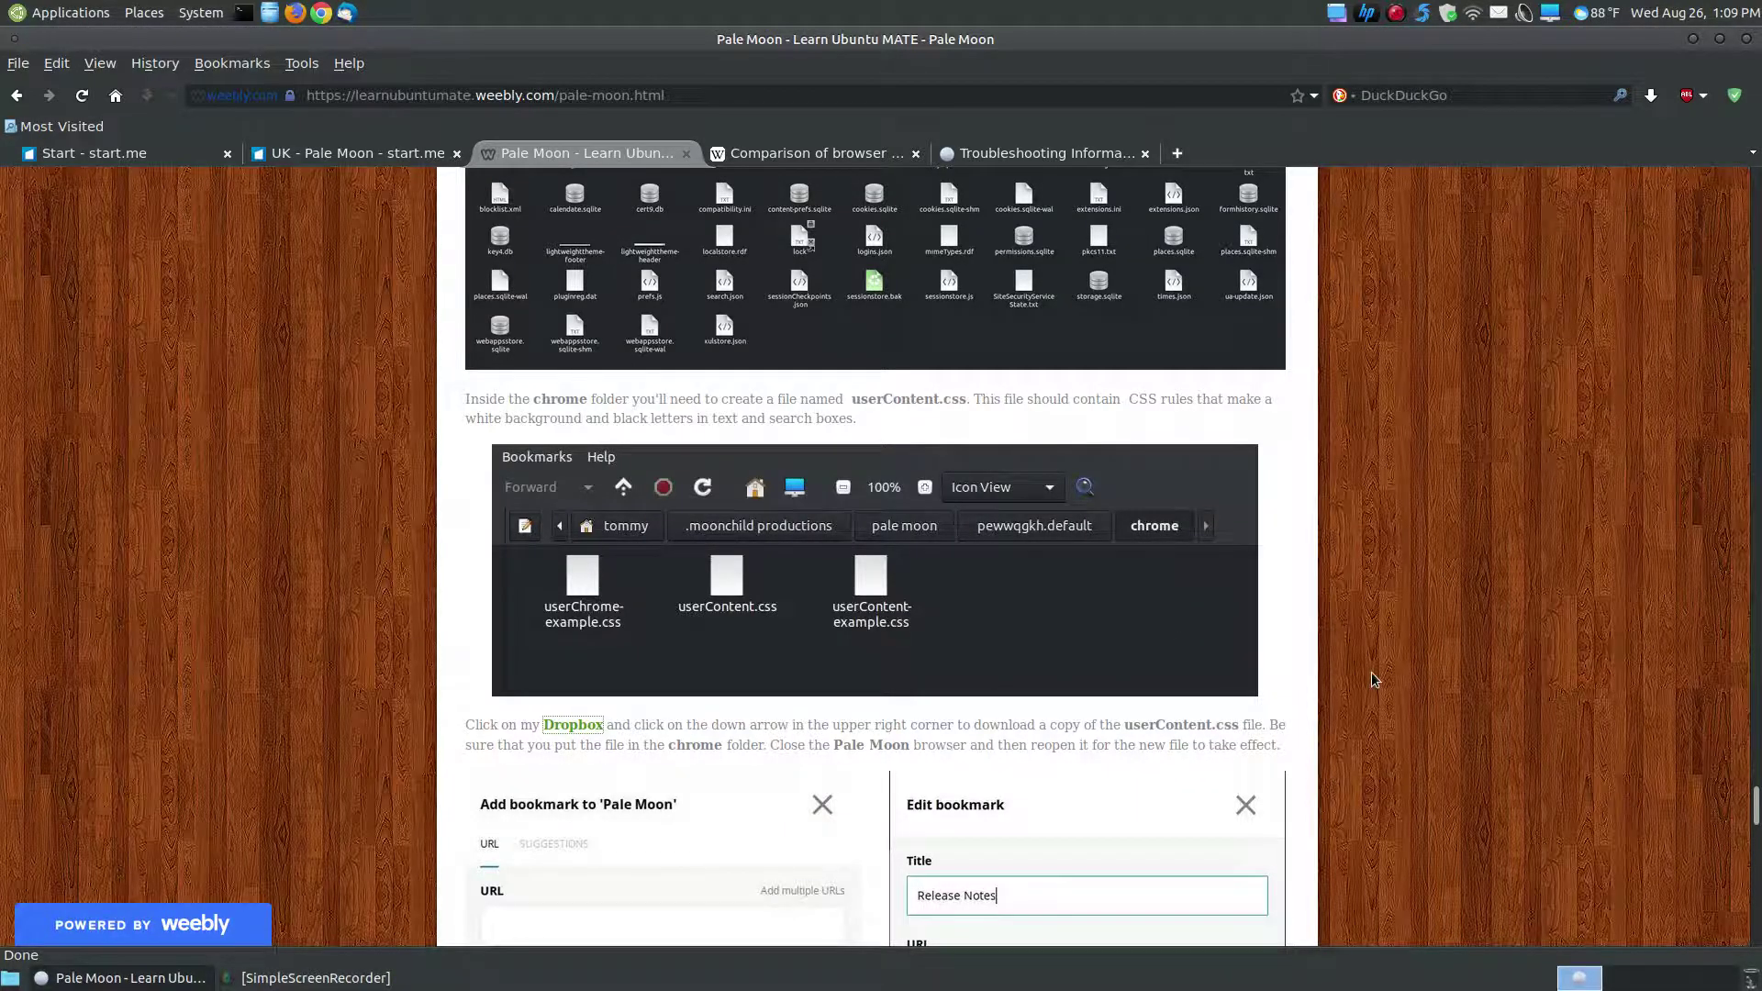
# Step: Scroll the tutorial to its Add-ons Manager section, briefly highlighting and clearing 'userContent.css' on the way
pyautogui.scroll(-5, 1372, 672)
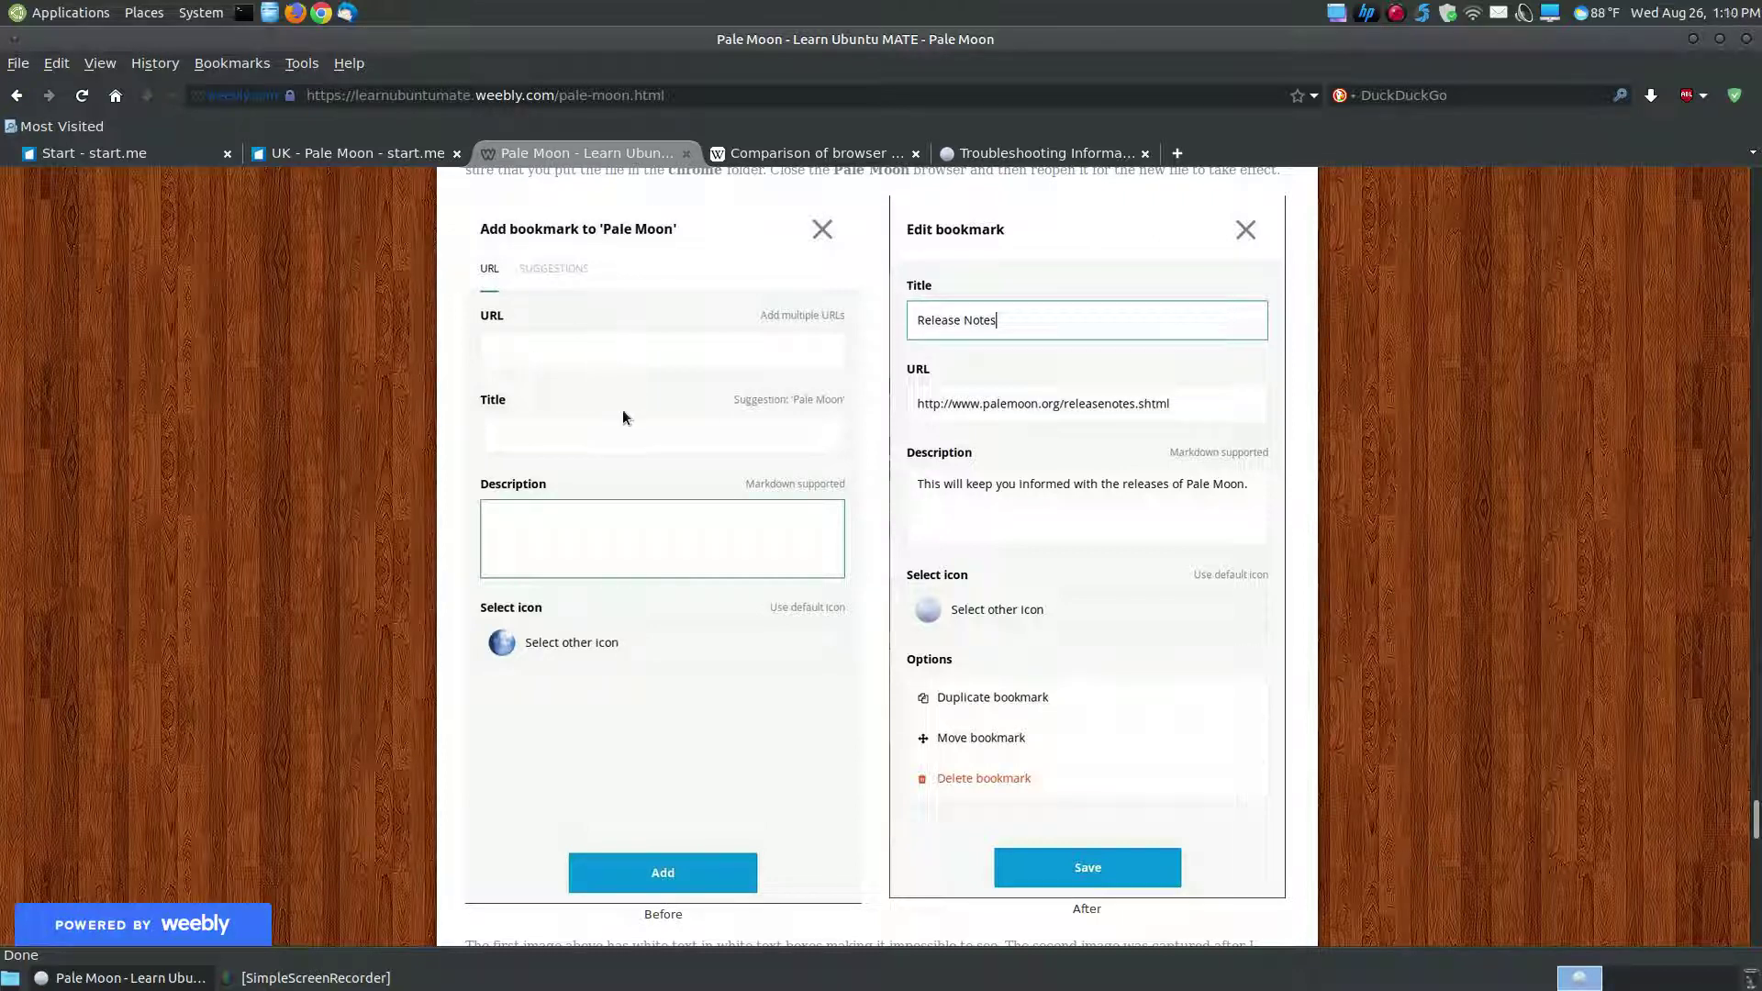
pyautogui.scroll(2, 622, 416)
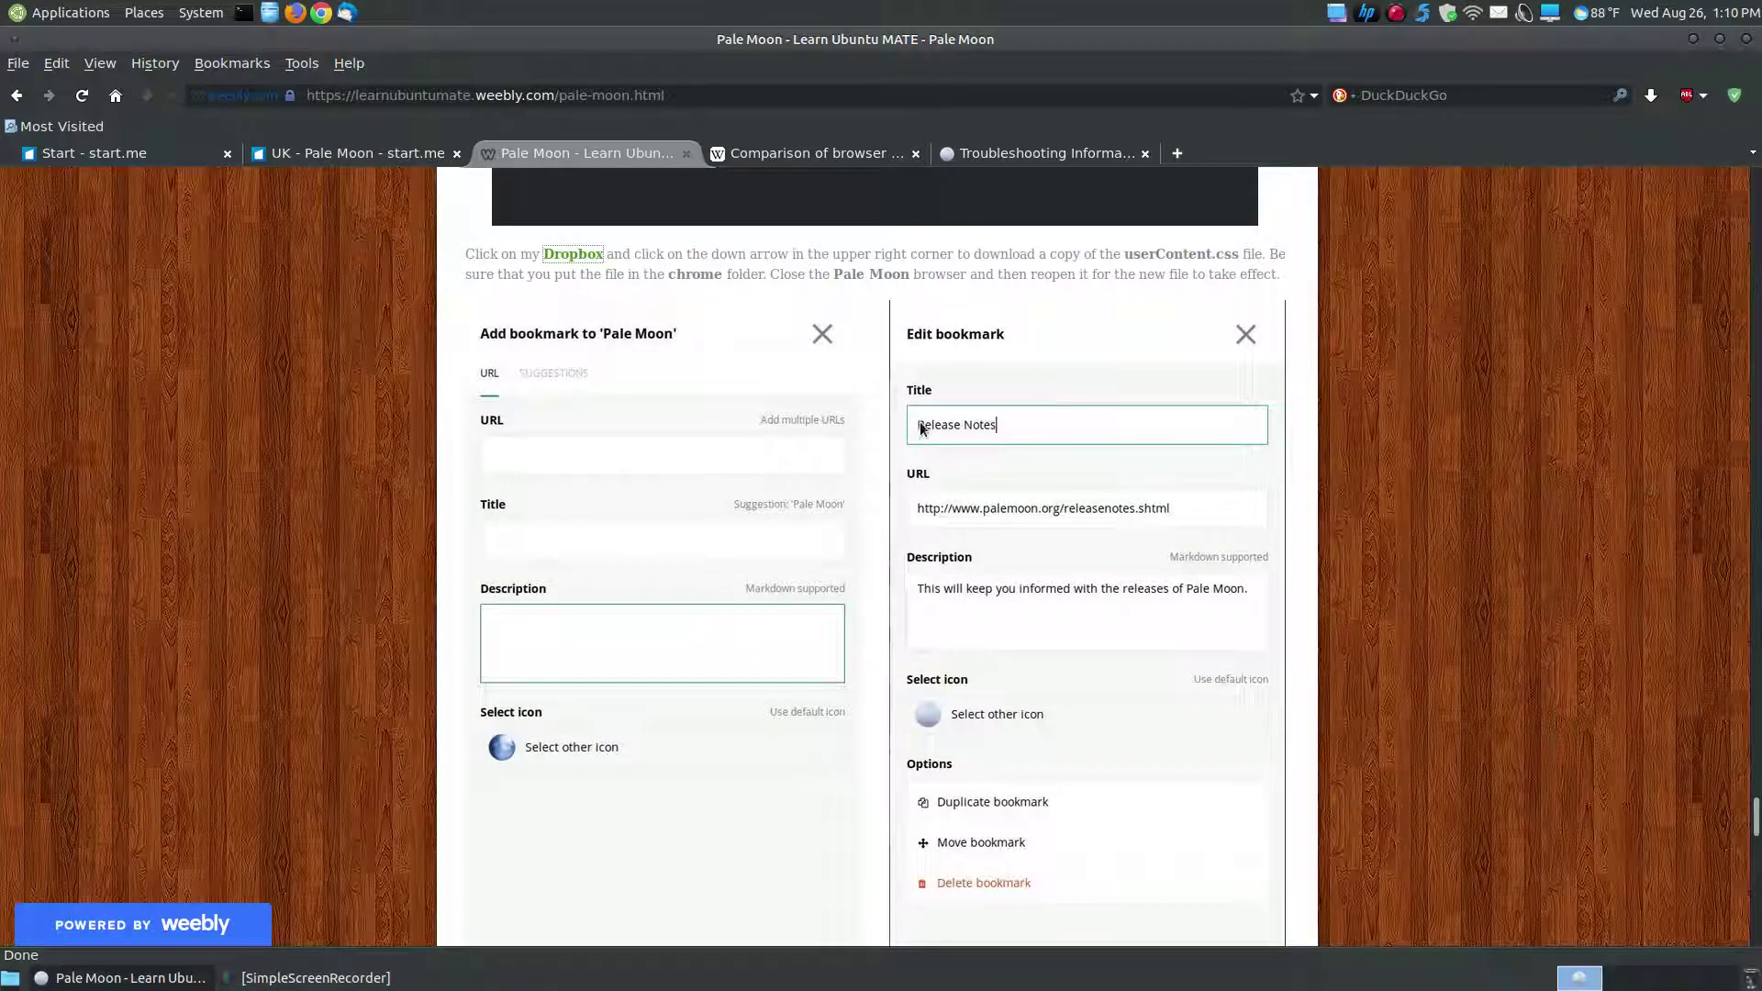
pyautogui.scroll(-10, 1069, 623)
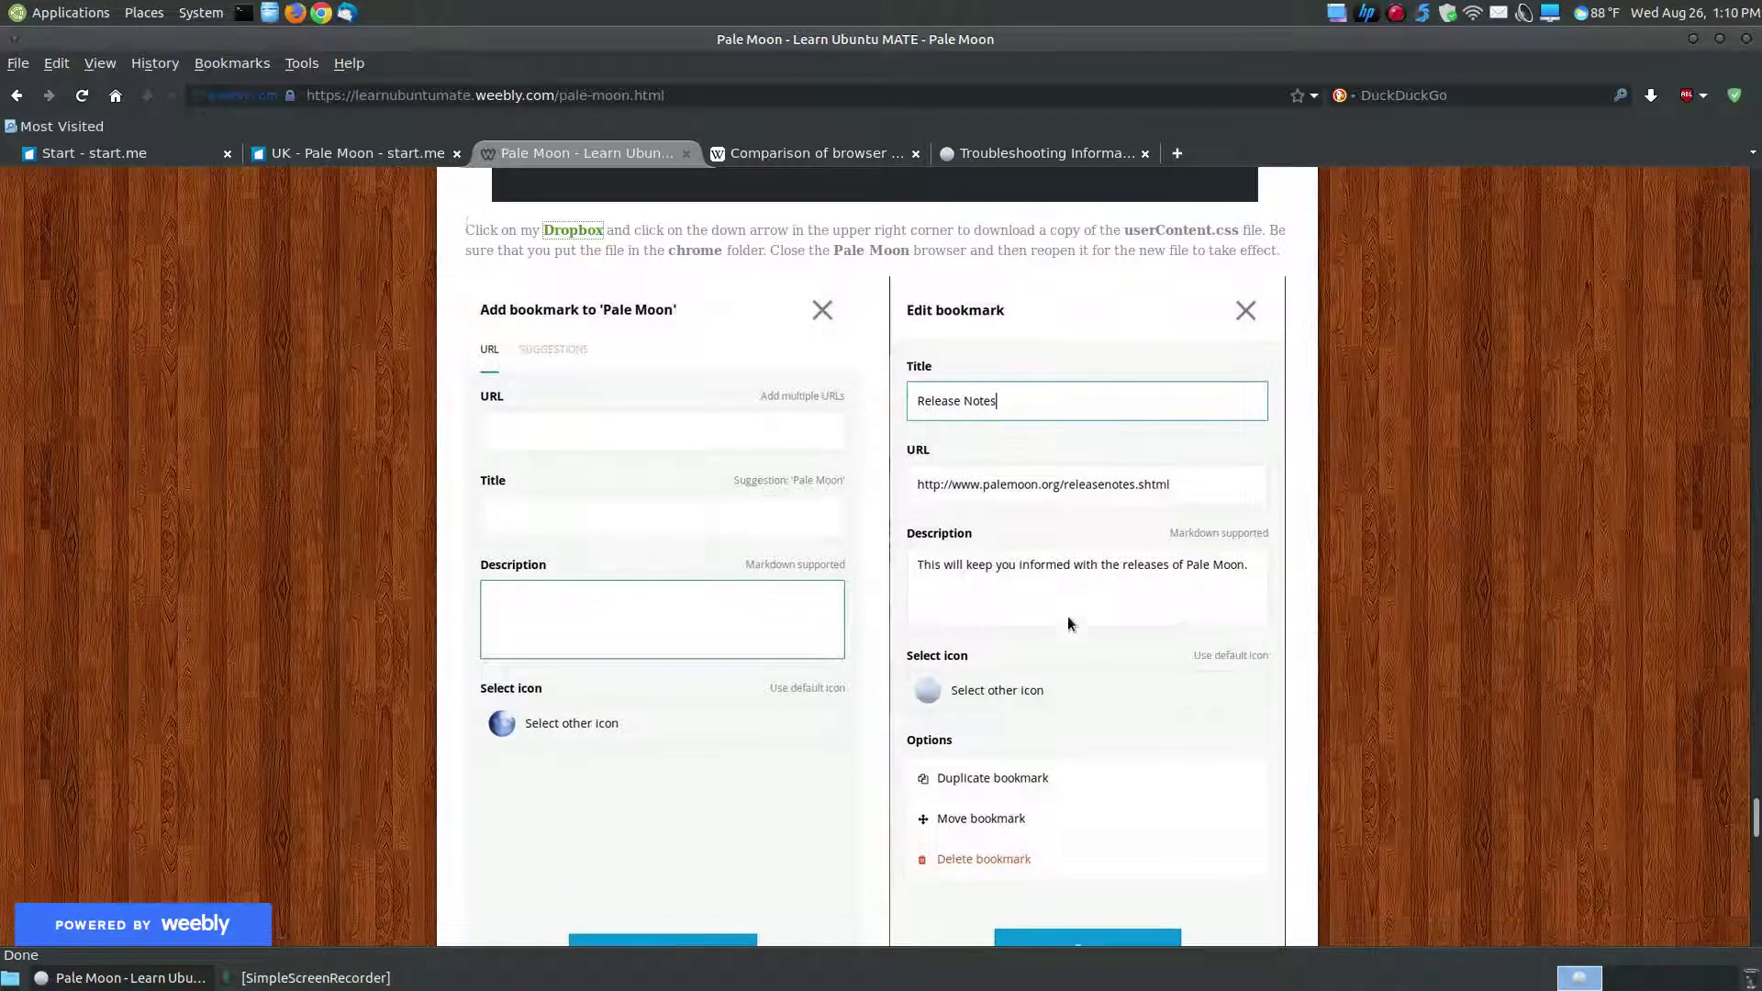
pyautogui.scroll(-4, 1070, 623)
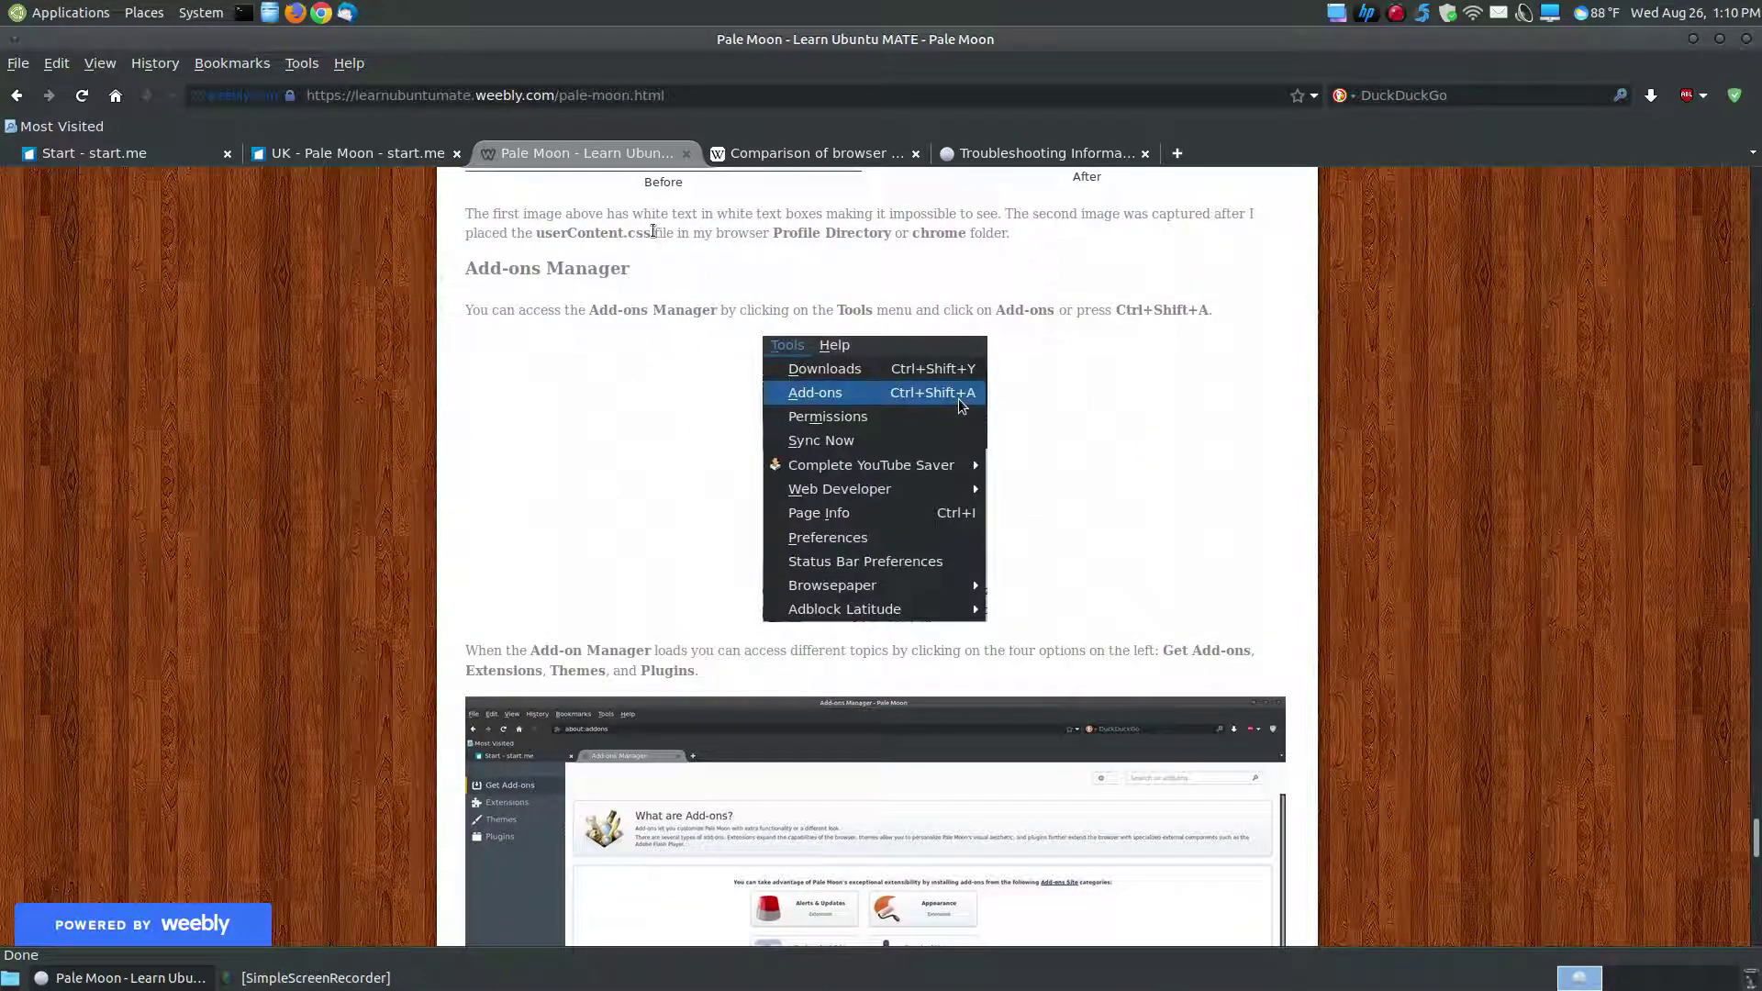
pyautogui.moveTo(652, 231); pyautogui.dragTo(537, 231)
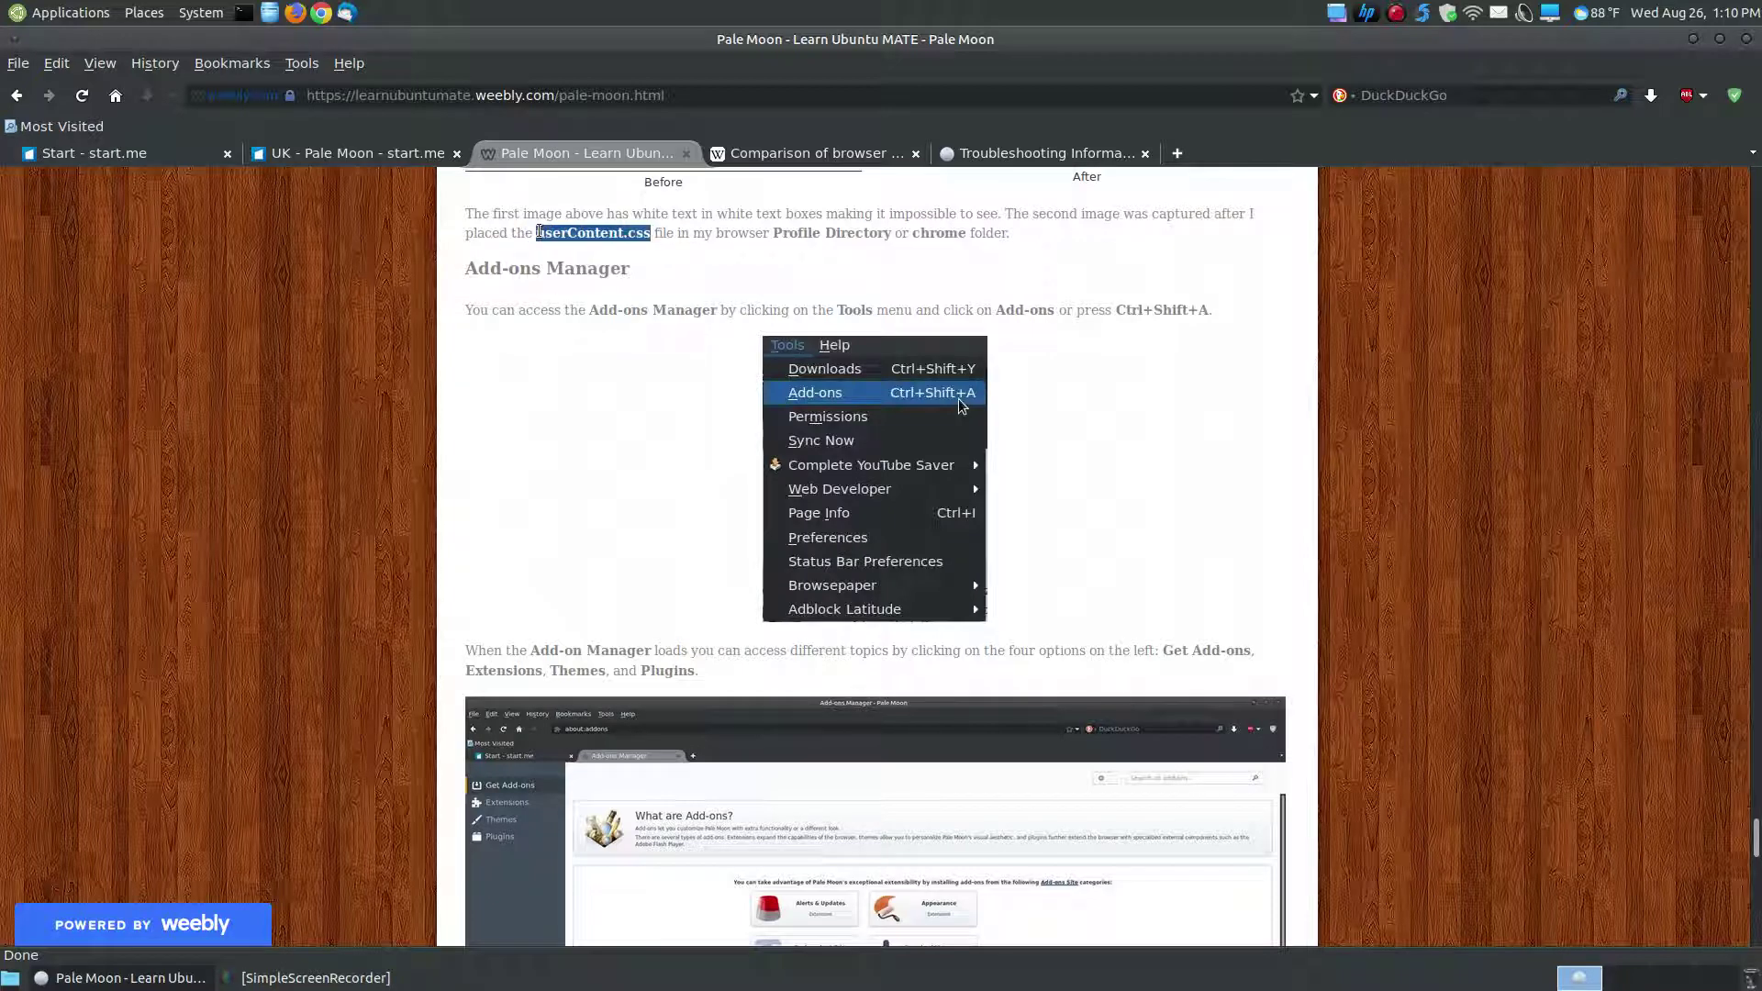
pyautogui.click(1535, 640)
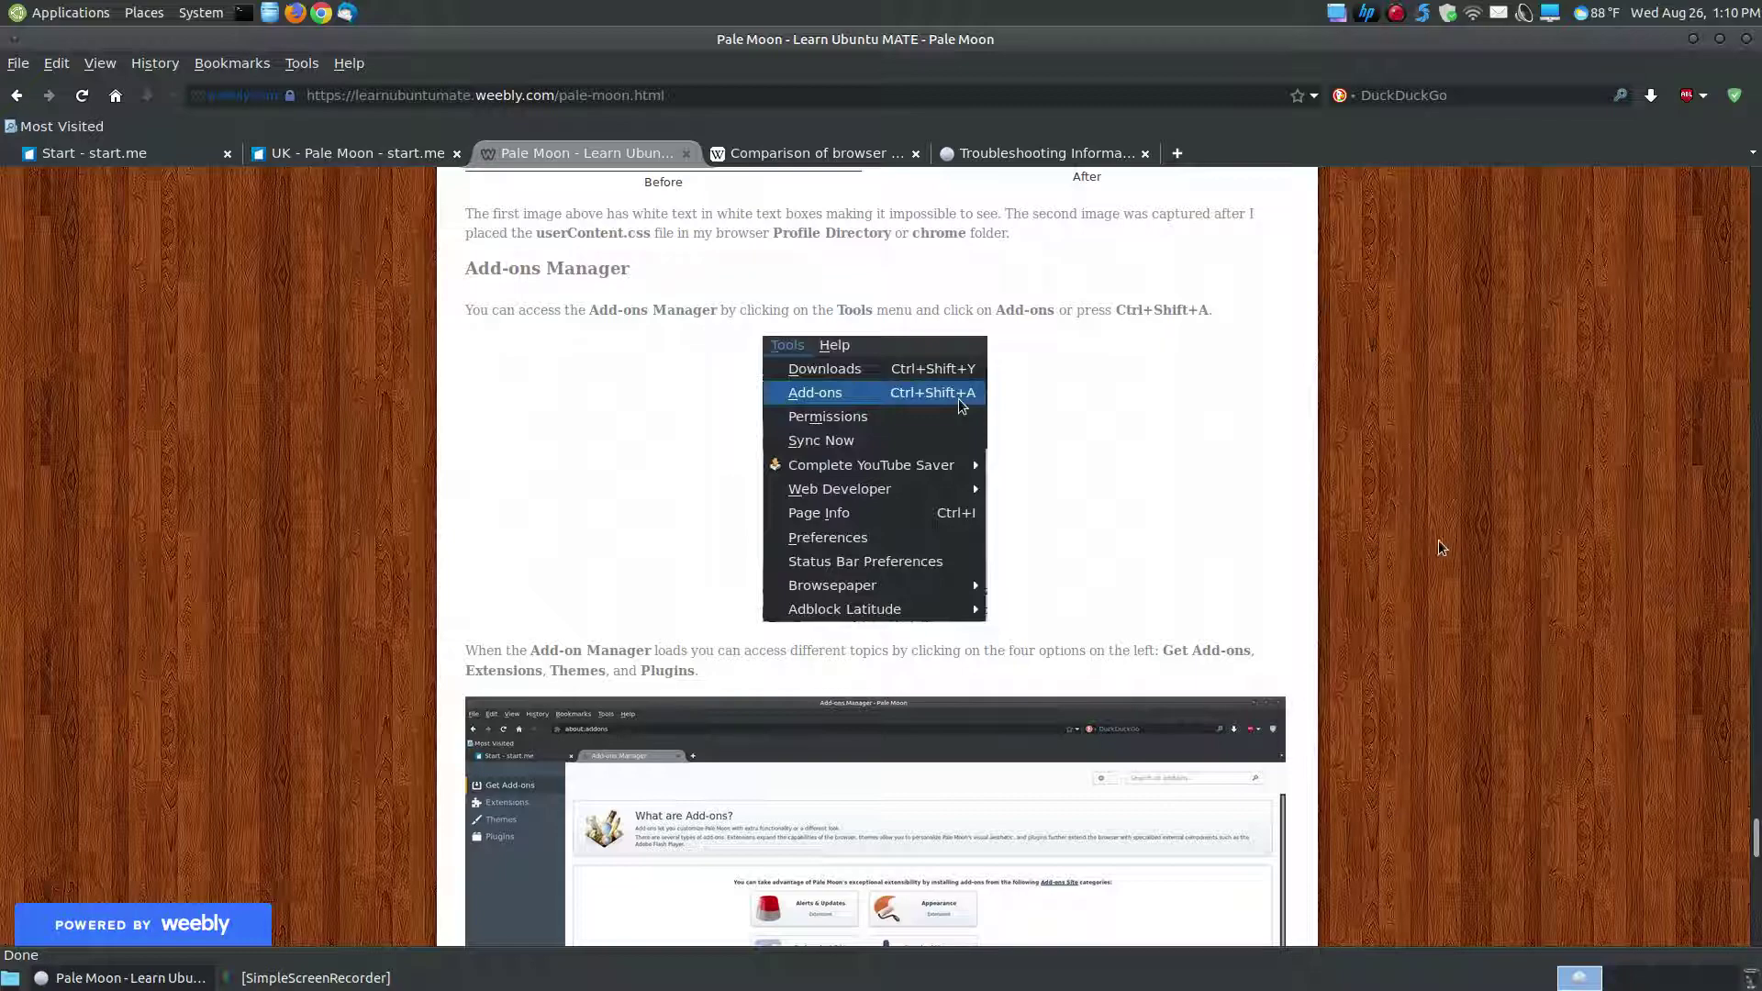
pyautogui.scroll(-2, 1434, 542)
pyautogui.scroll(2, 1027, 443)
# Step: Scroll the tutorial down to its Preferences section and bring the Tools menu back up
pyautogui.click(318, 65)
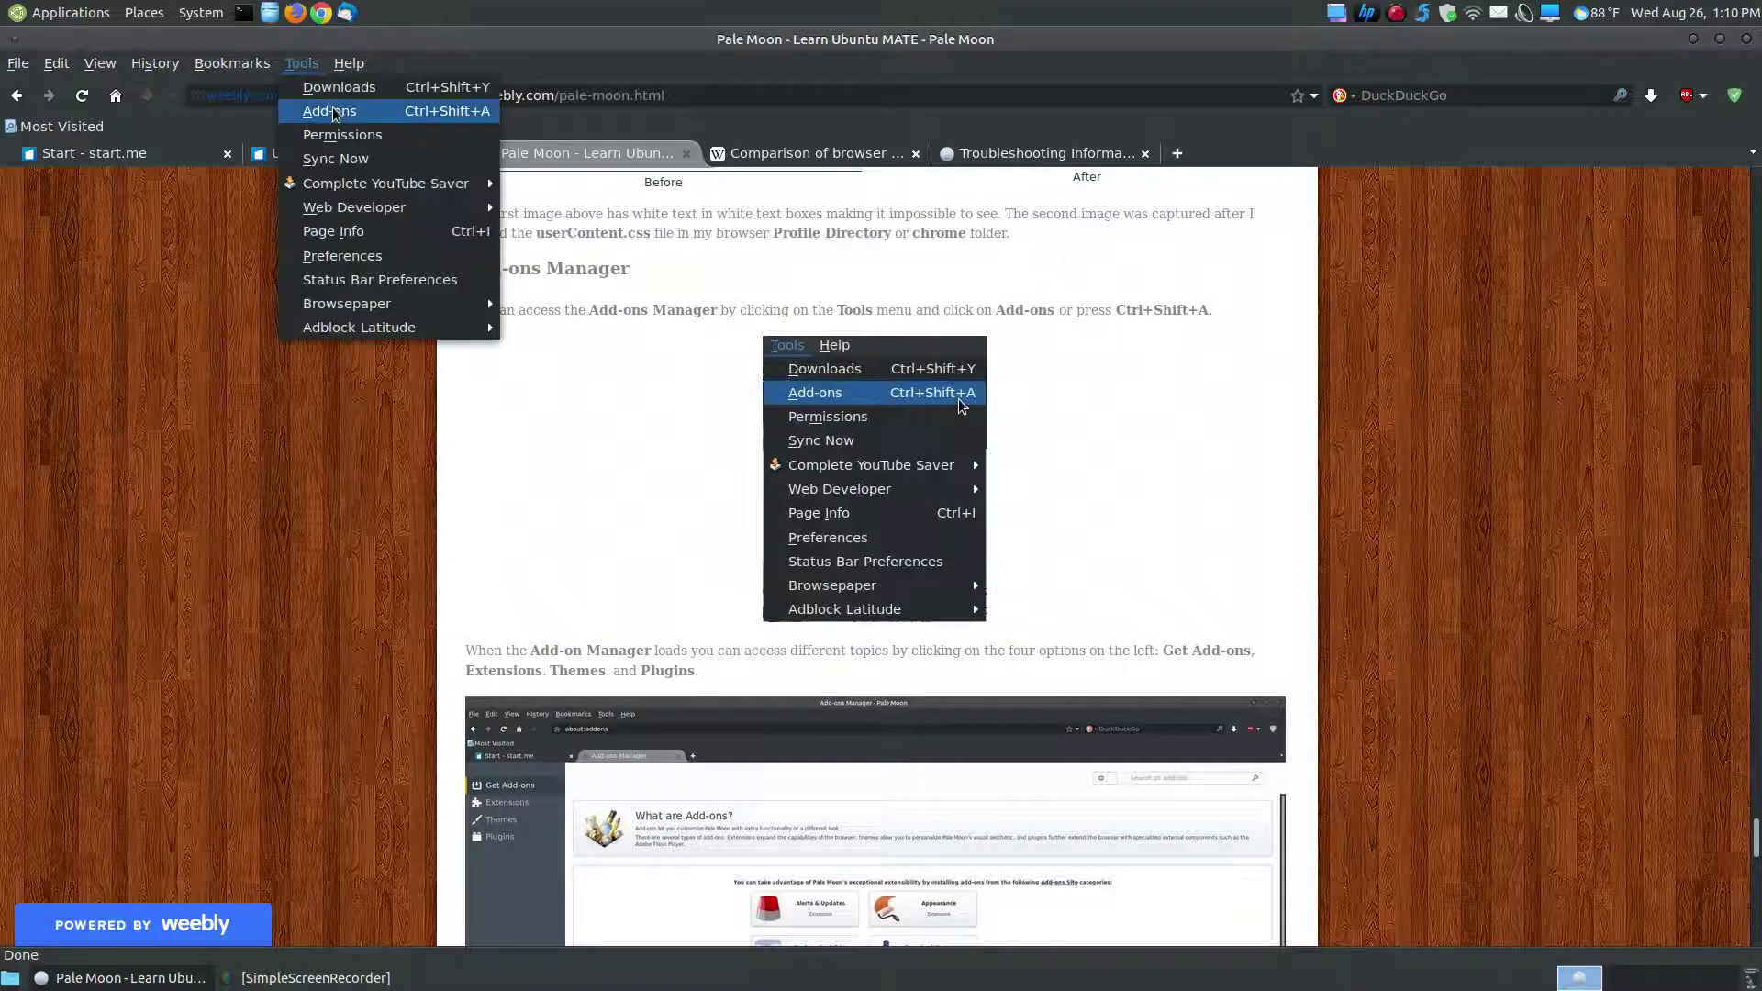
pyautogui.click(1505, 551)
pyautogui.scroll(-11, 1512, 540)
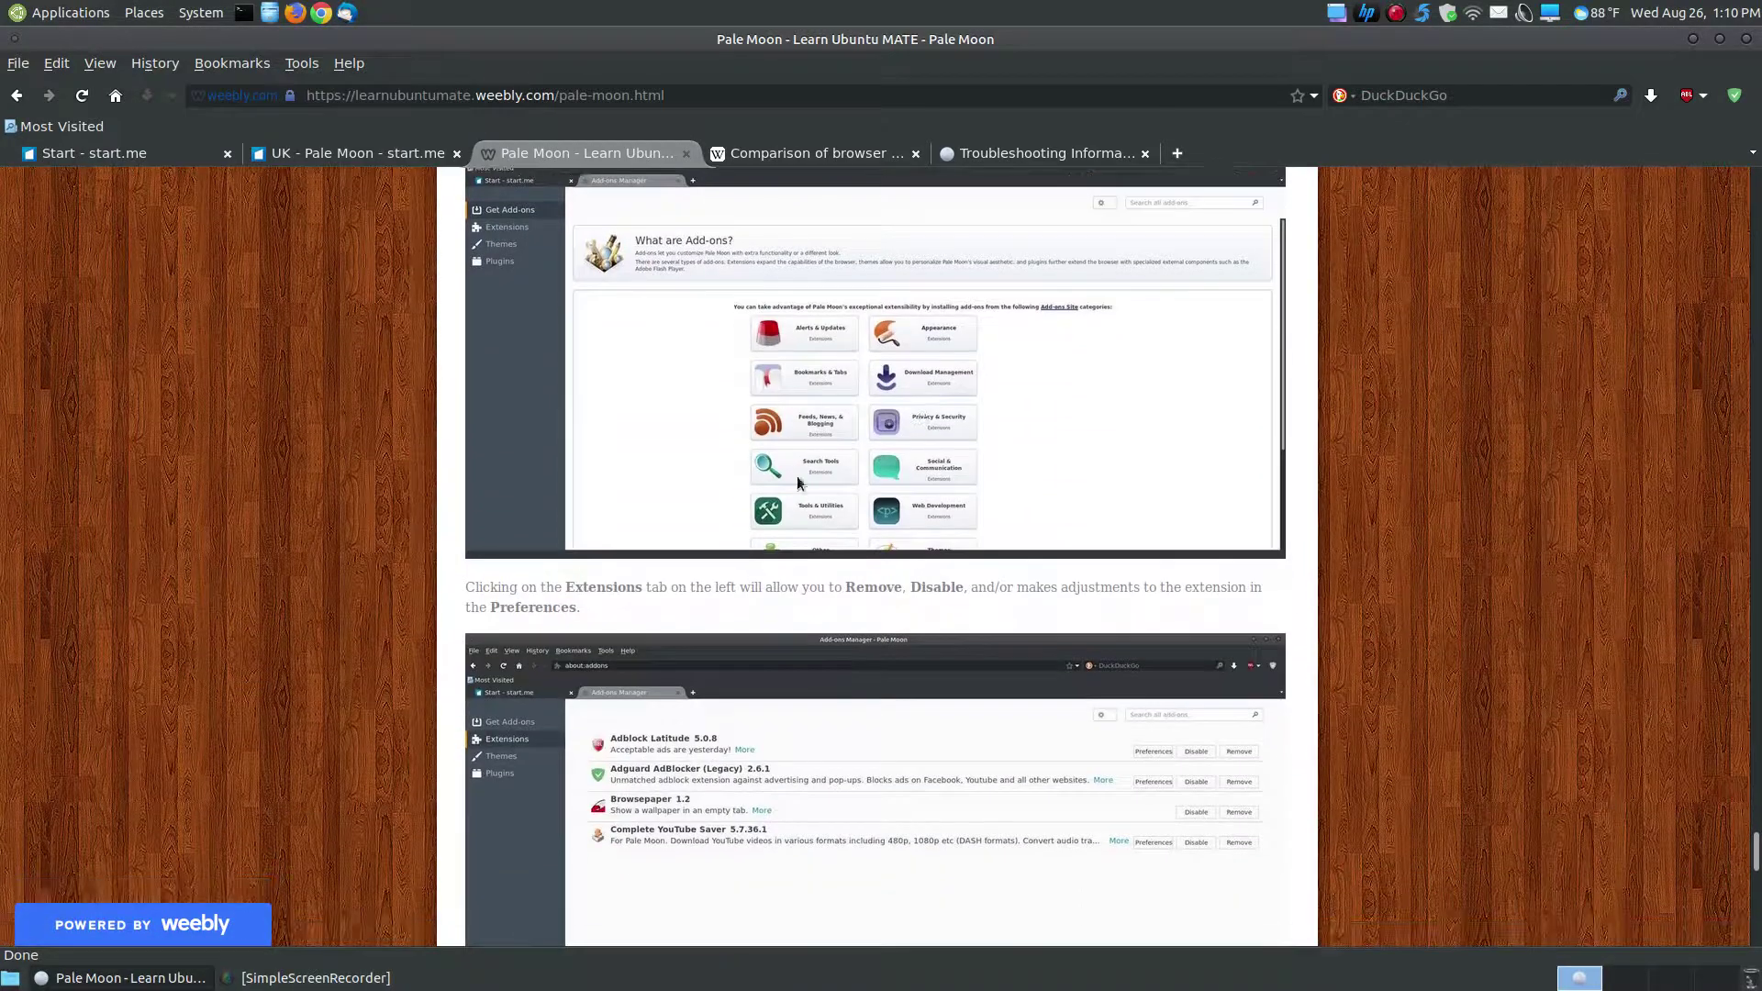
pyautogui.scroll(-15, 1448, 670)
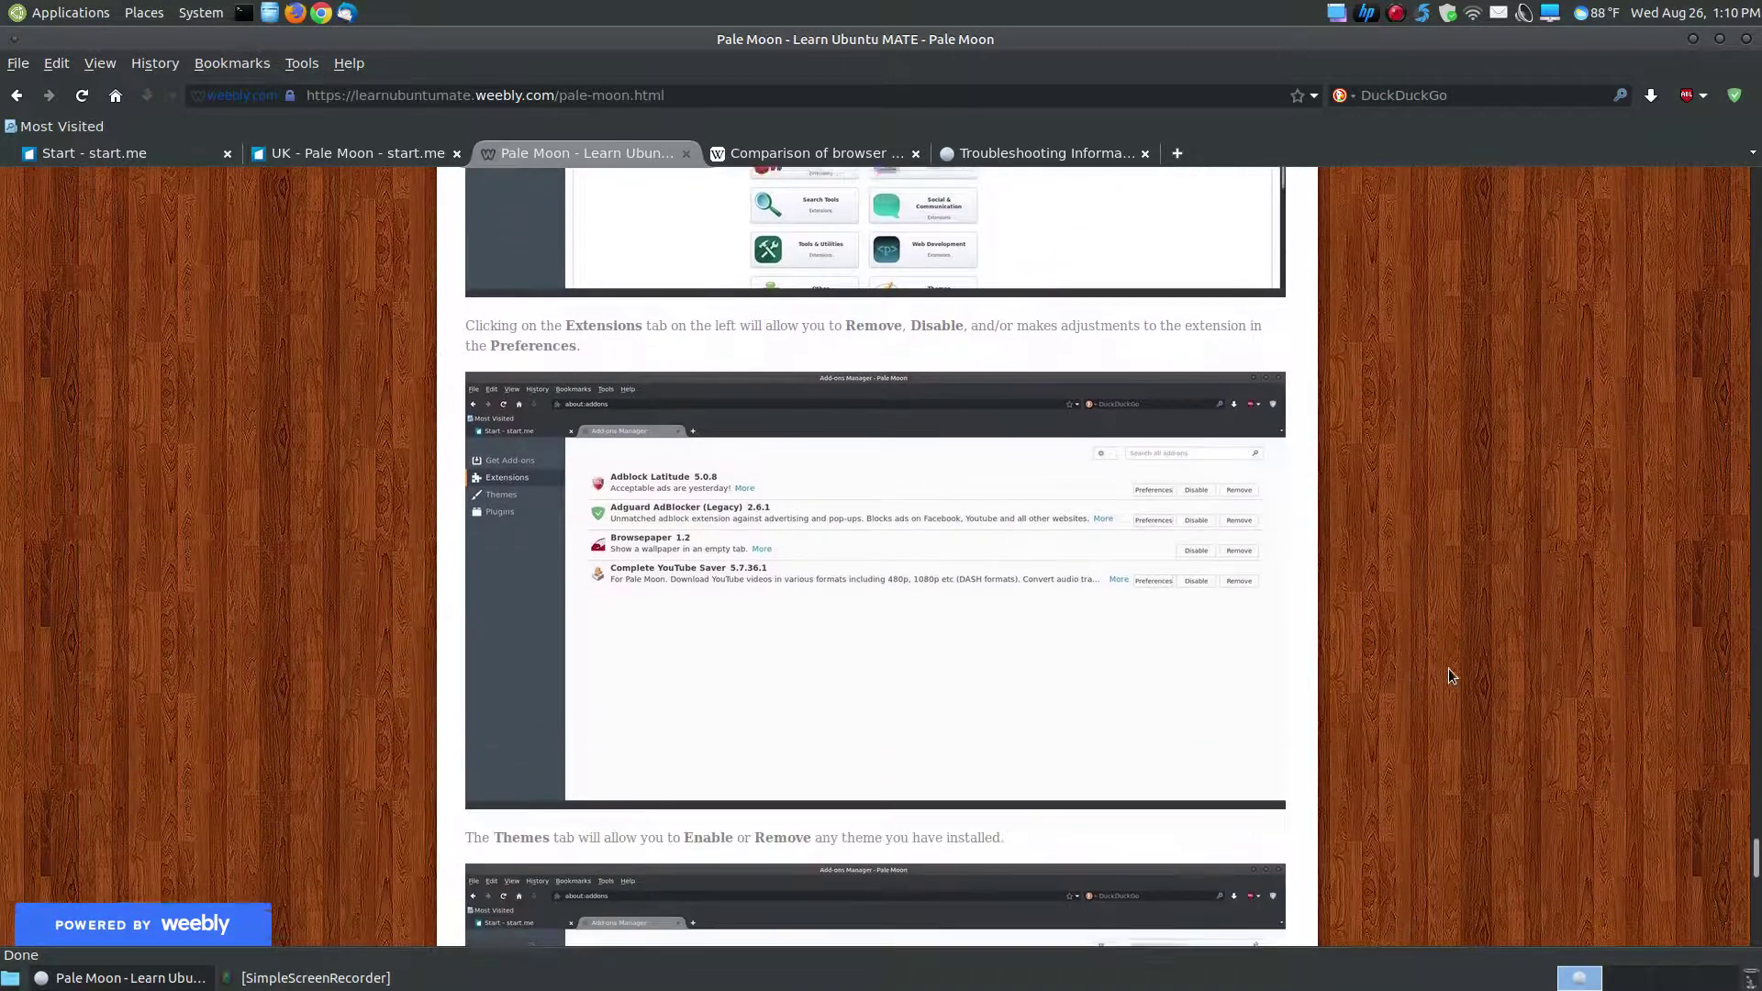
pyautogui.scroll(-11, 919, 543)
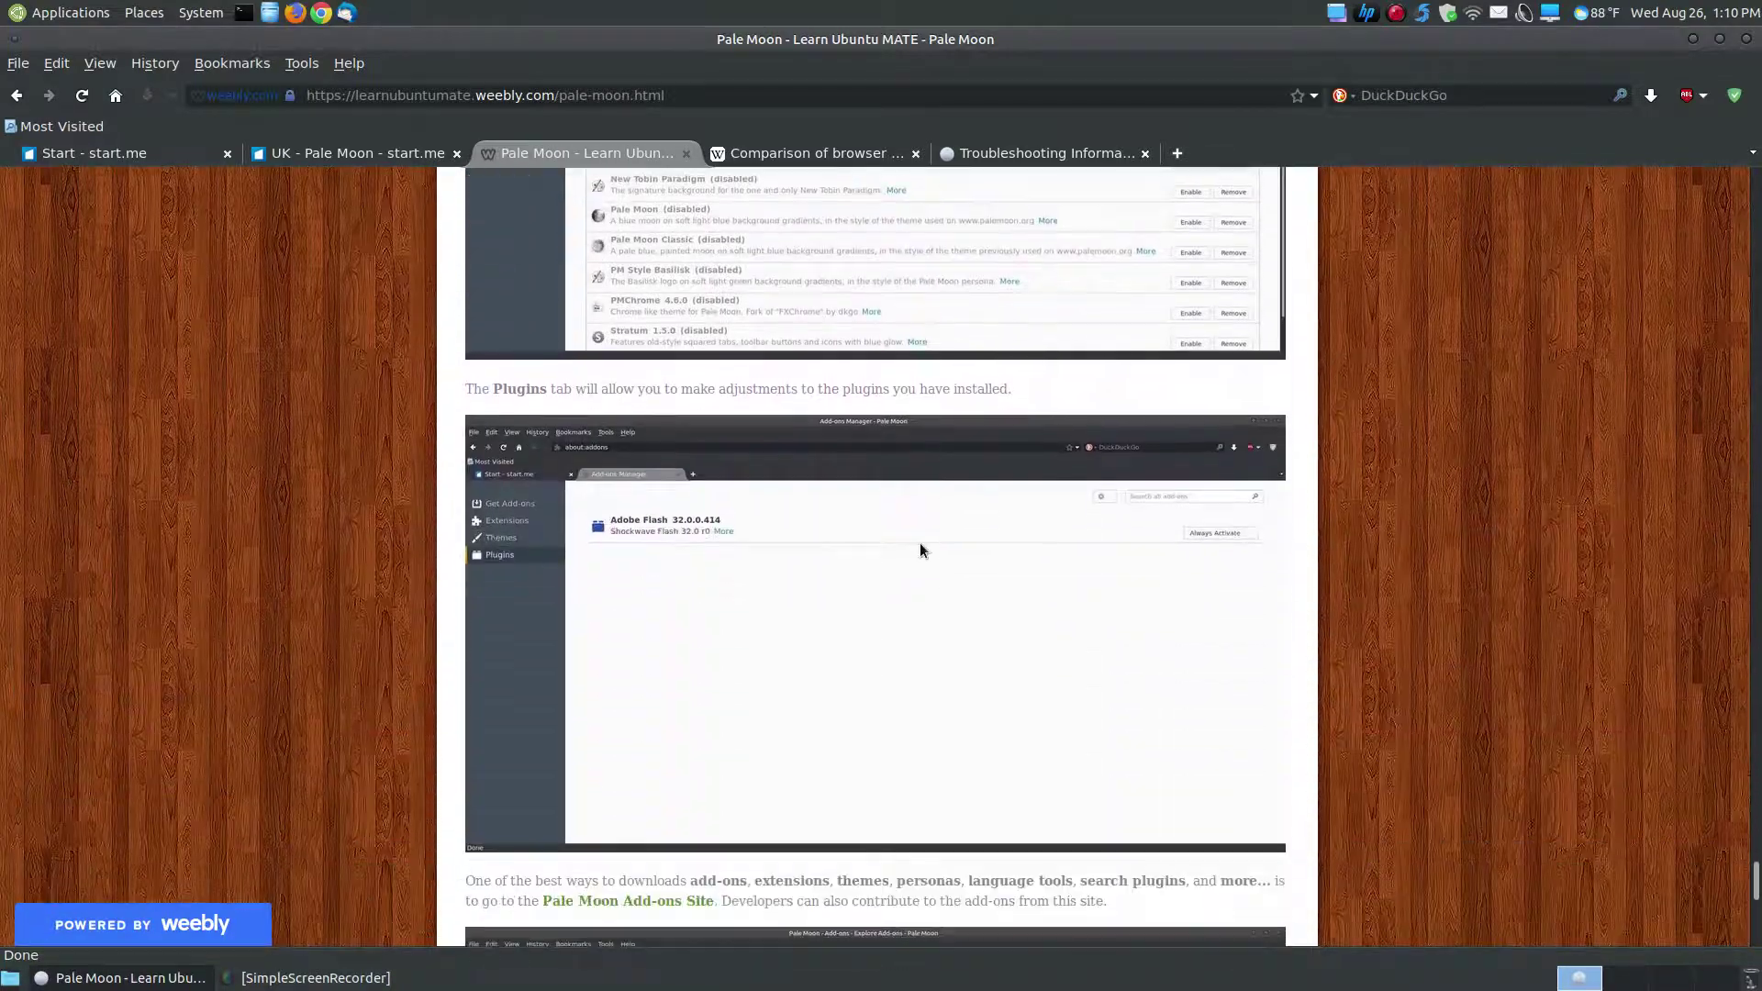
pyautogui.scroll(-8, 1221, 632)
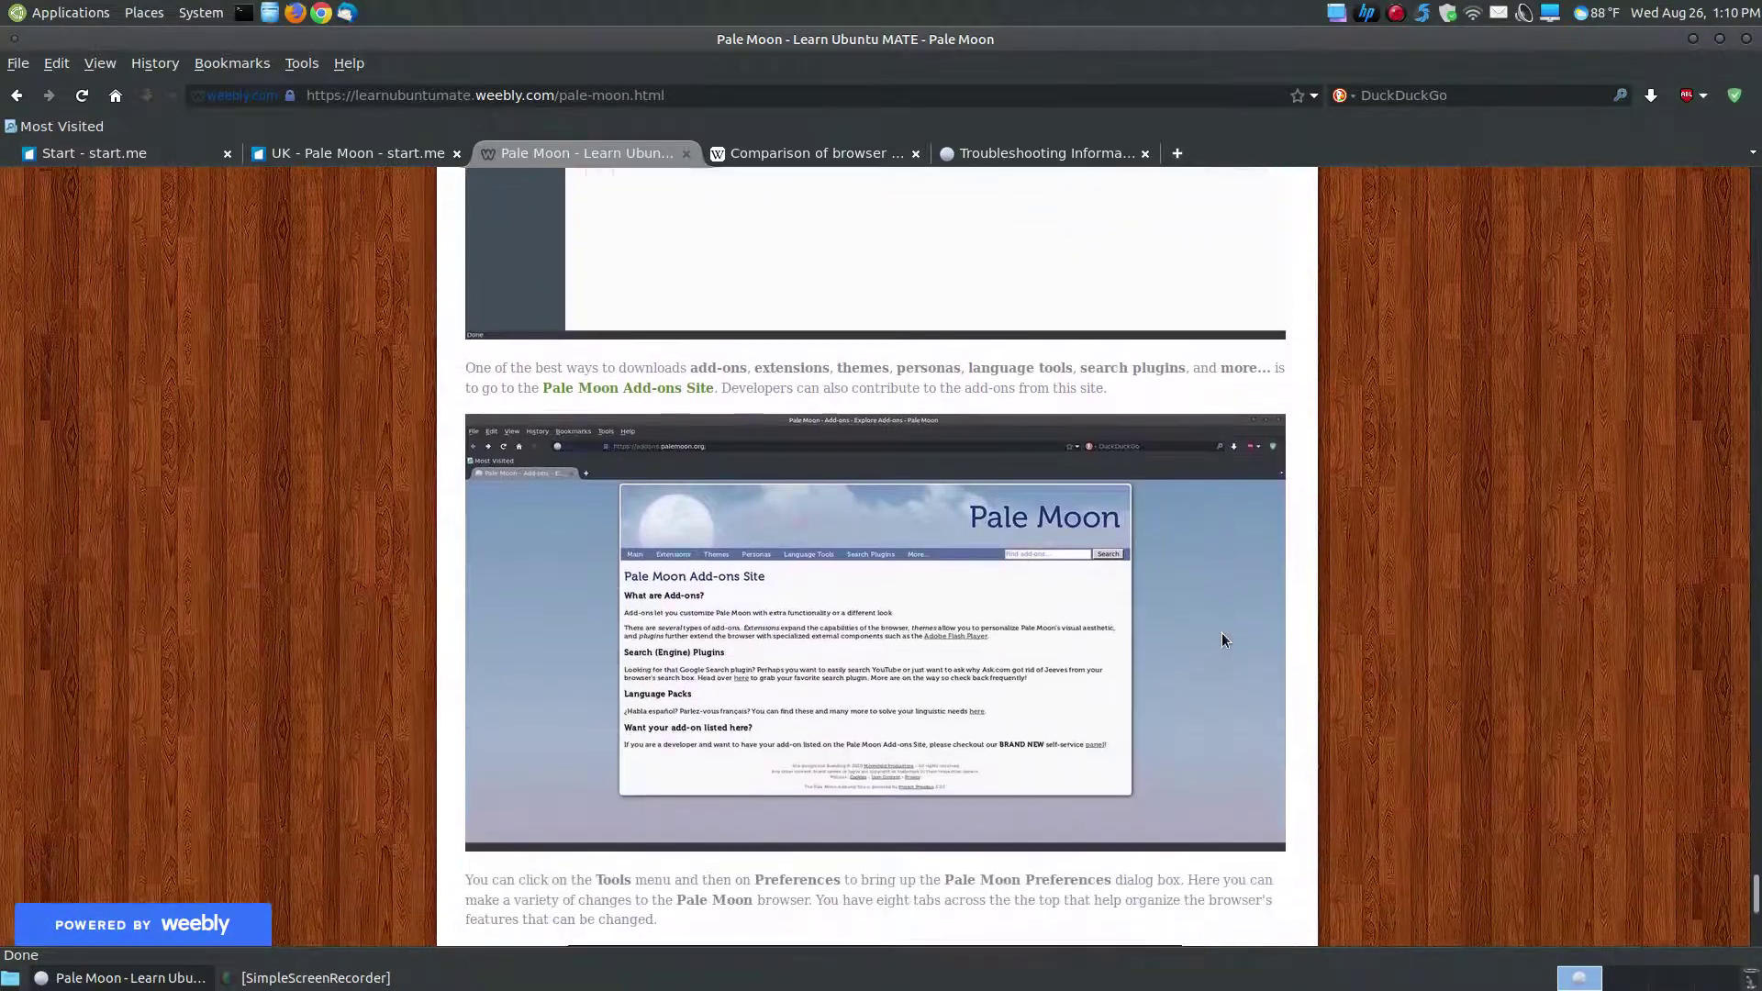
pyautogui.scroll(1, 1221, 633)
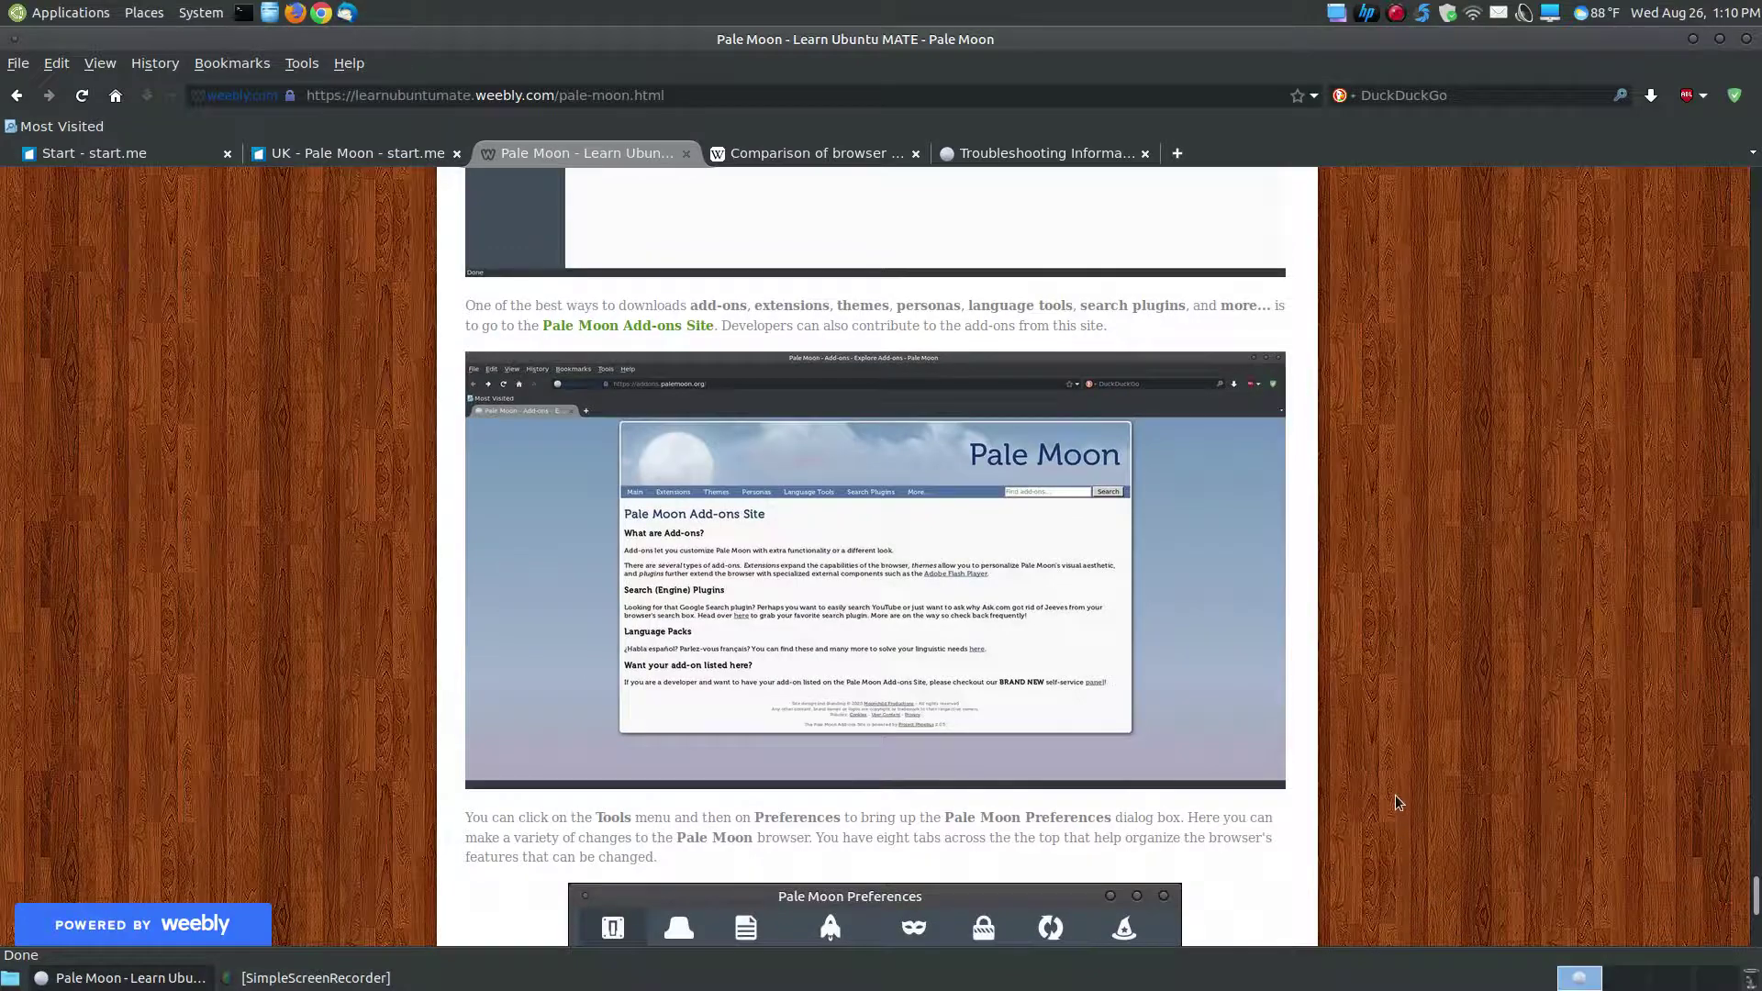
pyautogui.scroll(-12, 1397, 802)
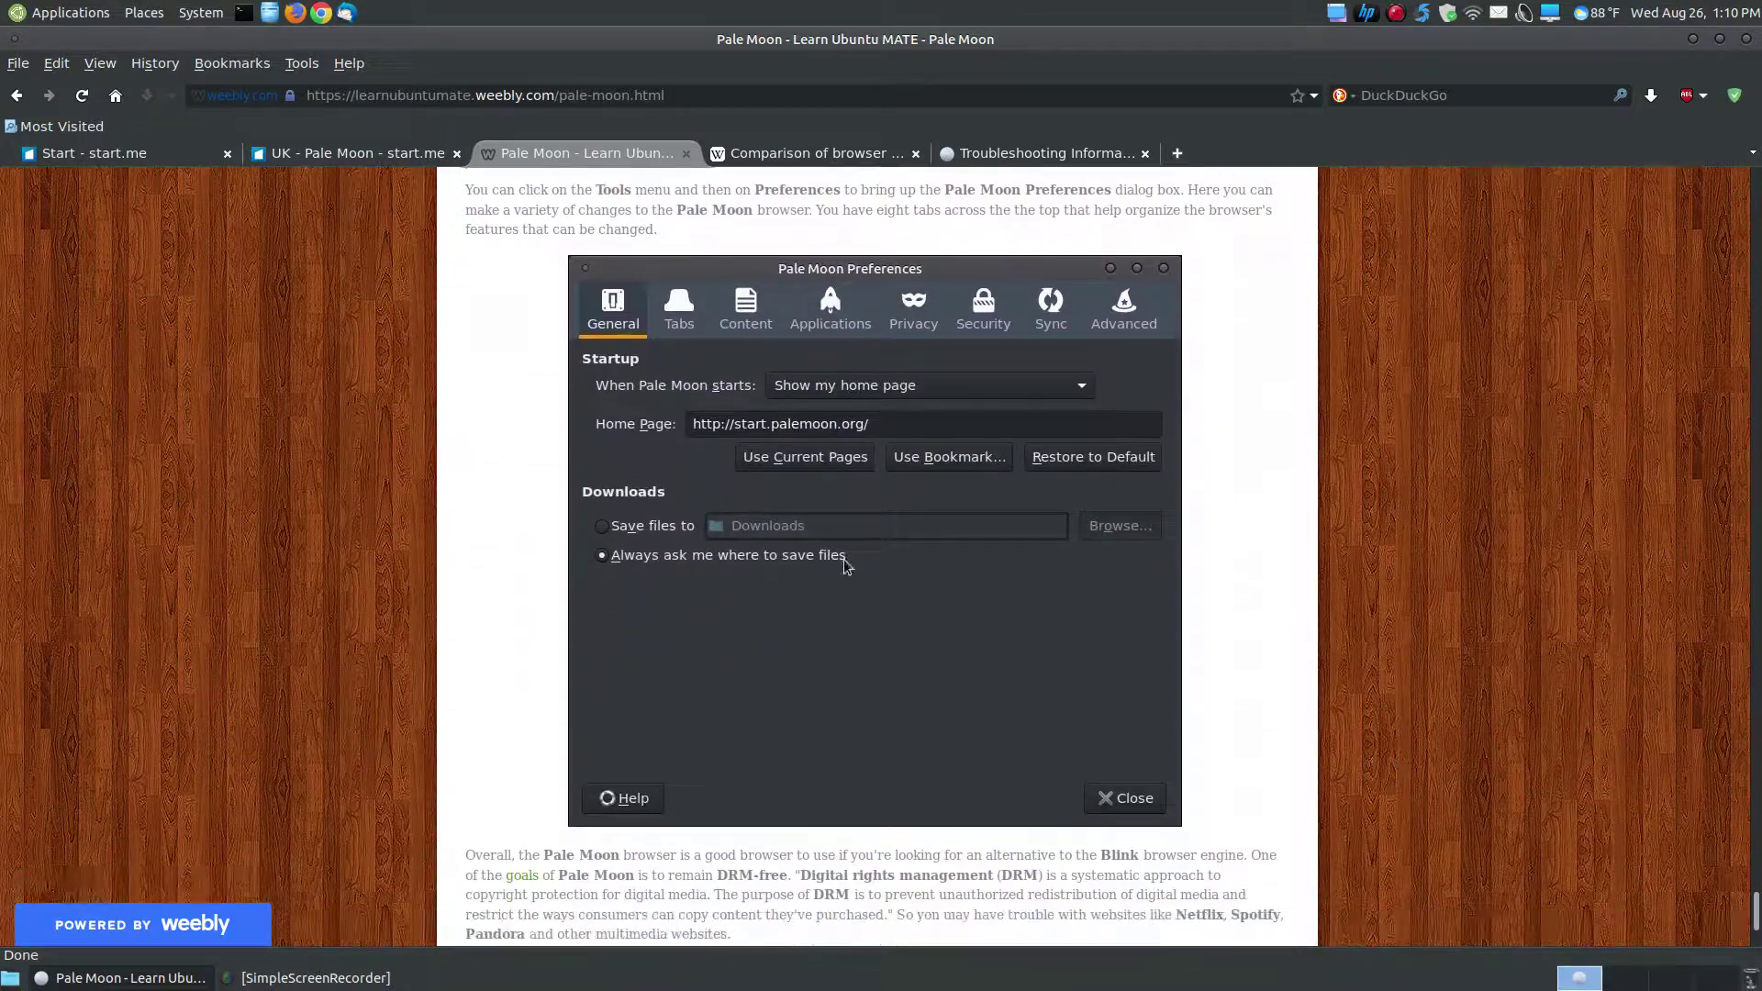
pyautogui.click(303, 64)
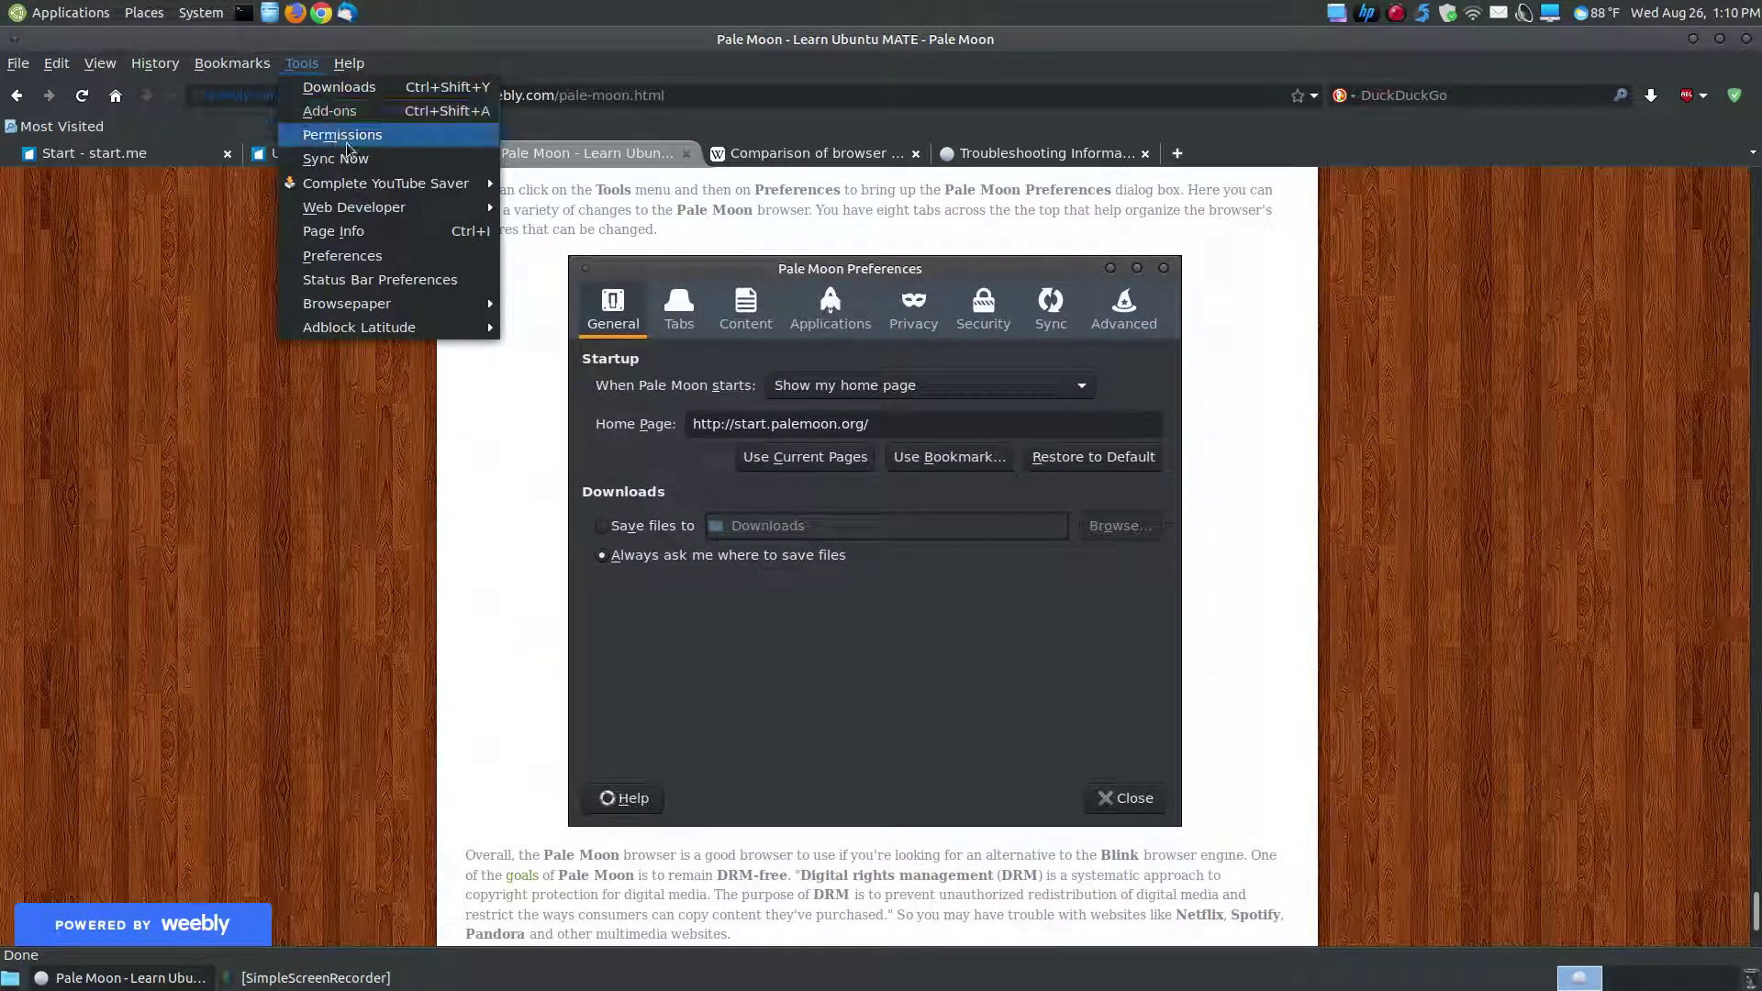
pyautogui.click(356, 256)
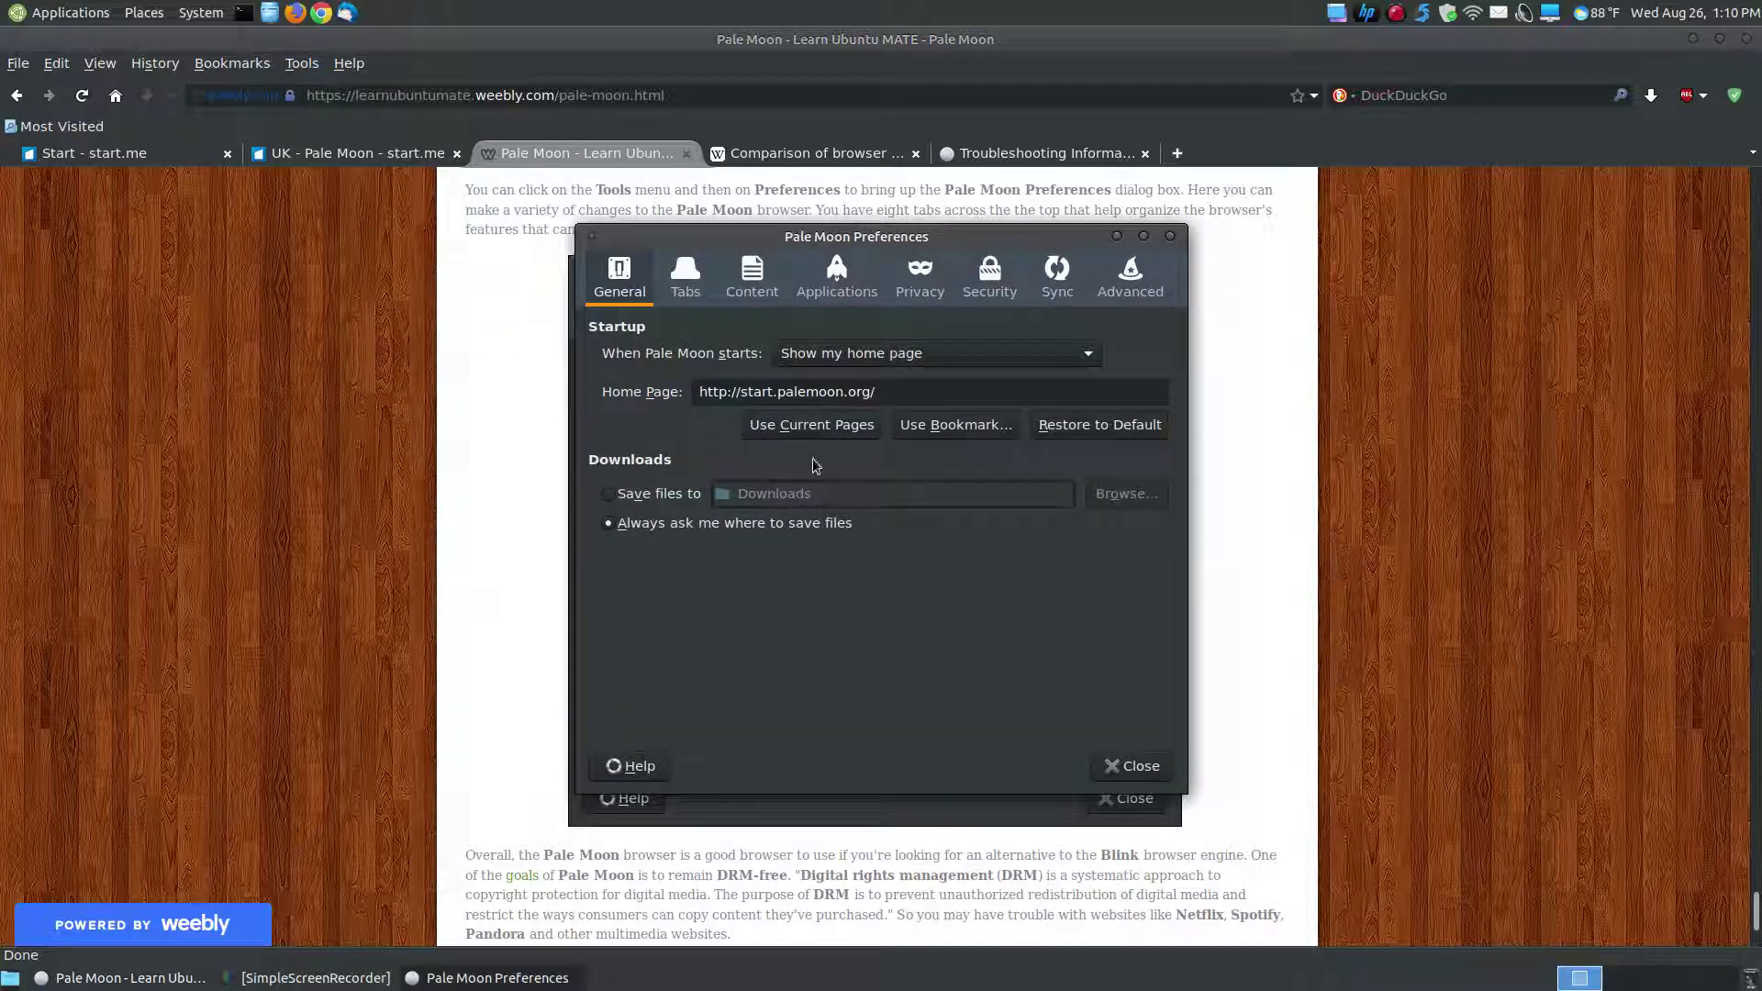
pyautogui.click(1693, 38)
pyautogui.moveTo(841, 240); pyautogui.dragTo(804, 253)
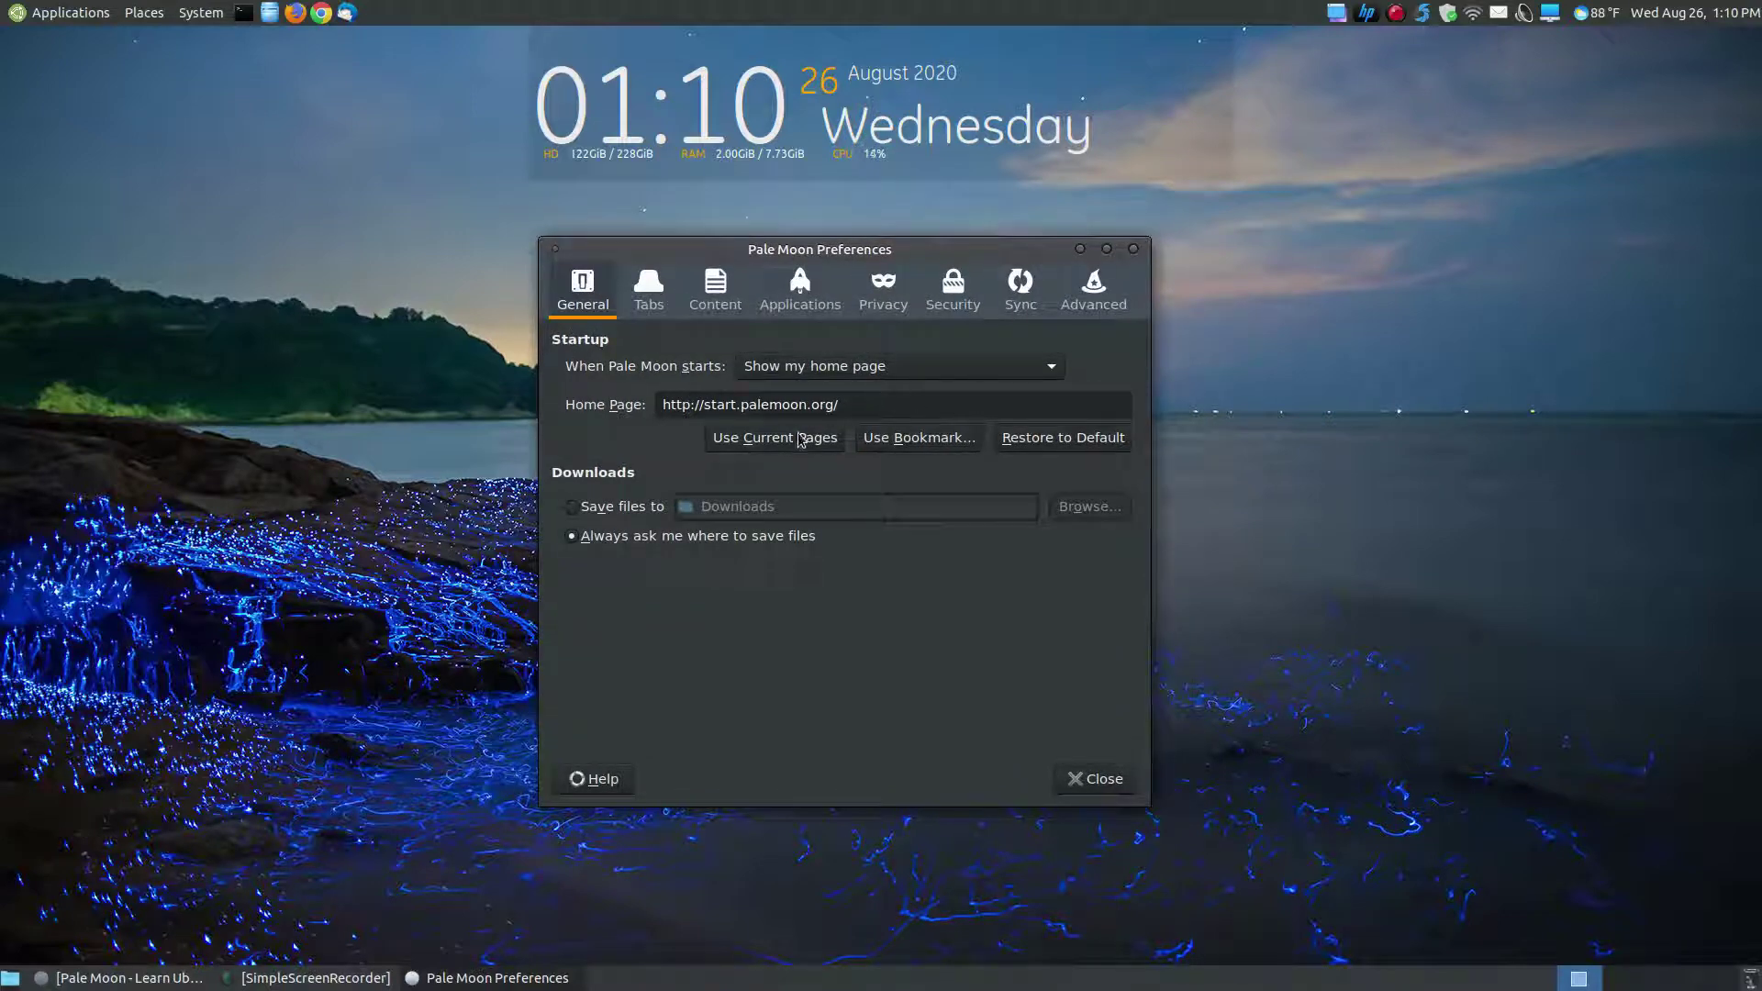
pyautogui.click(648, 301)
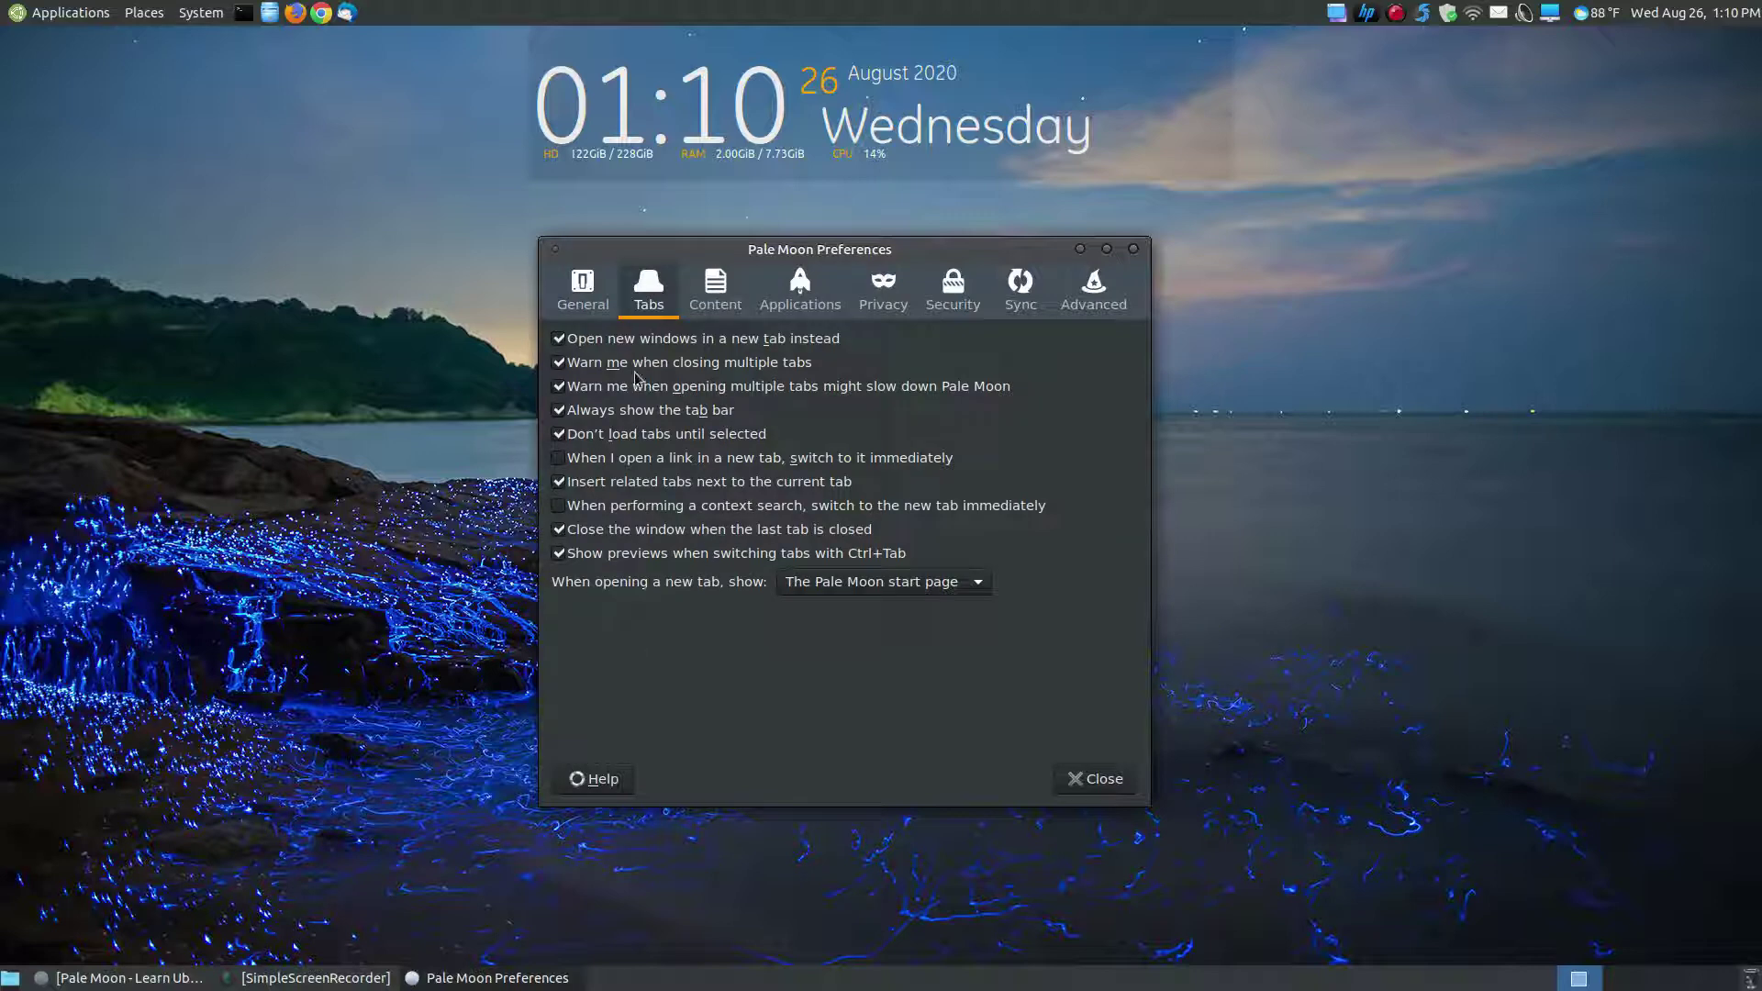
pyautogui.click(725, 313)
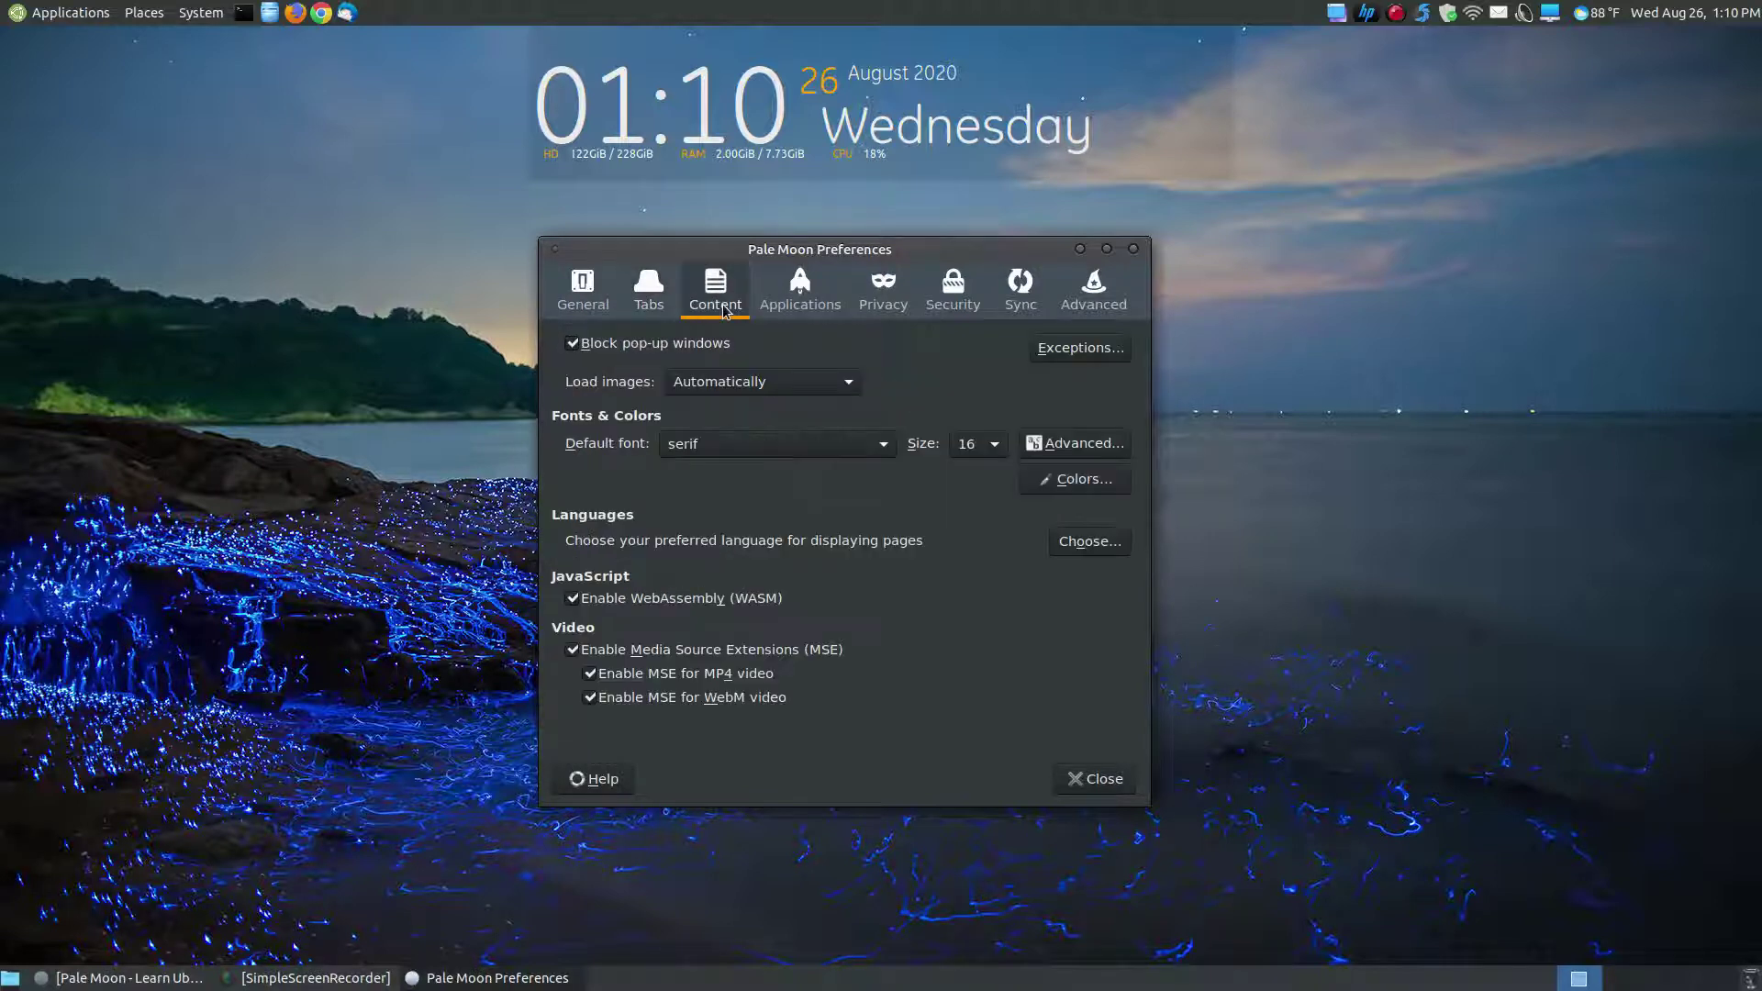
pyautogui.click(816, 295)
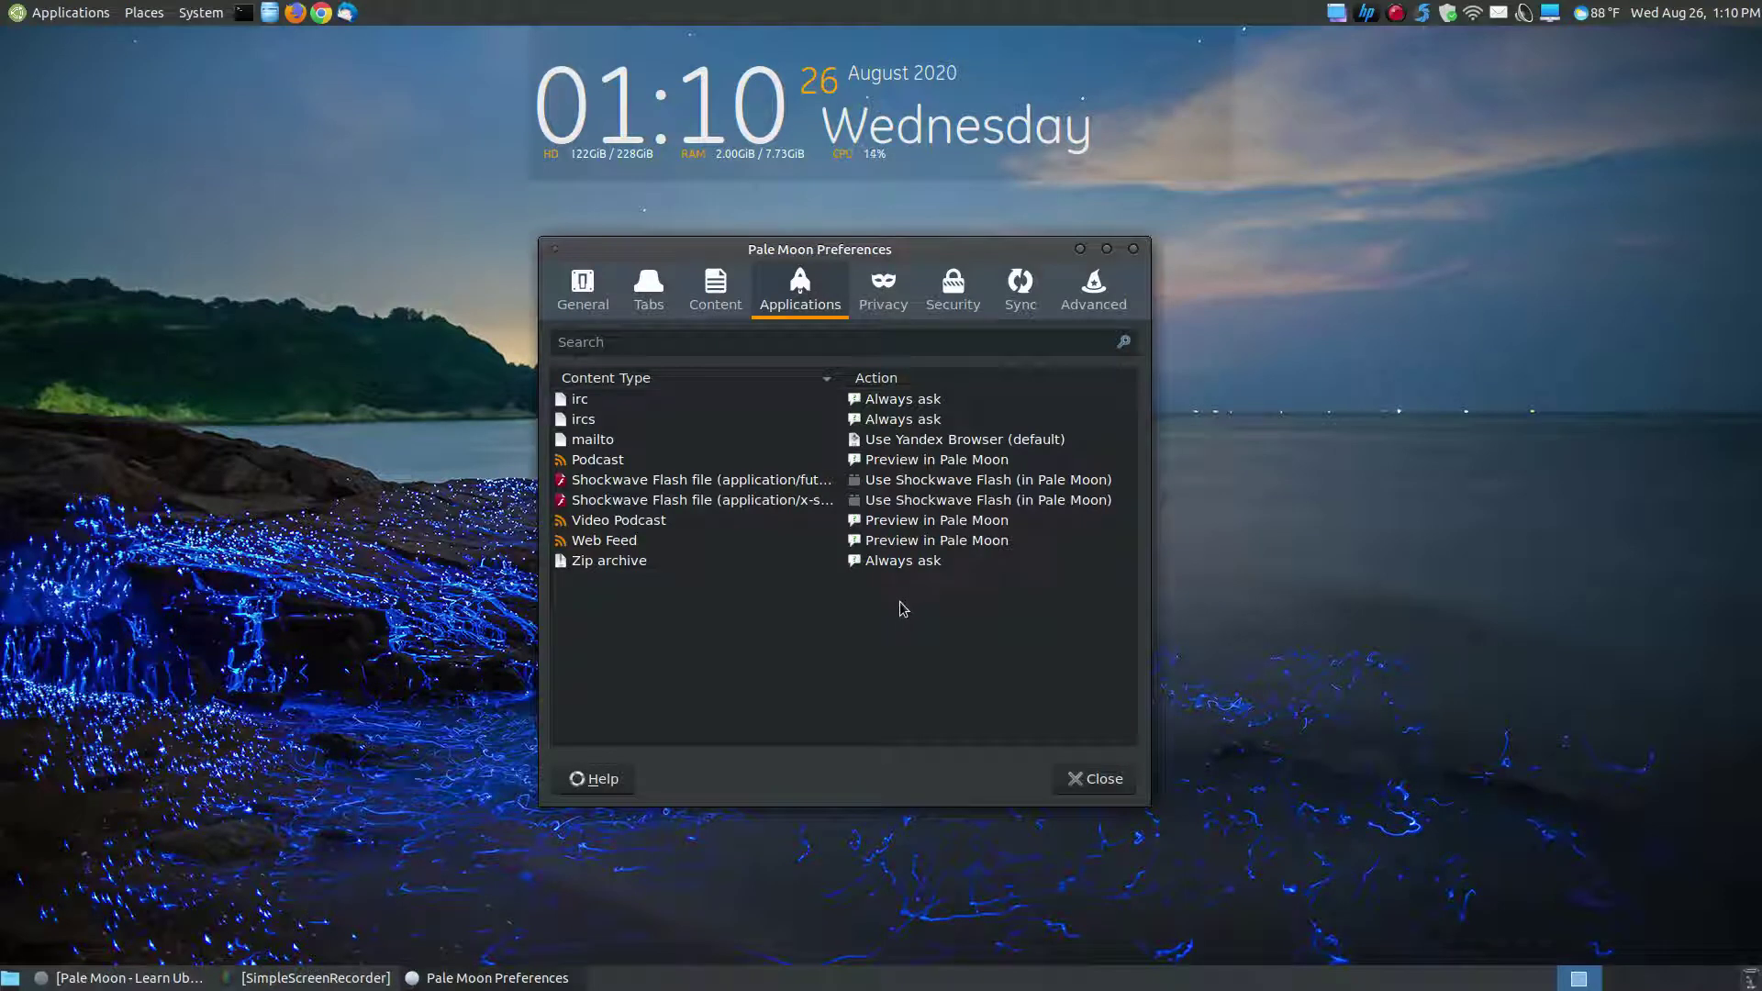
pyautogui.click(889, 303)
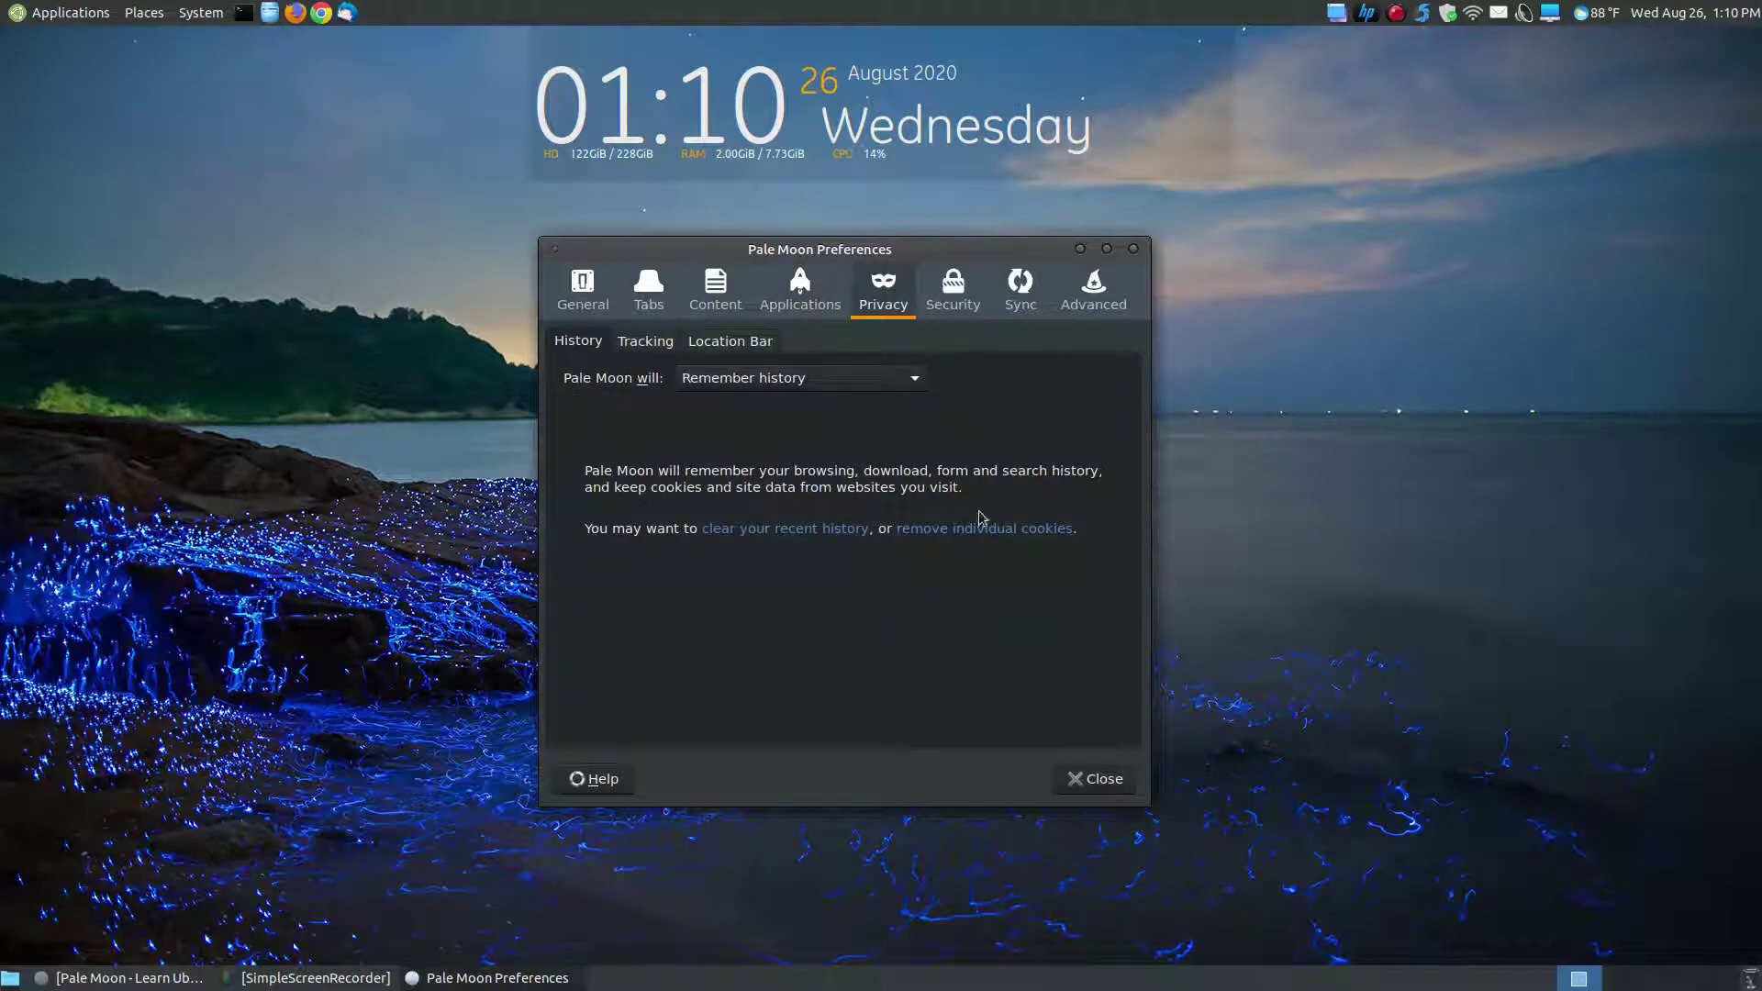
pyautogui.click(647, 347)
pyautogui.click(721, 345)
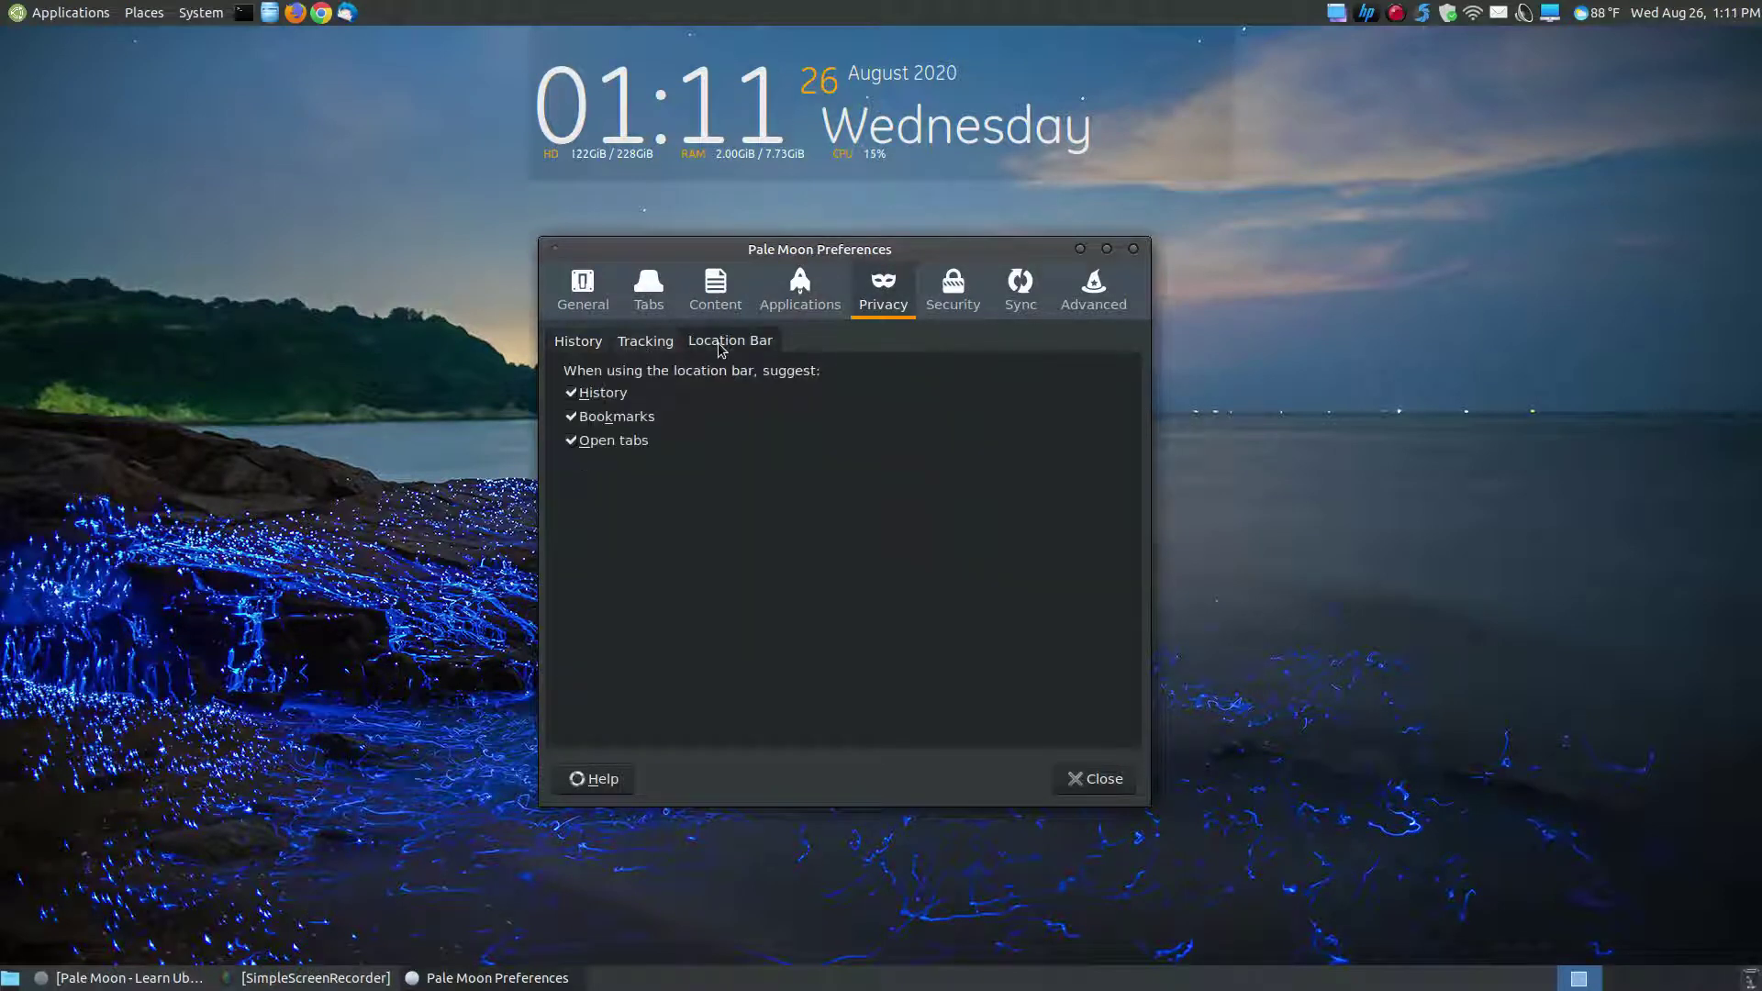
pyautogui.click(583, 346)
pyautogui.click(966, 308)
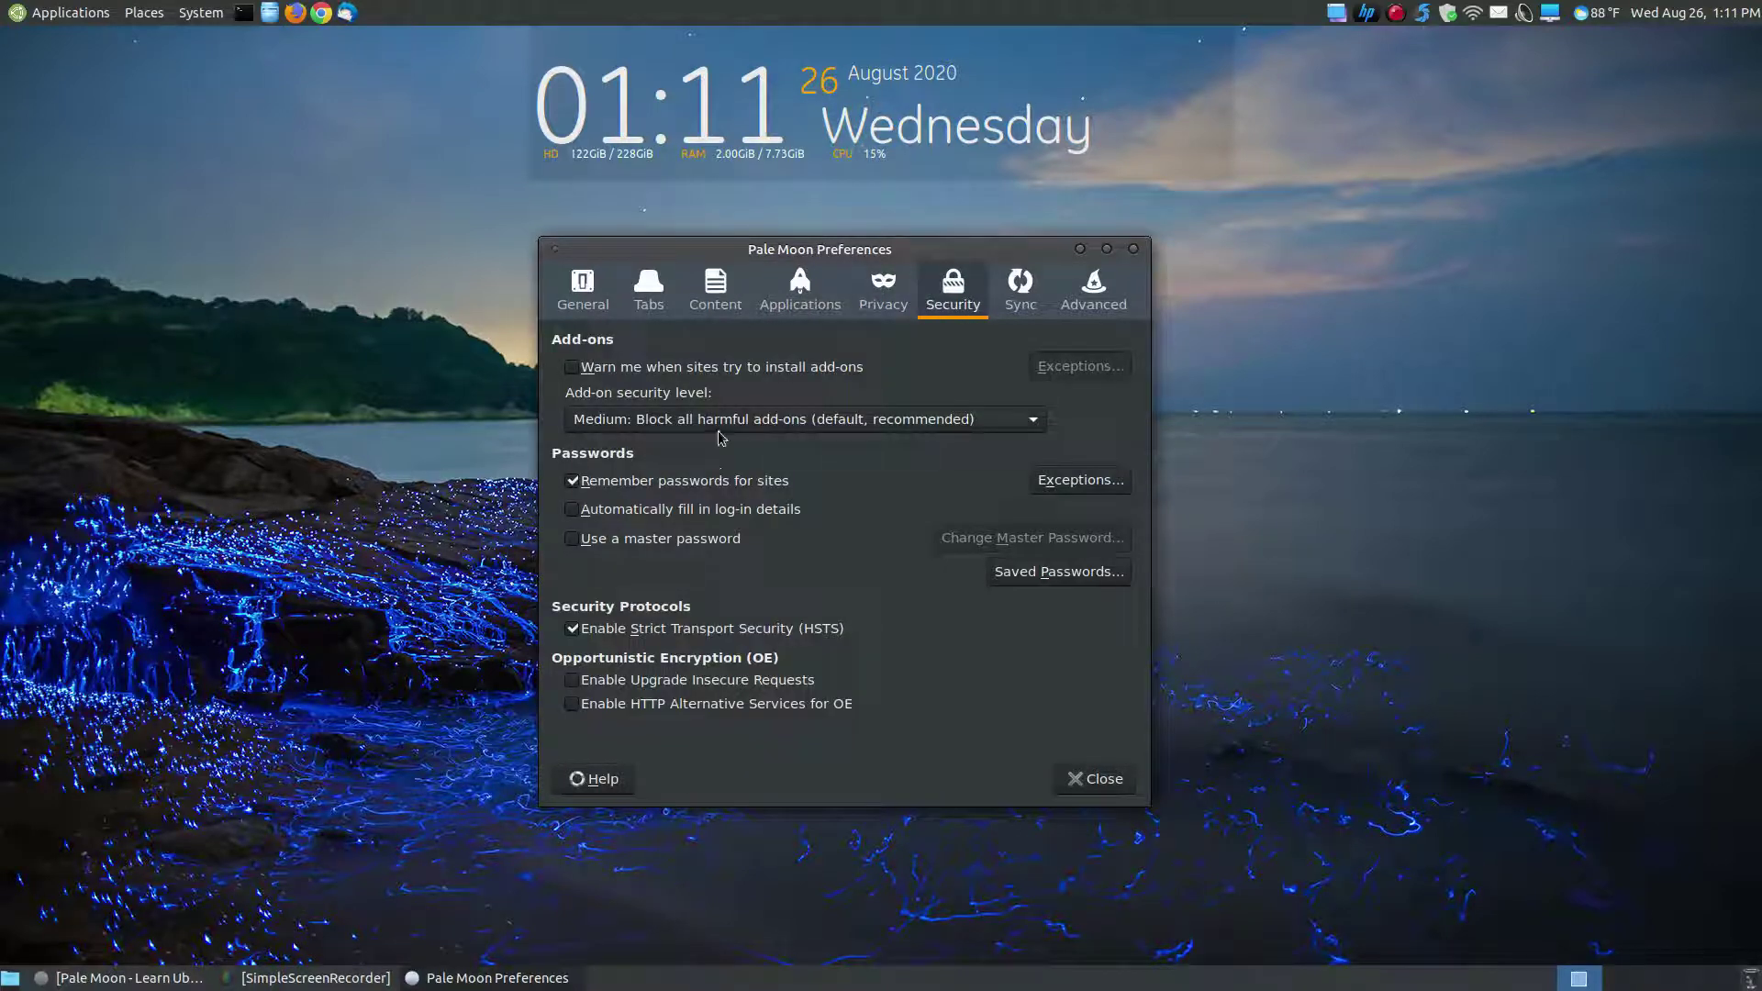
pyautogui.click(1021, 291)
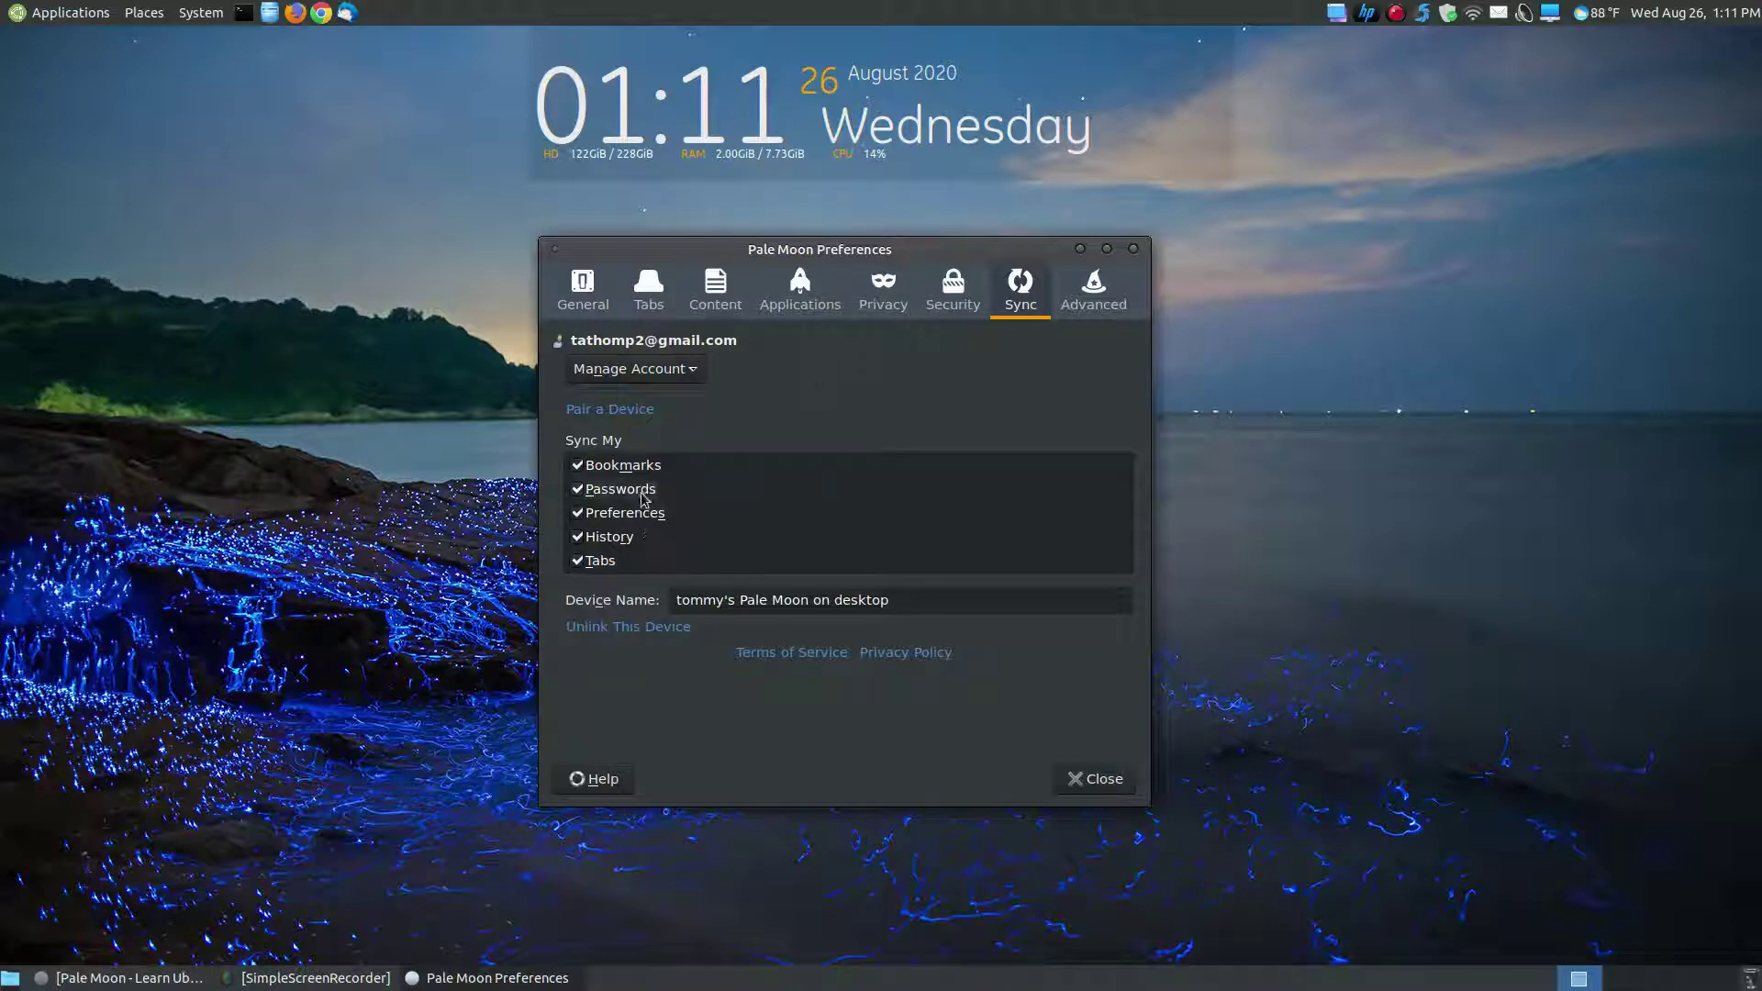
pyautogui.click(1104, 306)
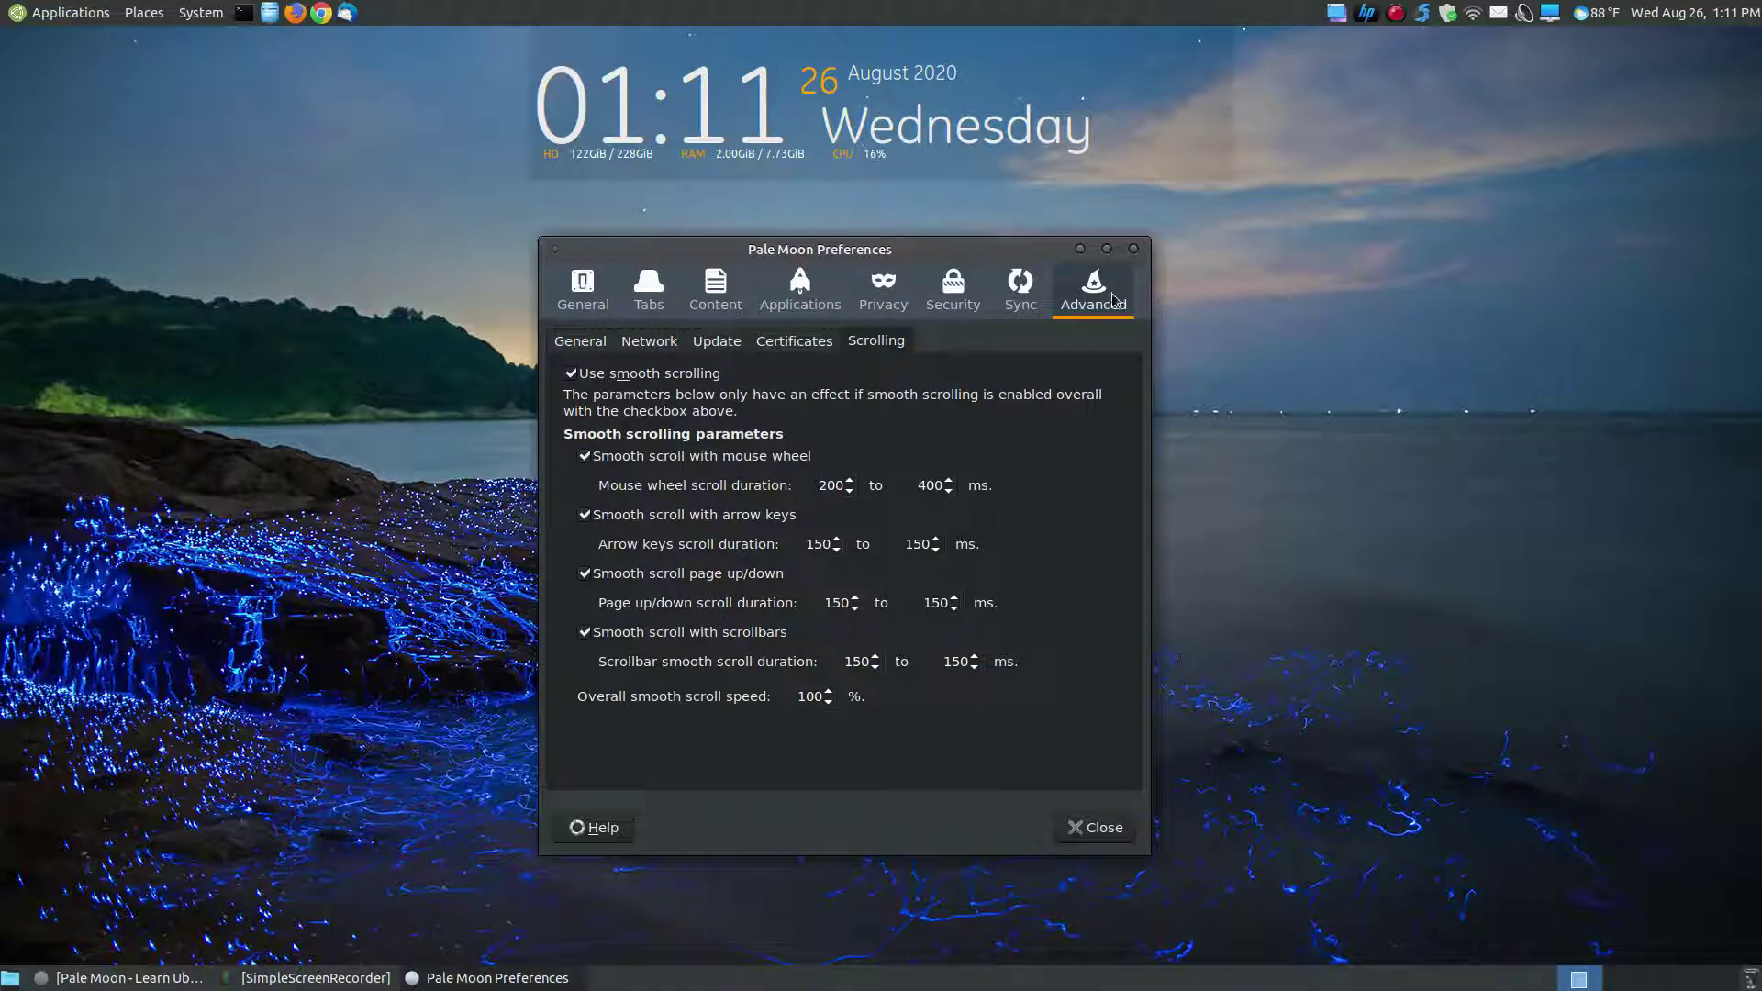
pyautogui.click(571, 293)
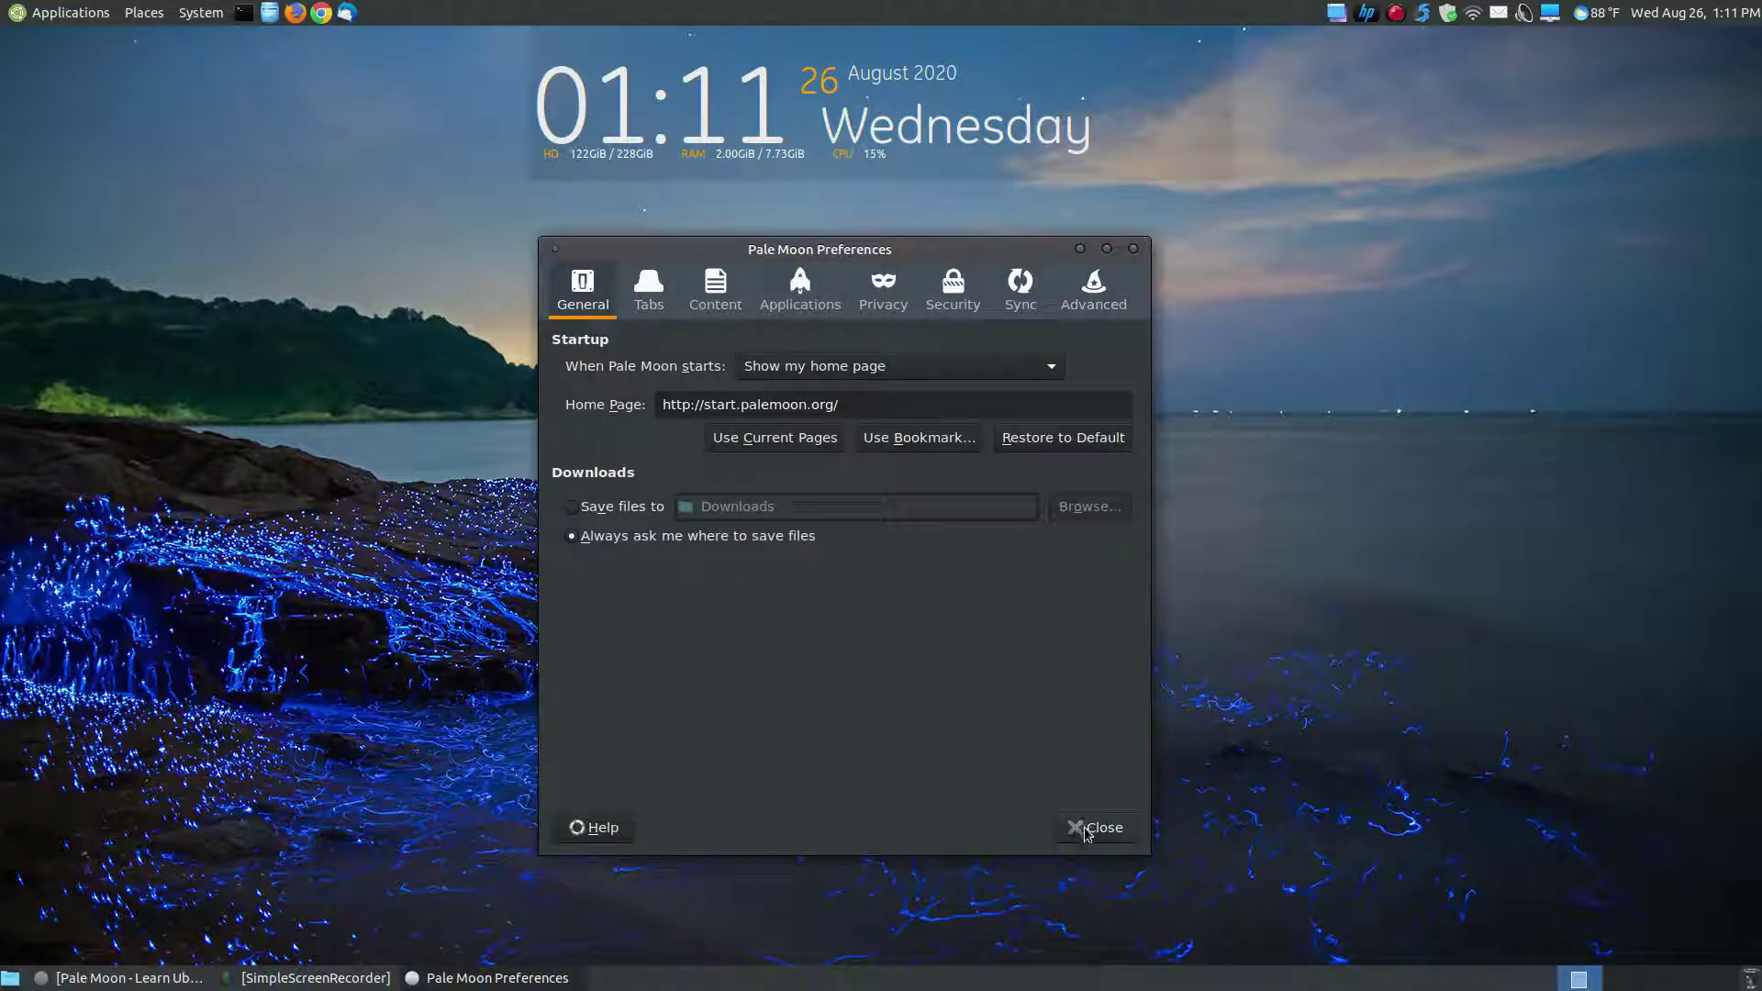
pyautogui.click(1092, 827)
pyautogui.click(156, 983)
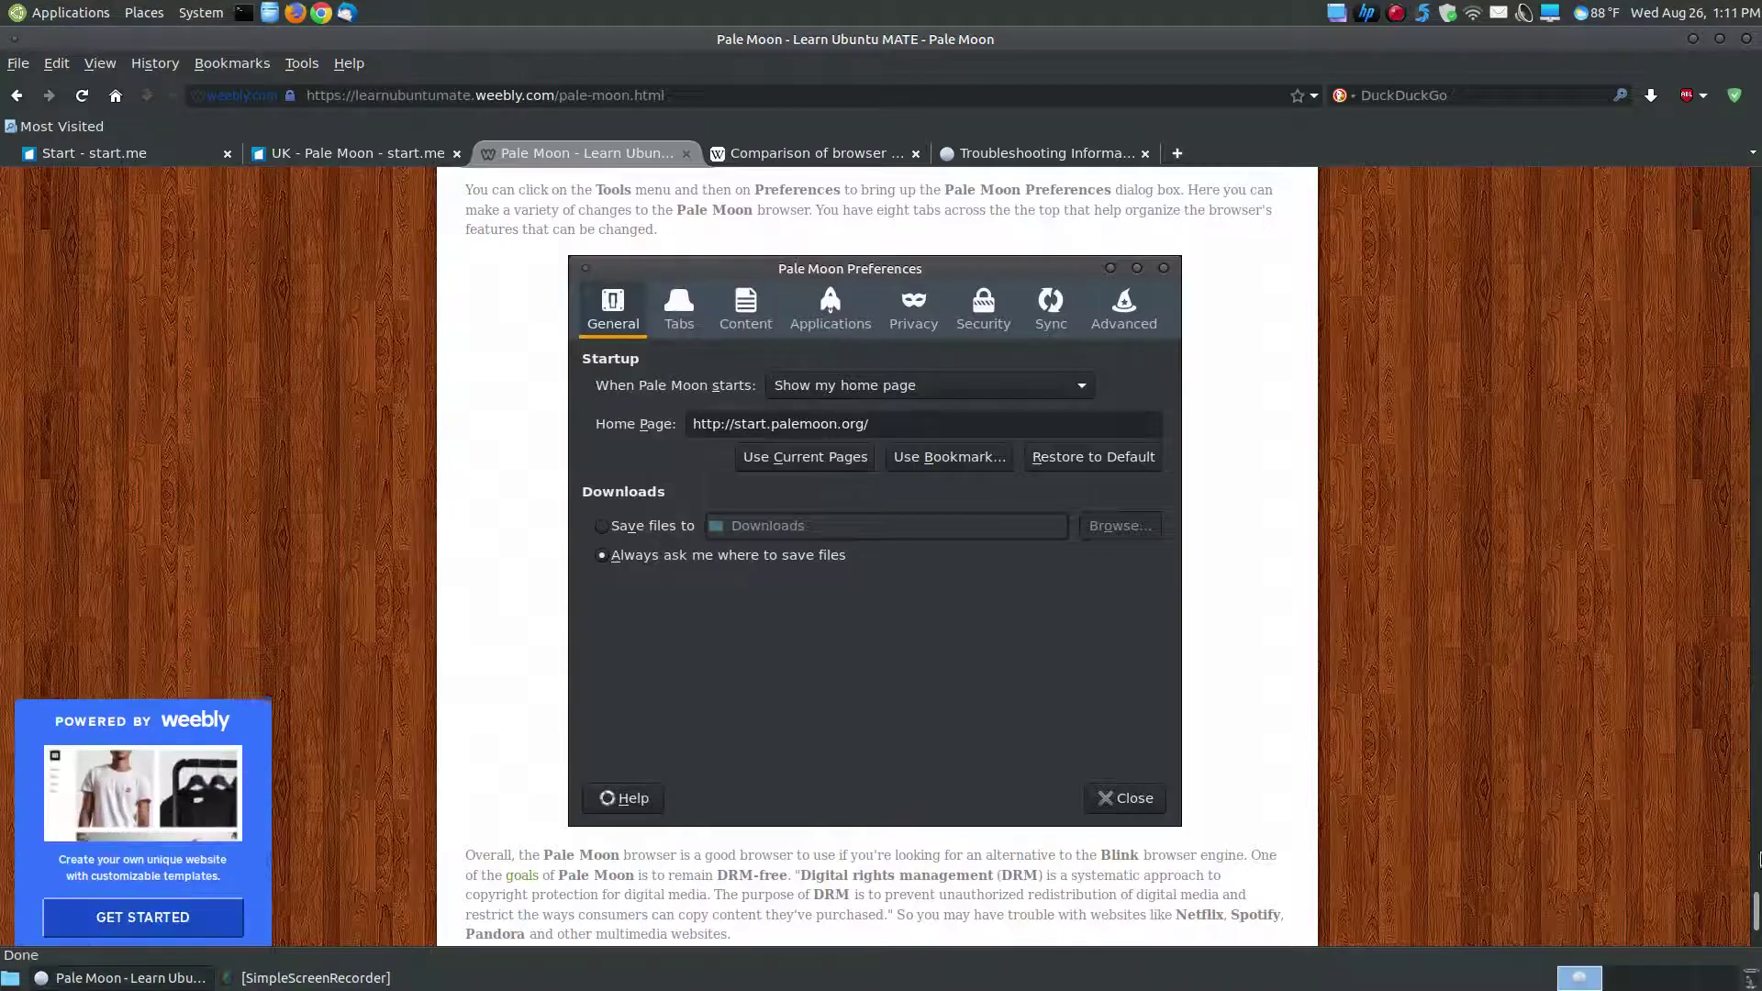
pyautogui.scroll(-5, 1756, 929)
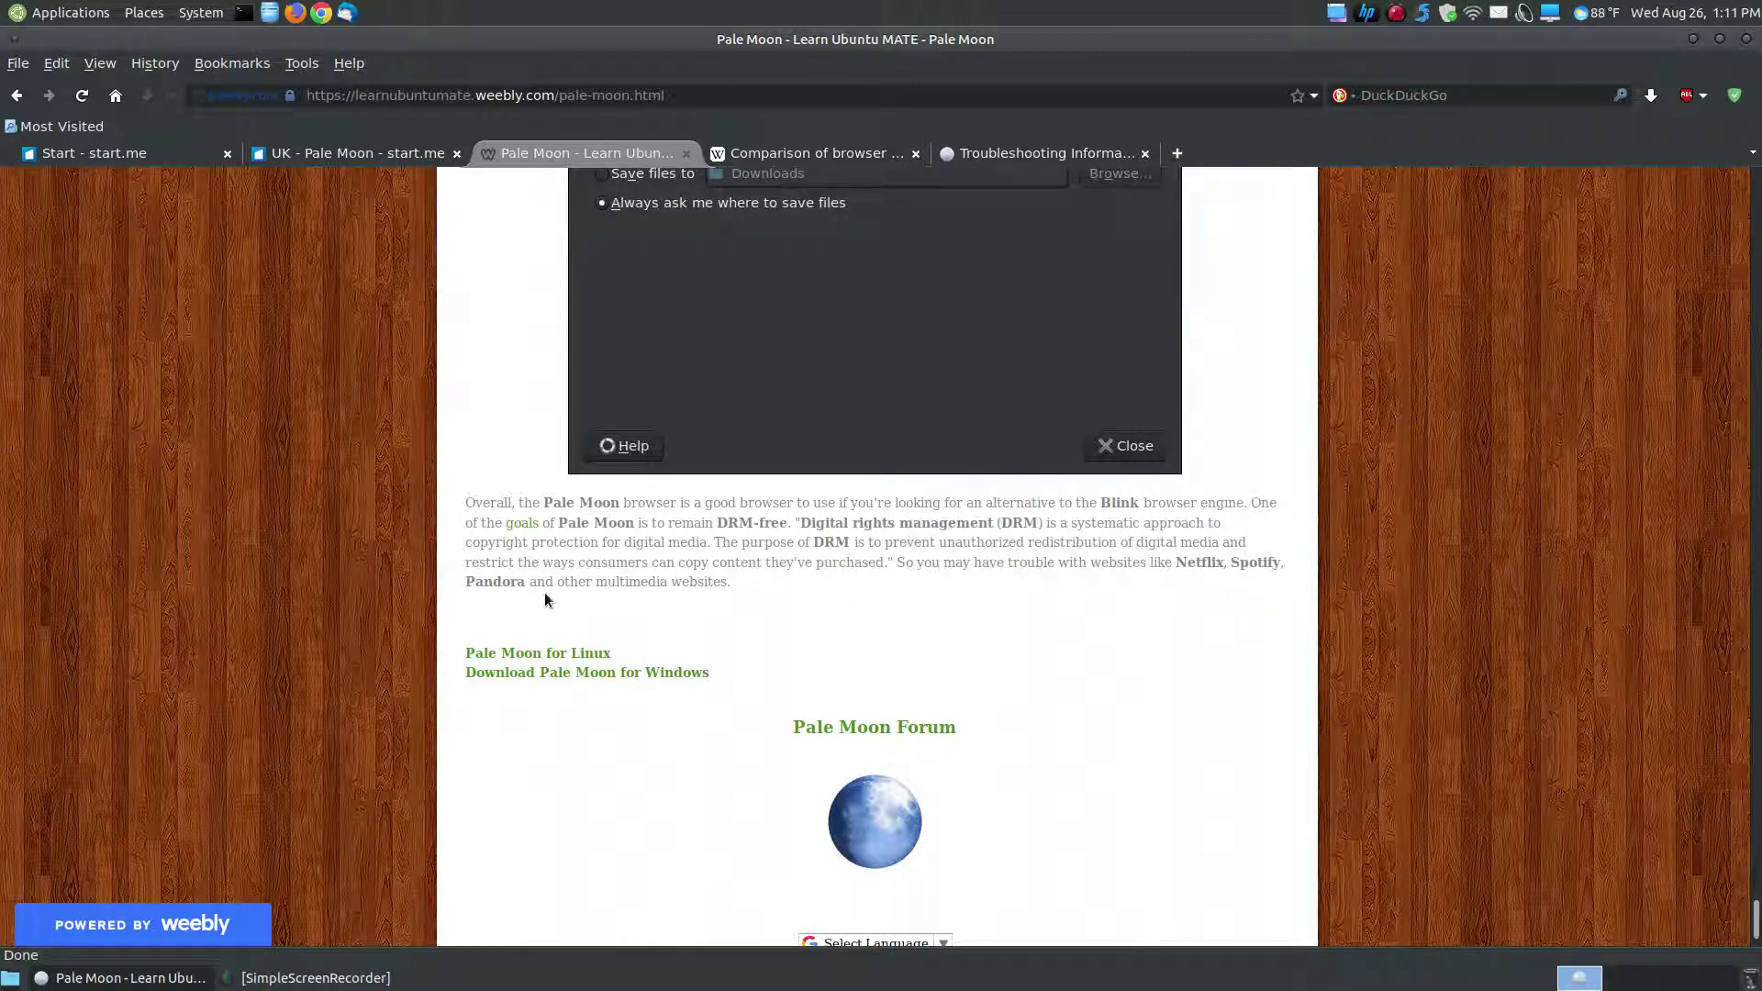
pyautogui.scroll(2, 1504, 655)
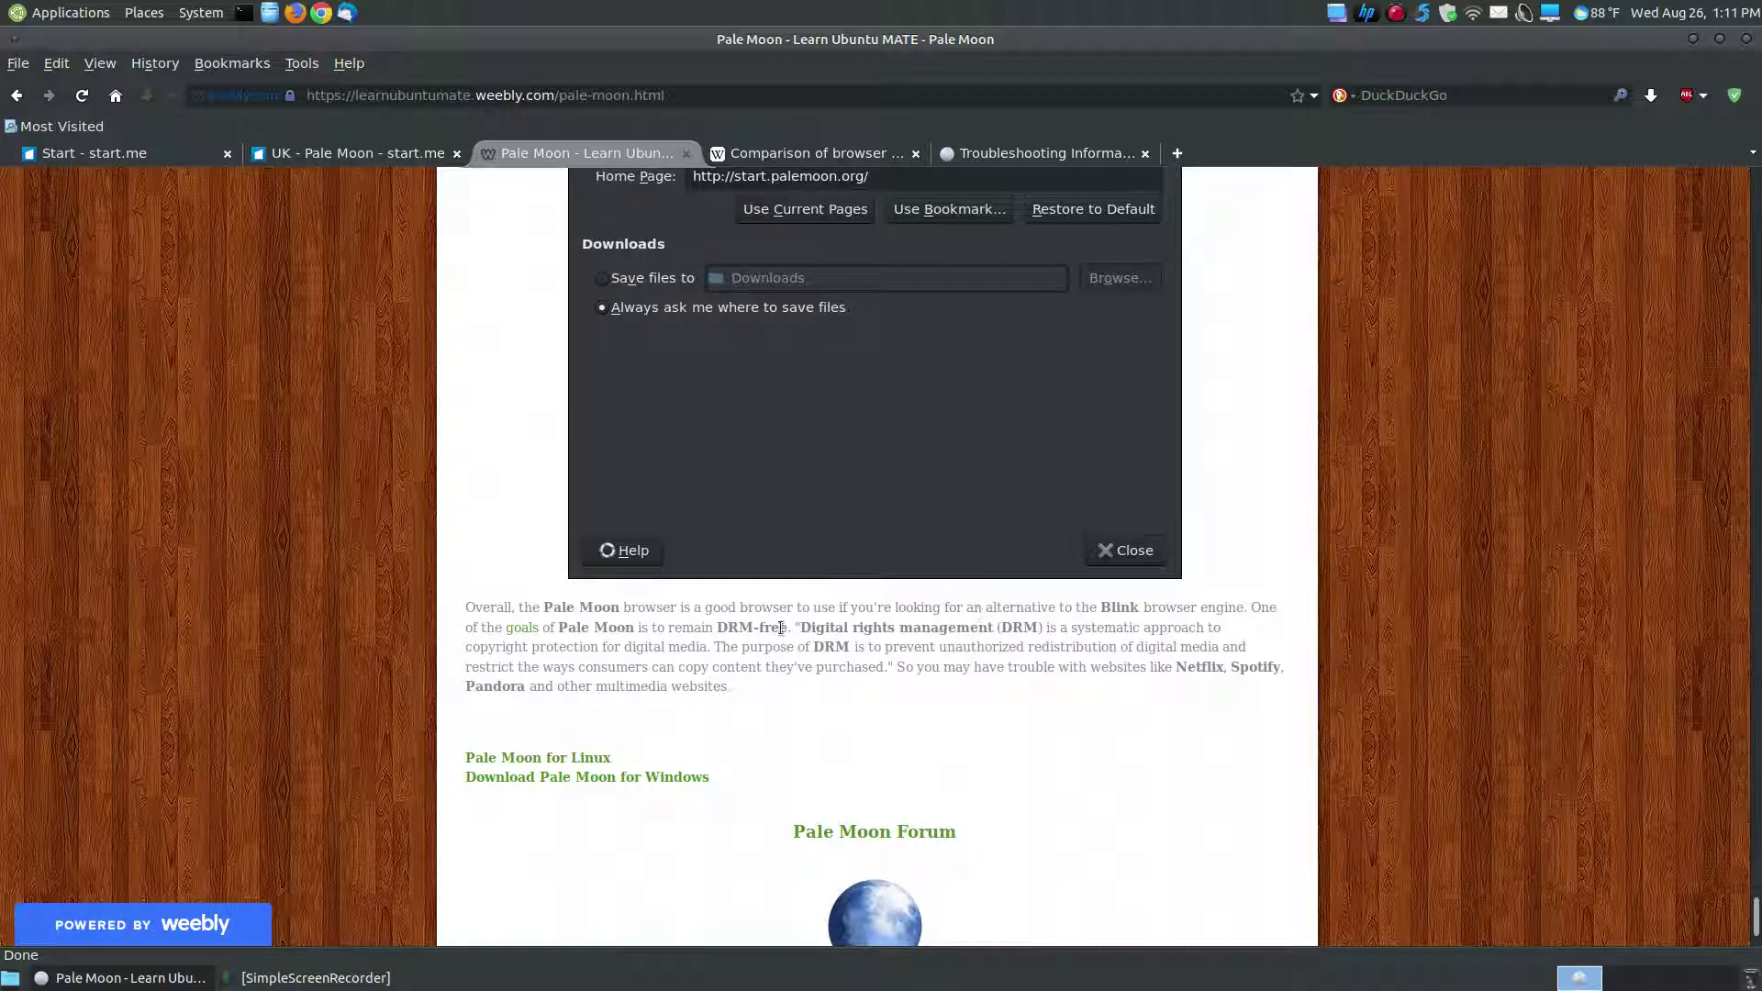
pyautogui.moveTo(786, 631); pyautogui.dragTo(724, 626)
pyautogui.click(775, 637)
pyautogui.scroll(-4, 1549, 607)
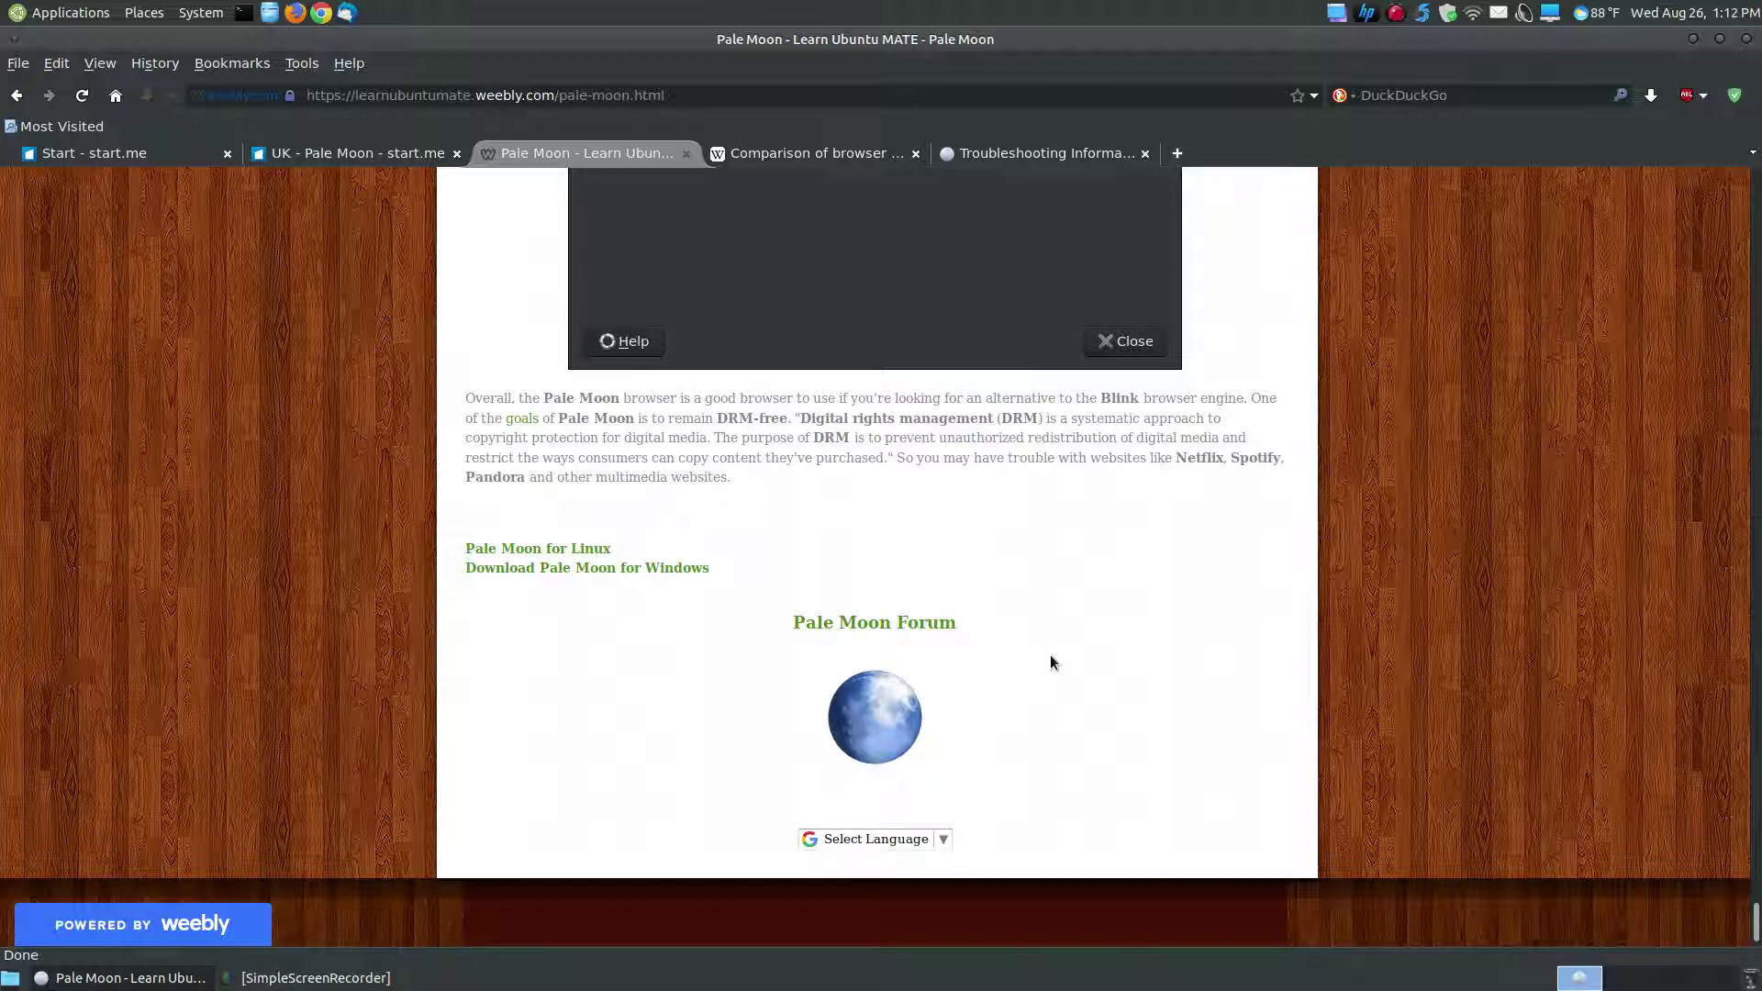
pyautogui.click(932, 626)
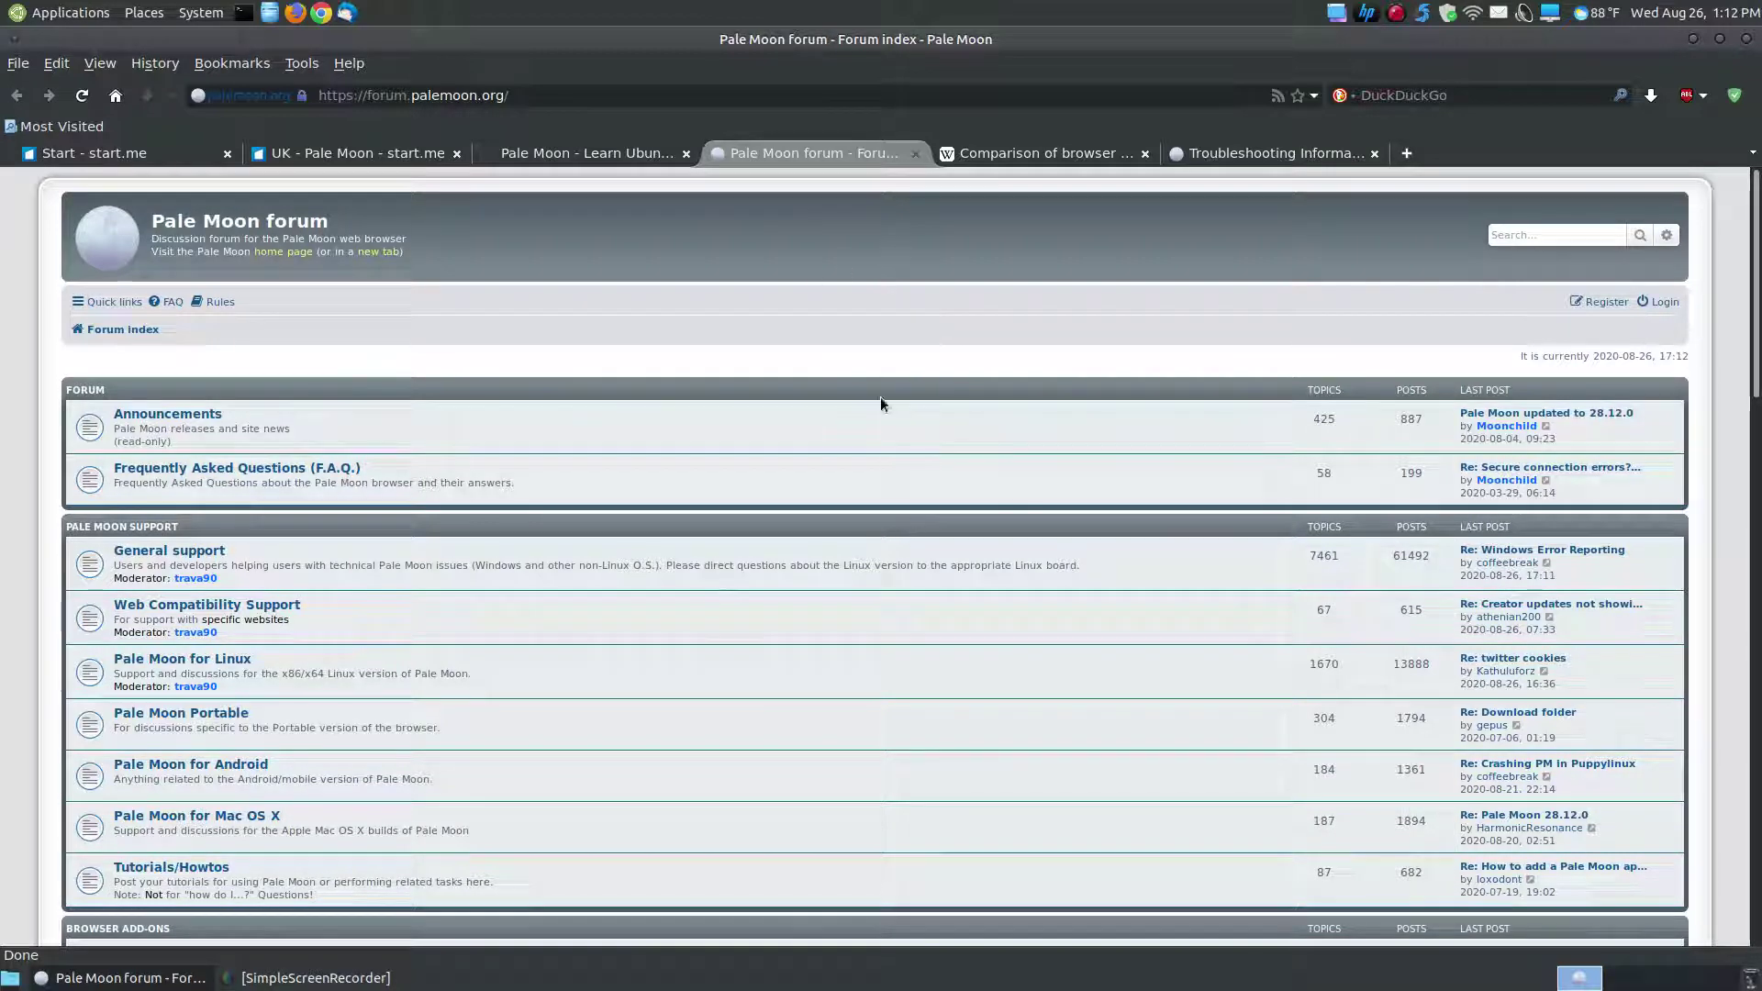
pyautogui.click(916, 154)
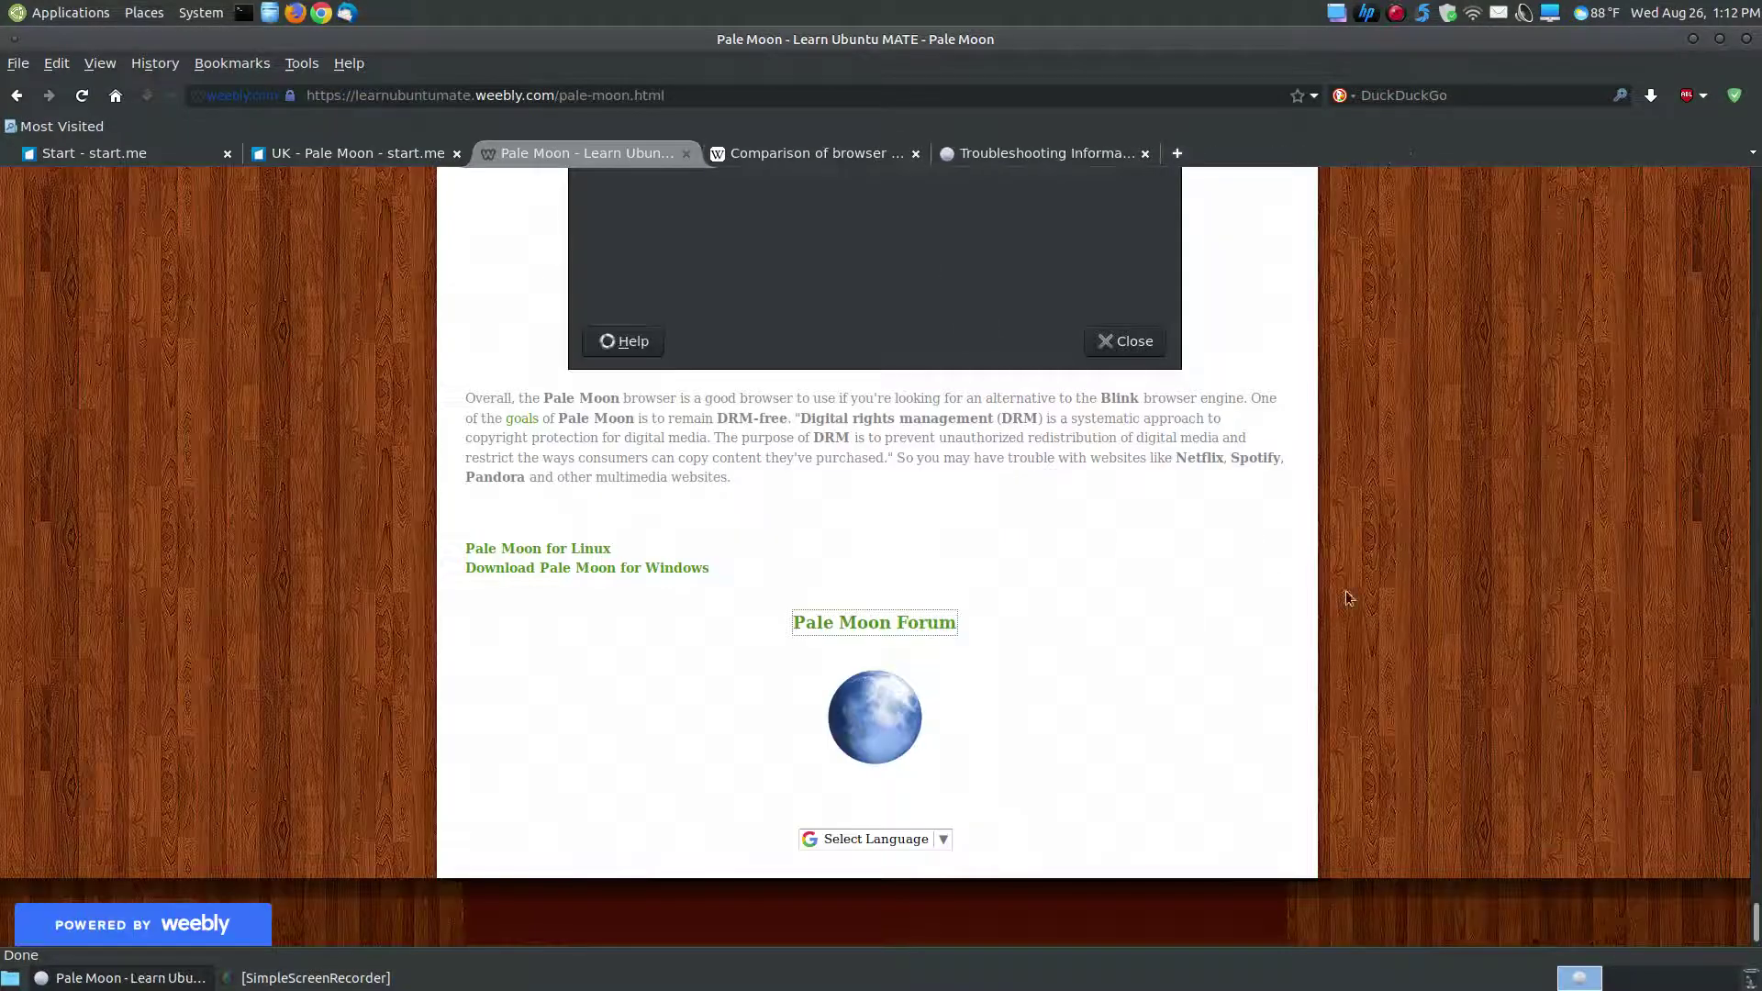
# Step: Switch to the personal Start dashboard, view the UK Pale Moon start.me page, then return to Start
pyautogui.click(98, 157)
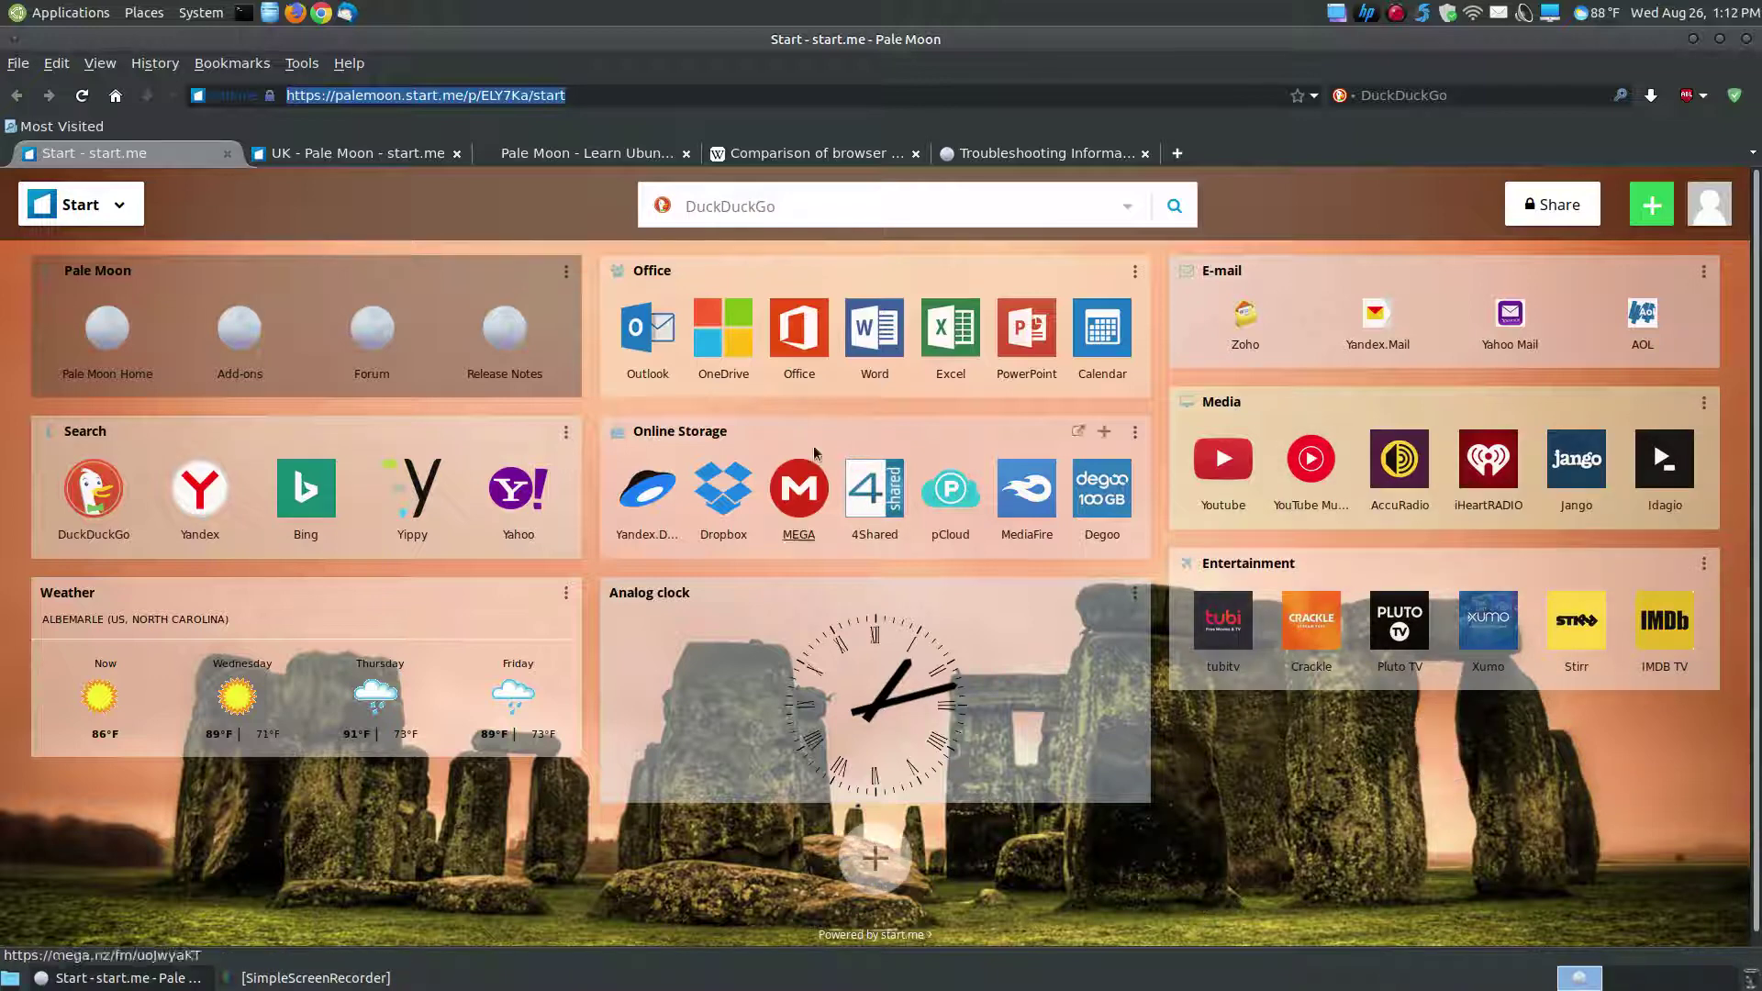
pyautogui.click(334, 156)
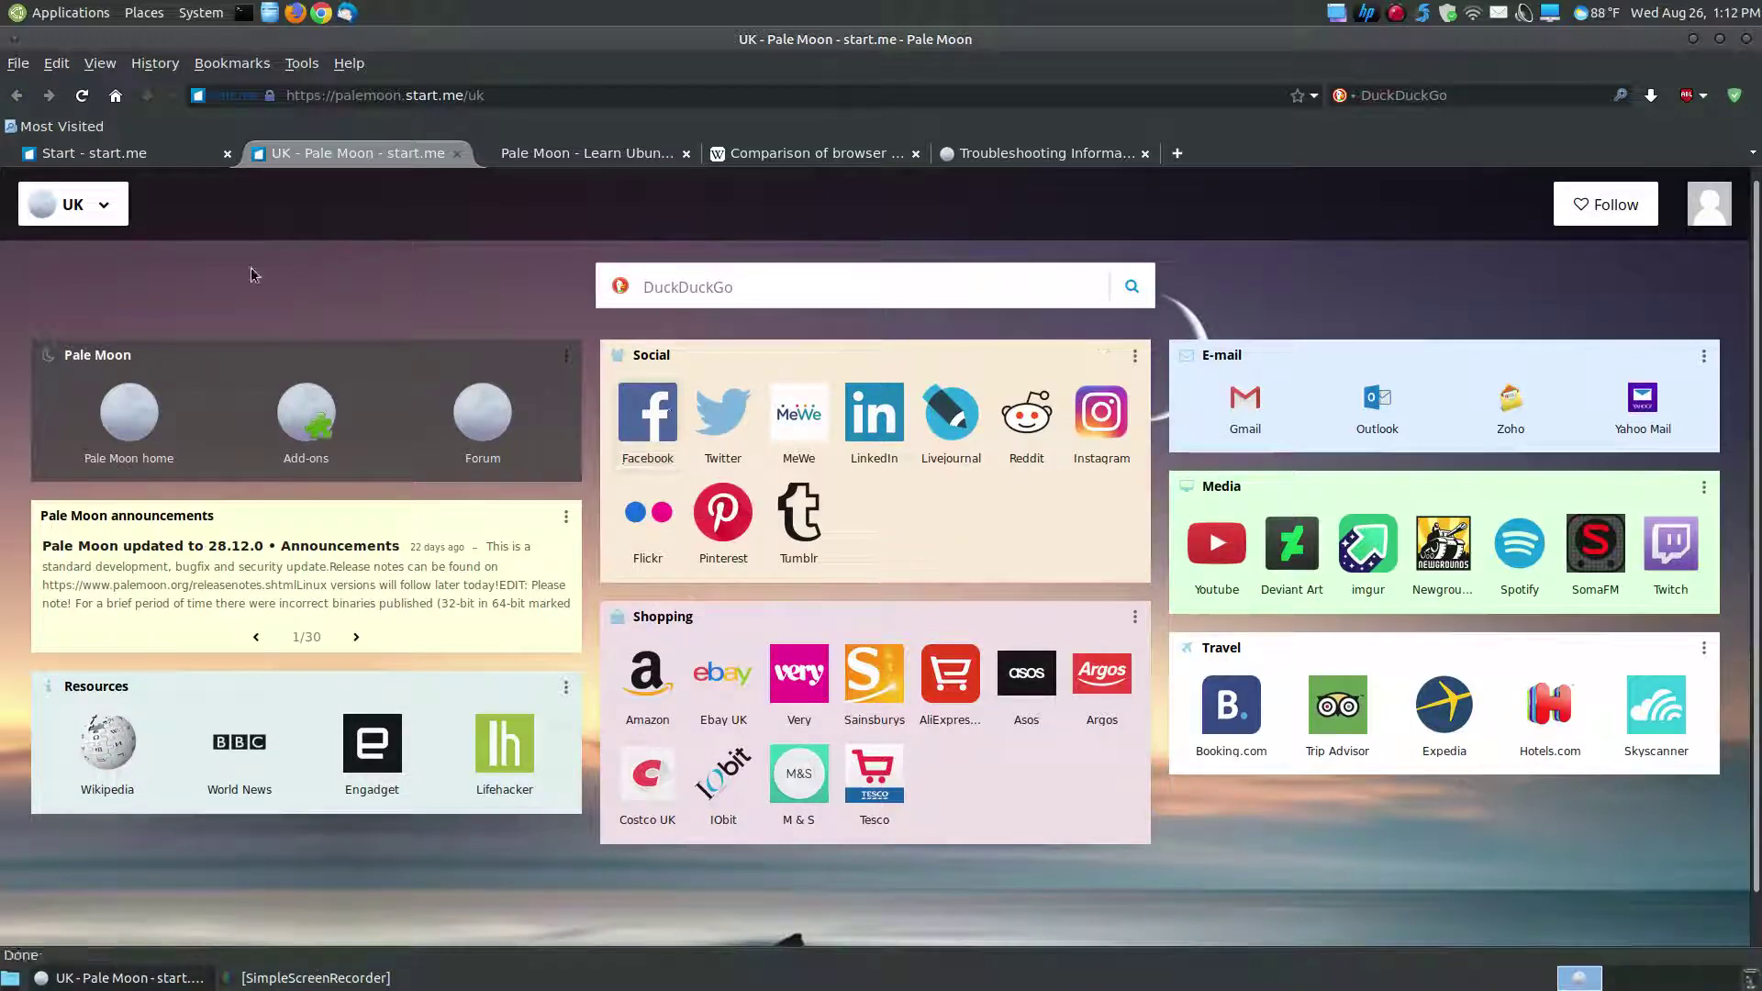
pyautogui.click(127, 154)
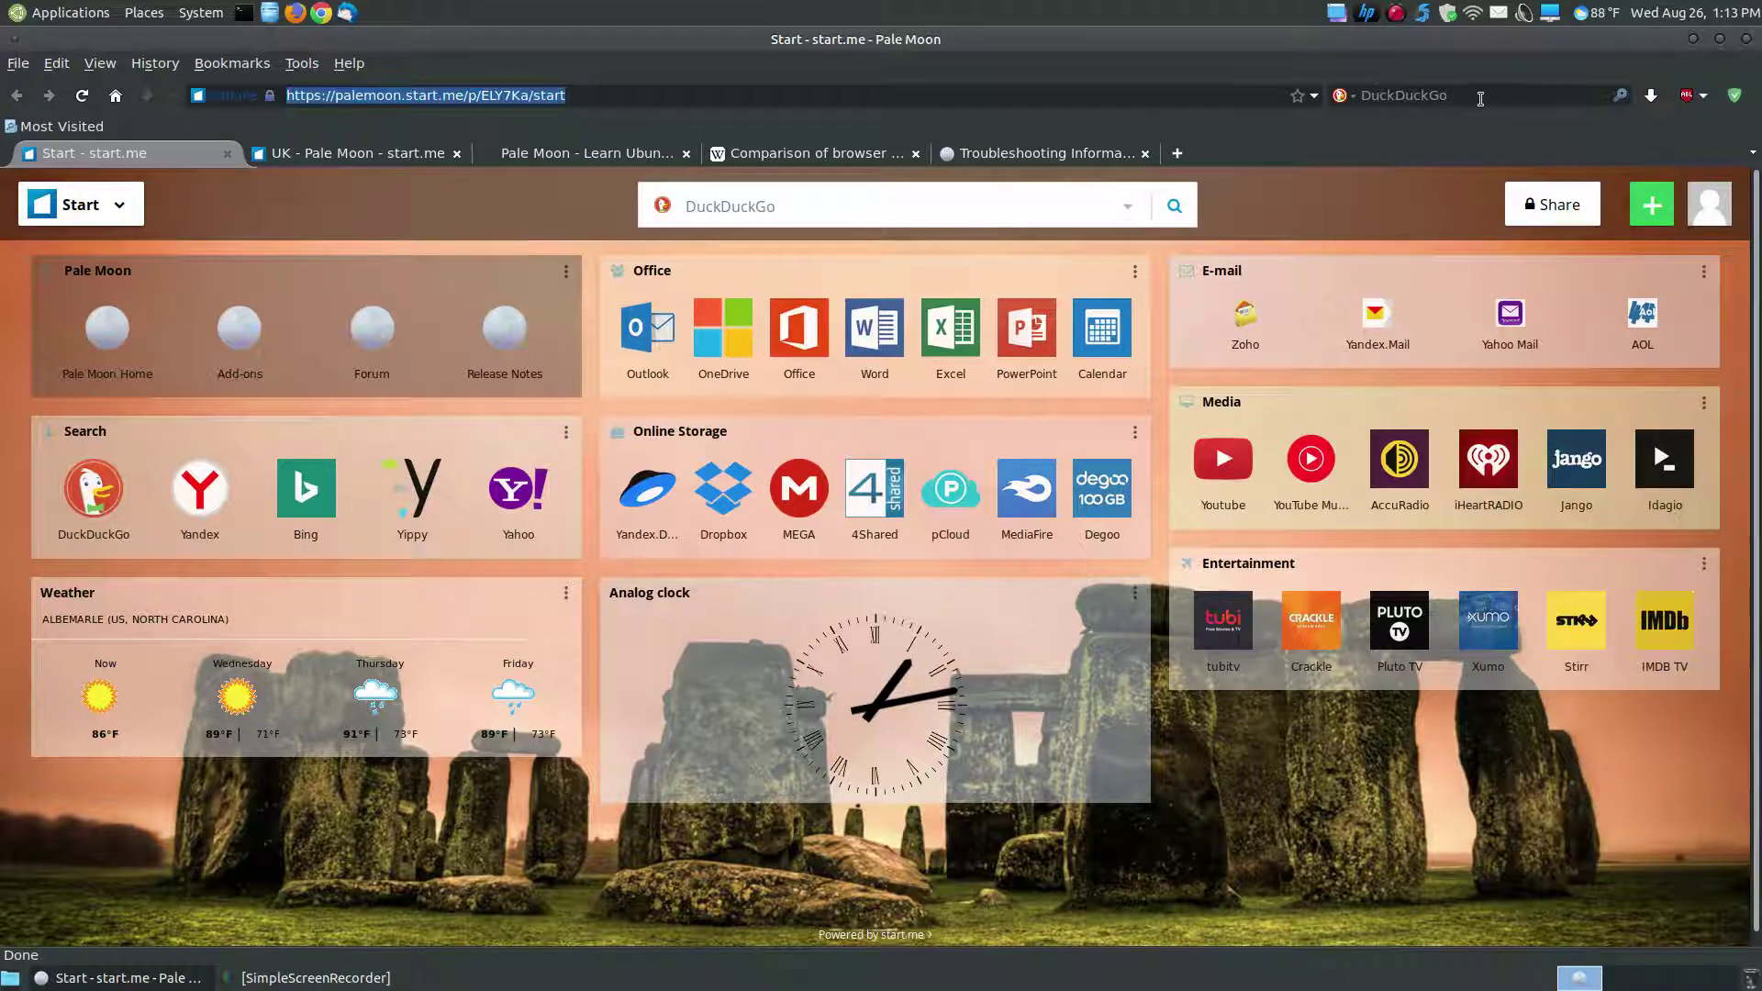
# Step: Check the web search box's list of search engines, leaving the current engine unchanged
pyautogui.click(1489, 99)
pyautogui.click(1353, 98)
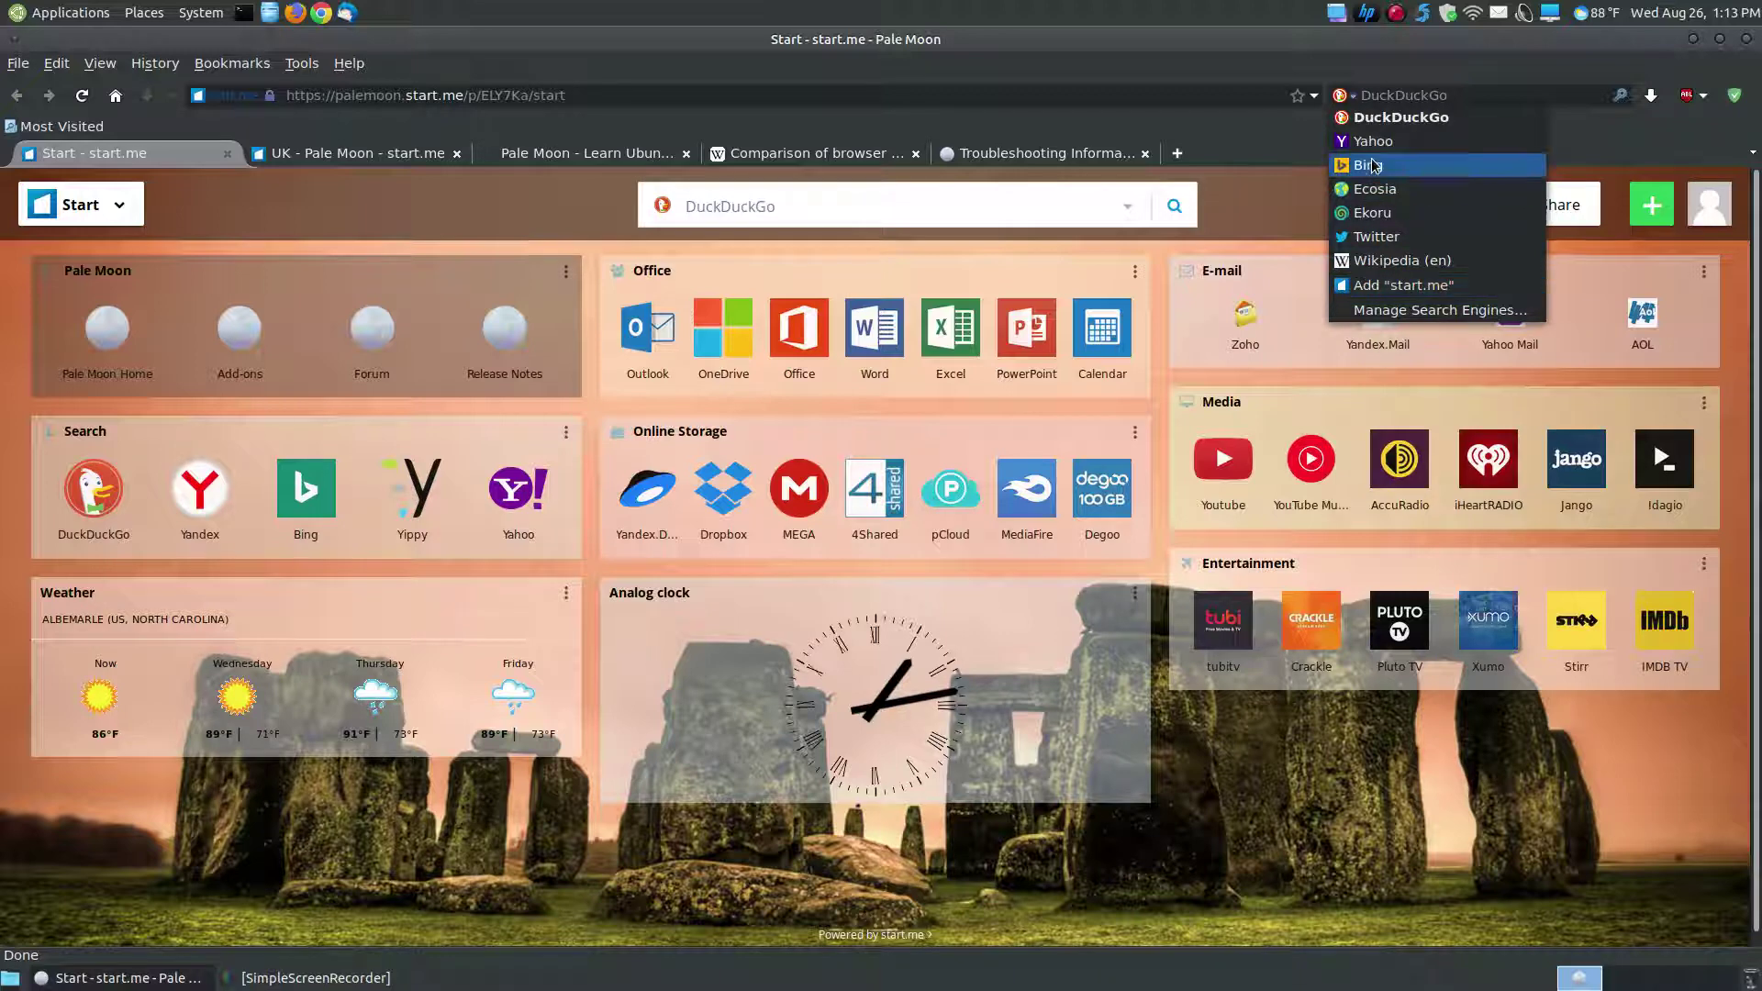
pyautogui.click(1246, 59)
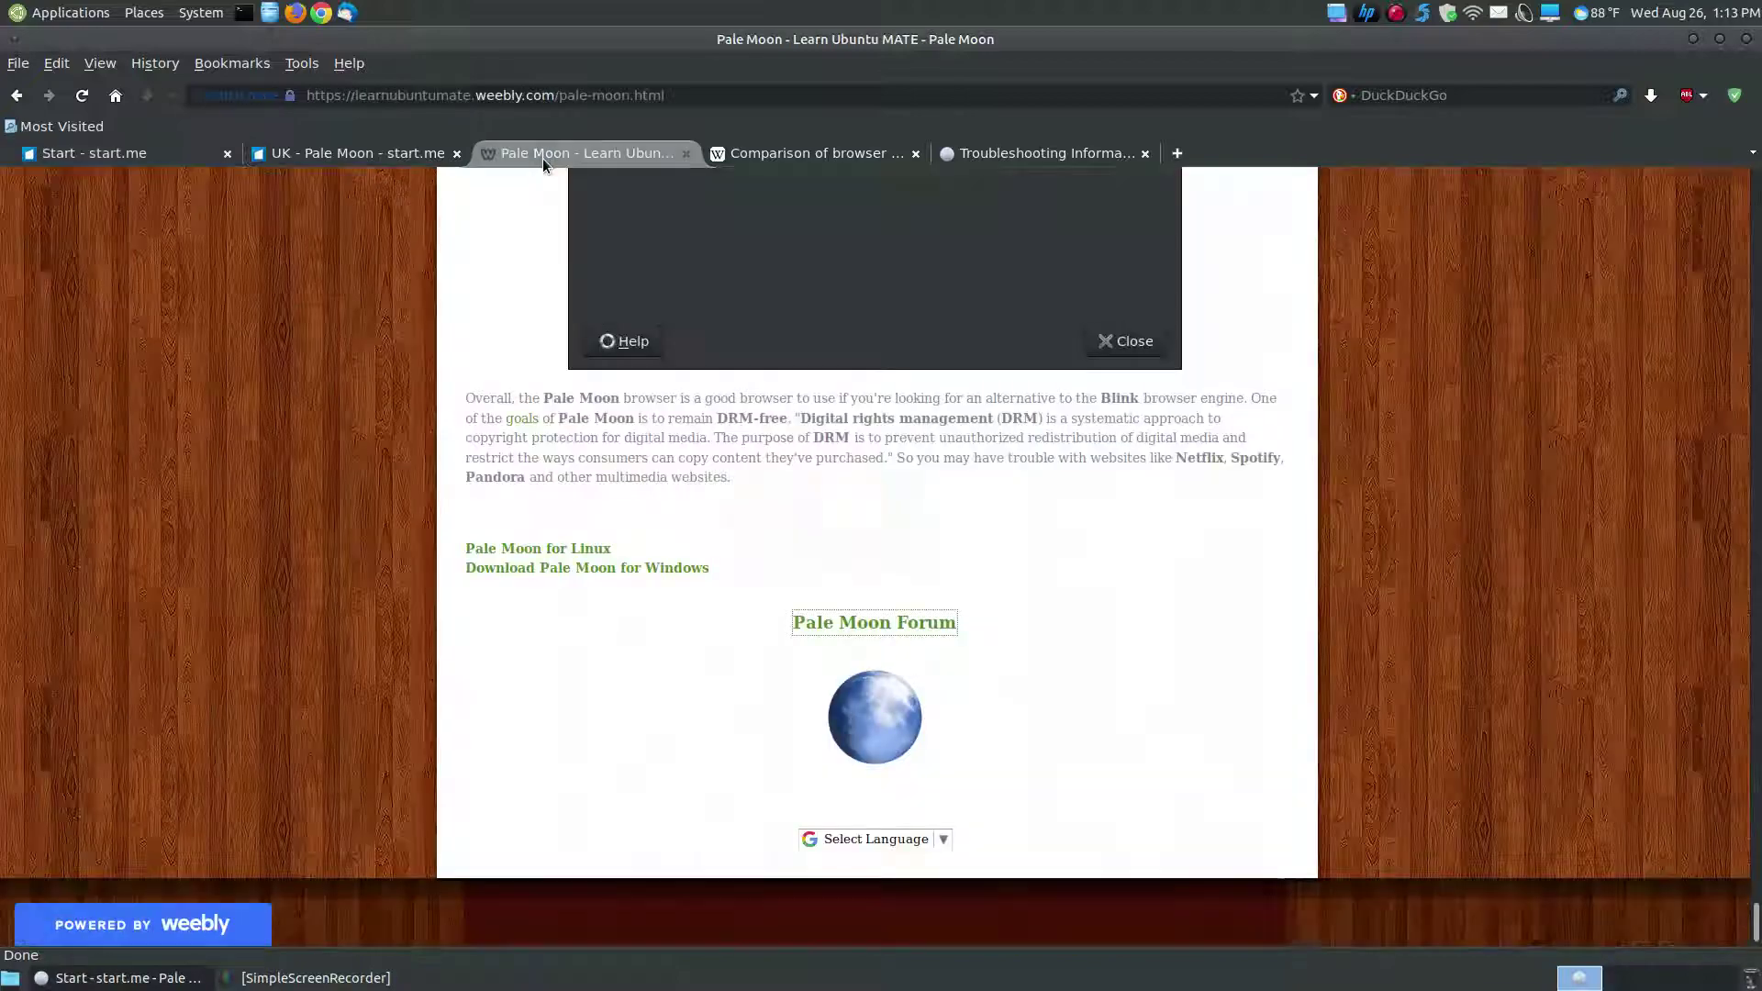
# Step: Switch back to the Pale Moon - Learn Ubuntu MATE tab and scroll to the article's top
pyautogui.click(543, 156)
pyautogui.moveTo(1757, 923); pyautogui.dragTo(1760, 180)
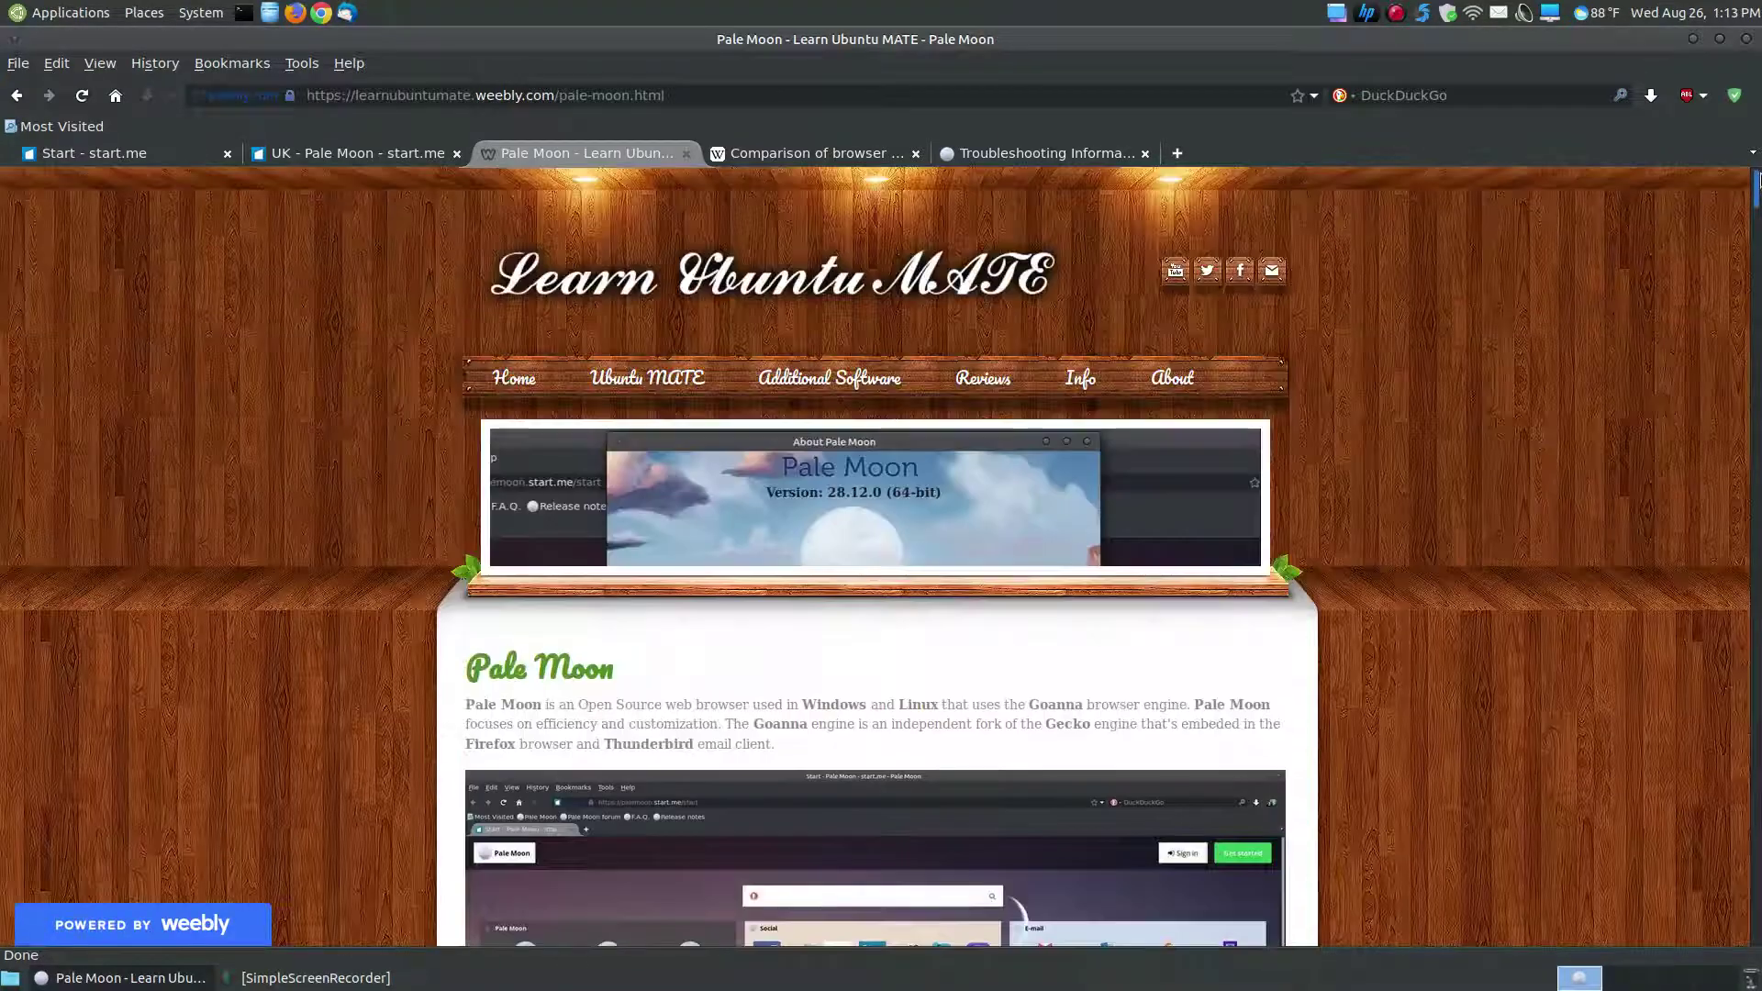
pyautogui.scroll(-3, 1420, 543)
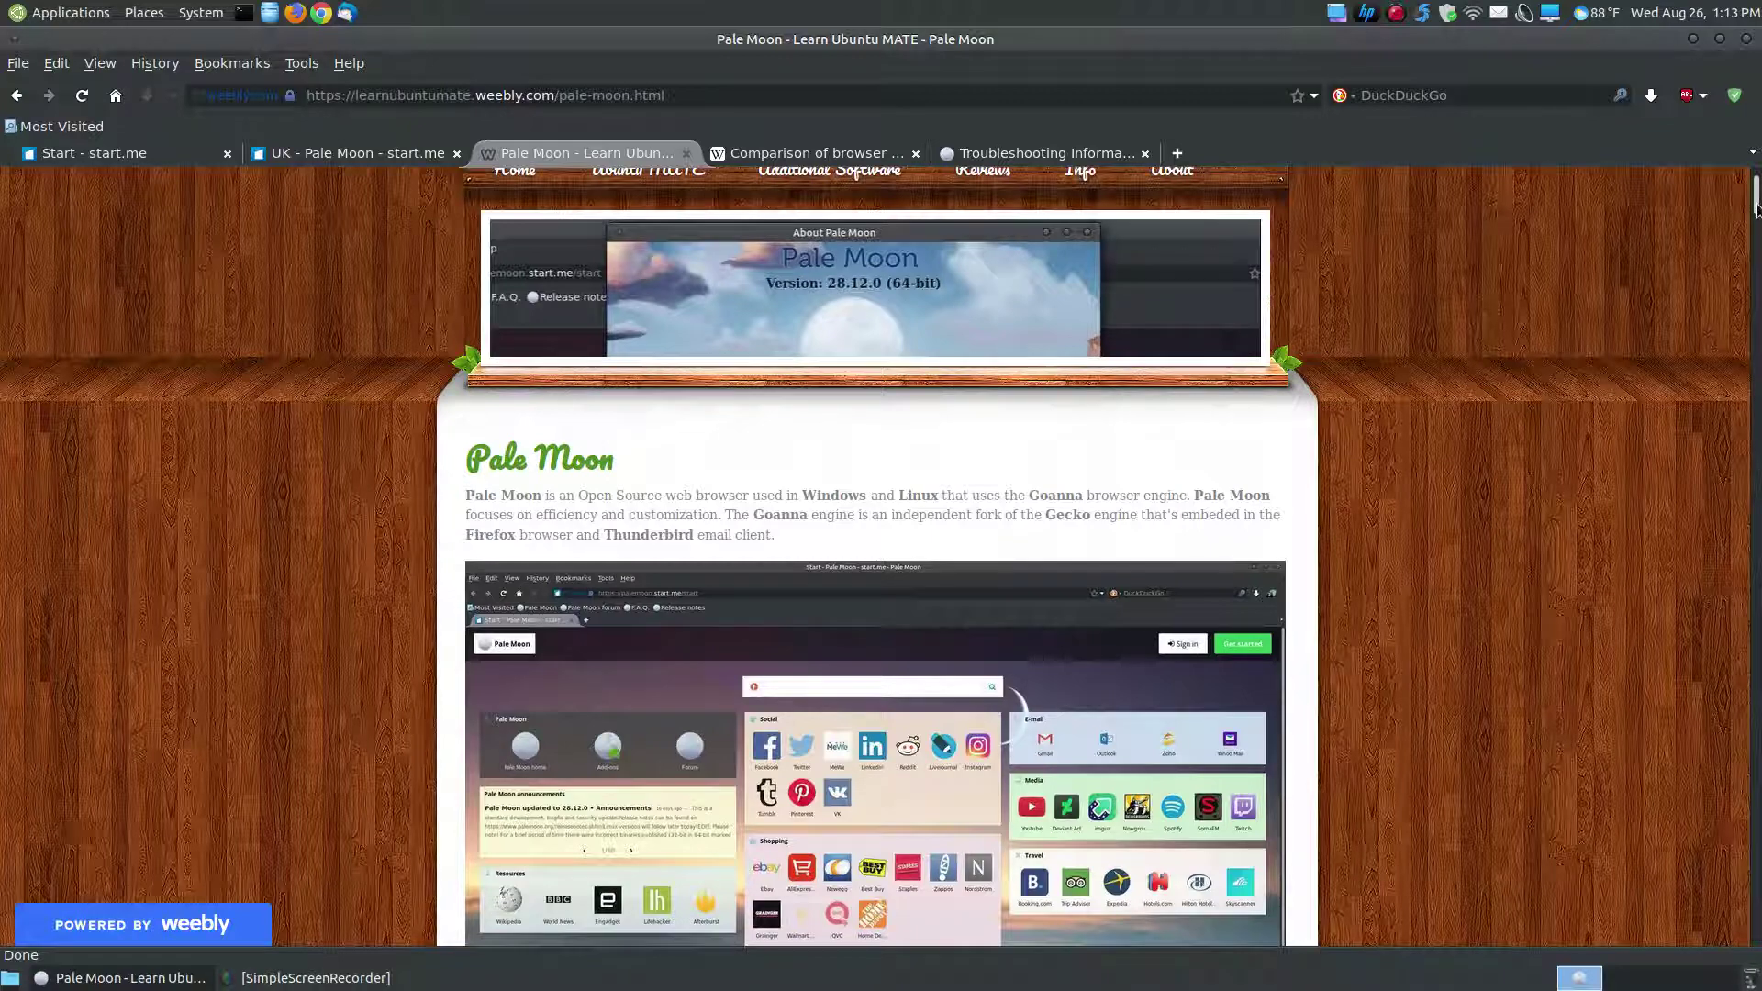
pyautogui.moveTo(1756, 209); pyautogui.dragTo(1756, 202)
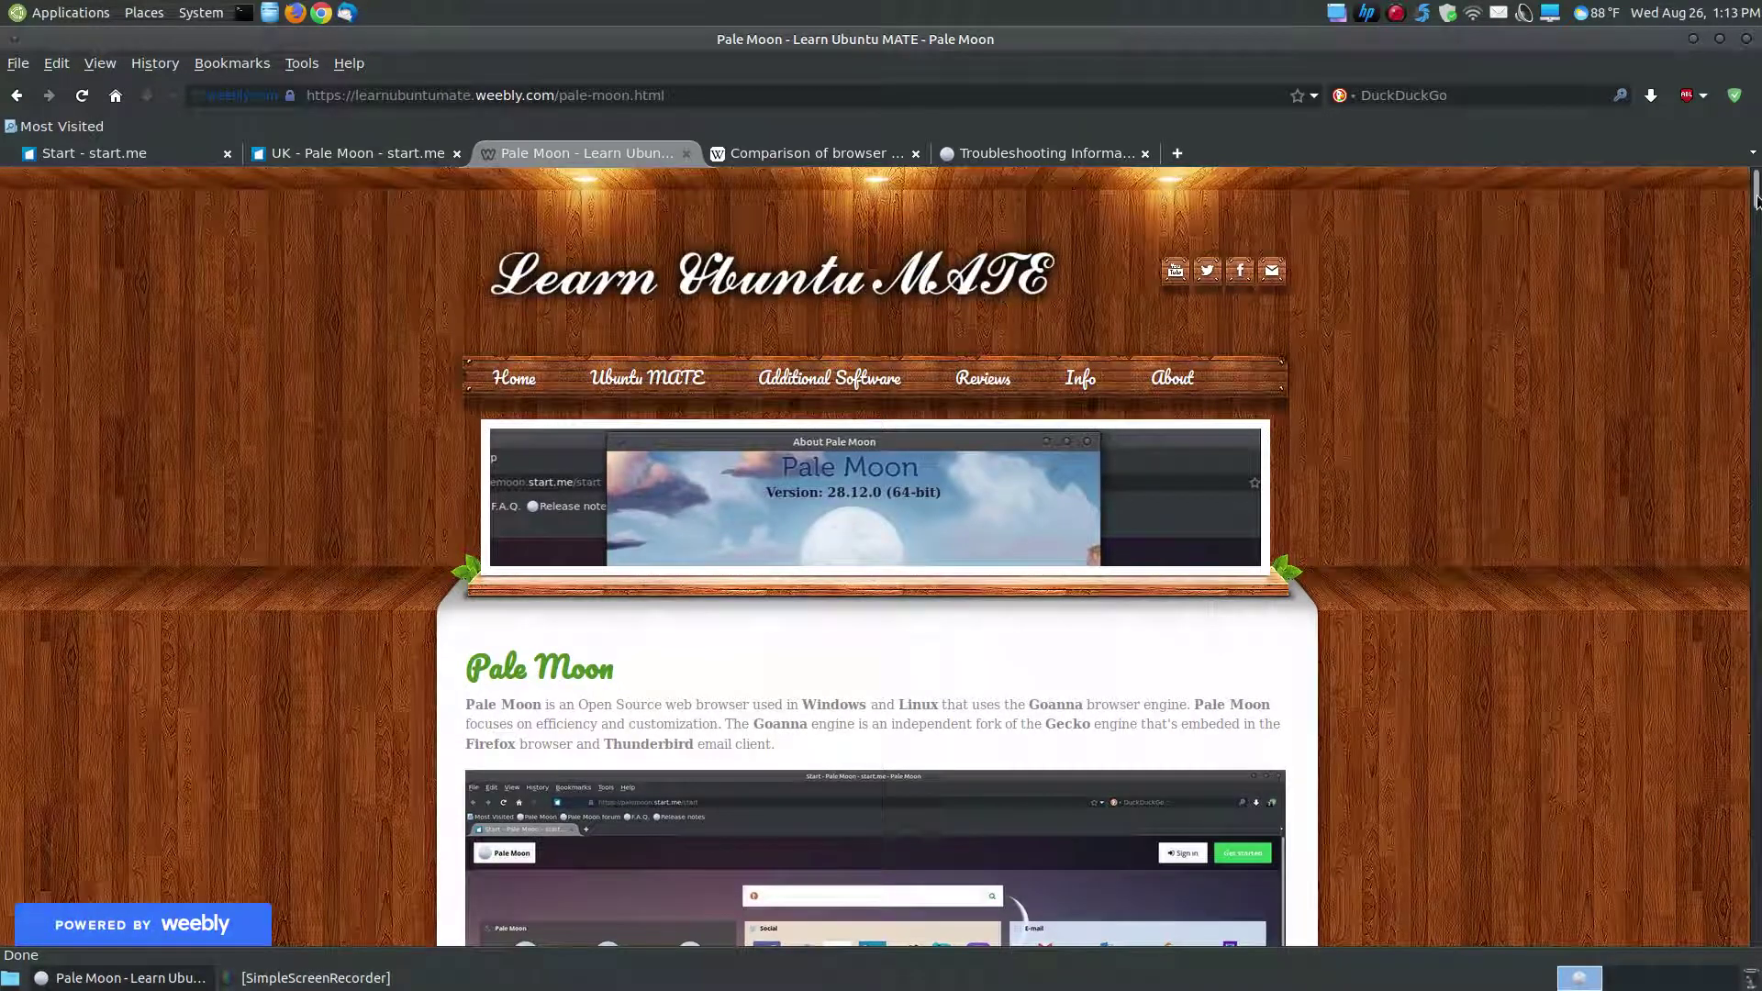